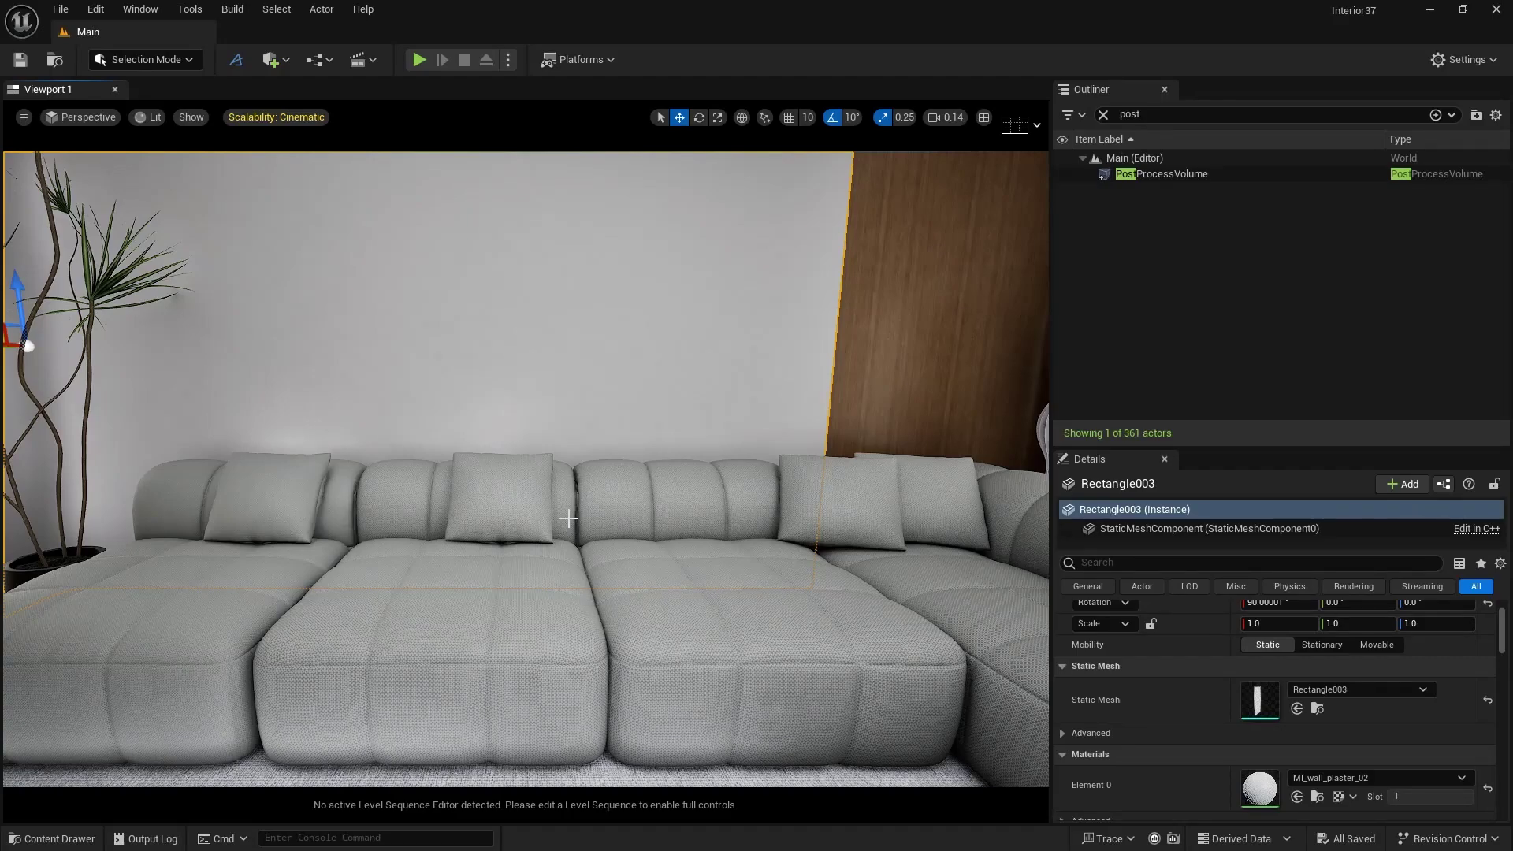
# Orbit the viewport toward the curtains and back to the sofa.
pyautogui.moveTo(513, 461); pyautogui.dragTo(670, 445, button='right')
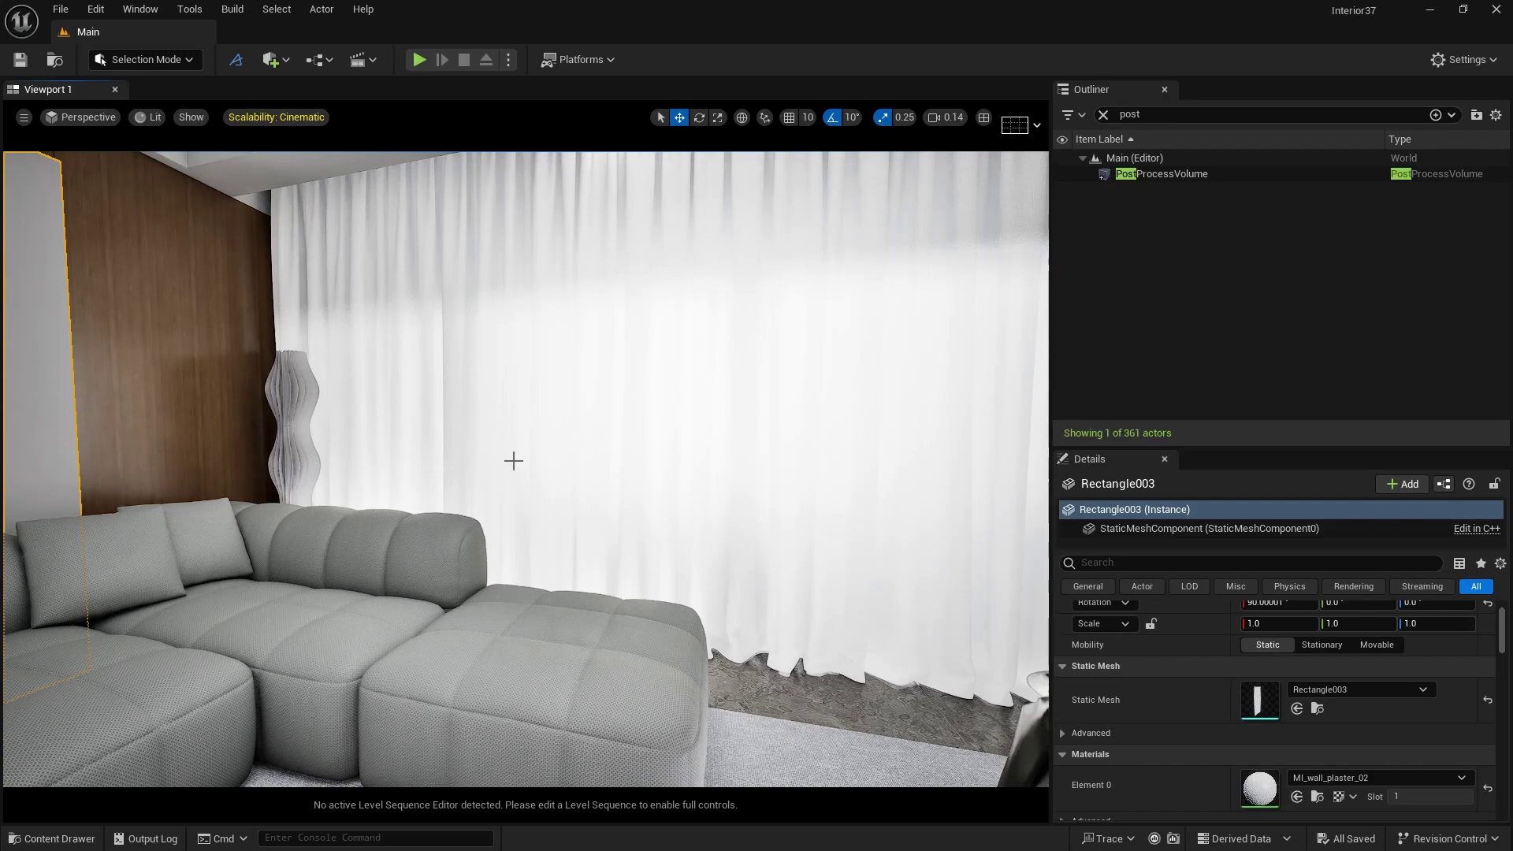
pyautogui.moveTo(599, 454); pyautogui.dragTo(442, 458, button='right')
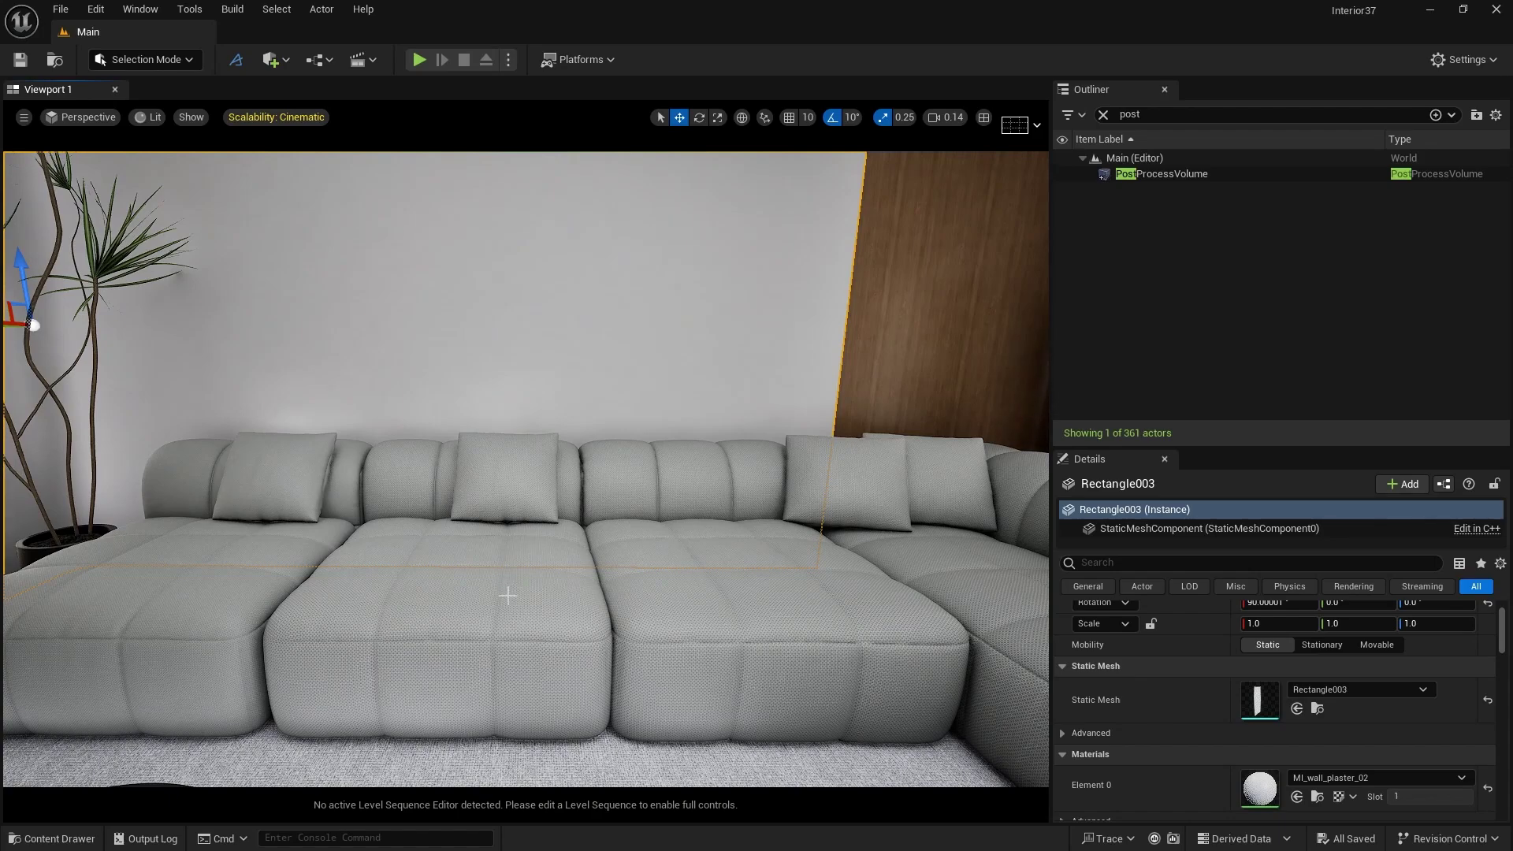
# Select the sofa section obj_001 and browse the Cloth folder's fabric_172 textures.
pyautogui.click(508, 598)
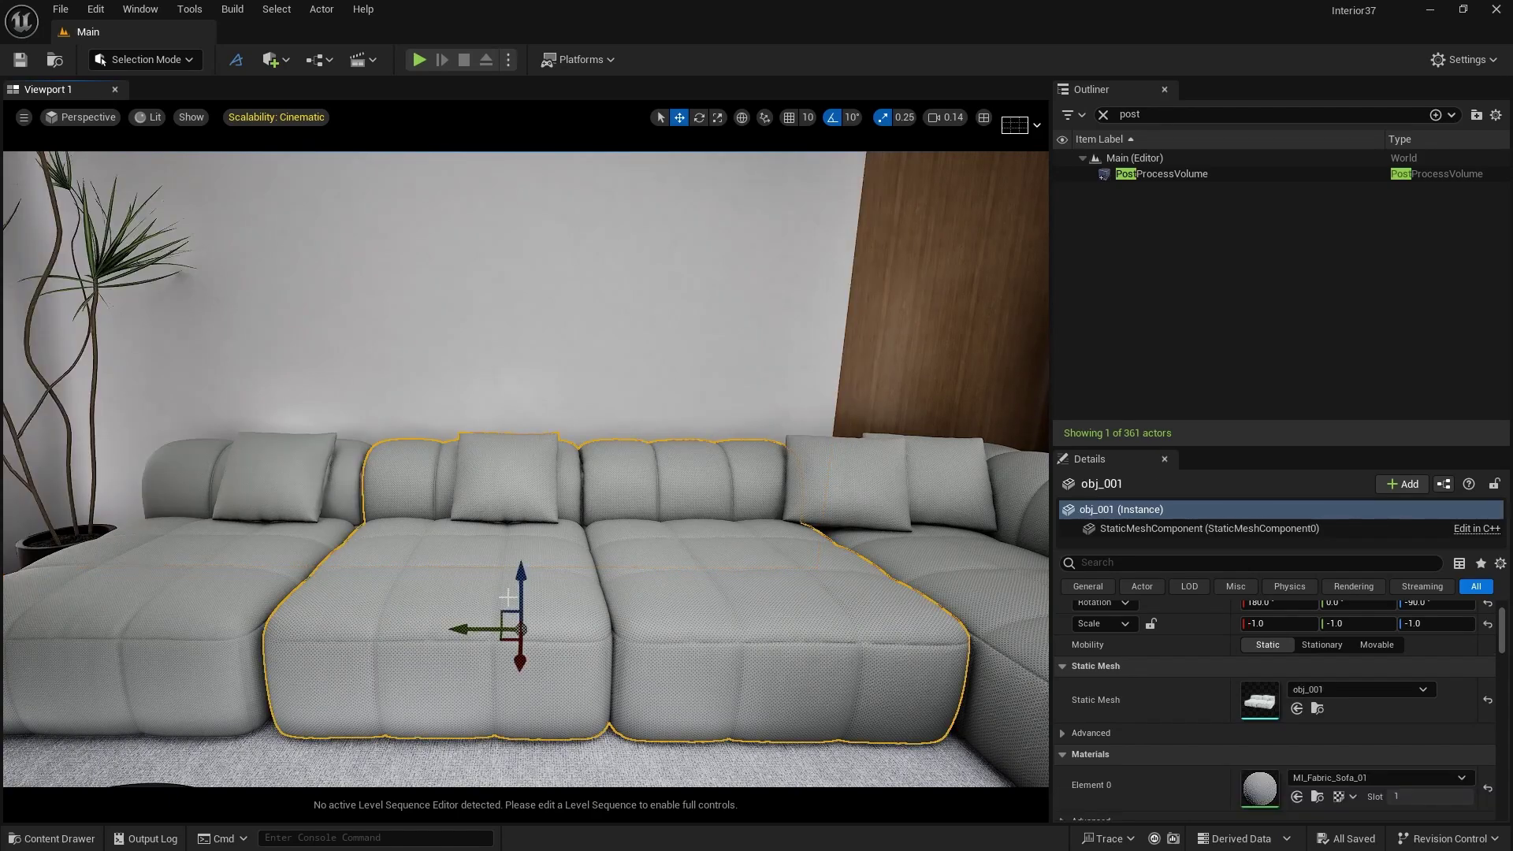
pyautogui.click(76, 835)
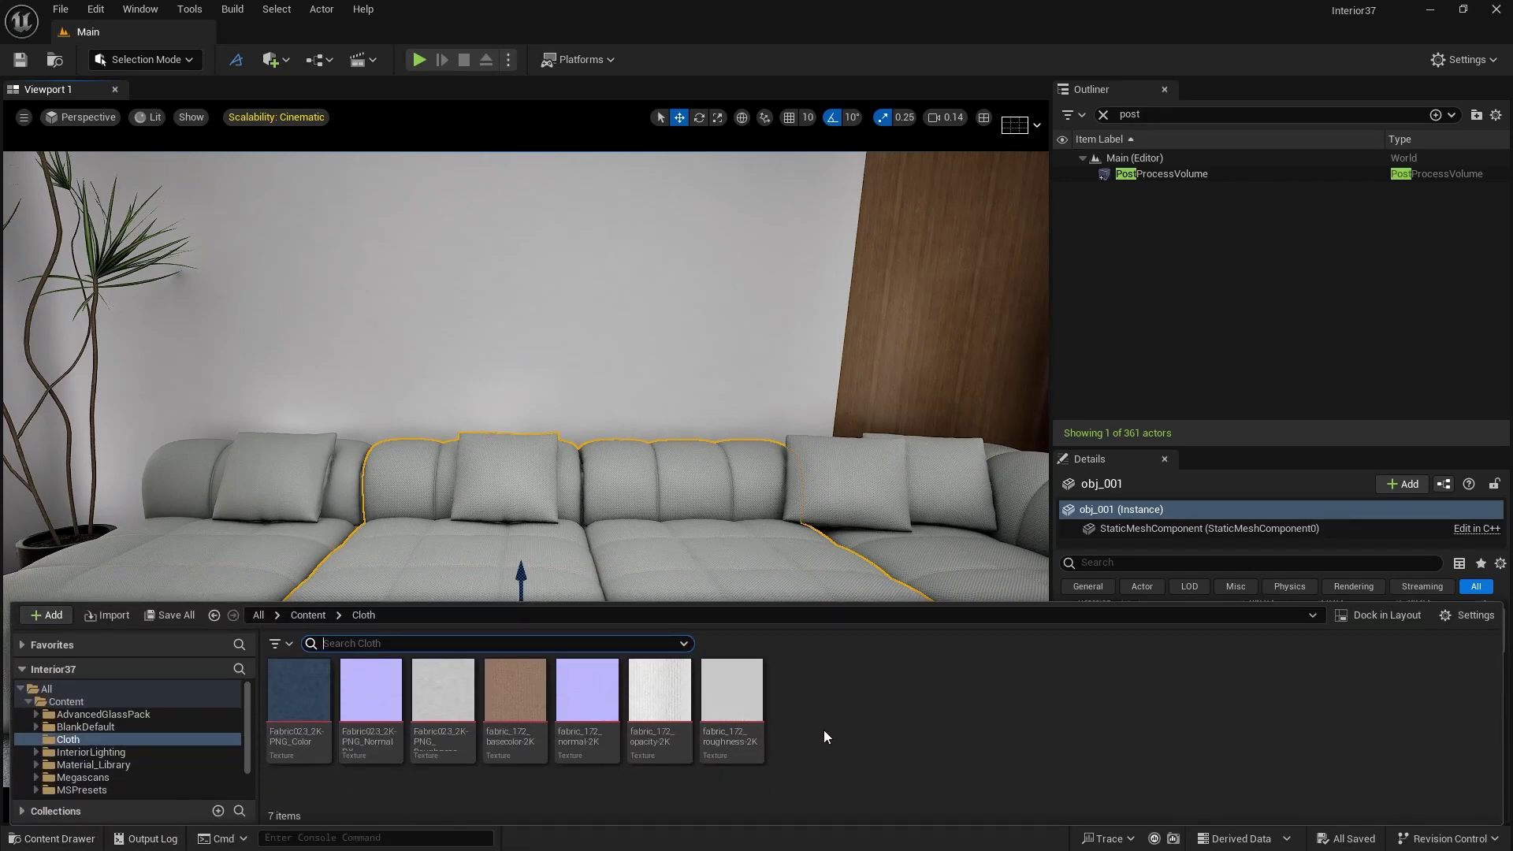
pyautogui.click(520, 723)
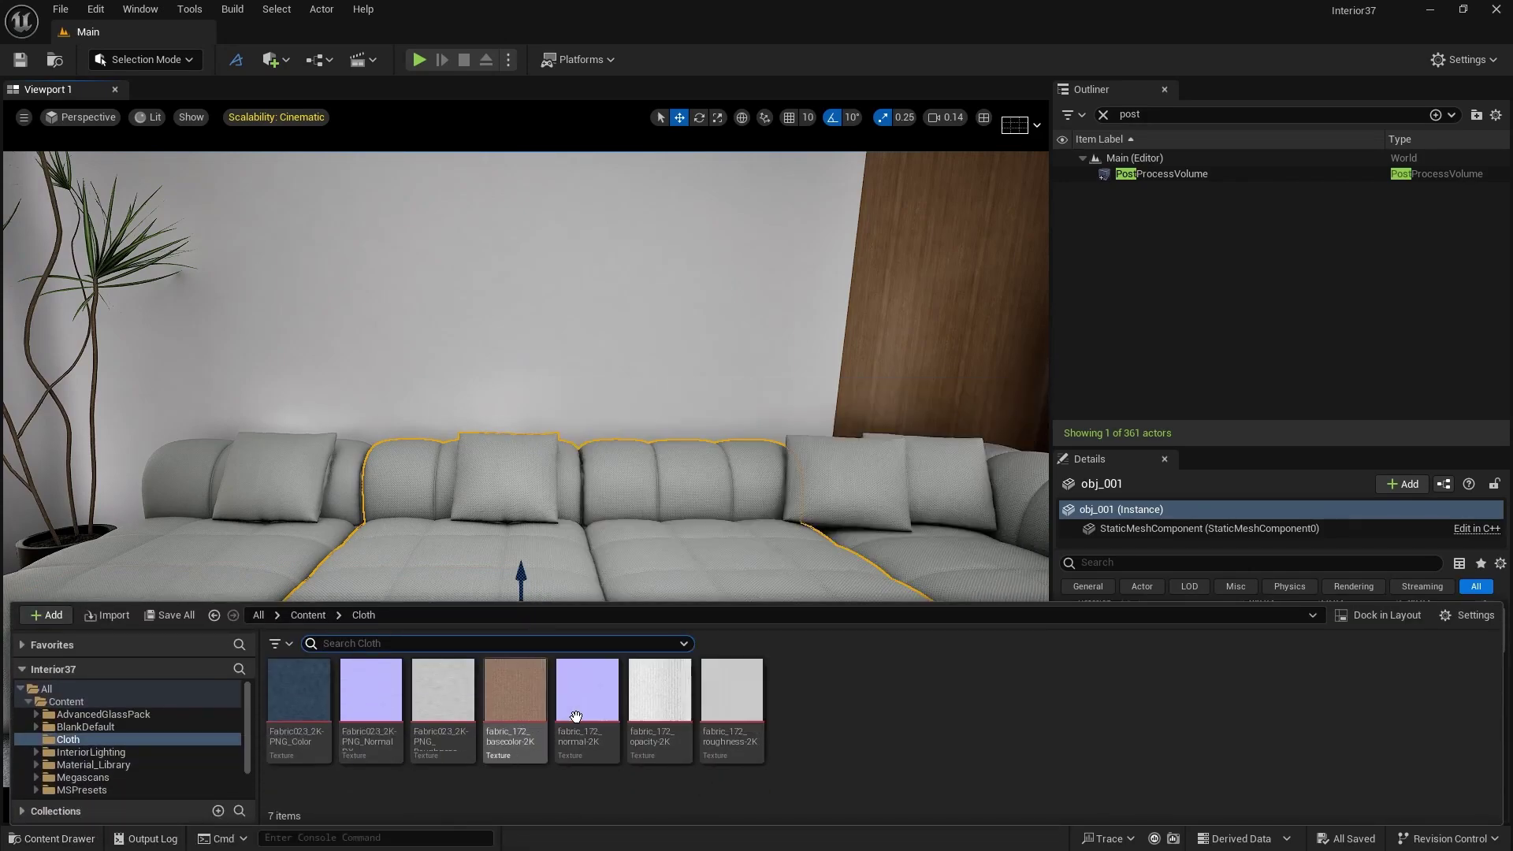
pyautogui.click(937, 725)
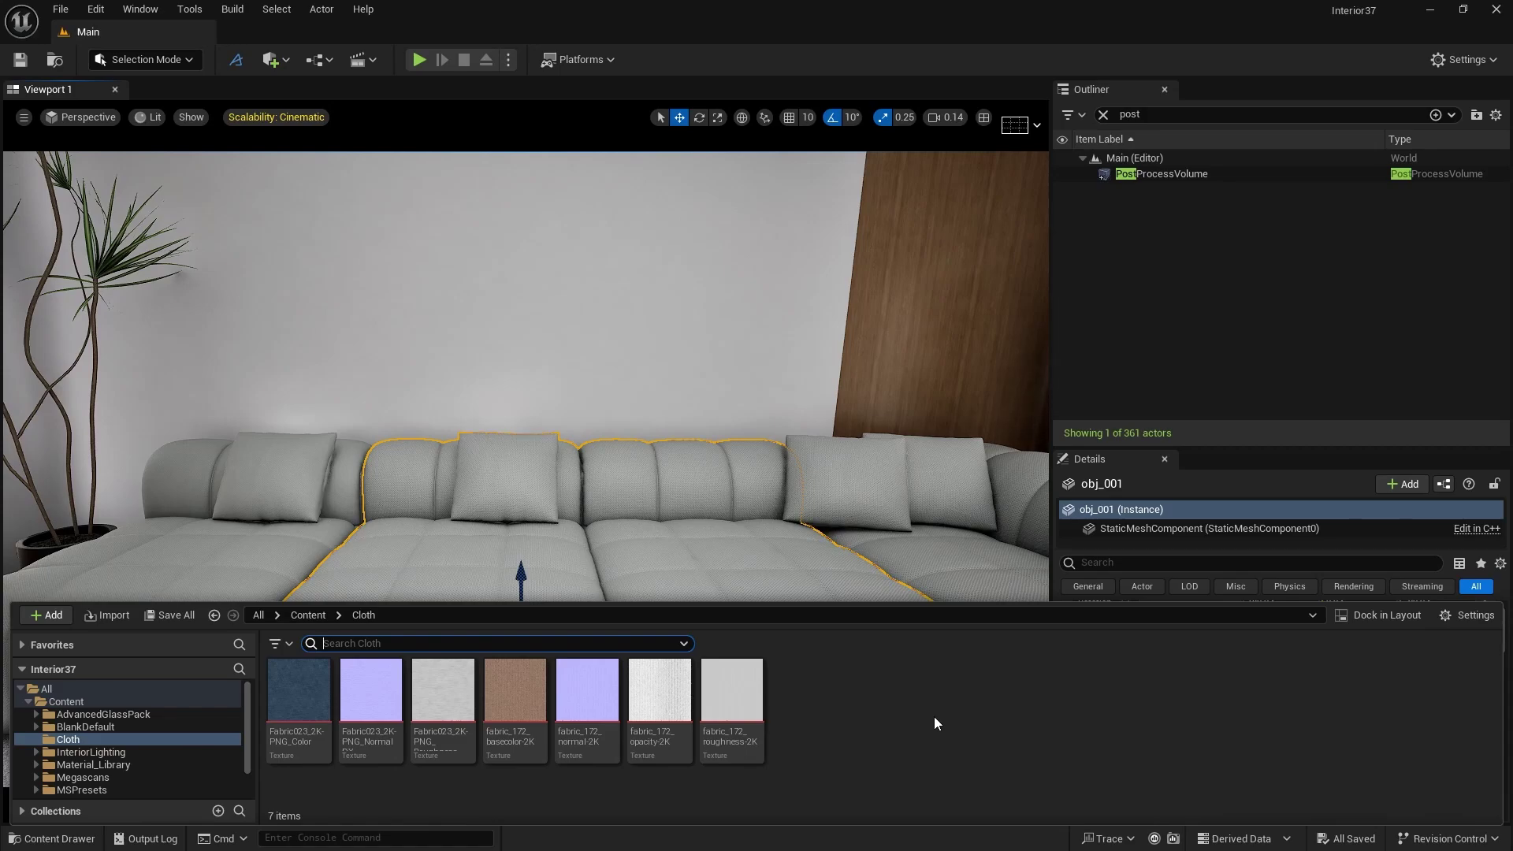
# Create a new material named M_ClothFabric in the Cloth folder.
pyautogui.rightClick(894, 715)
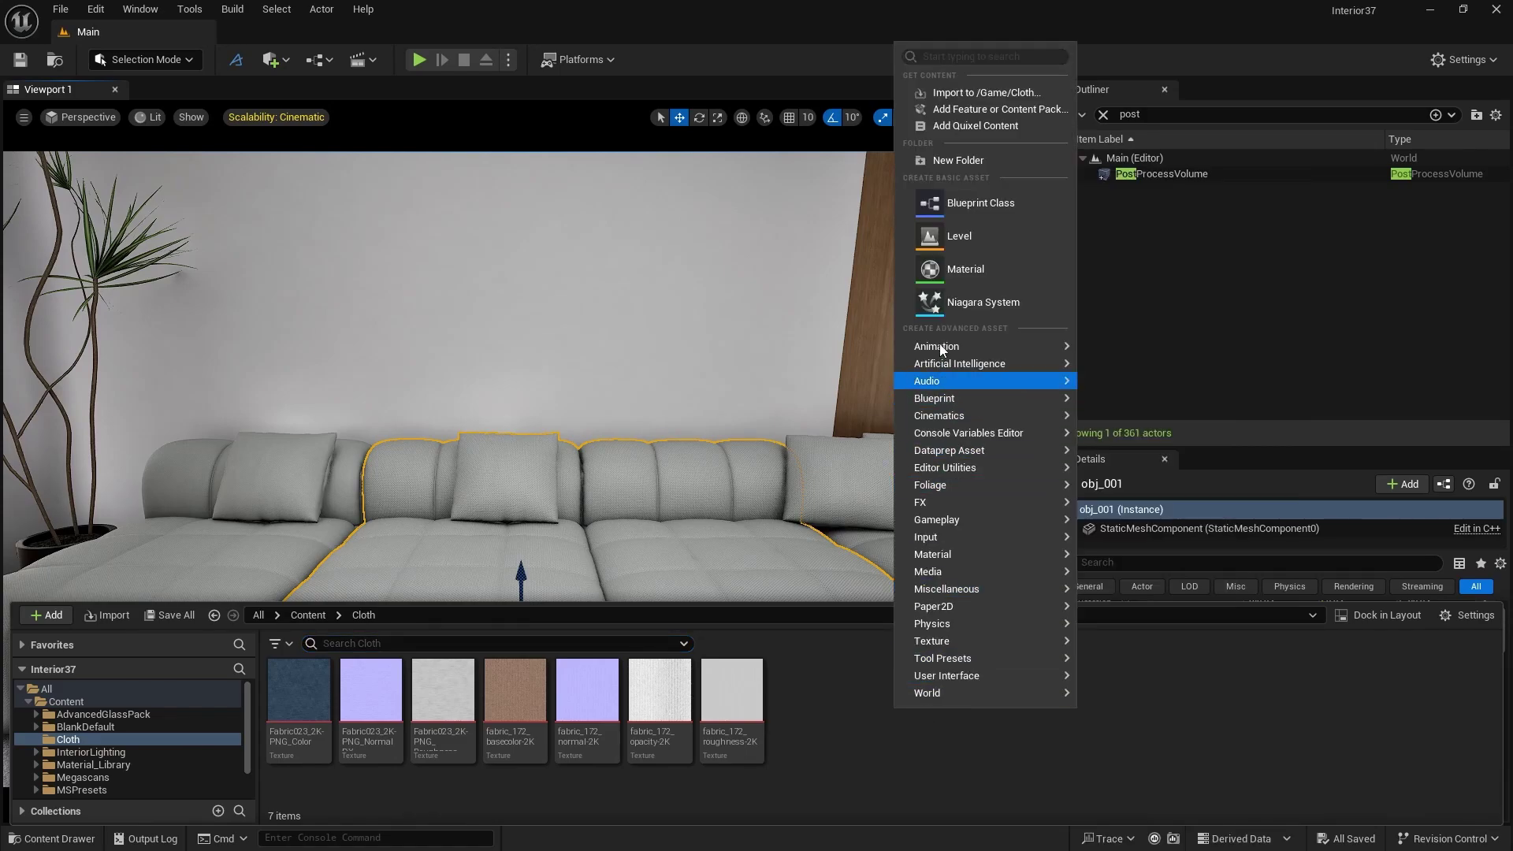
pyautogui.click(946, 272)
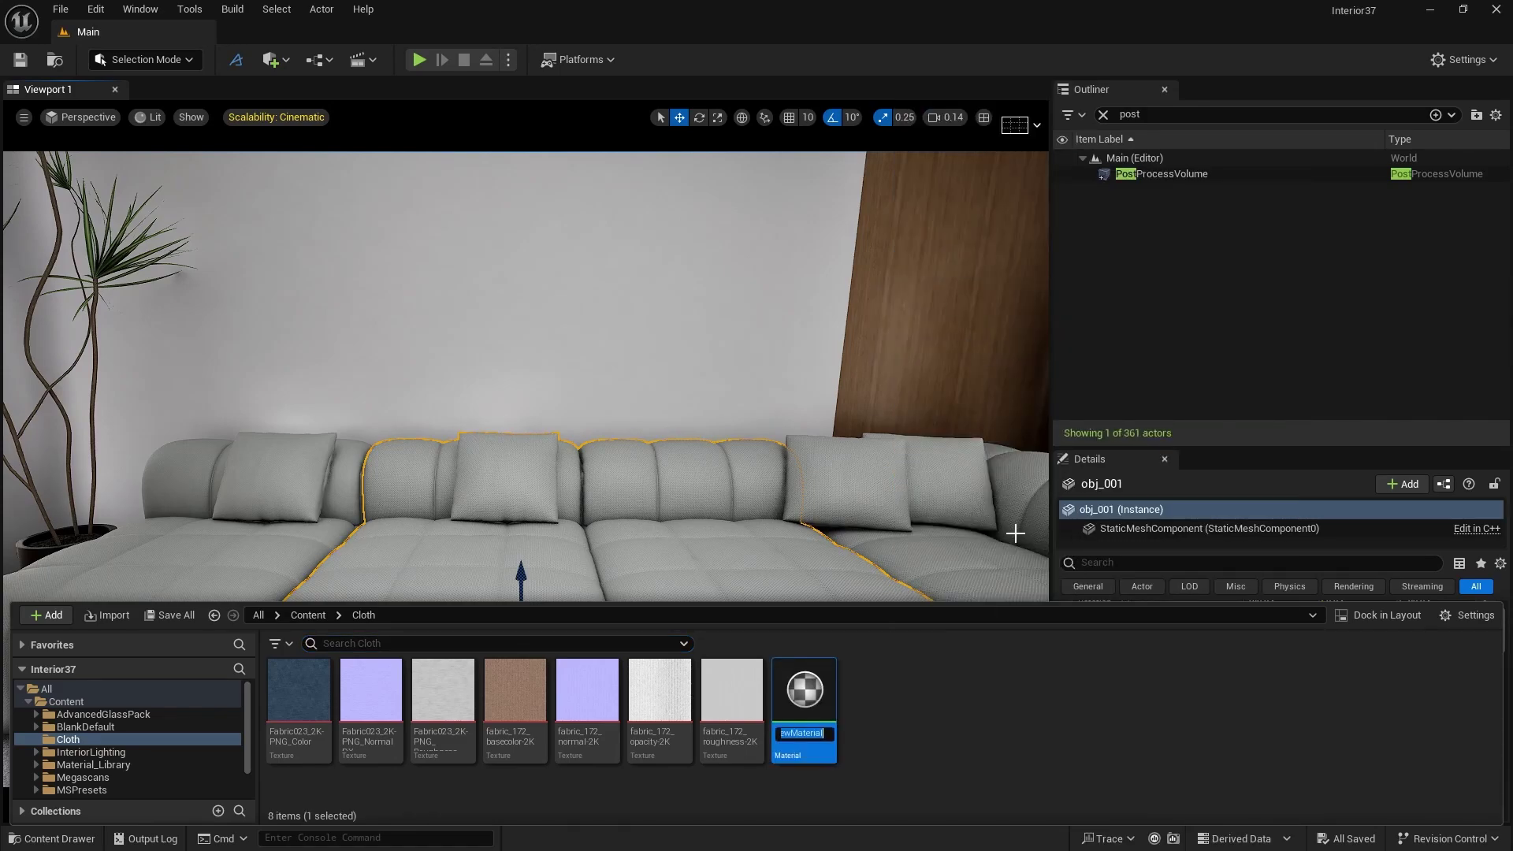
pyautogui.write('M')
pyautogui.write('_Cloth')
pyautogui.write('Fabric')
pyautogui.press('Return')
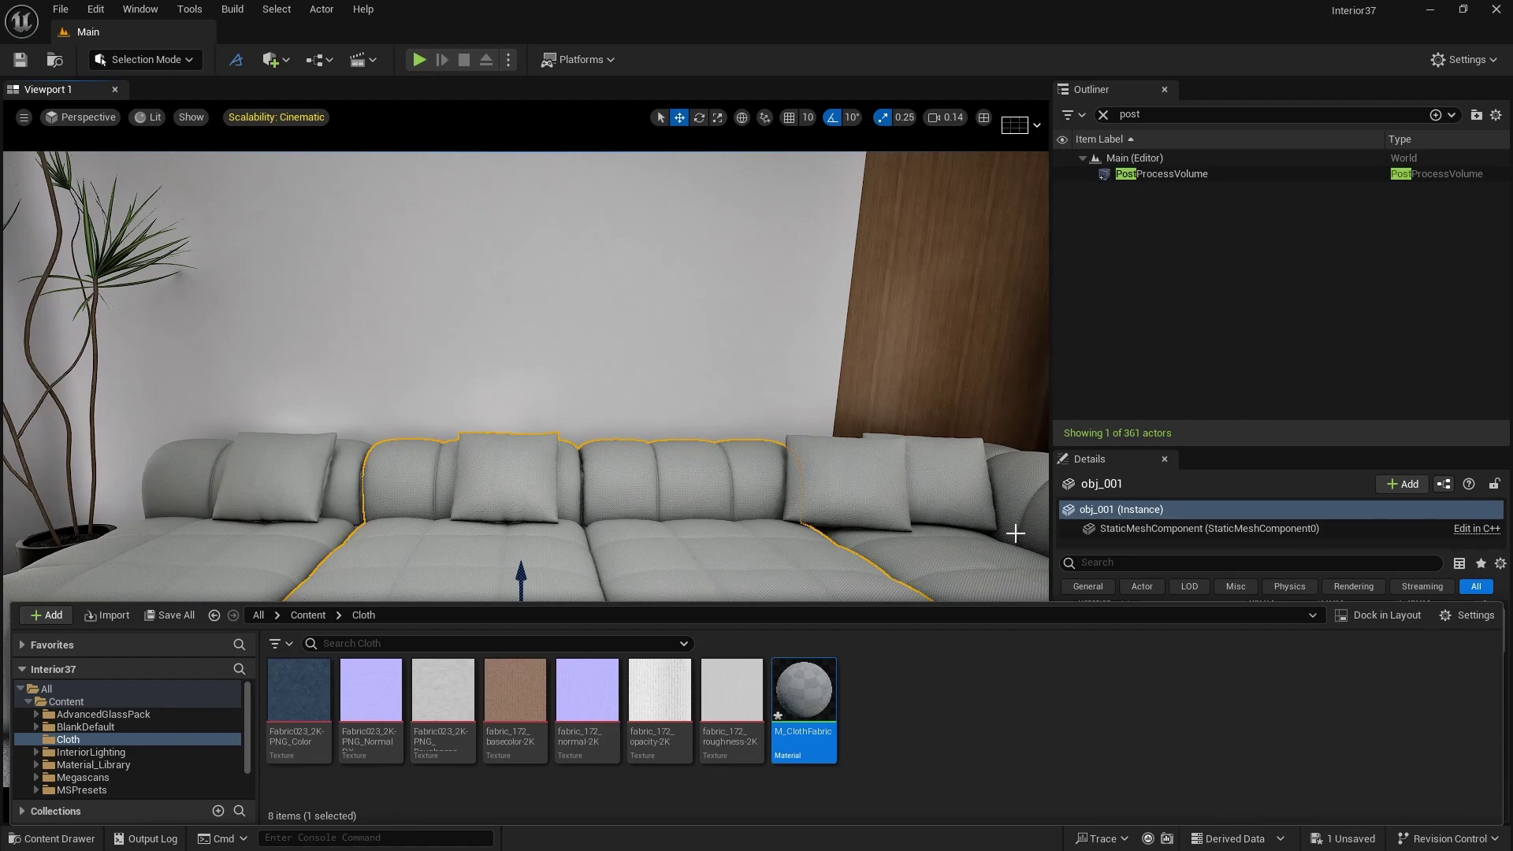
# Open M_ClothFabric in the Material Editor, docked as a tab beside the level.
pyautogui.doubleClick(804, 683)
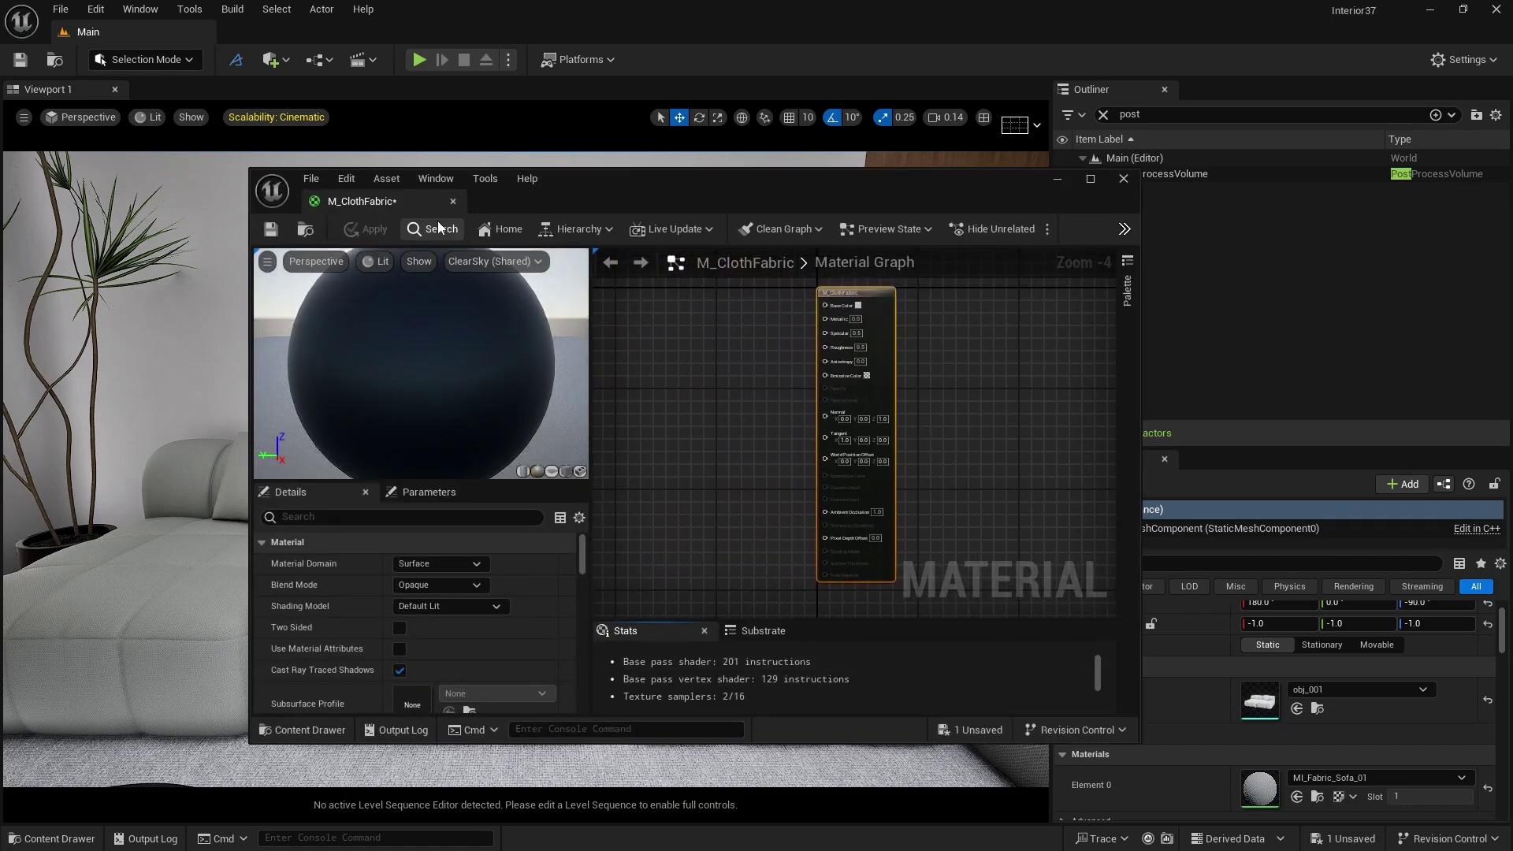
pyautogui.moveTo(419, 202); pyautogui.dragTo(480, 35)
pyautogui.scroll(5, 759, 300)
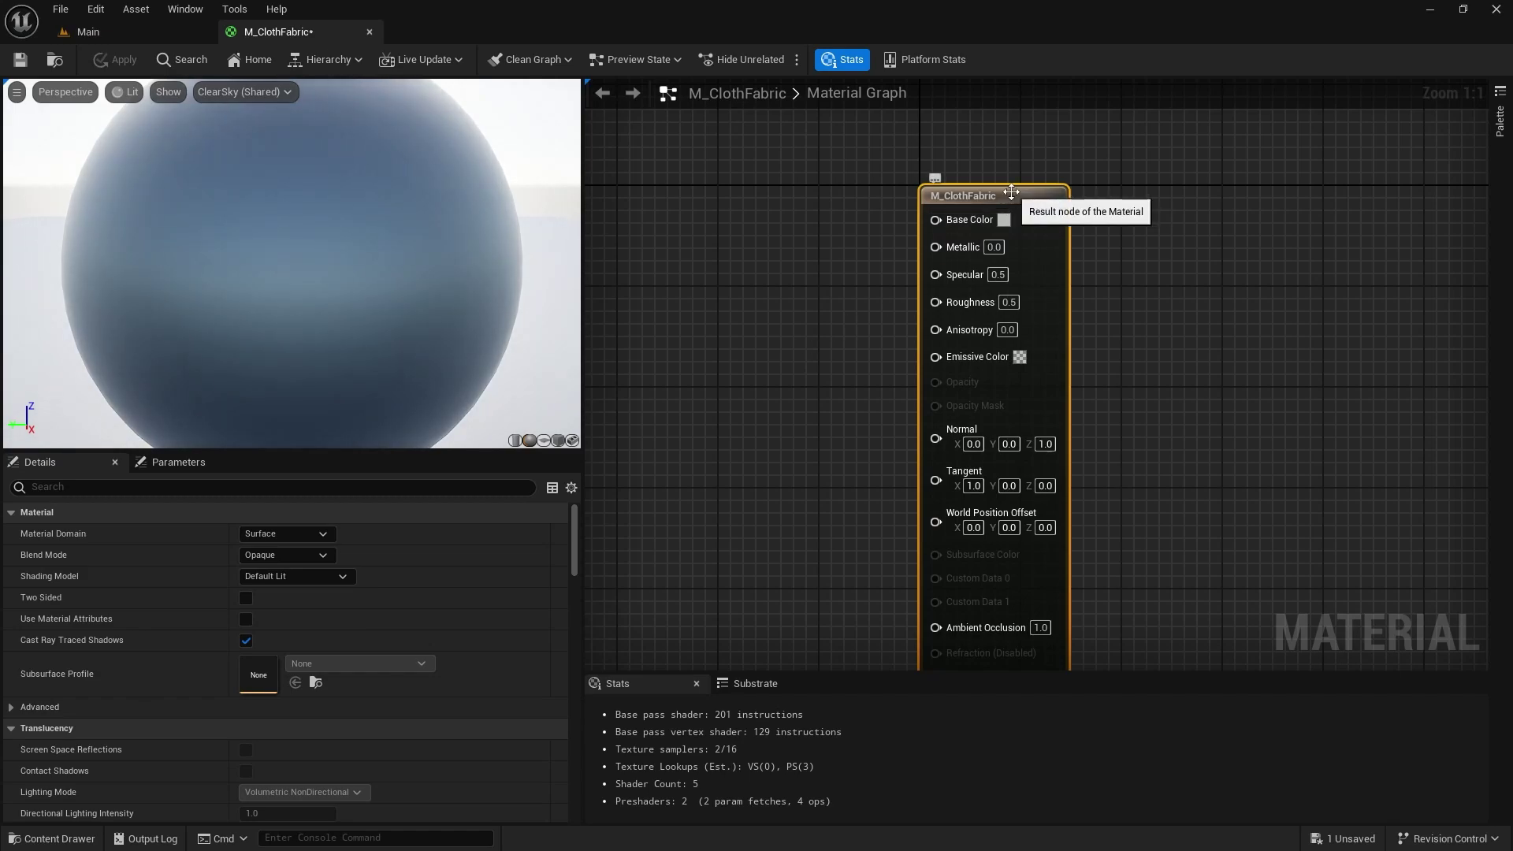
# Set the material's Shading Model to Cloth and adjust the graph view.
pyautogui.click(286, 580)
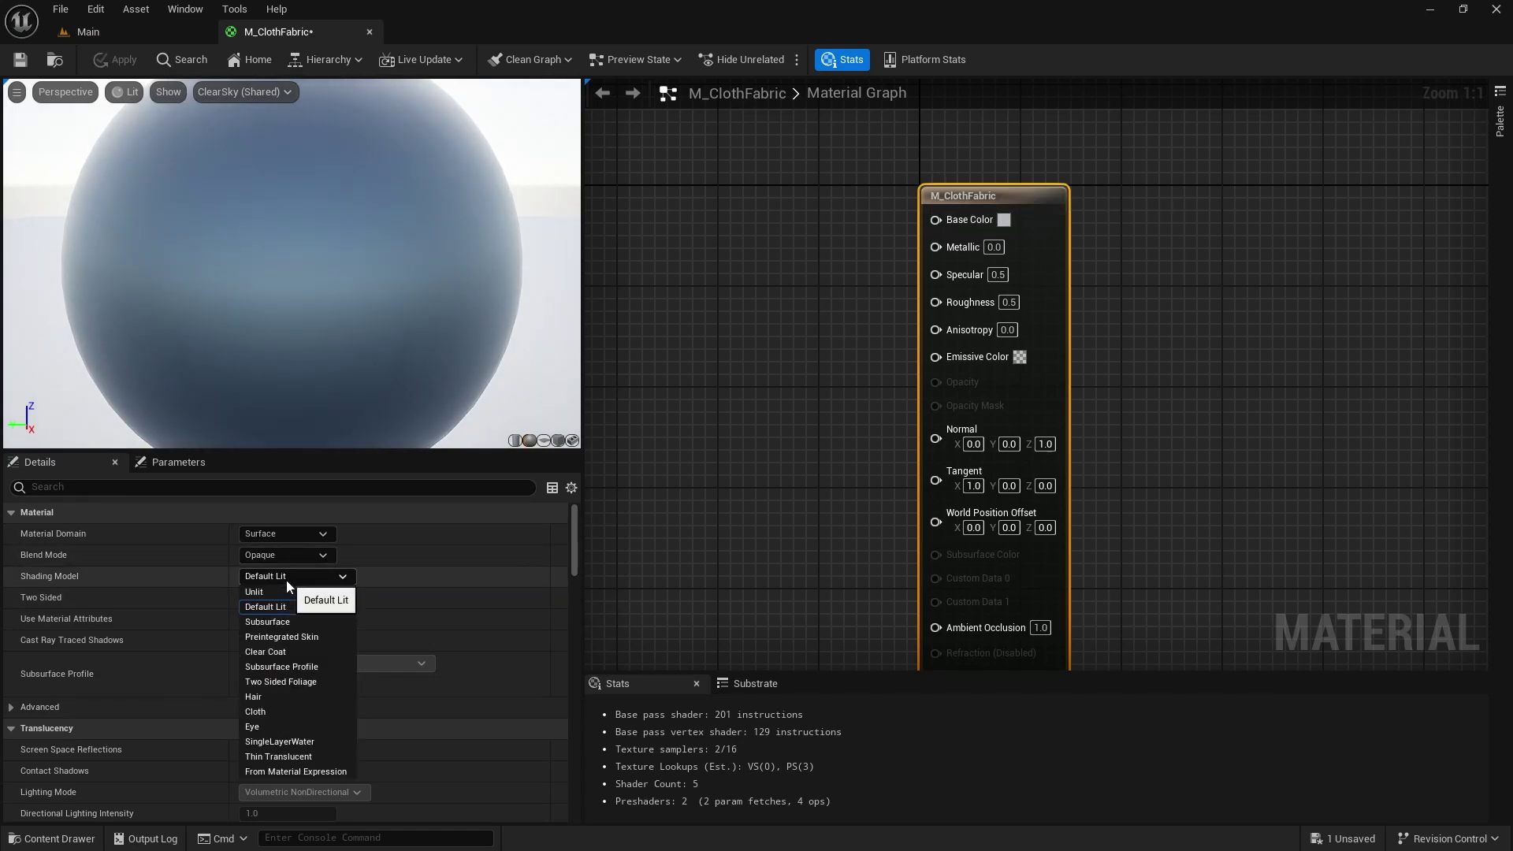
pyautogui.click(282, 712)
pyautogui.moveTo(750, 497); pyautogui.dragTo(878, 439, button='right')
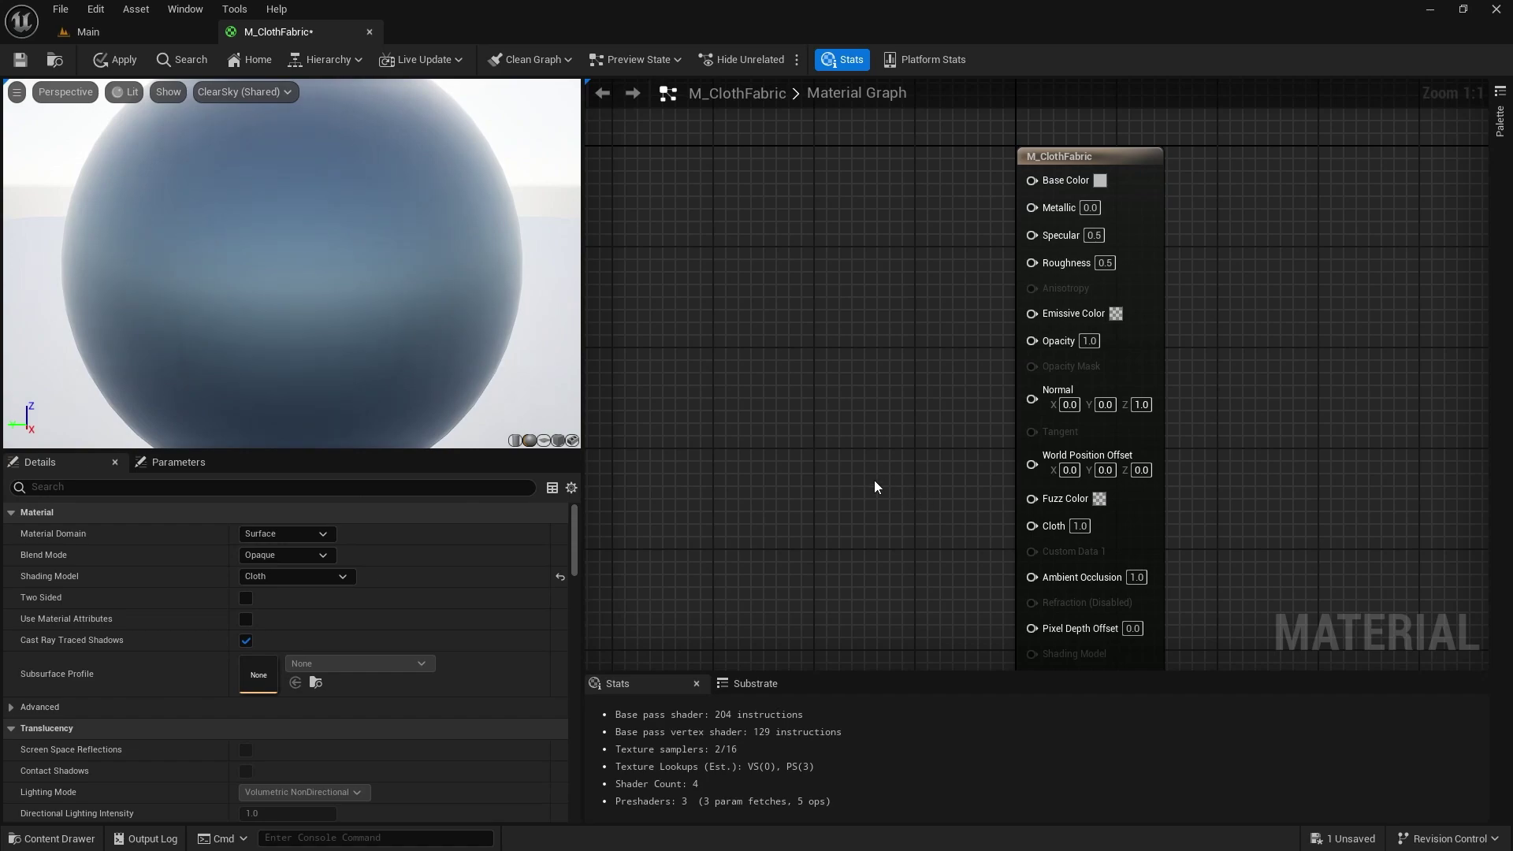
pyautogui.moveTo(873, 480); pyautogui.dragTo(899, 475, button='right')
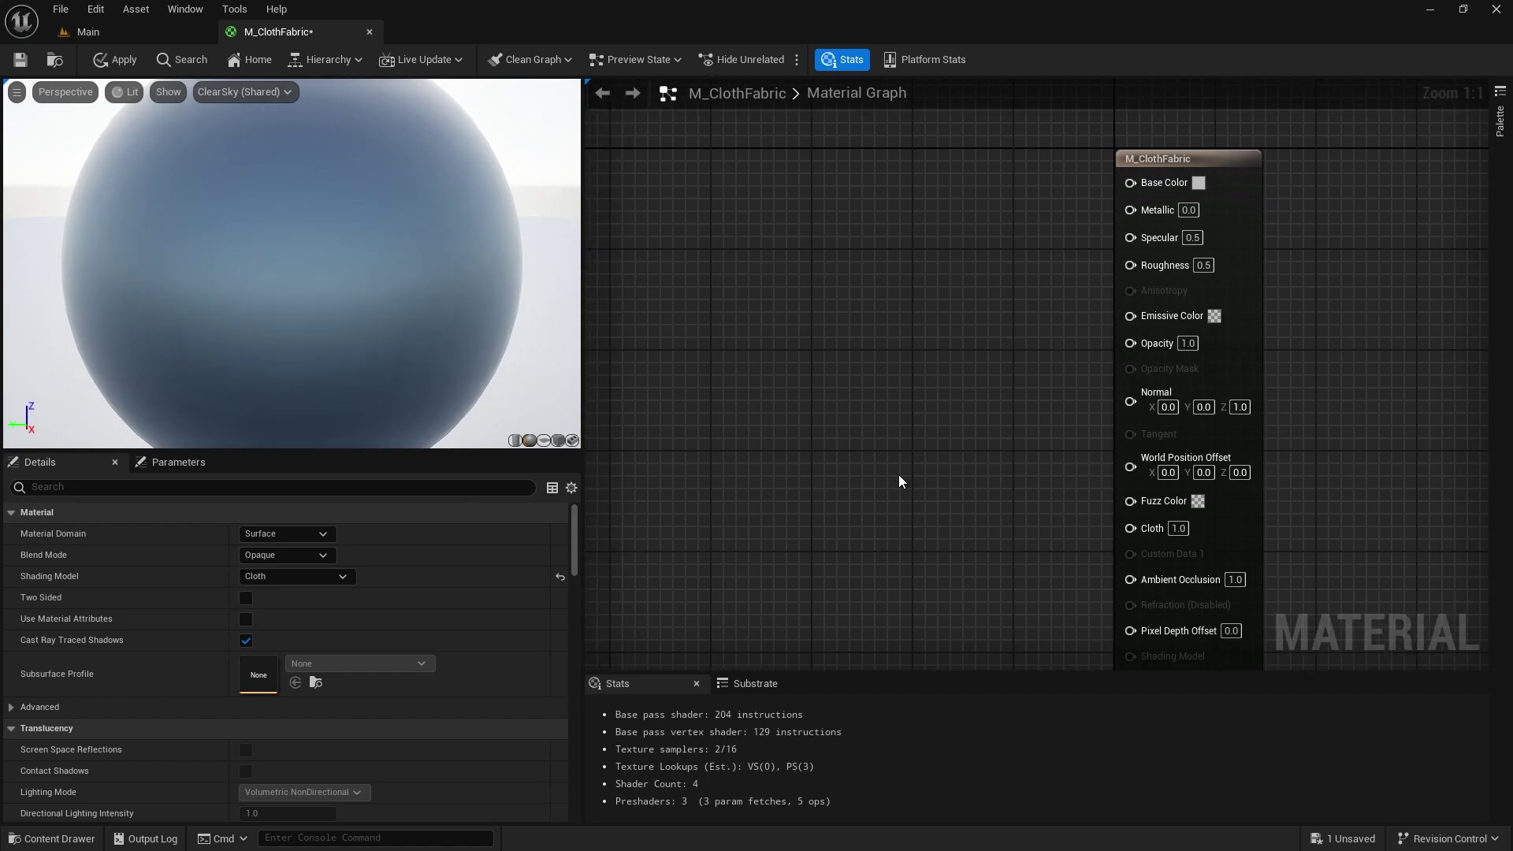
pyautogui.click(87, 32)
# Drop the four fabric_172 textures into the material graph as Texture Sample nodes.
pyautogui.click(55, 838)
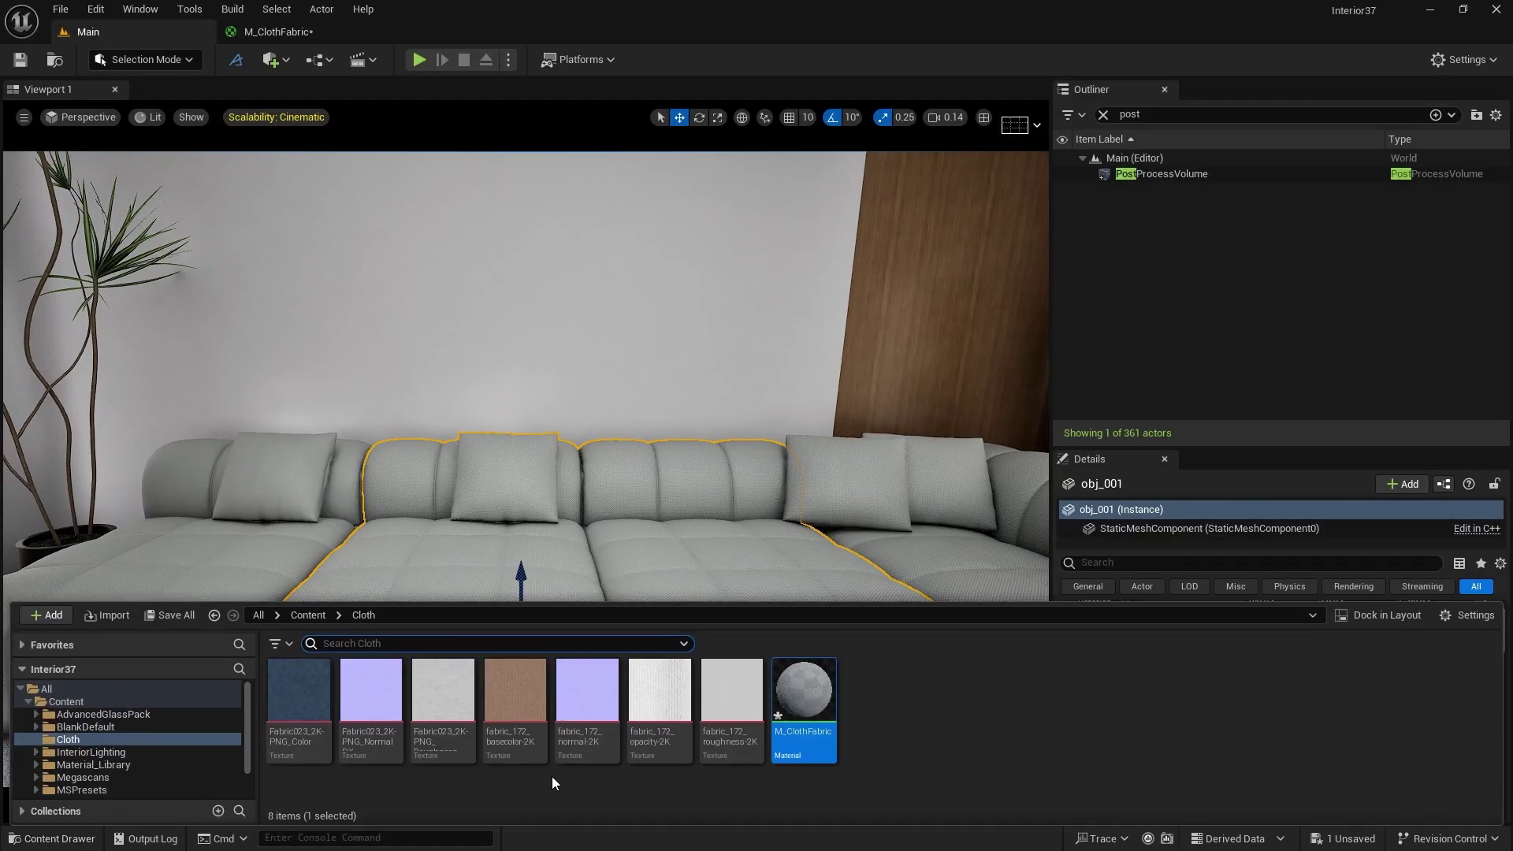
pyautogui.click(516, 709)
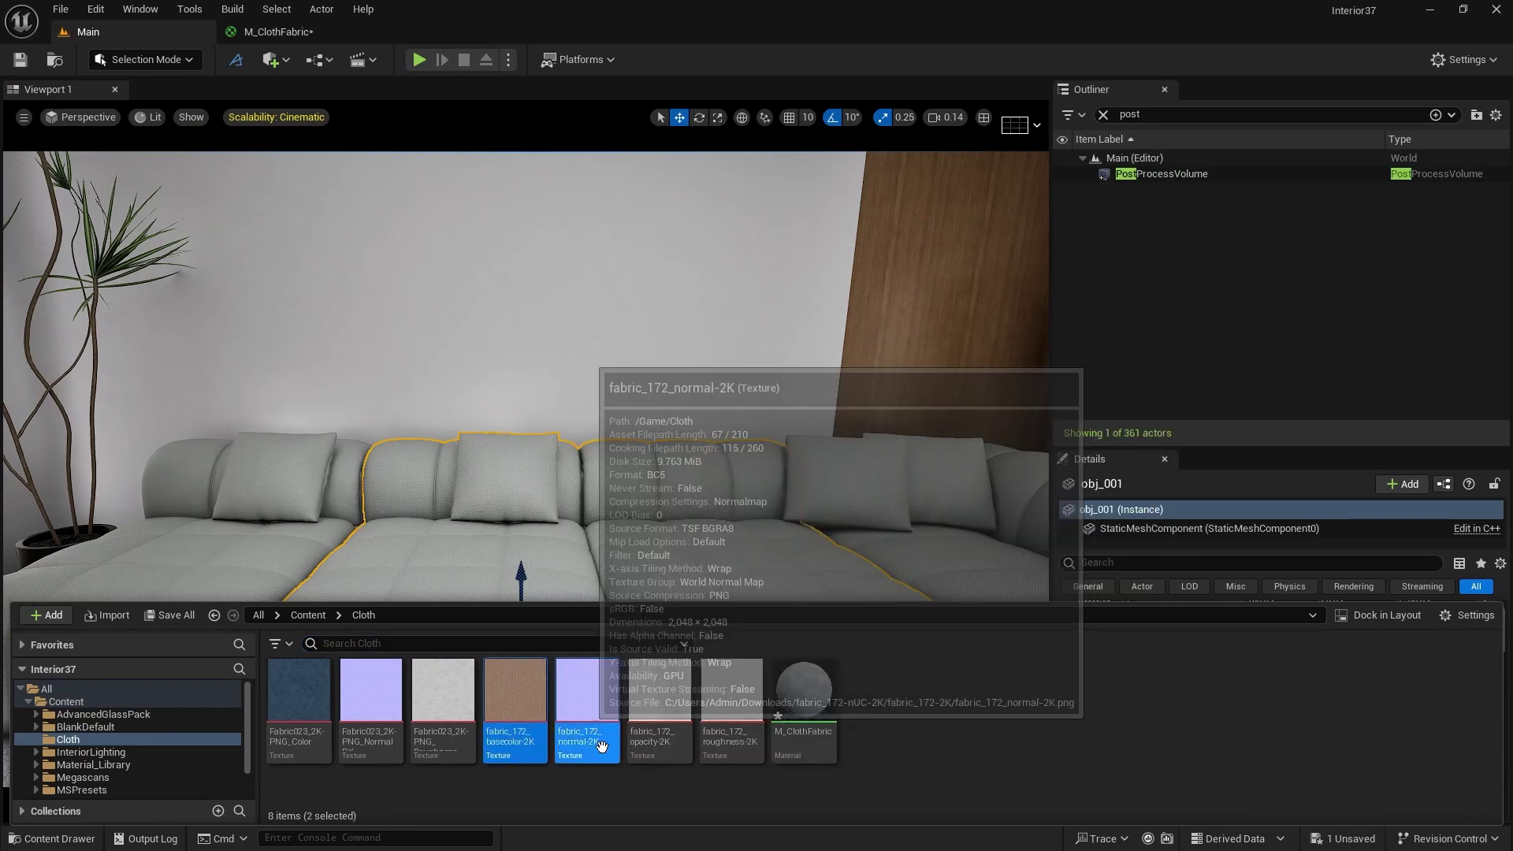
pyautogui.keyDown('shift'); pyautogui.moveTo(732, 709); pyautogui.dragTo(705, 184); pyautogui.keyUp('shift')
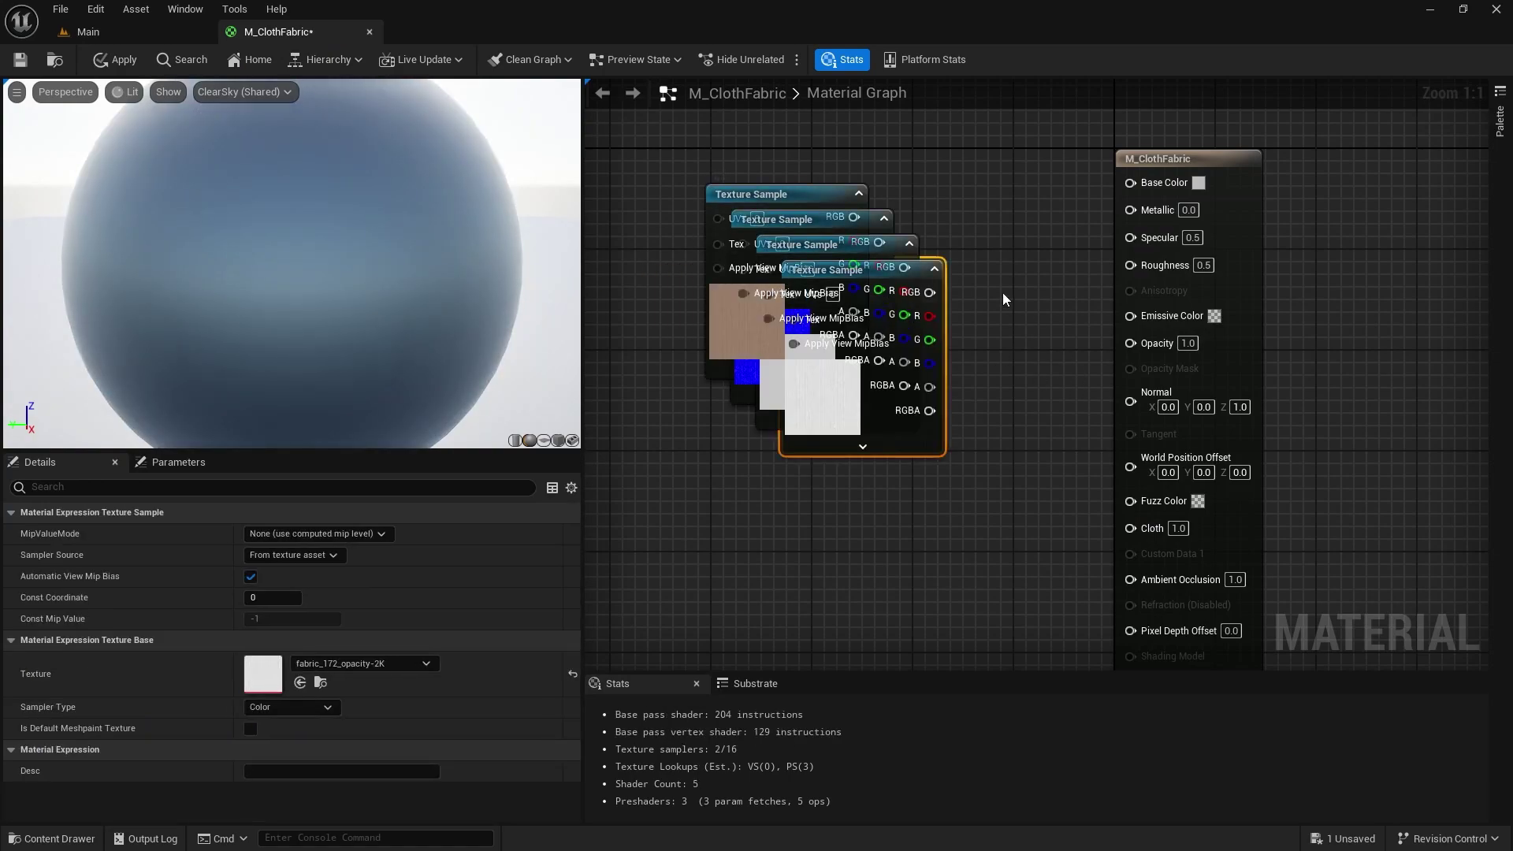
pyautogui.moveTo(1003, 291); pyautogui.dragTo(994, 354, button='right')
# Spread out the texture nodes, move the result node, and wire base colour to Base Color.
pyautogui.moveTo(913, 338); pyautogui.dragTo(881, 569)
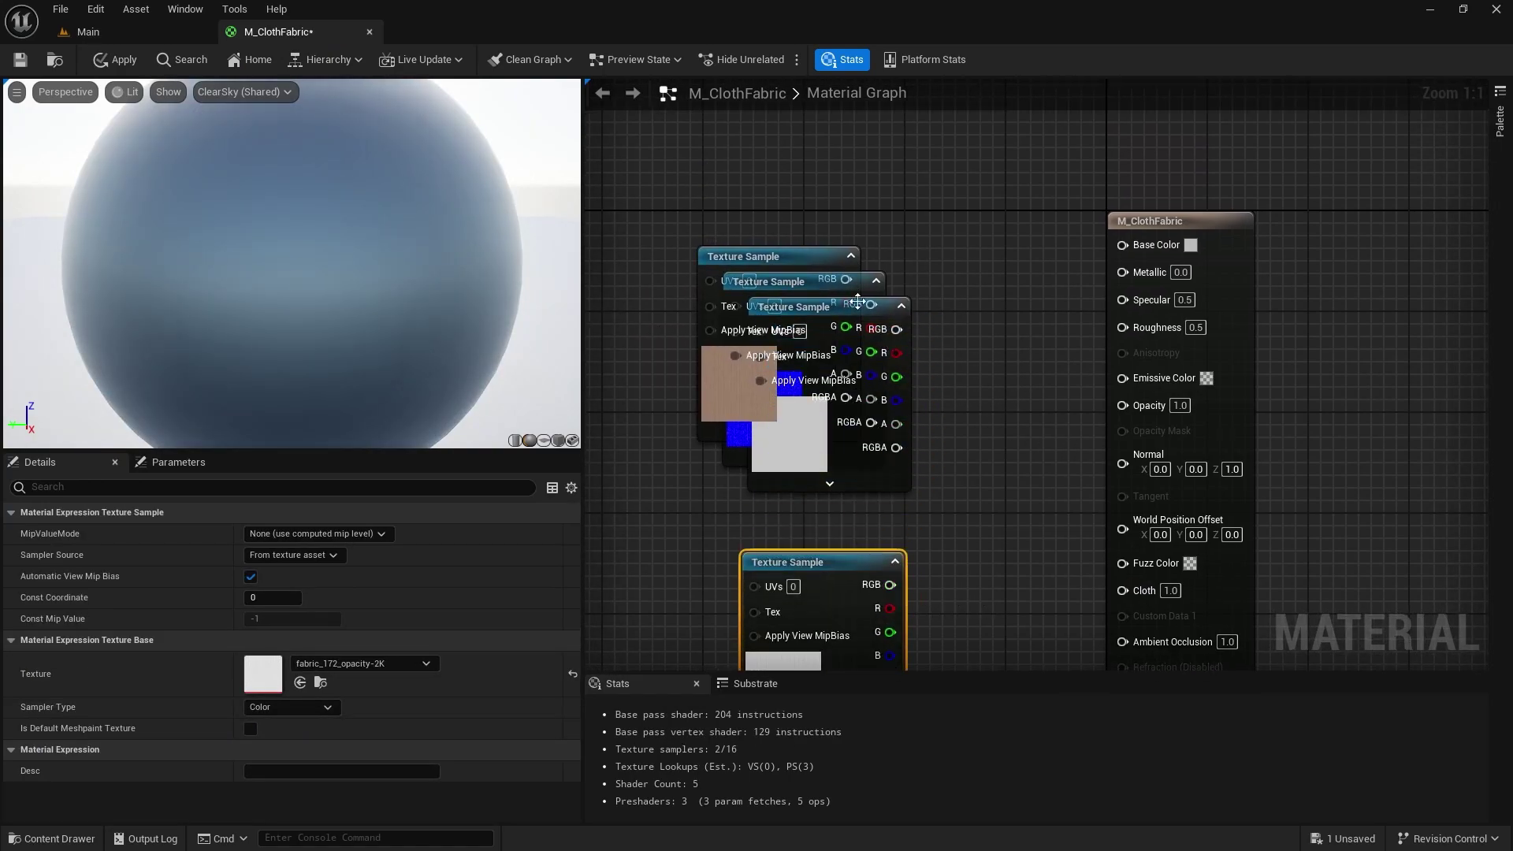
pyautogui.moveTo(780, 258); pyautogui.dragTo(747, 85)
pyautogui.moveTo(800, 431); pyautogui.dragTo(742, 332)
pyautogui.moveTo(941, 378); pyautogui.dragTo(915, 247, button='right')
pyautogui.moveTo(828, 324); pyautogui.dragTo(823, 390)
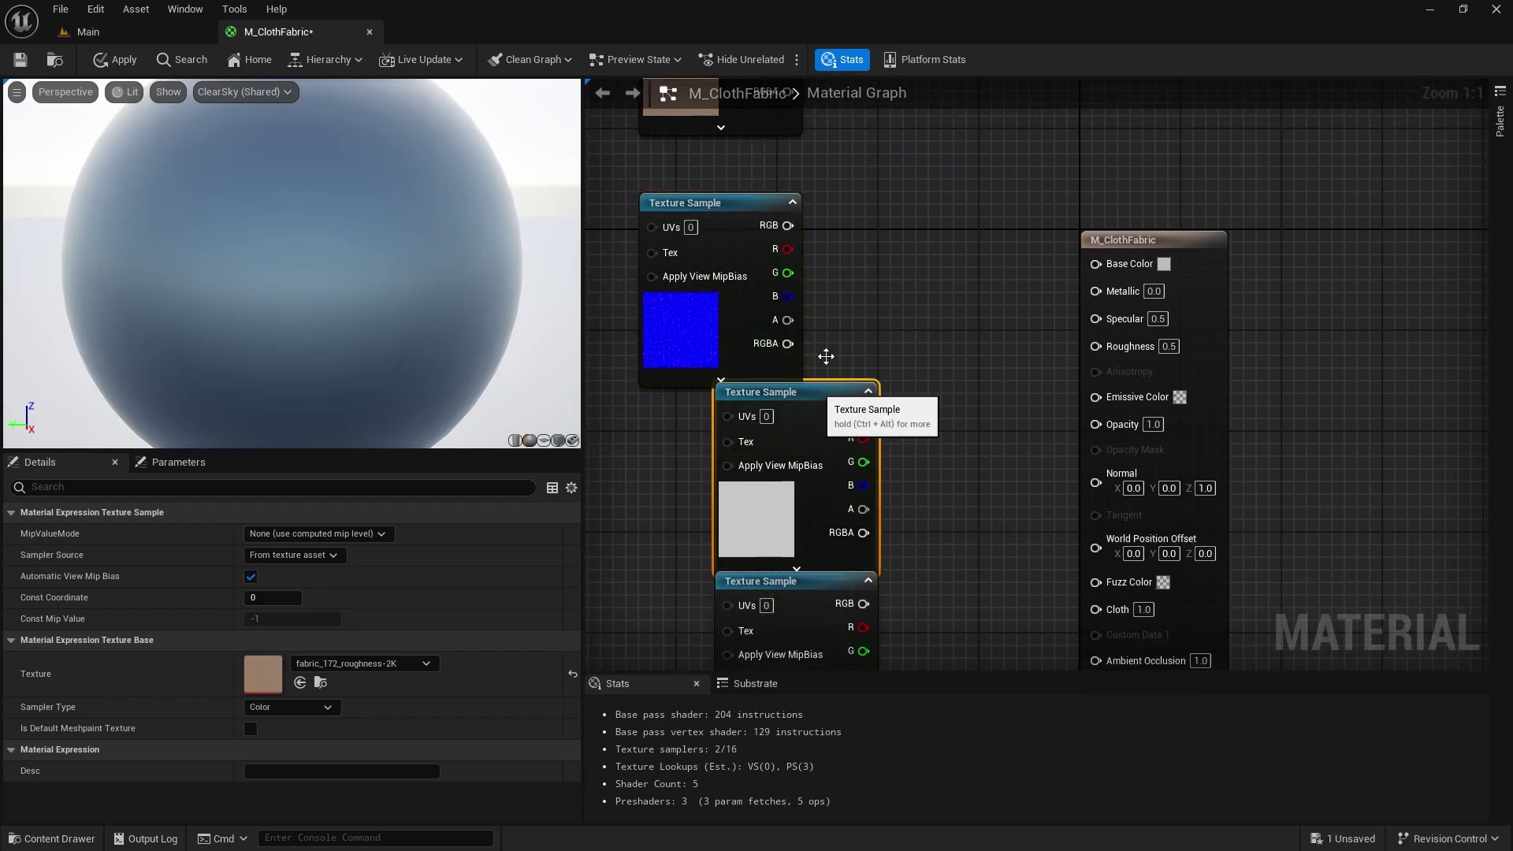
pyautogui.moveTo(892, 235); pyautogui.dragTo(895, 359, button='right')
pyautogui.moveTo(1107, 360); pyautogui.dragTo(1145, 171)
pyautogui.moveTo(1042, 230); pyautogui.dragTo(1023, 335, button='right')
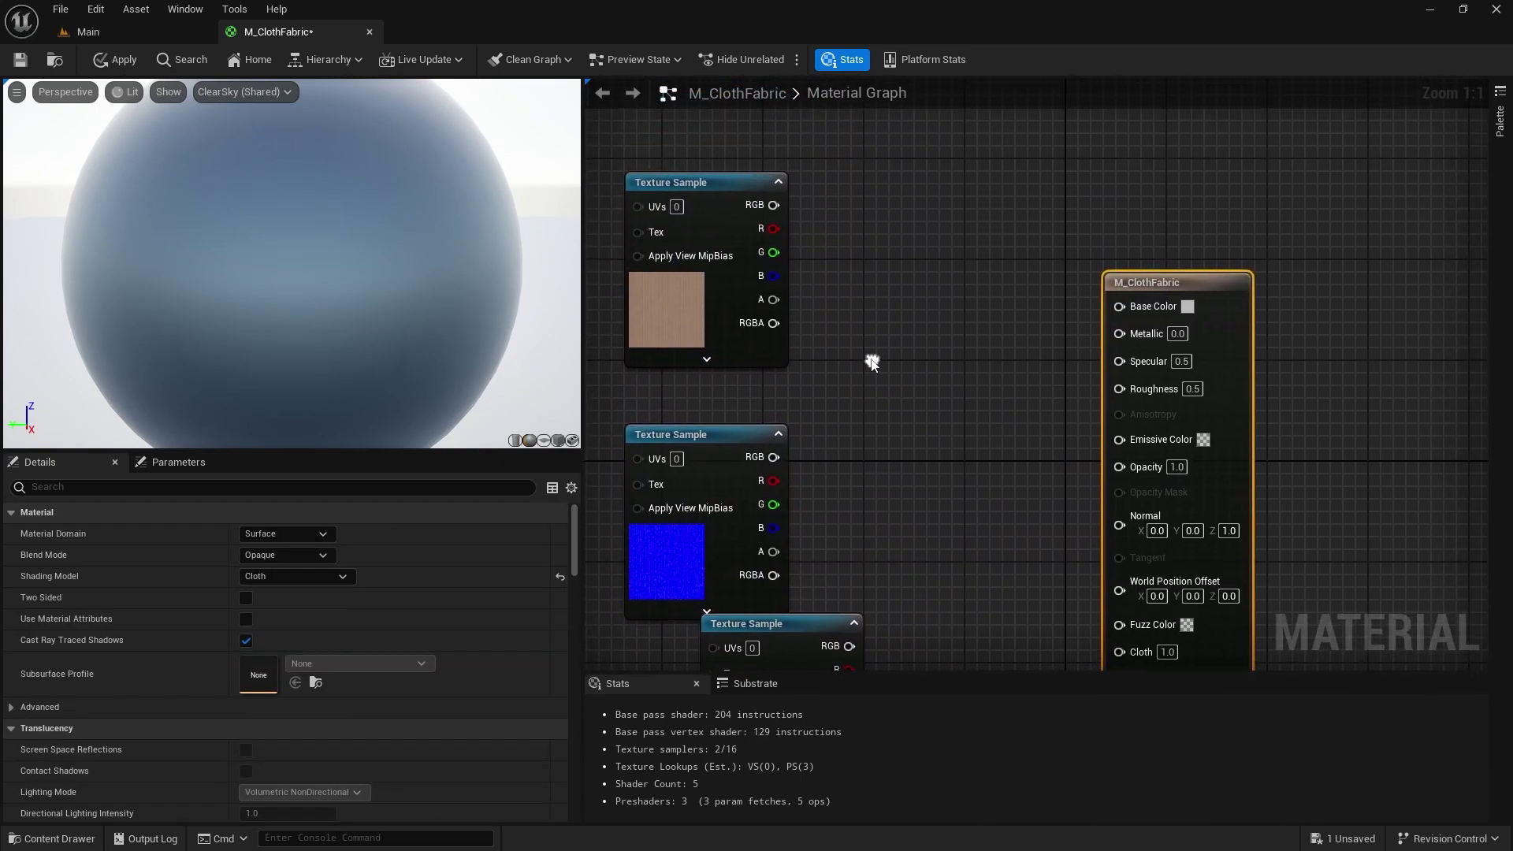
pyautogui.moveTo(773, 204); pyautogui.dragTo(1125, 308)
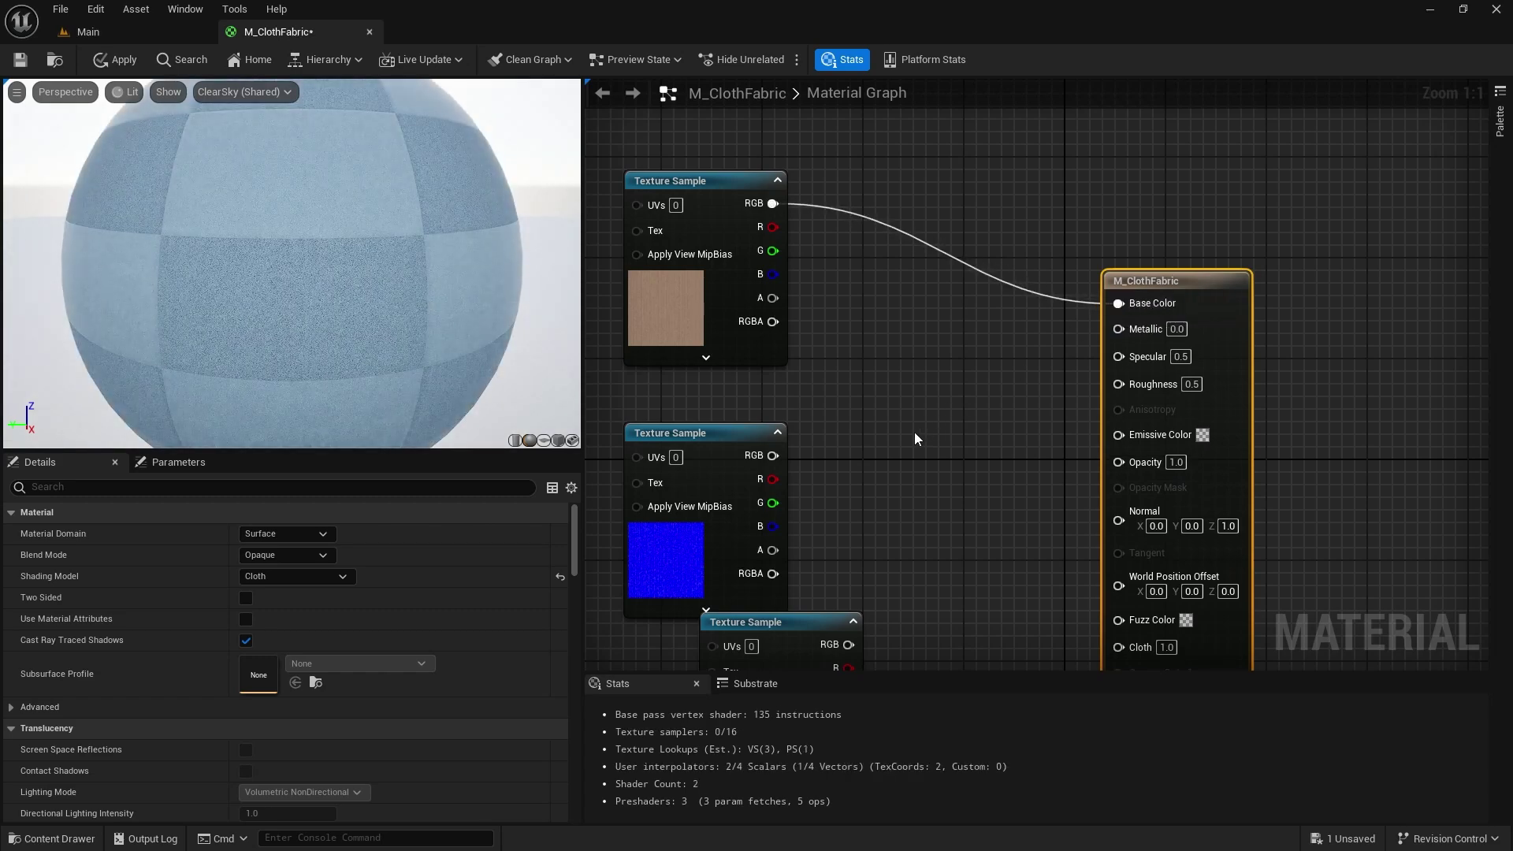
# Connect the base colour, roughness and opacity textures to Base Color, Roughness and Opacity.
pyautogui.moveTo(914, 432); pyautogui.dragTo(953, 238, button='right')
pyautogui.scroll(-1, 926, 337)
pyautogui.click(859, 417)
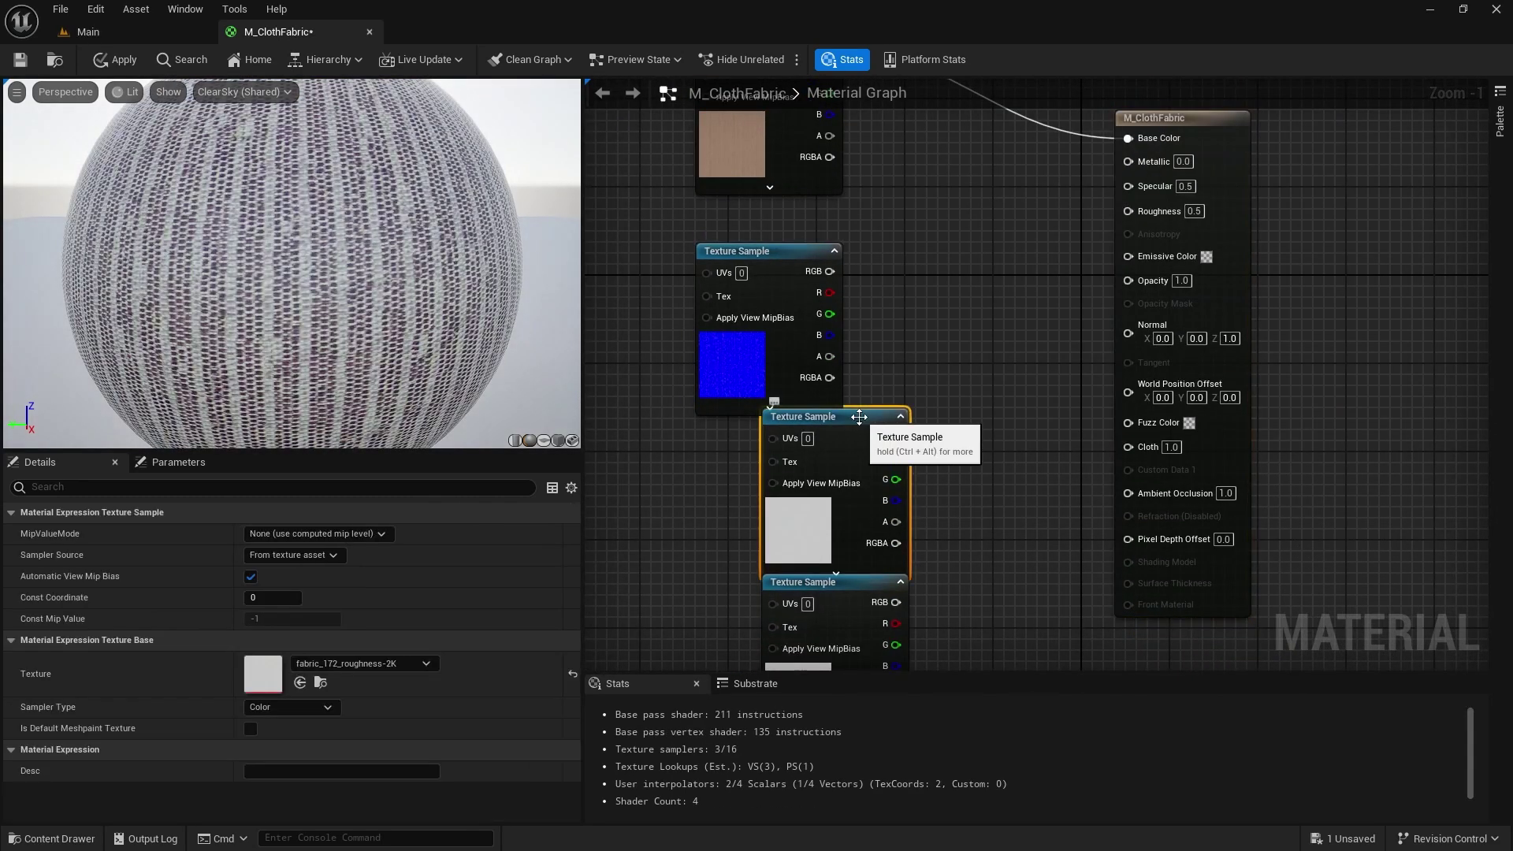
pyautogui.moveTo(969, 438); pyautogui.dragTo(863, 480, button='right')
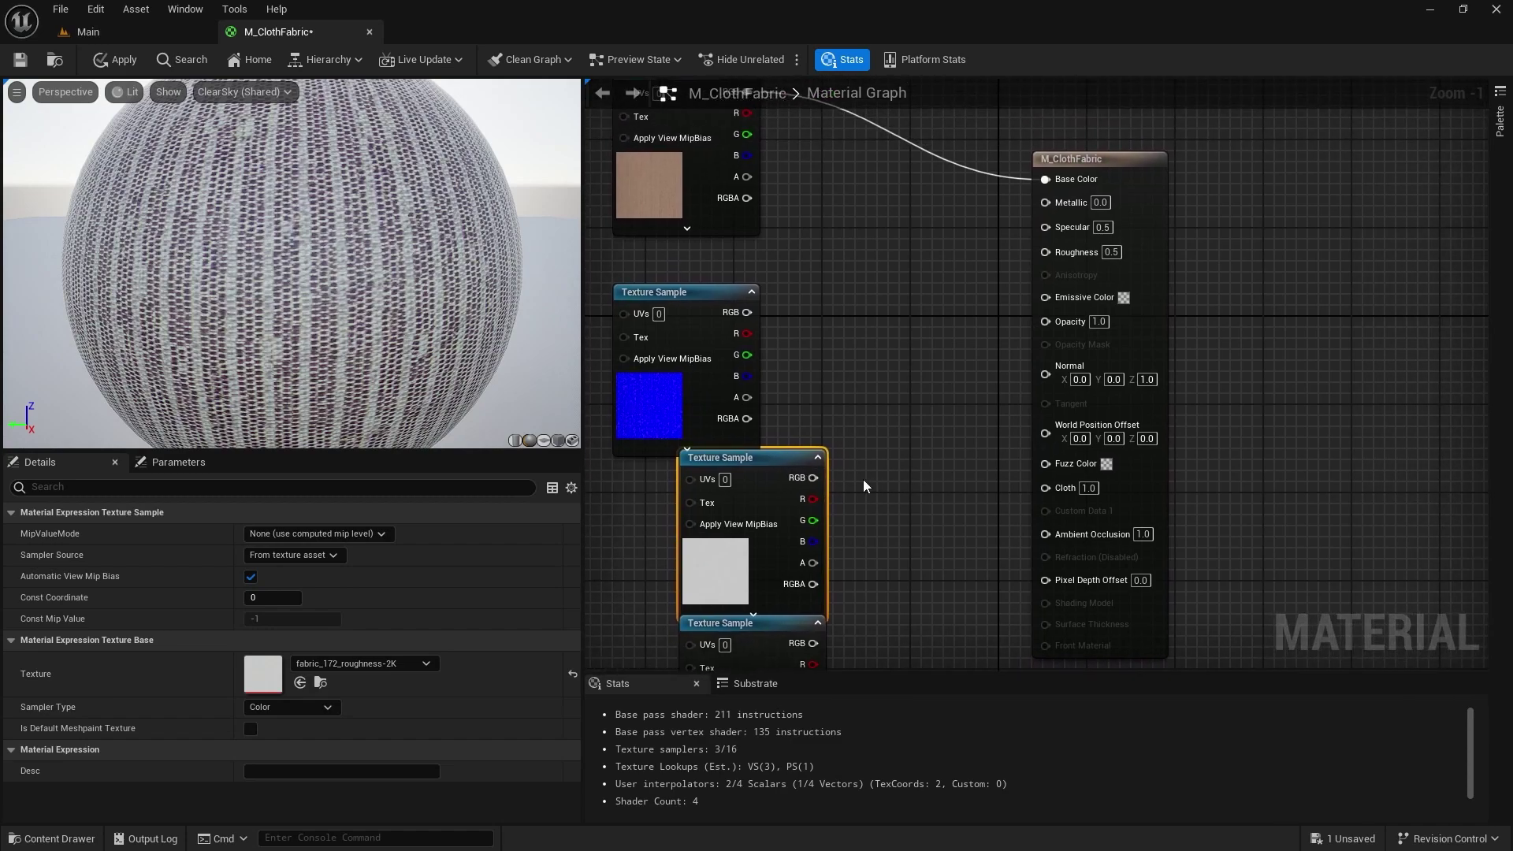
pyautogui.moveTo(813, 478); pyautogui.dragTo(1045, 252)
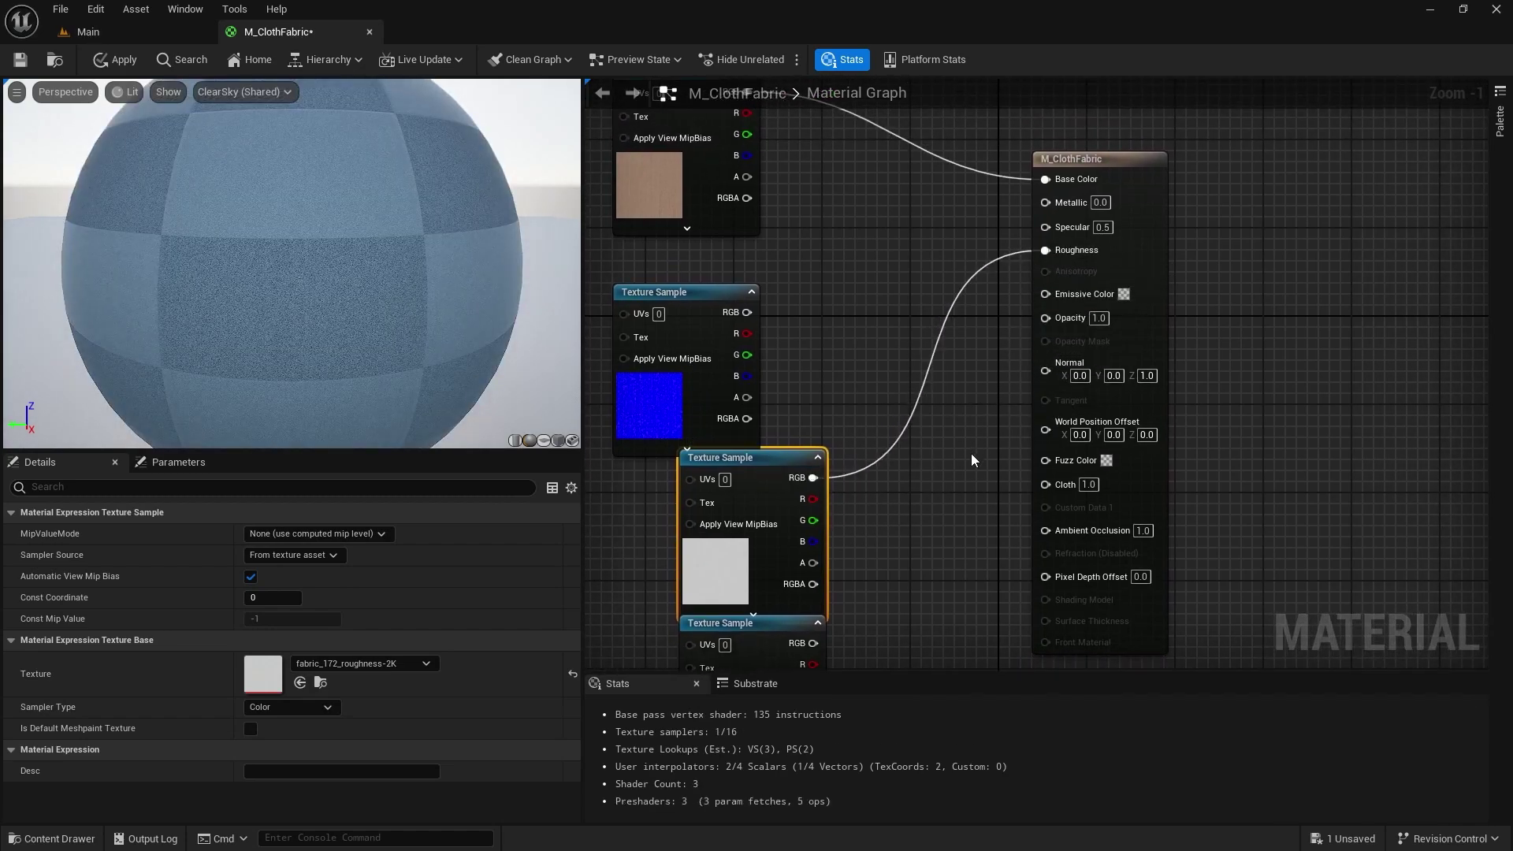
pyautogui.moveTo(971, 453); pyautogui.dragTo(967, 324, button='right')
pyautogui.moveTo(829, 473); pyautogui.dragTo(835, 521)
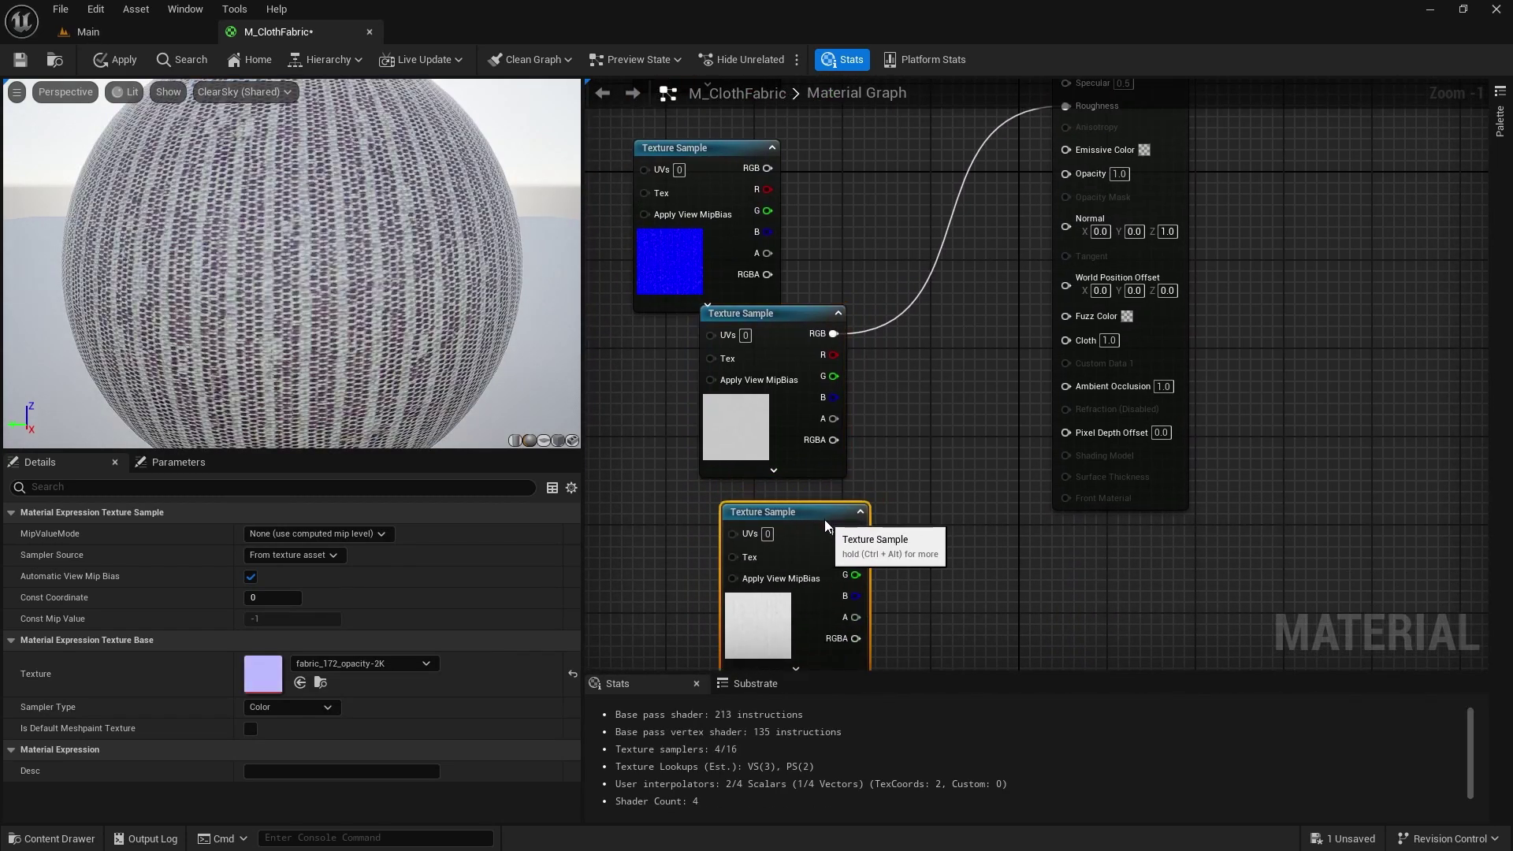
pyautogui.moveTo(912, 495); pyautogui.dragTo(928, 489, button='right')
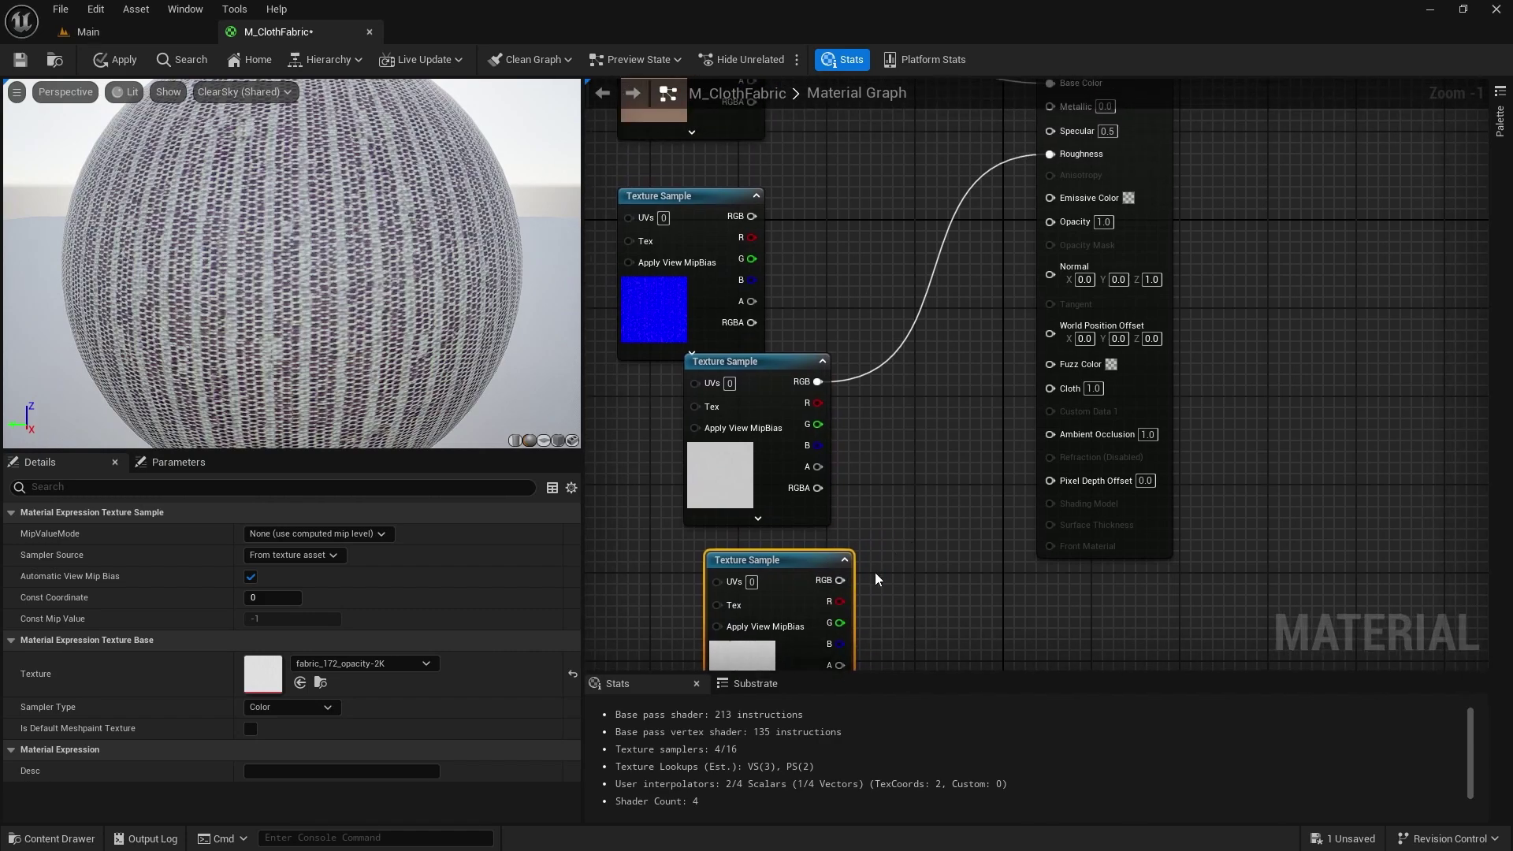
pyautogui.moveTo(840, 580); pyautogui.dragTo(1051, 221)
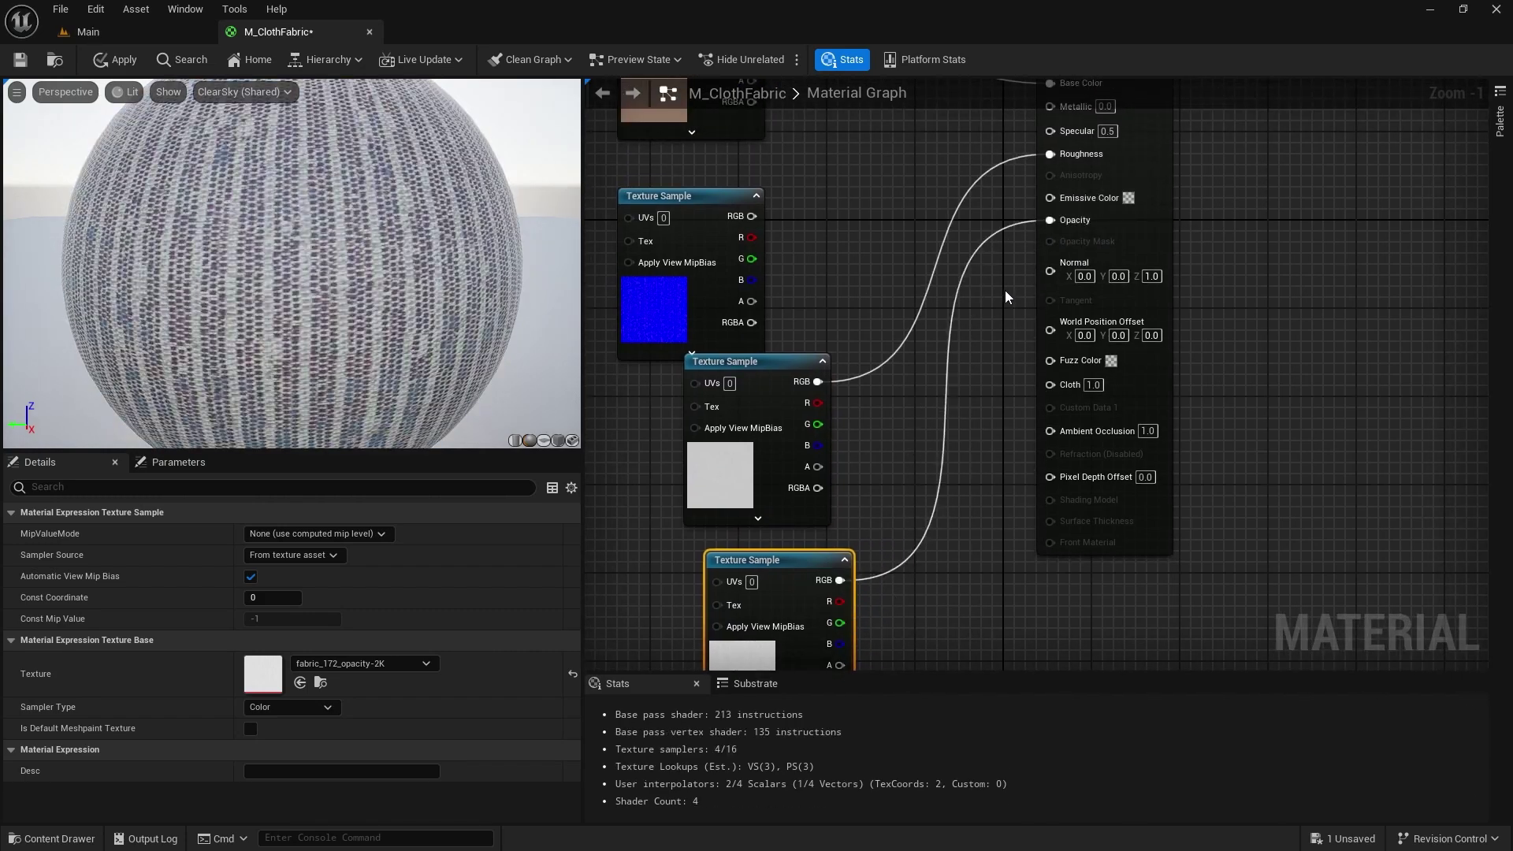
pyautogui.moveTo(872, 263); pyautogui.dragTo(837, 252, button='right')
# Rearrange the normal, roughness and white texture nodes around the result node.
pyautogui.click(1300, 181)
pyautogui.moveTo(698, 167); pyautogui.dragTo(1092, 557)
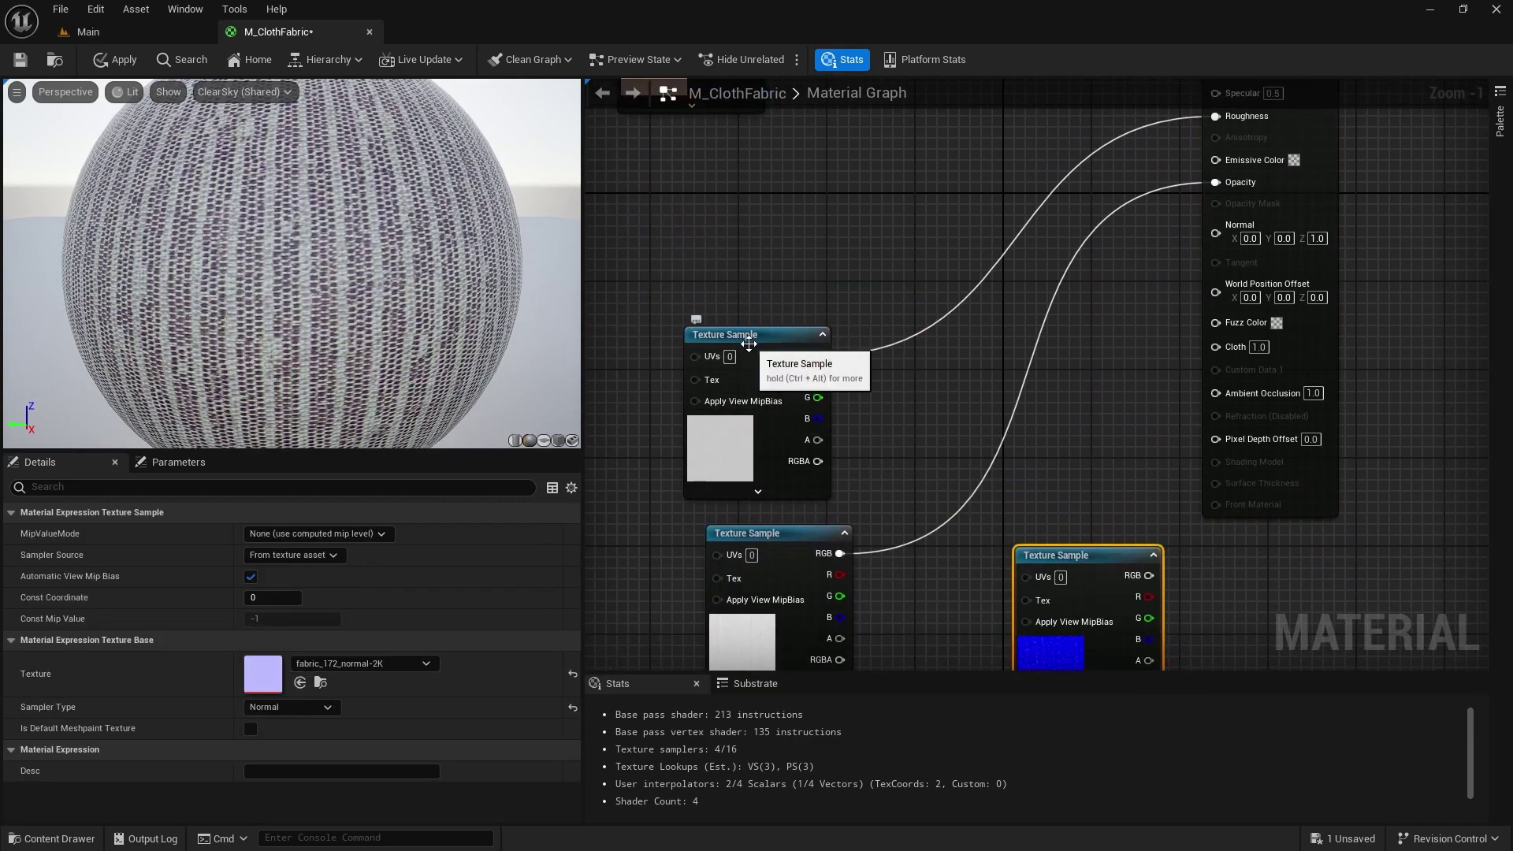
pyautogui.moveTo(761, 347); pyautogui.dragTo(716, 161)
pyautogui.moveTo(778, 447); pyautogui.dragTo(762, 365, button='right')
pyautogui.moveTo(769, 453); pyautogui.dragTo(703, 288)
pyautogui.moveTo(1048, 477); pyautogui.dragTo(1199, 154)
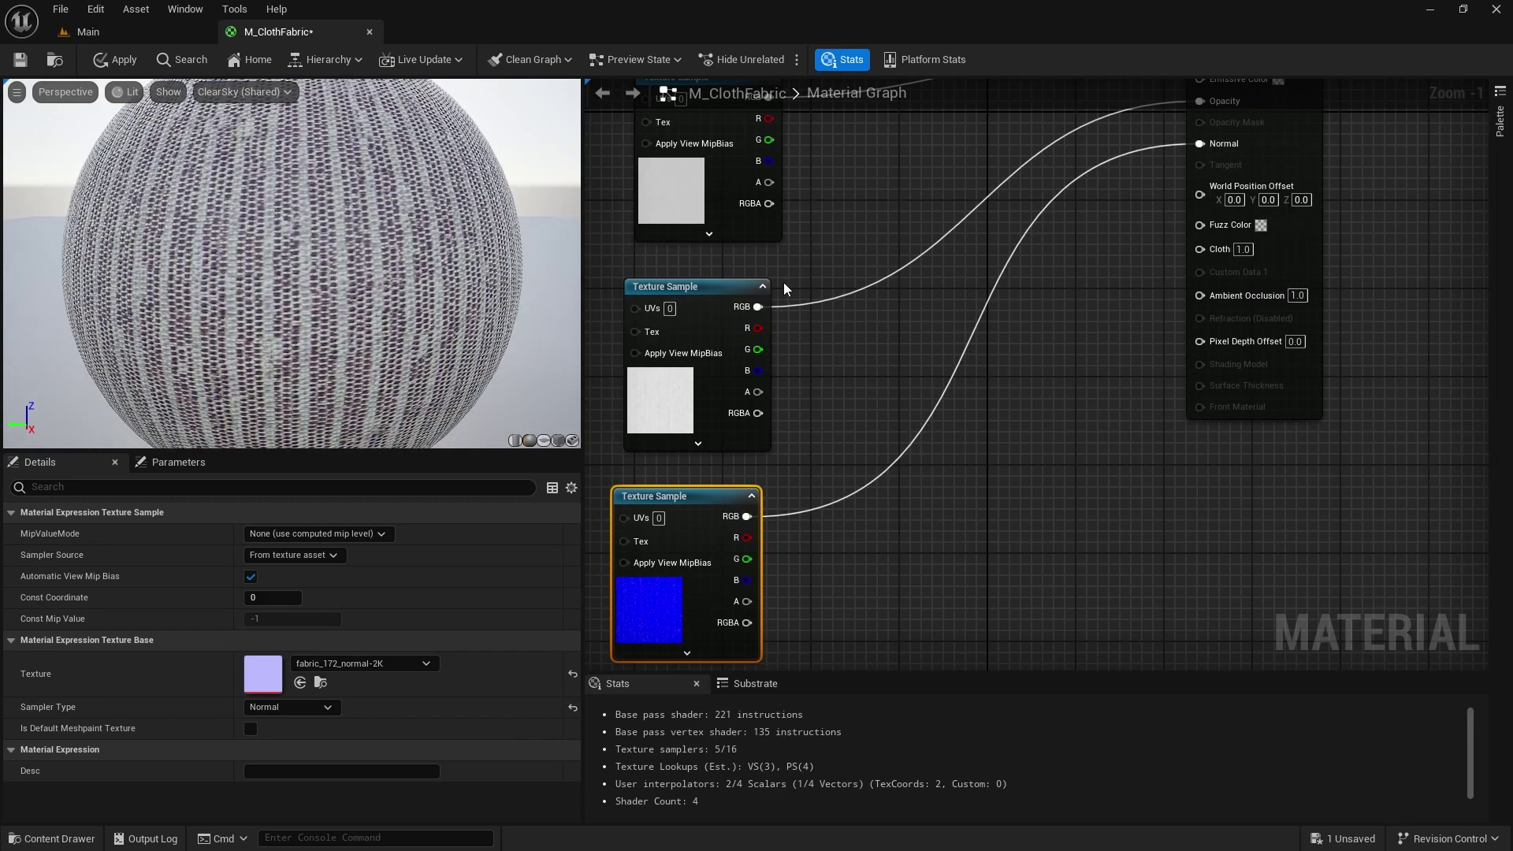
pyautogui.moveTo(850, 372); pyautogui.dragTo(904, 308, button='right')
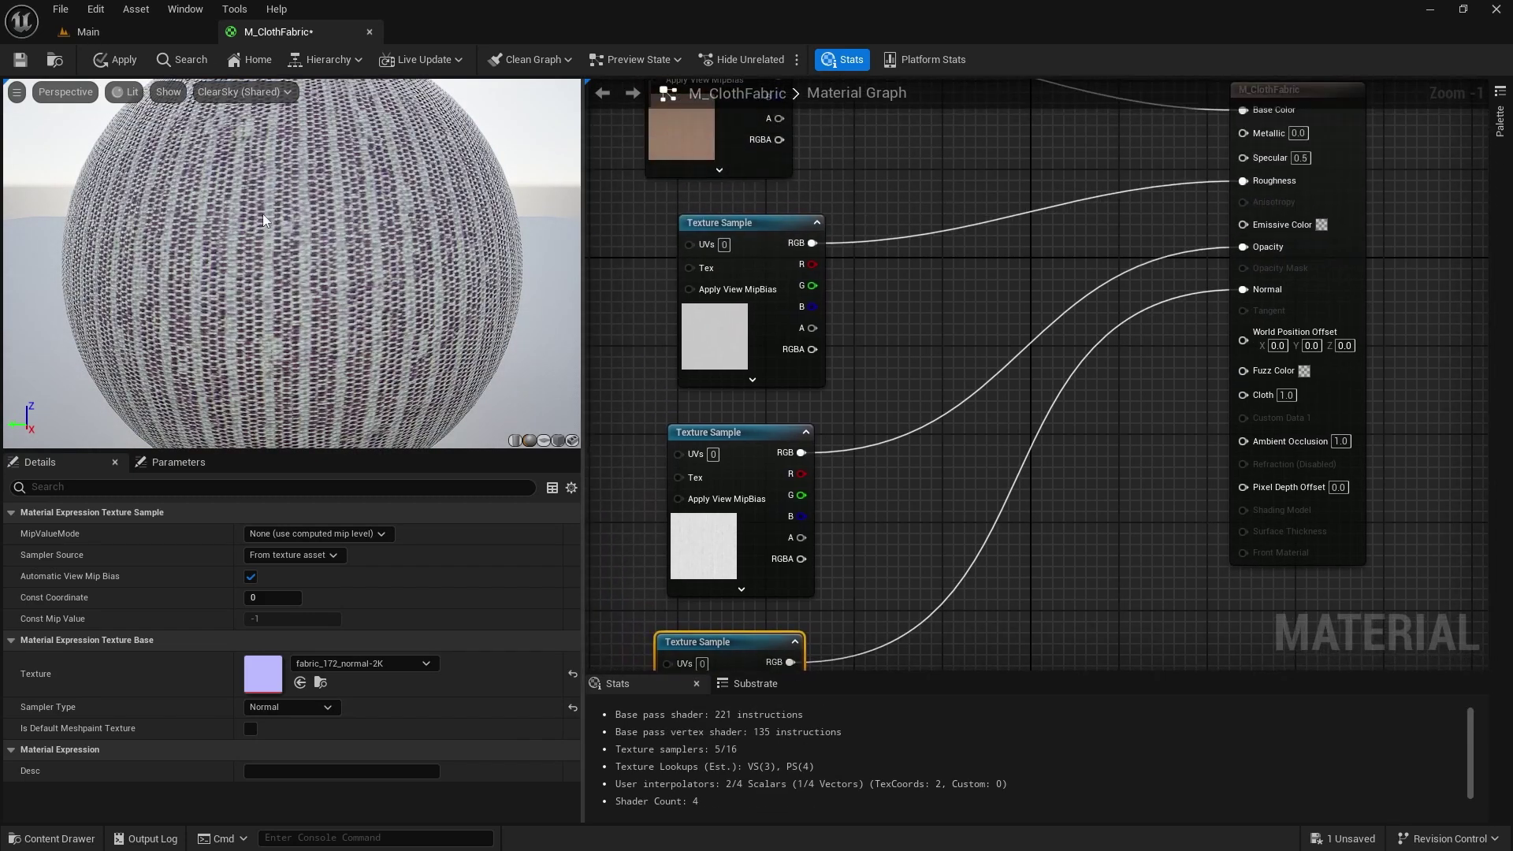
# Save M_ClothFabric and pan the graph to make room left of the textures.
pyautogui.click(20, 60)
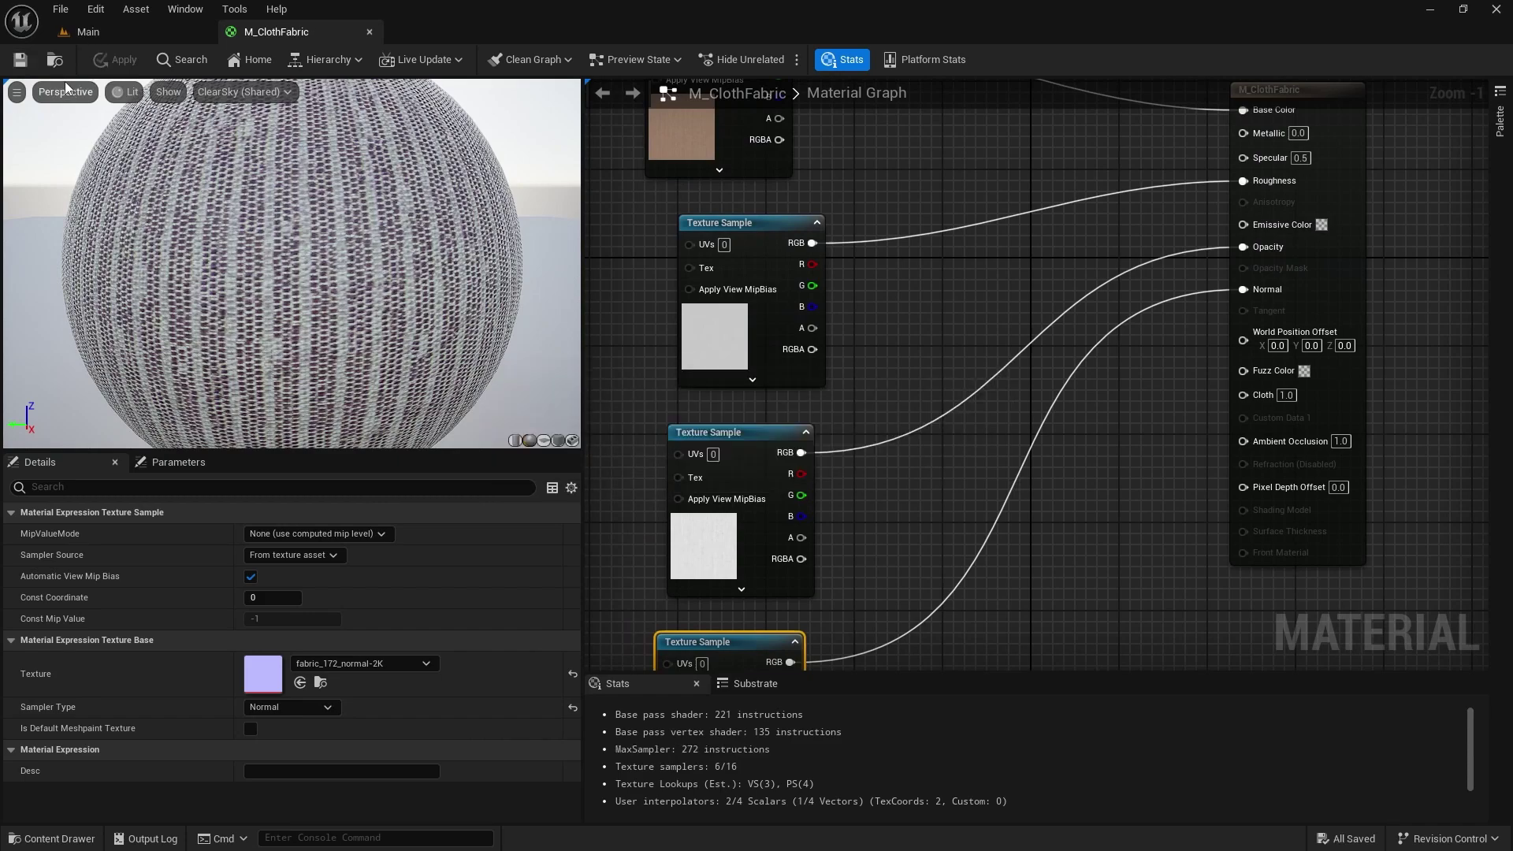
pyautogui.moveTo(849, 194); pyautogui.dragTo(1038, 351, button='right')
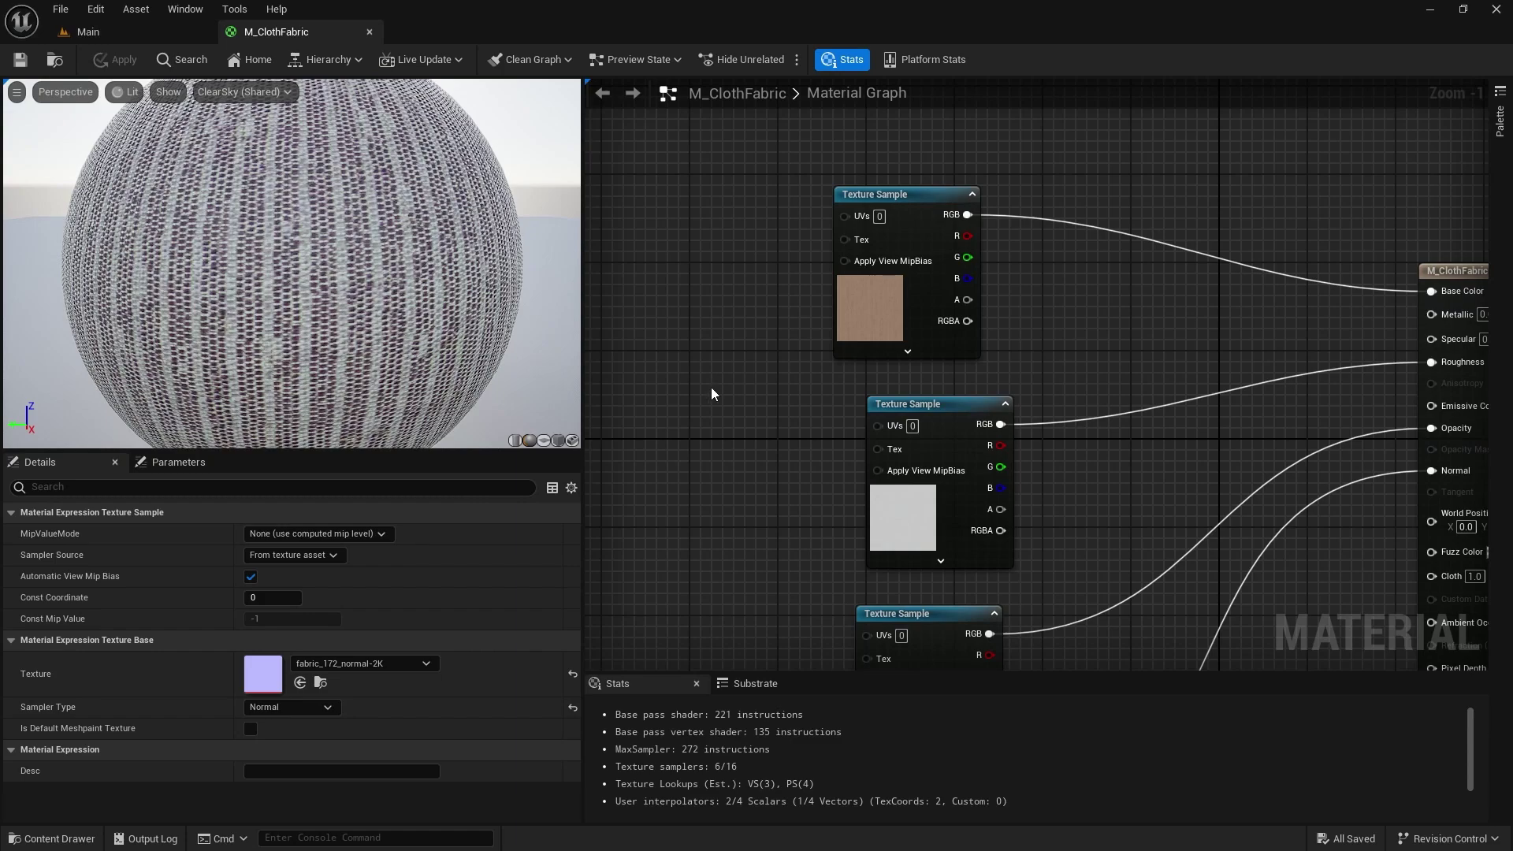
pyautogui.moveTo(677, 305); pyautogui.dragTo(781, 301, button='right')
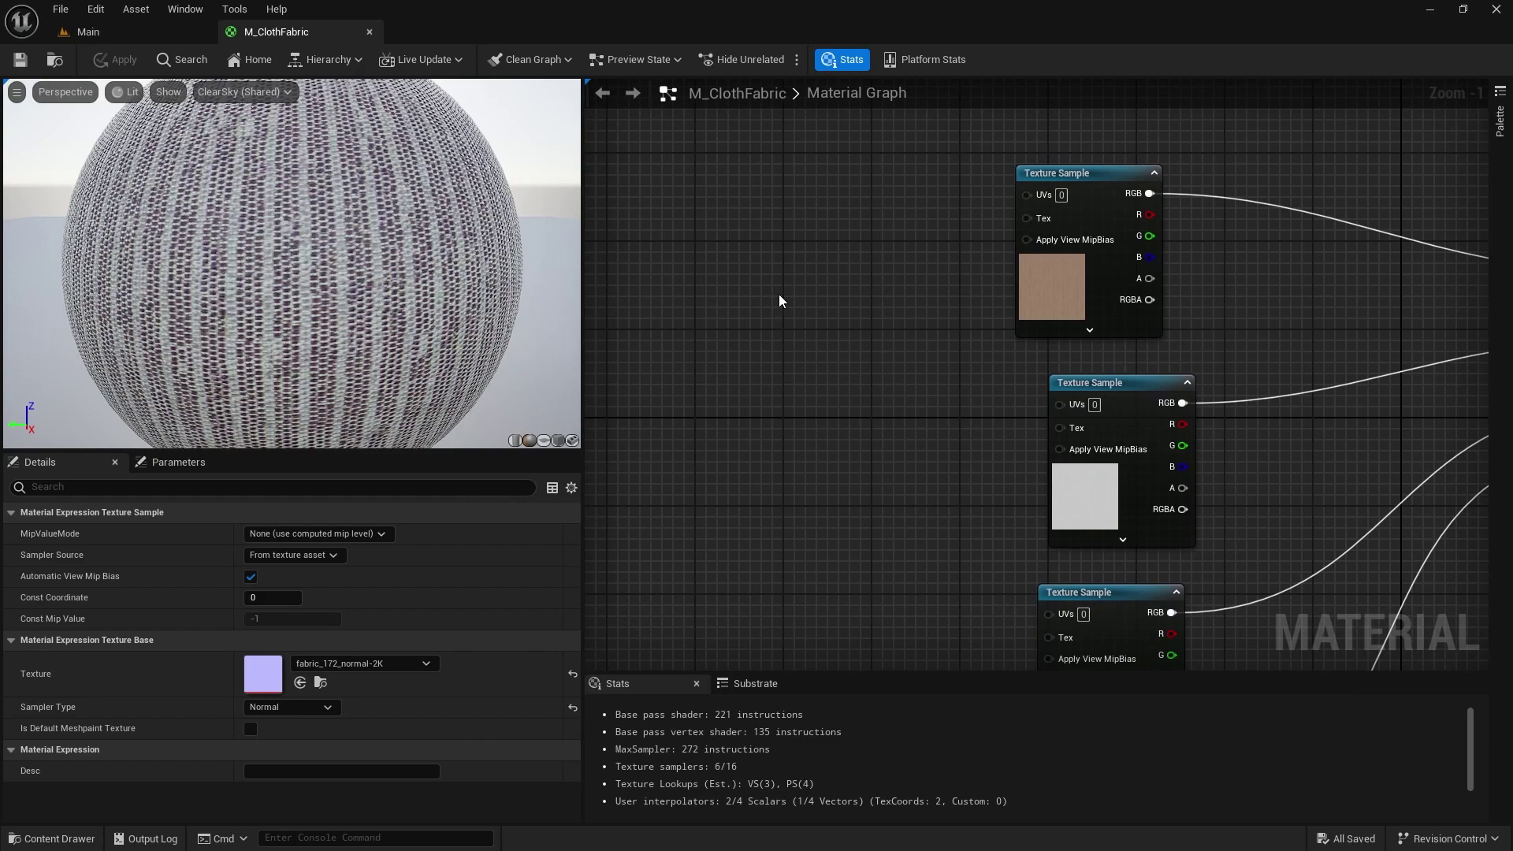
# Add an MF_Tiling function node to the graph via the mf_ti search.
pyautogui.rightClick(780, 300)
pyautogui.write('m')
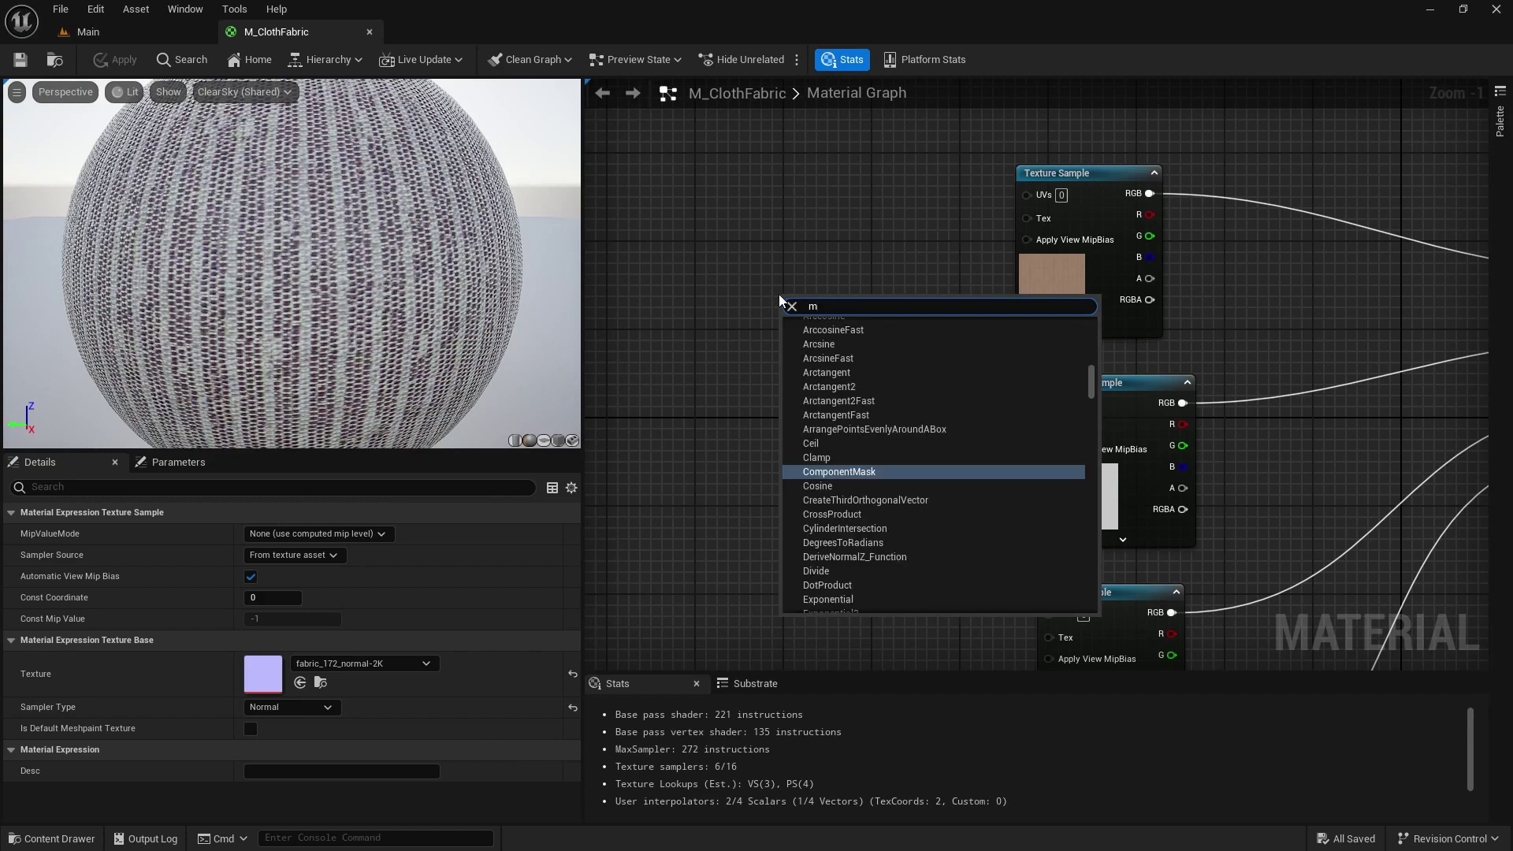
pyautogui.write('f_tili')
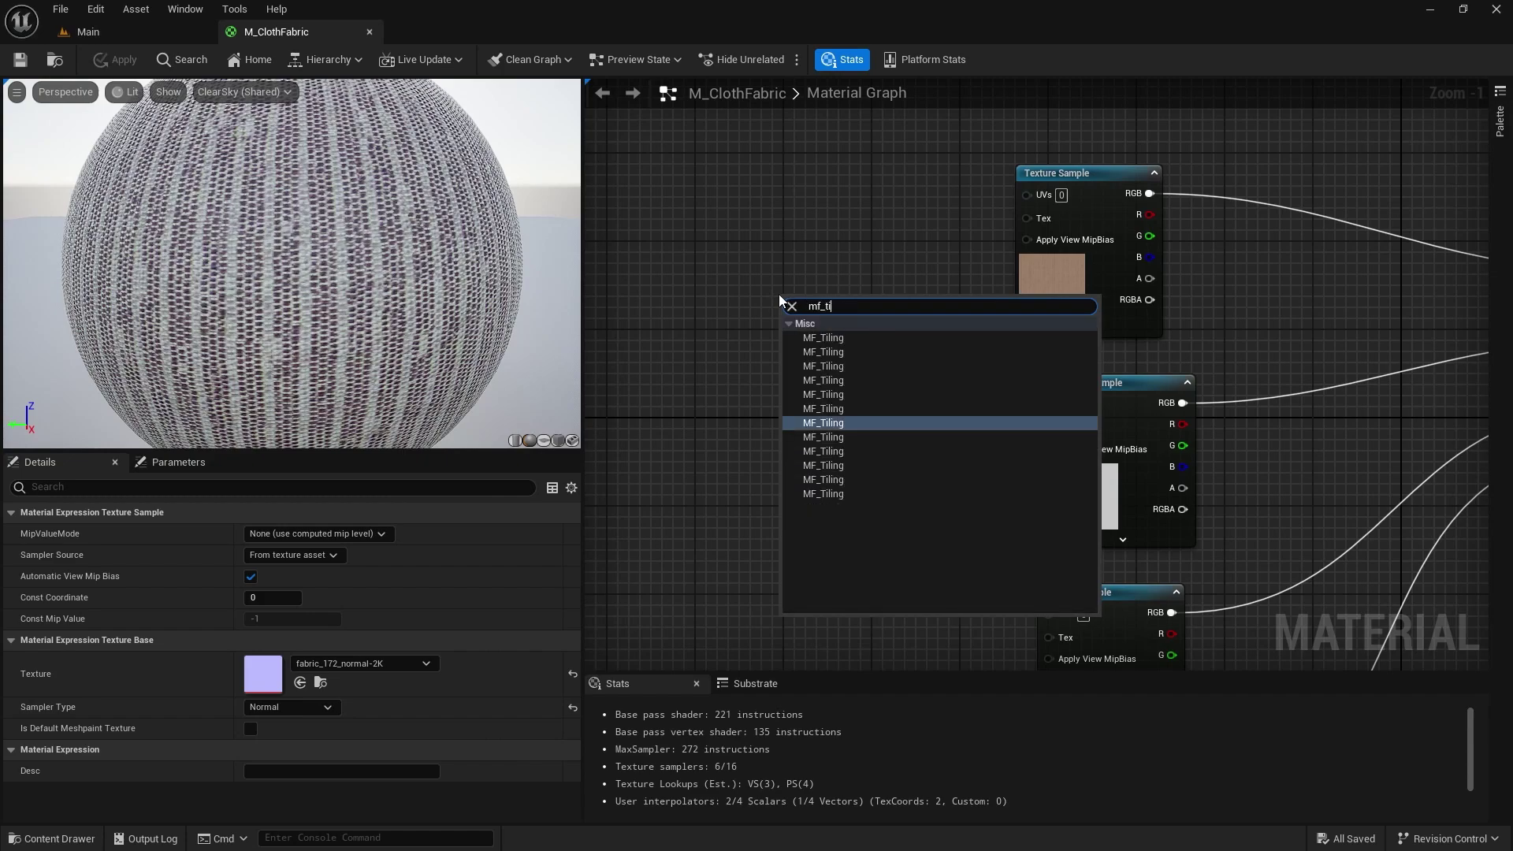
pyautogui.click(823, 339)
# Wire MF_Tiling's Result into the UVs of all four texture samples.
pyautogui.moveTo(848, 323); pyautogui.dragTo(1026, 194)
pyautogui.moveTo(848, 323); pyautogui.dragTo(1066, 407)
pyautogui.scroll(-1, 932, 485)
pyautogui.moveTo(932, 486); pyautogui.dragTo(953, 347, button='right')
pyautogui.scroll(-1, 954, 347)
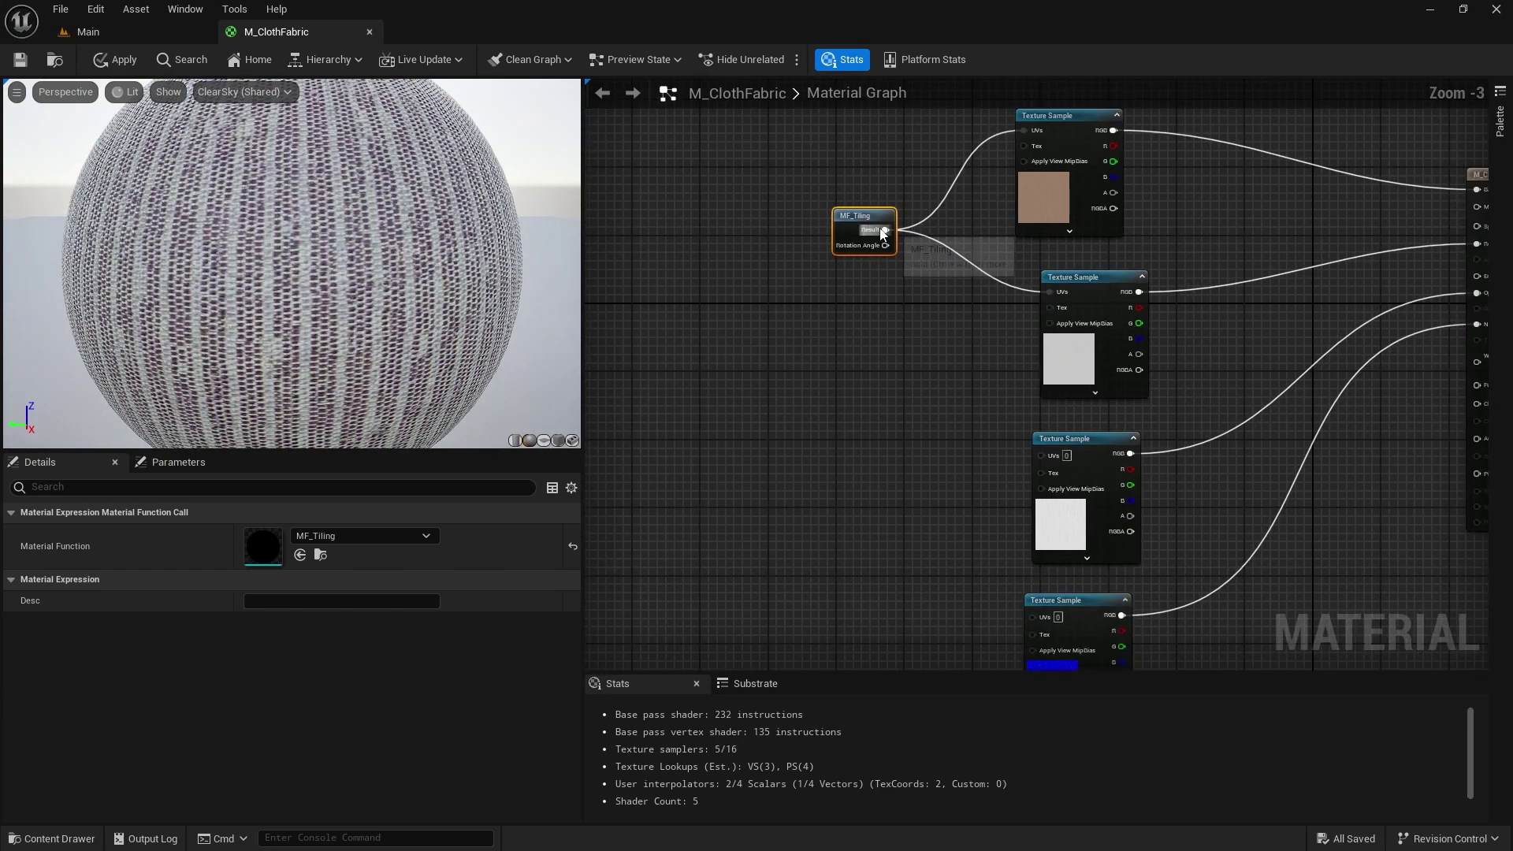
pyautogui.moveTo(885, 230); pyautogui.dragTo(1040, 456)
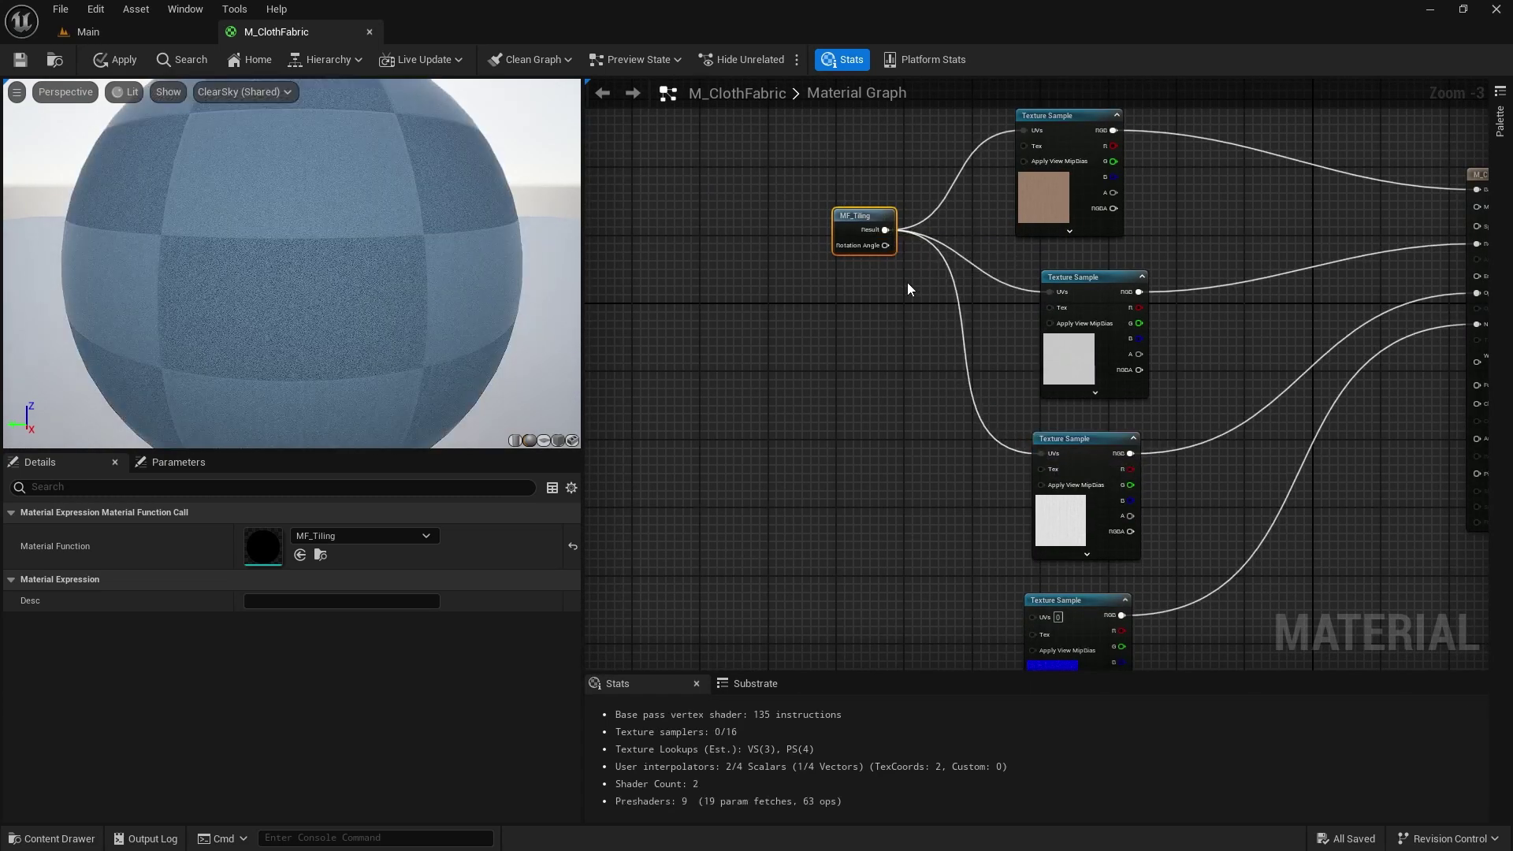
pyautogui.moveTo(885, 230); pyautogui.dragTo(1039, 618)
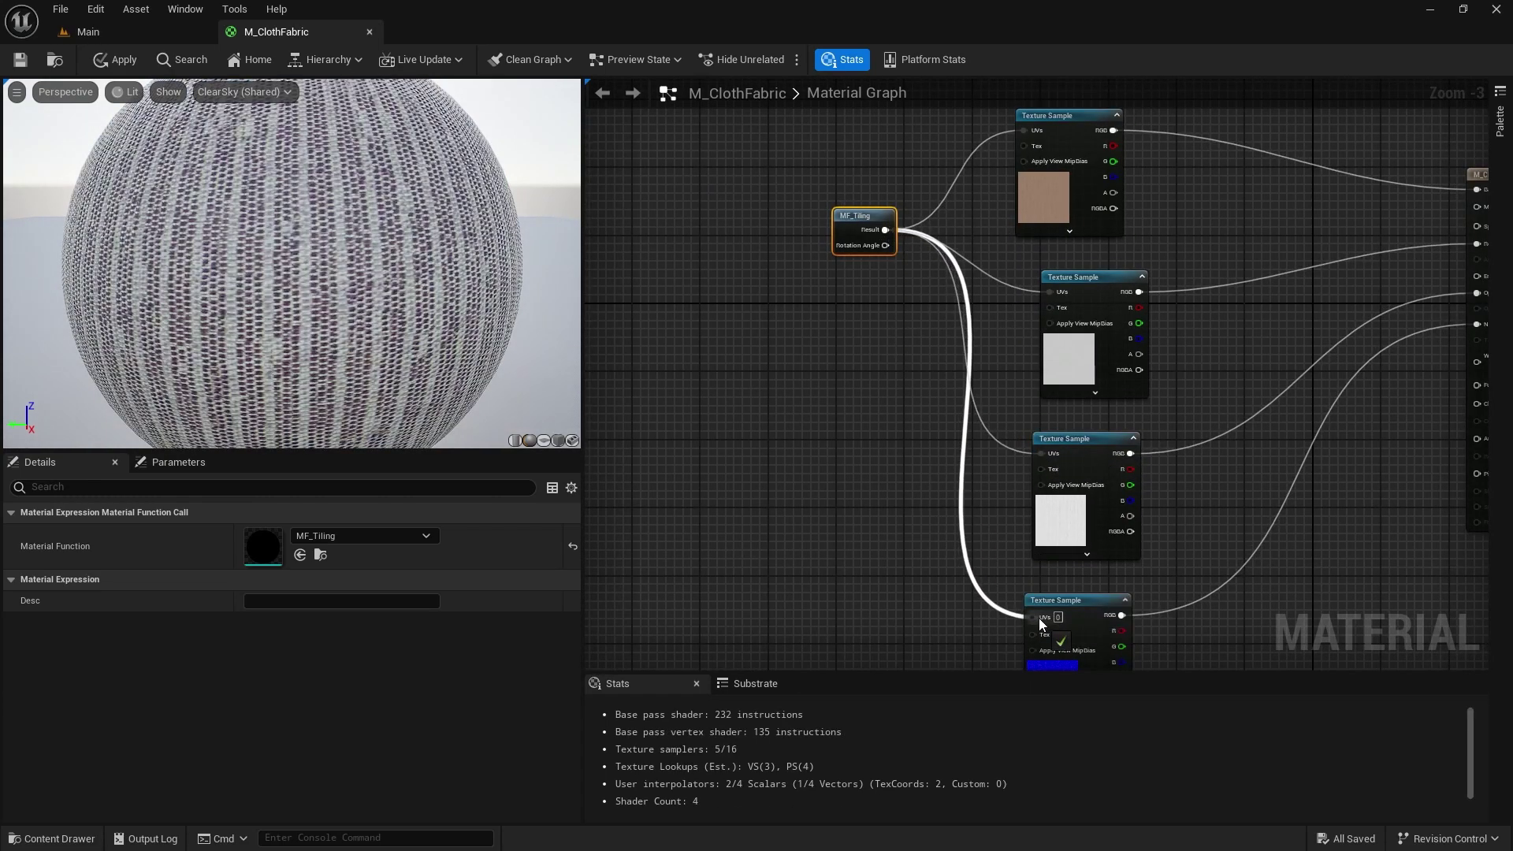
pyautogui.moveTo(848, 208); pyautogui.dragTo(733, 331)
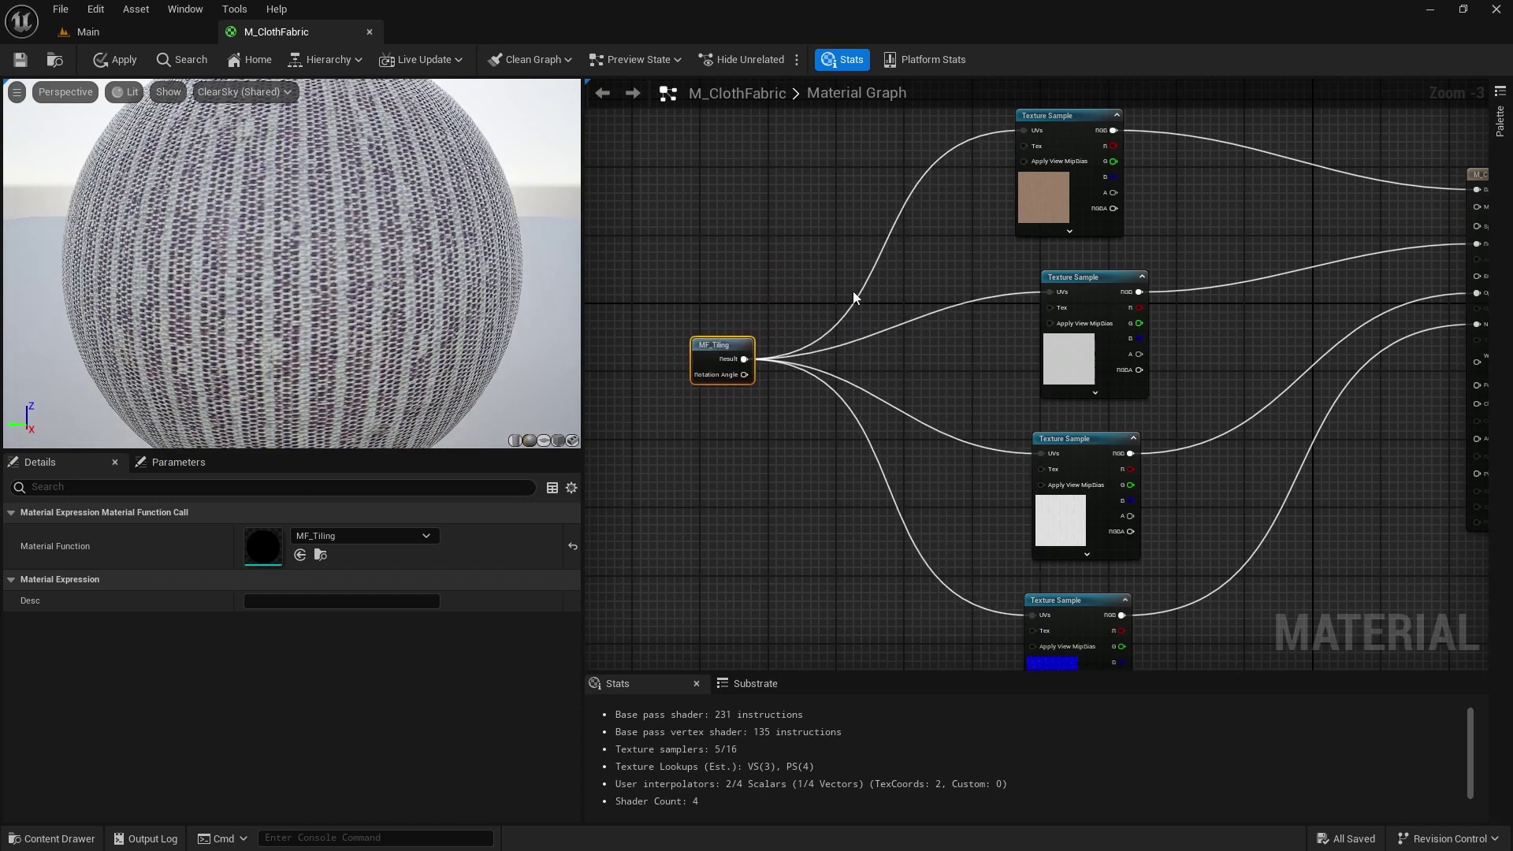
pyautogui.scroll(4, 867, 260)
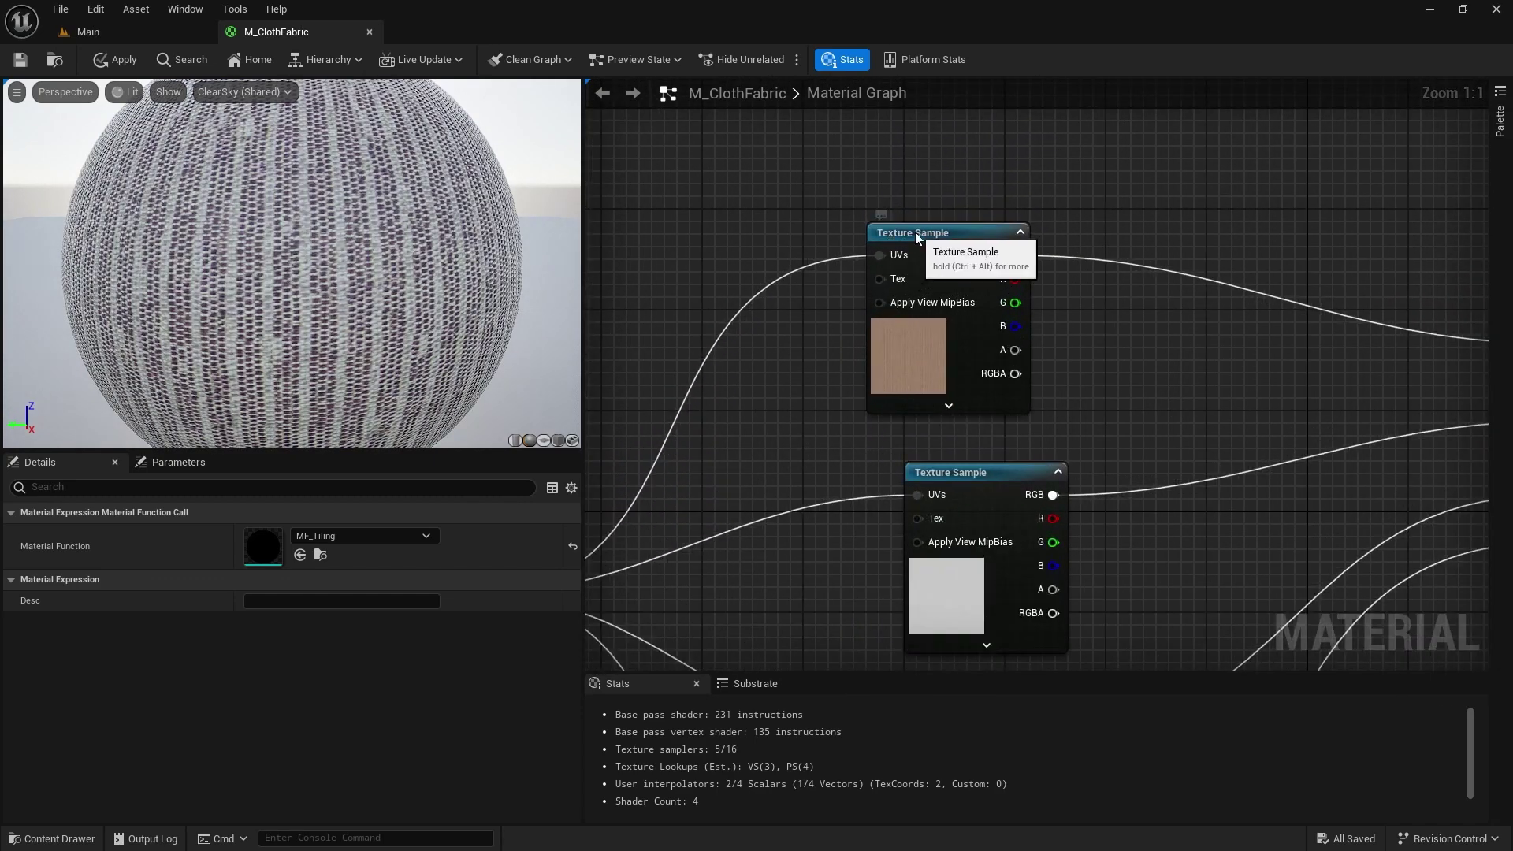
# Convert the top two texture samples into parameters named Diffuse and Roughness.
pyautogui.click(915, 232)
pyautogui.rightClick(918, 233)
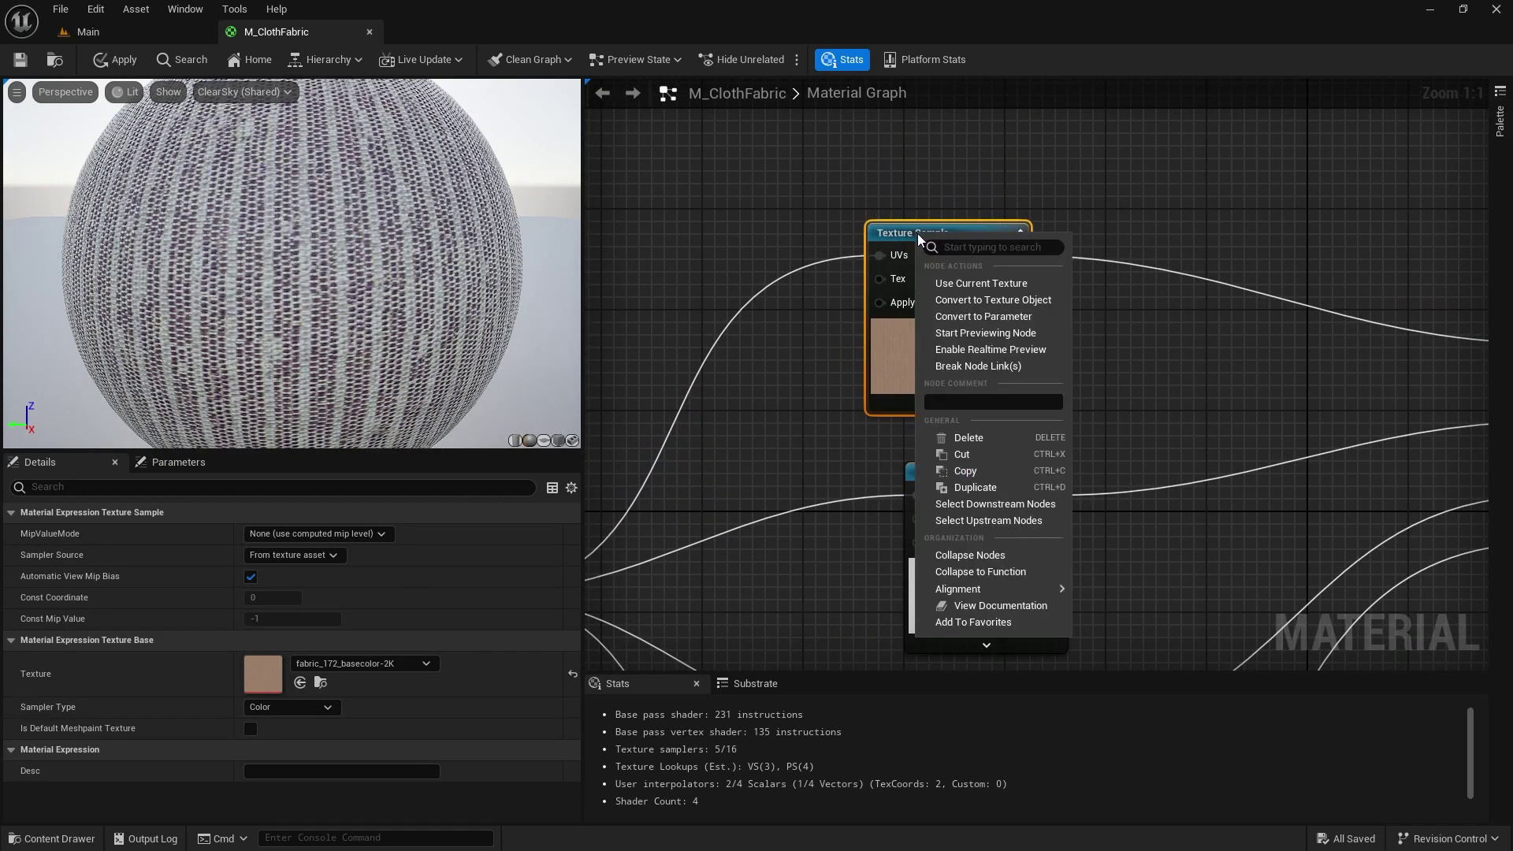
pyautogui.click(969, 315)
pyautogui.write('Diffuse')
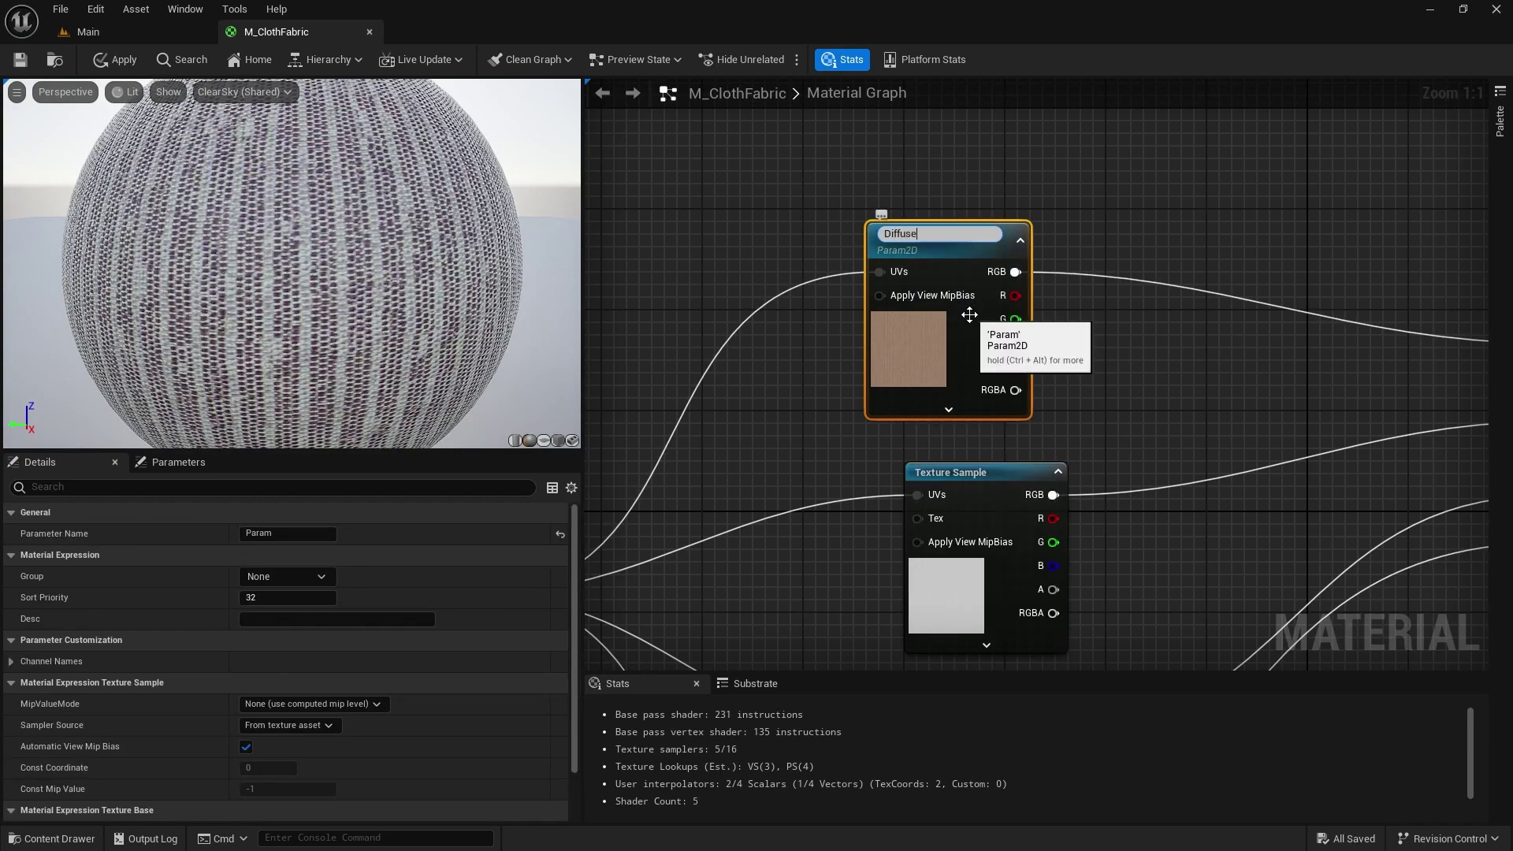
pyautogui.press('Return')
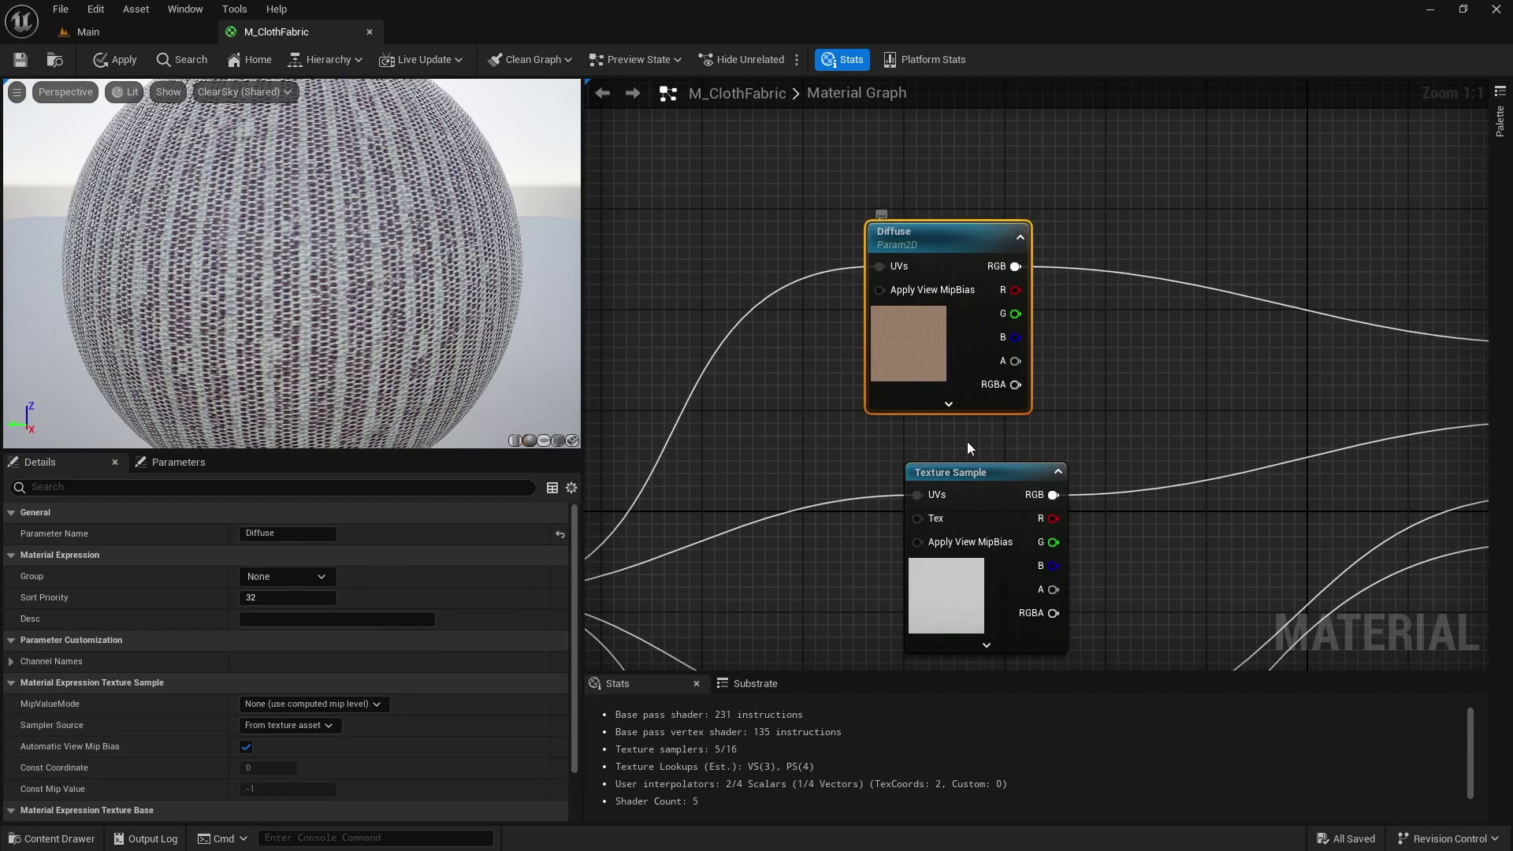
pyautogui.rightClick(974, 471)
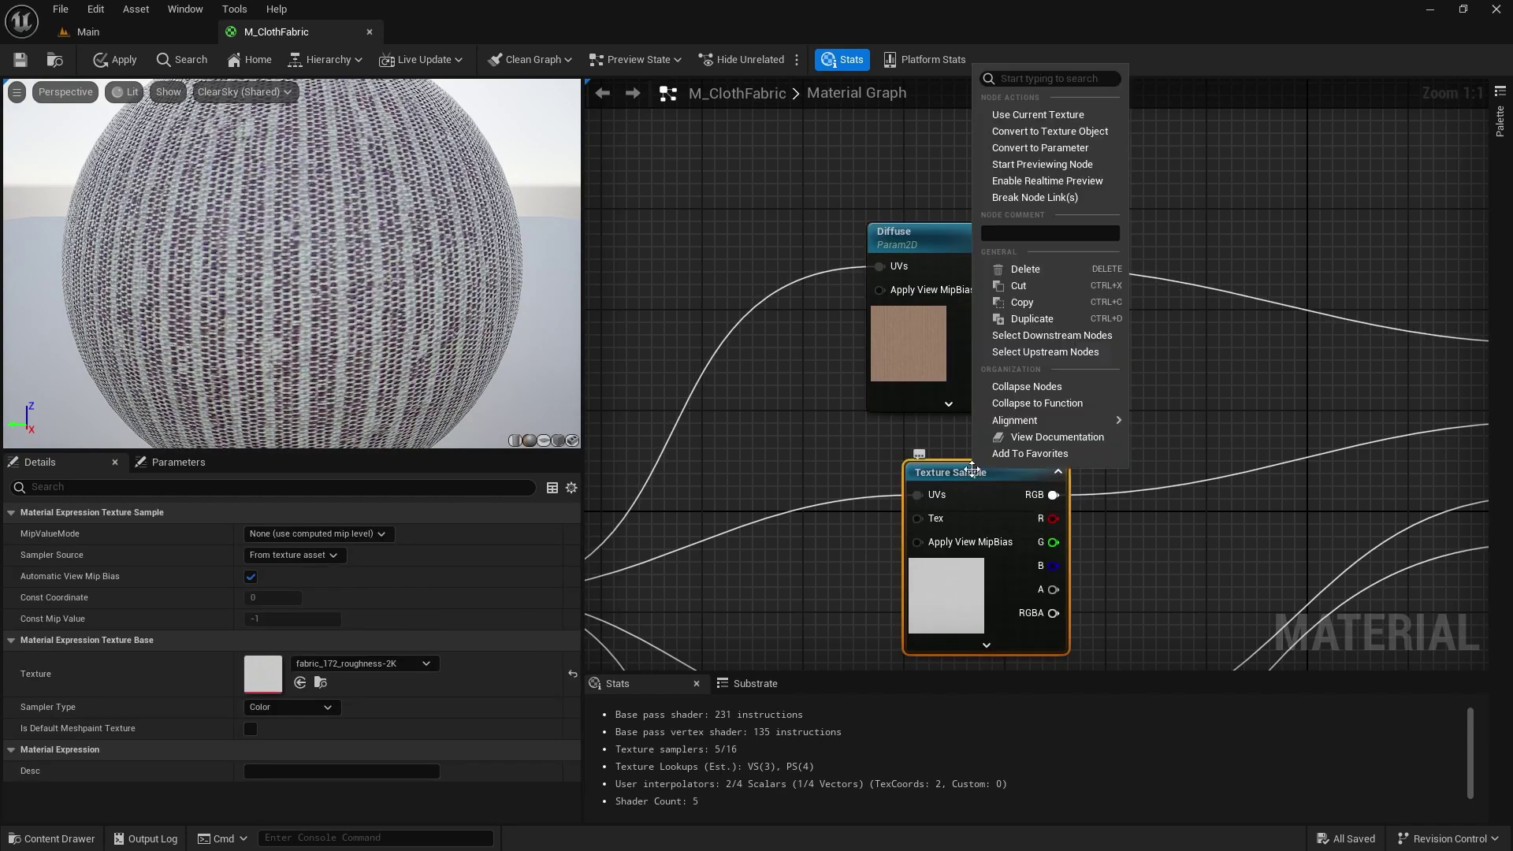
pyautogui.click(1072, 146)
pyautogui.write('Roughn')
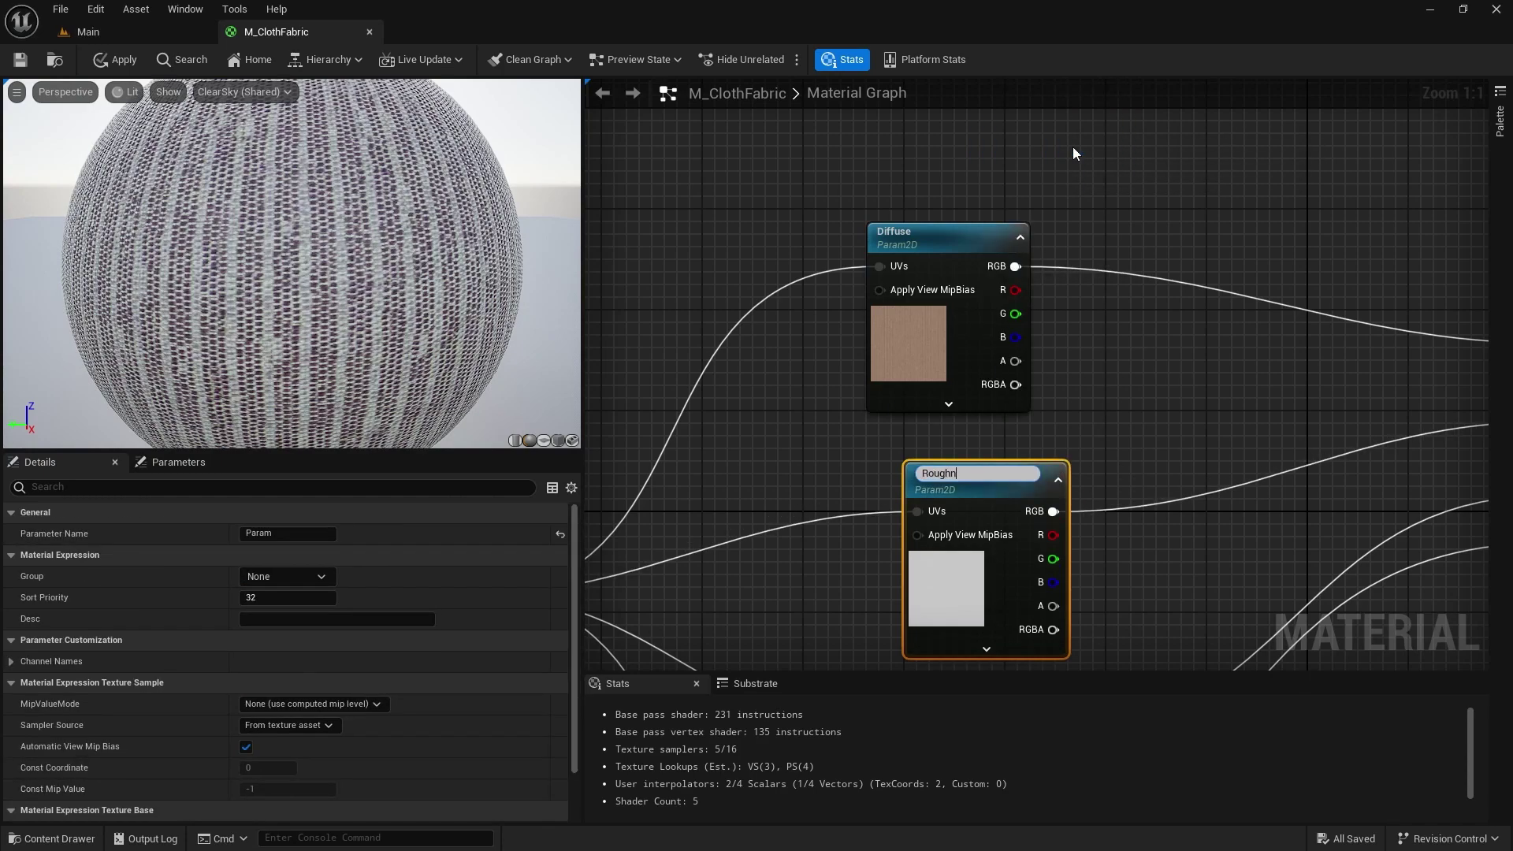
pyautogui.write('ess')
pyautogui.press('Return')
pyautogui.scroll(-3, 920, 462)
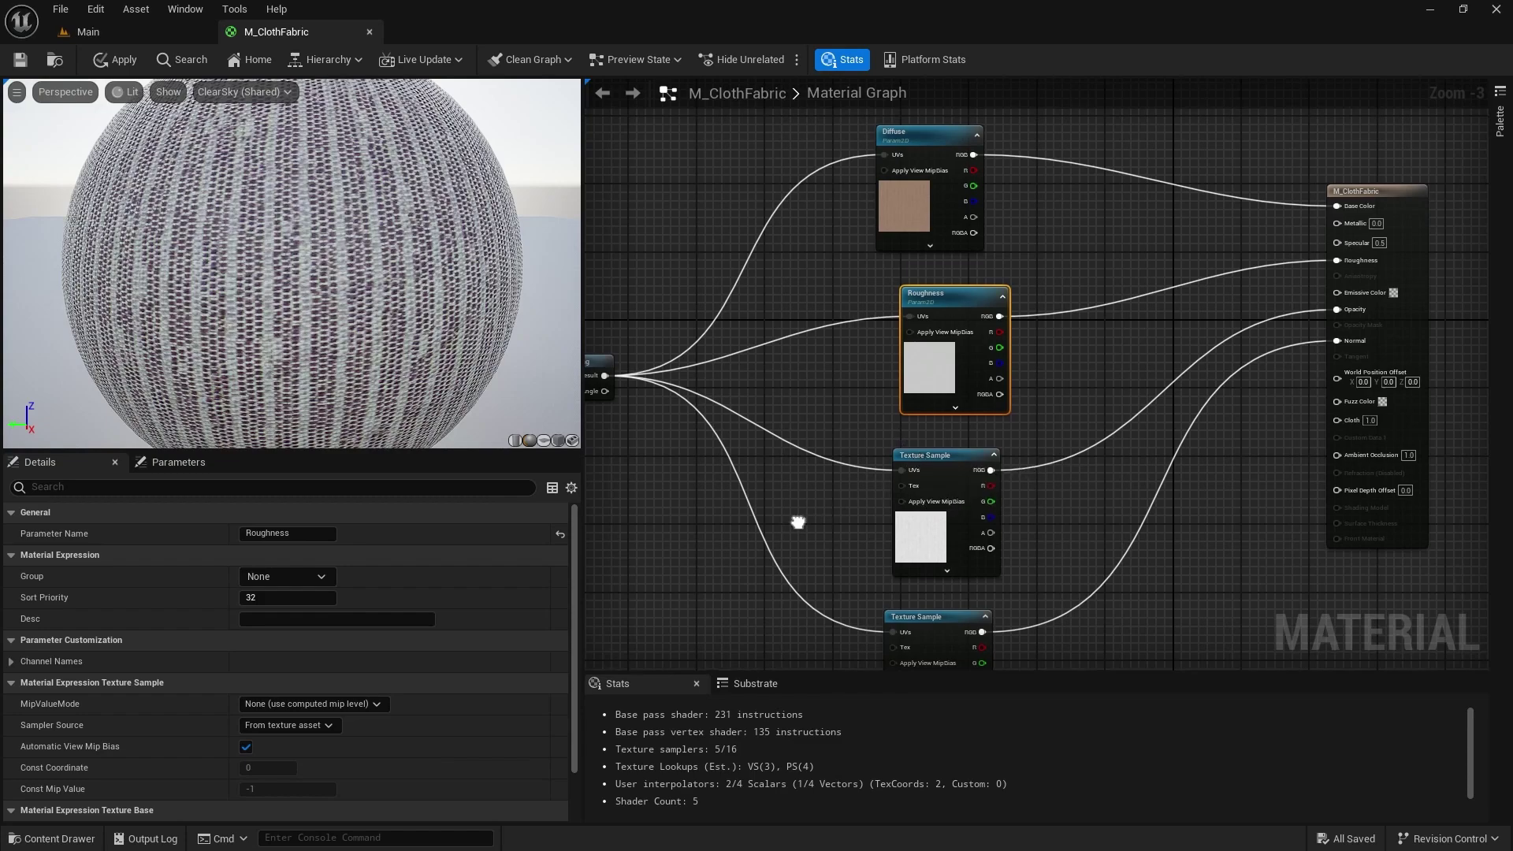
# Convert the lower two texture samples into parameters named Opacity and Normal.
pyautogui.moveTo(797, 517); pyautogui.dragTo(799, 483, button='right')
pyautogui.click(915, 423)
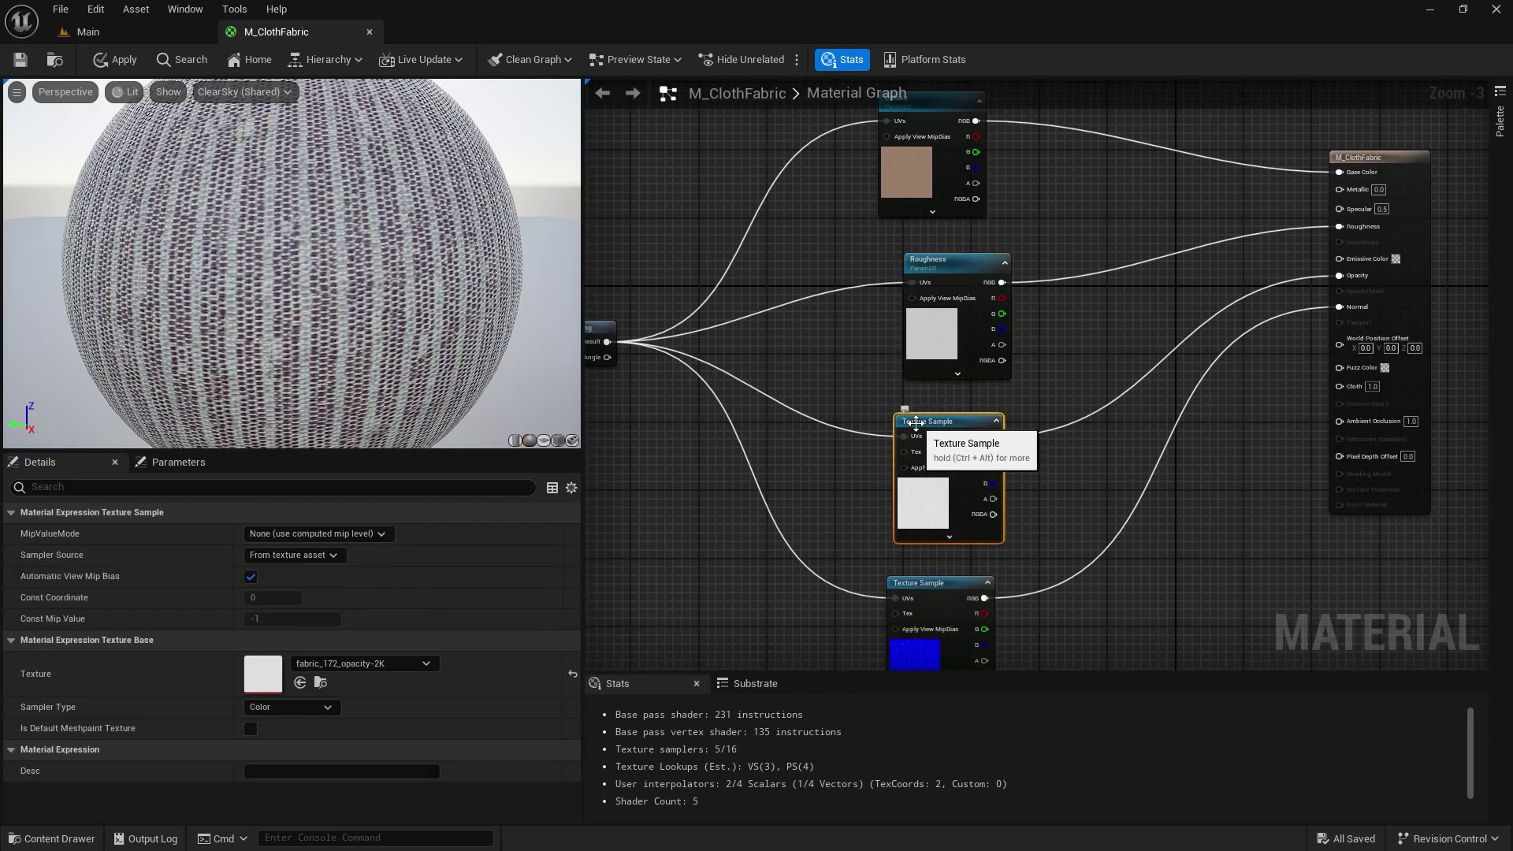
pyautogui.rightClick(917, 426)
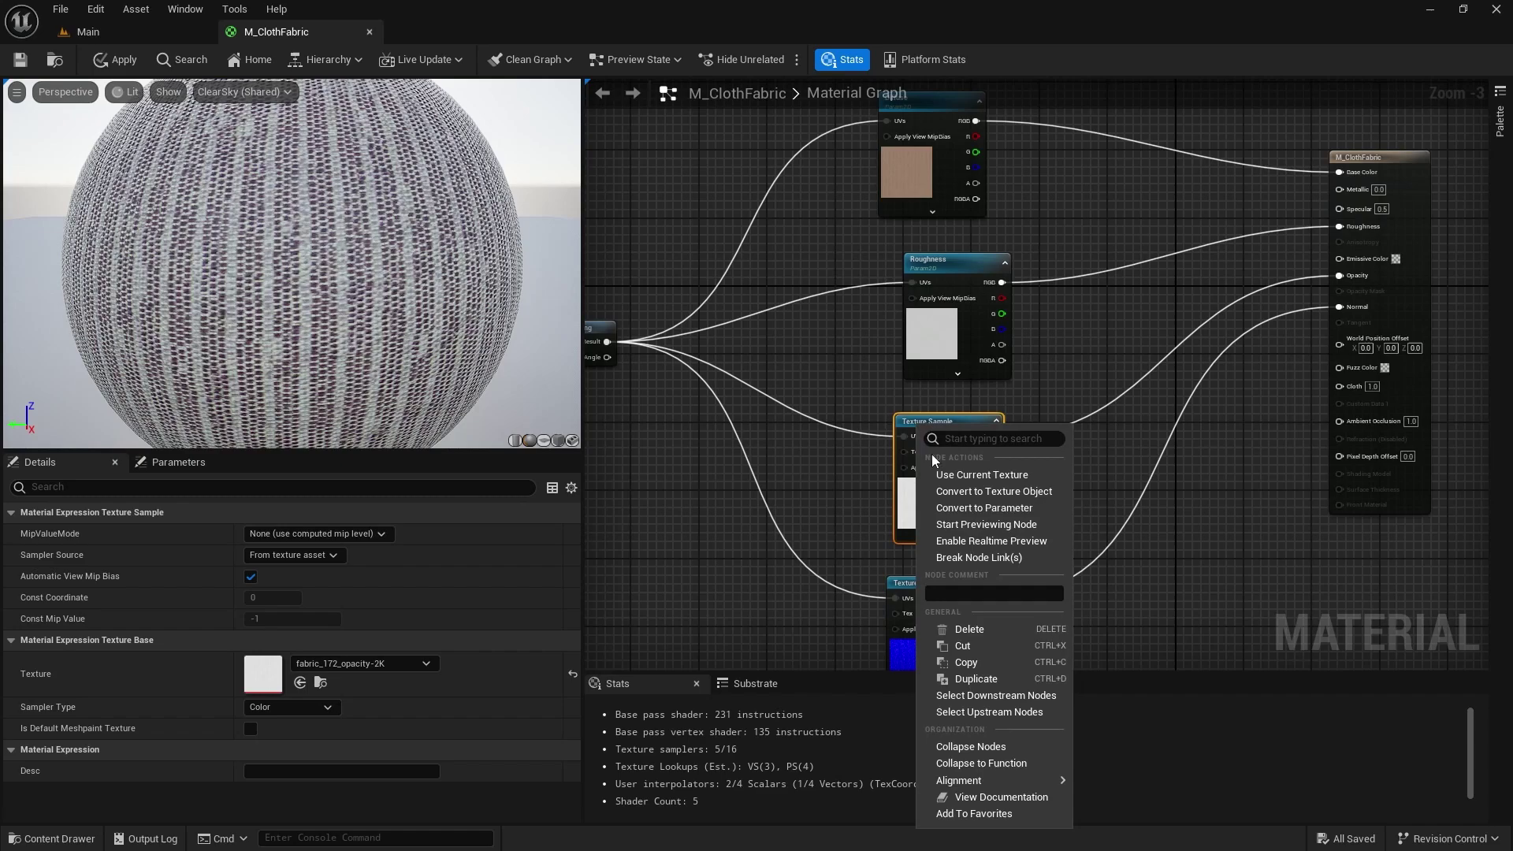
pyautogui.click(977, 508)
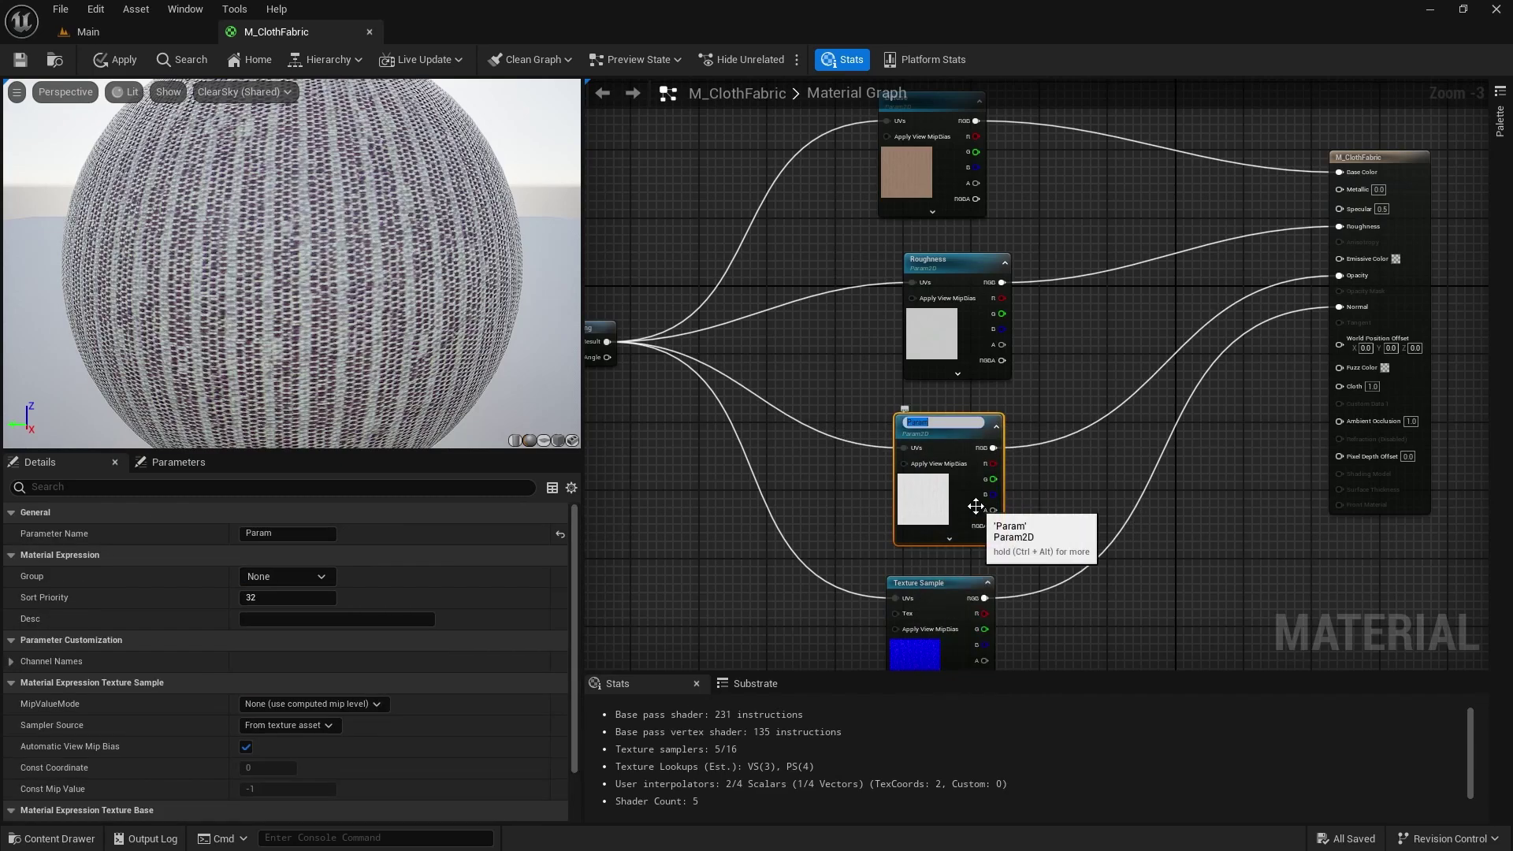
pyautogui.write('Opacity')
pyautogui.press('Return')
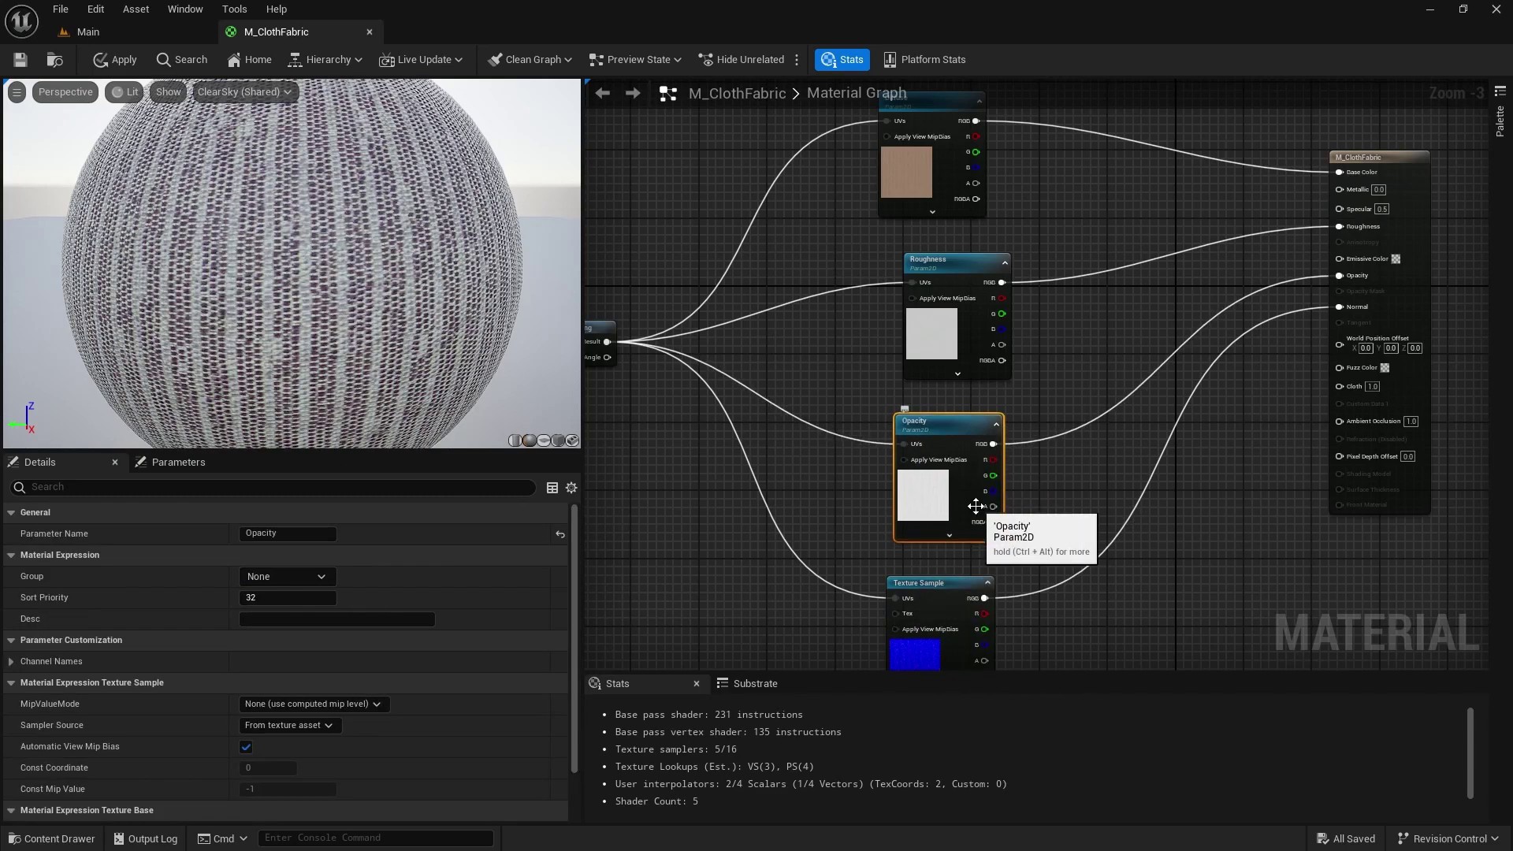
pyautogui.rightClick(937, 591)
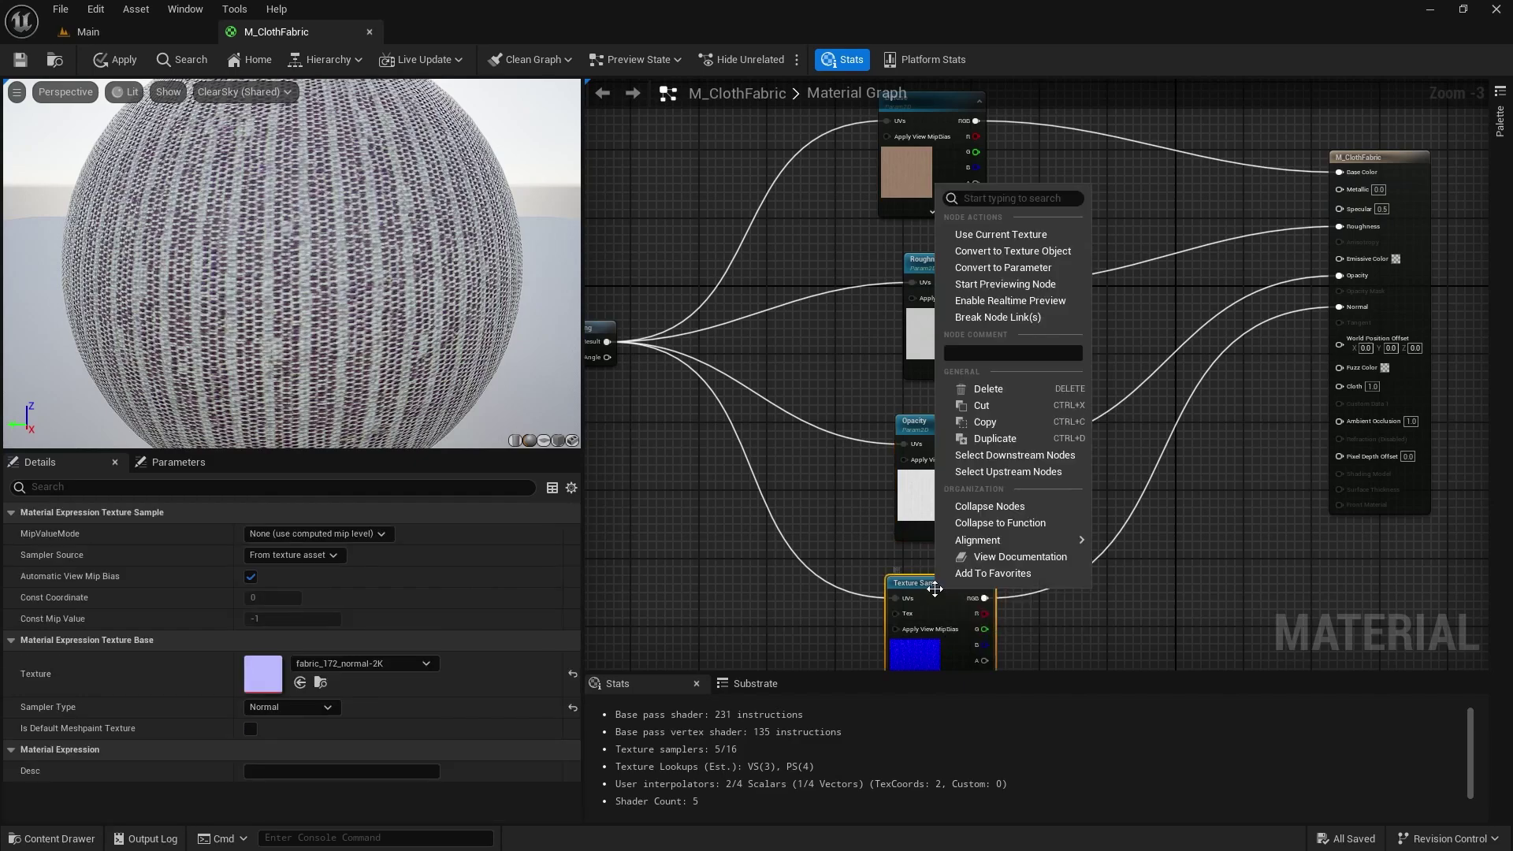
pyautogui.click(1003, 268)
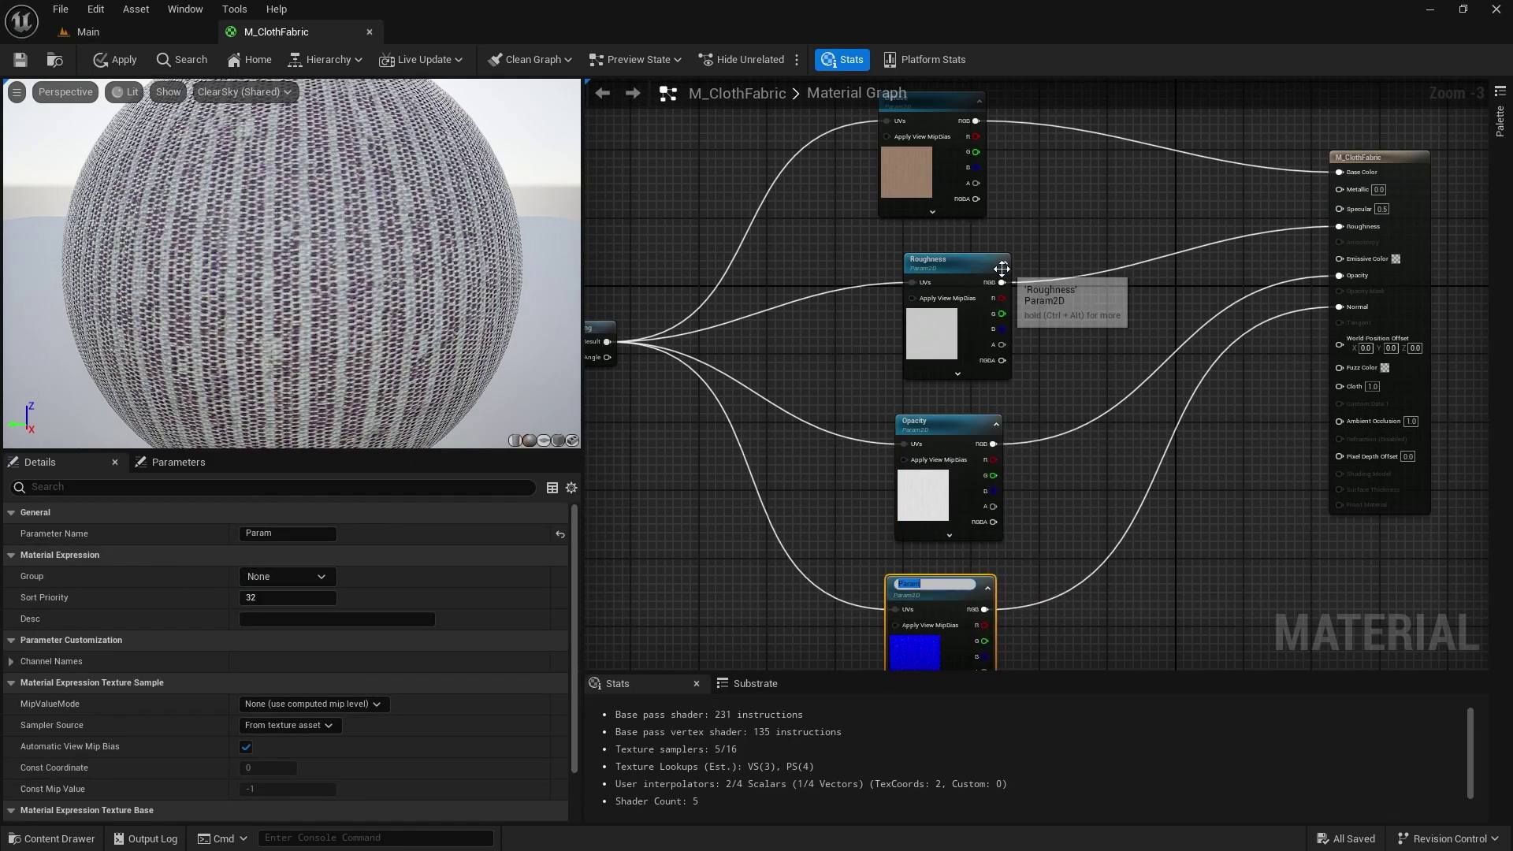
pyautogui.write('Norm')
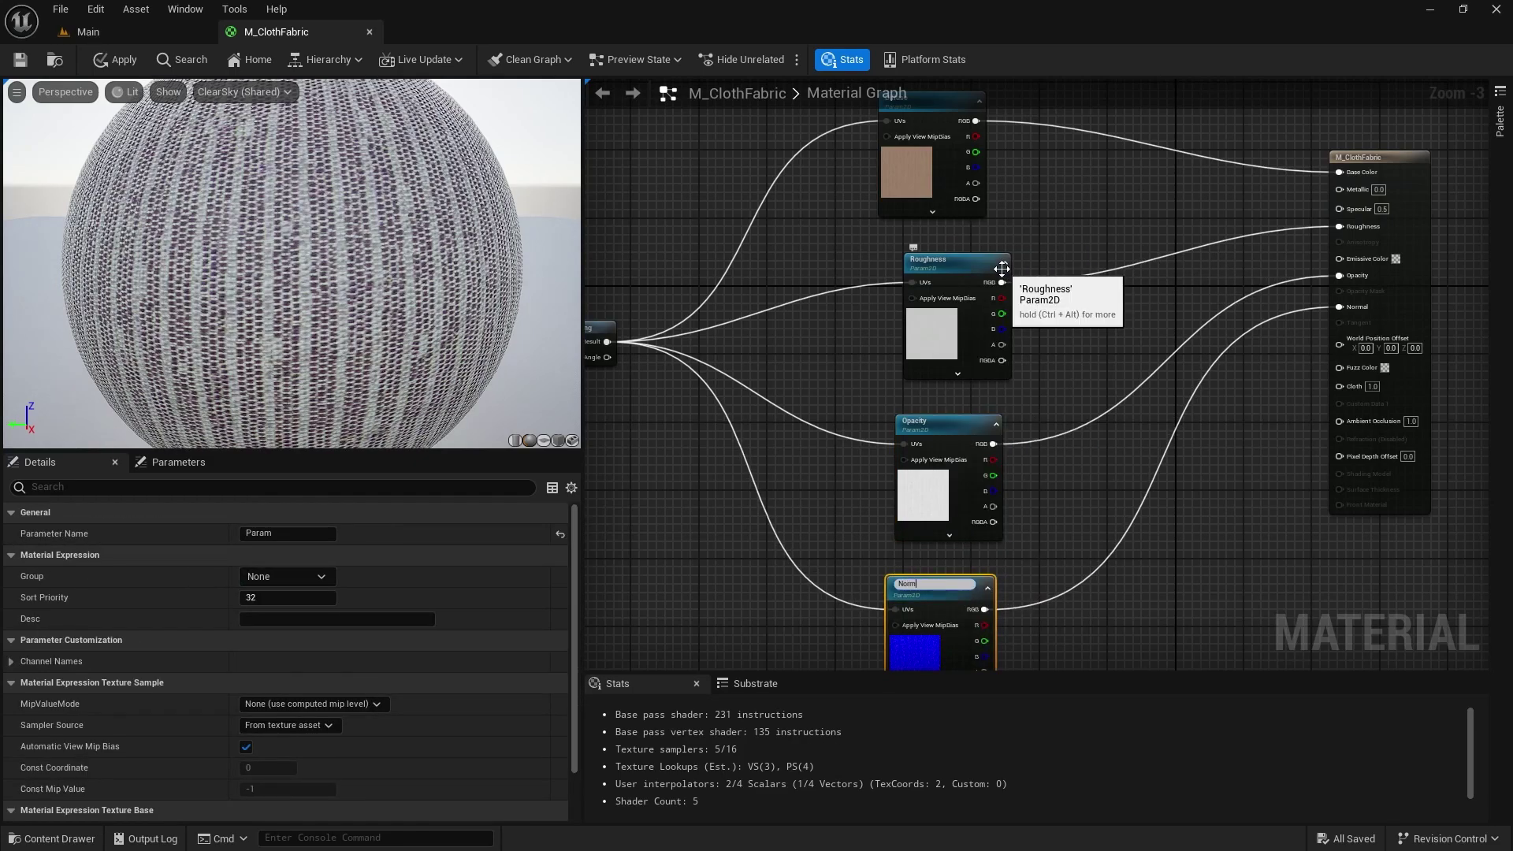
pyautogui.write('al')
pyautogui.press('Return')
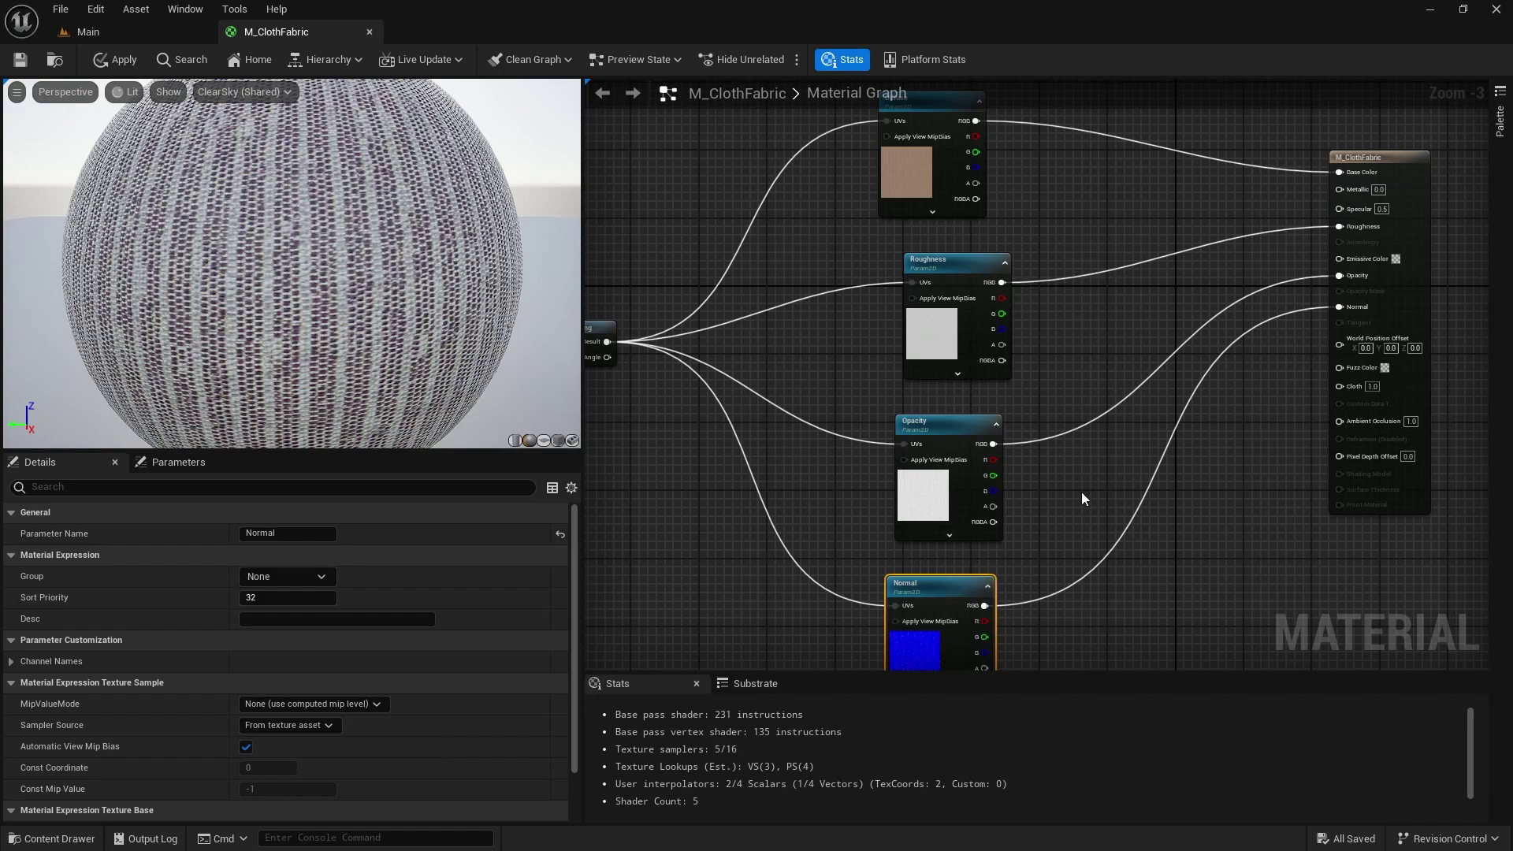
pyautogui.scroll(2, 1072, 473)
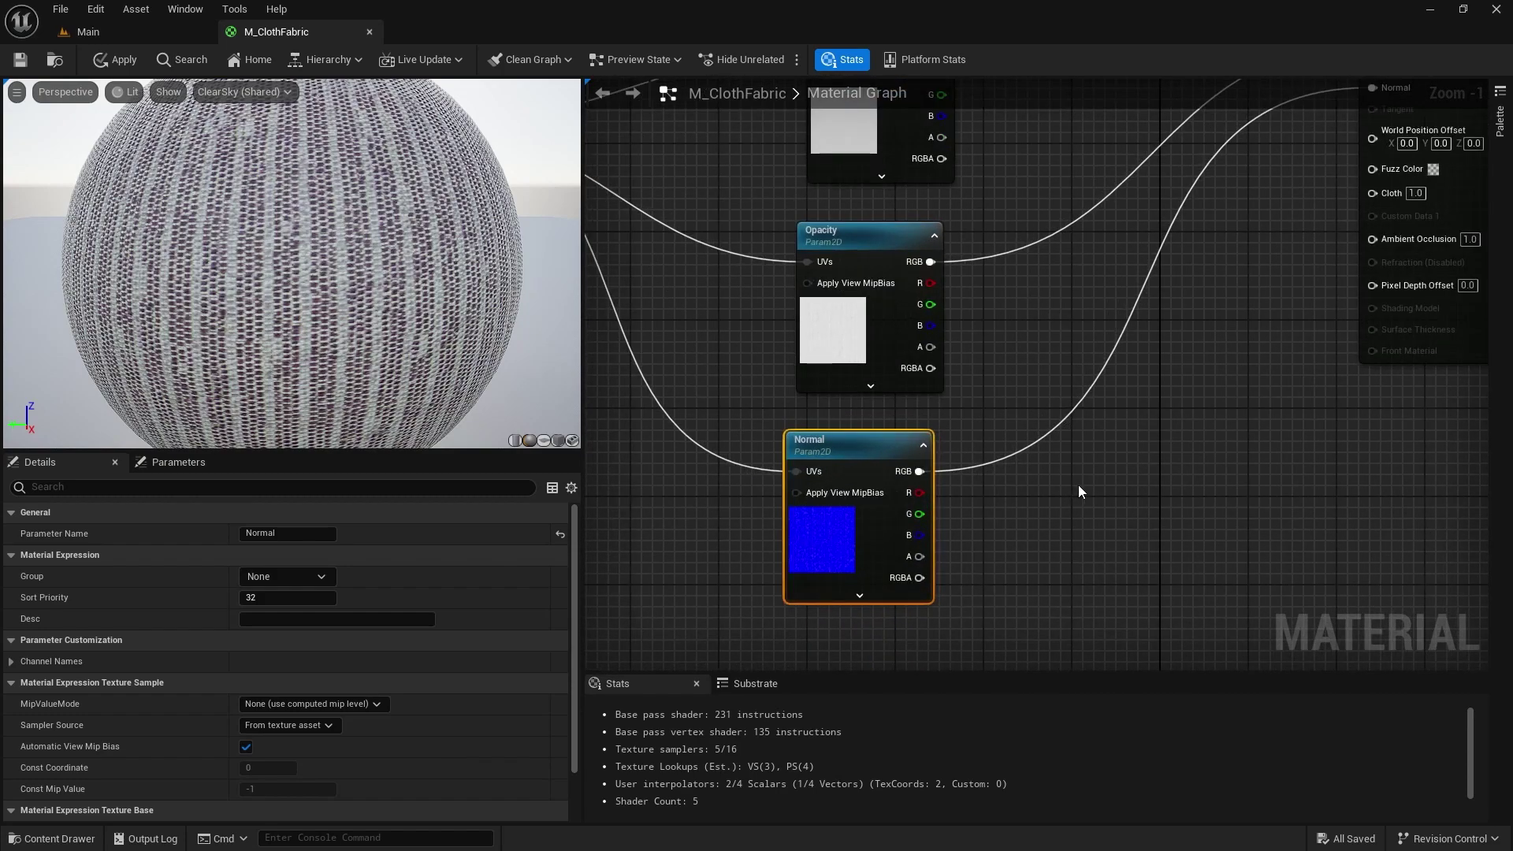
# Add a Multiply fed by the Normal texture and a scalar parameter named NormalIntensity.
pyautogui.click(1078, 485)
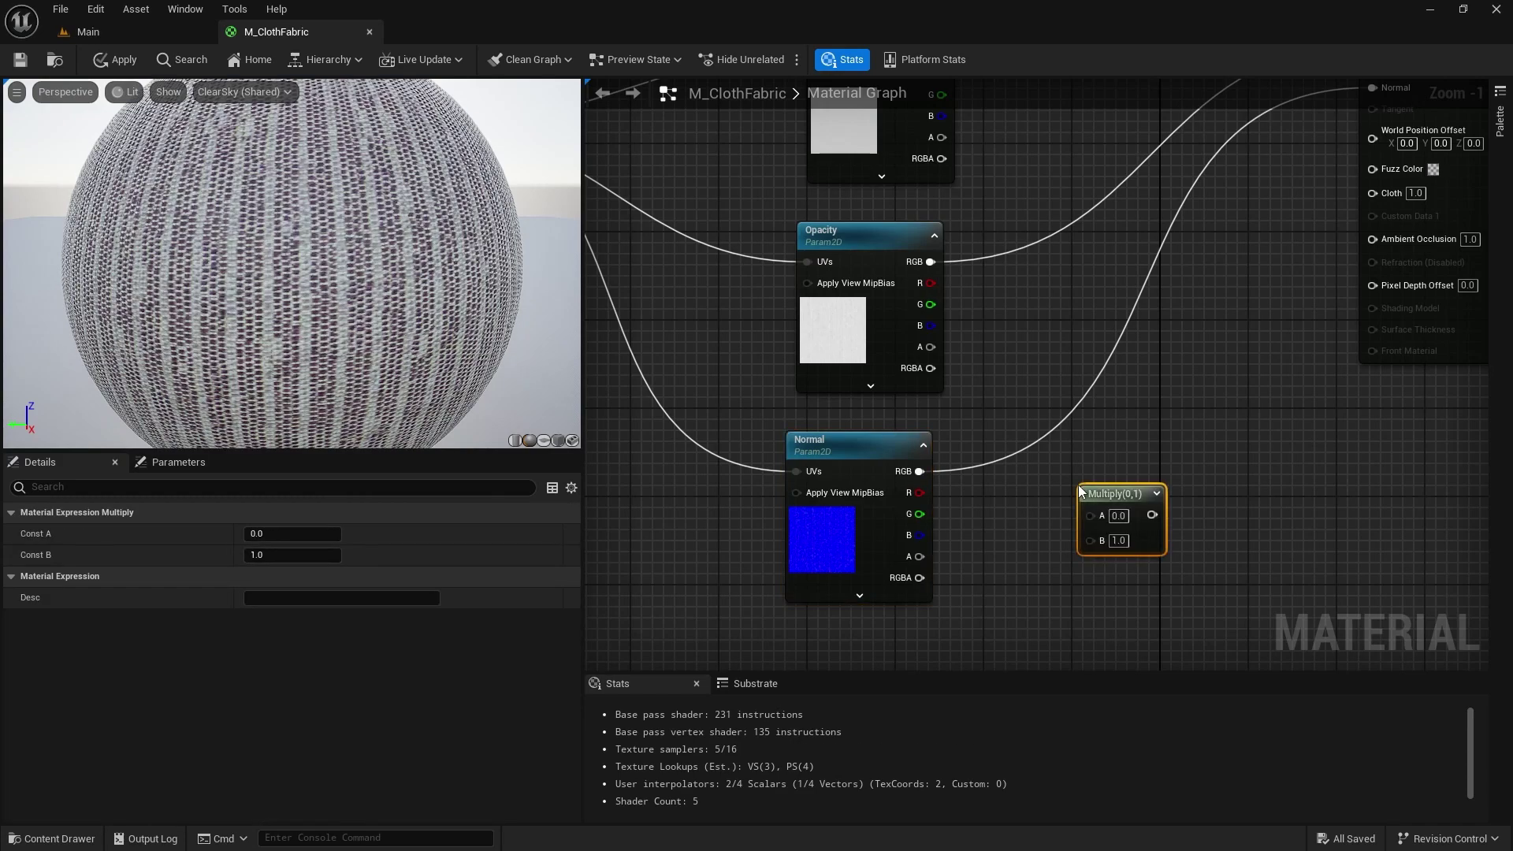
pyautogui.moveTo(1090, 515); pyautogui.dragTo(918, 472)
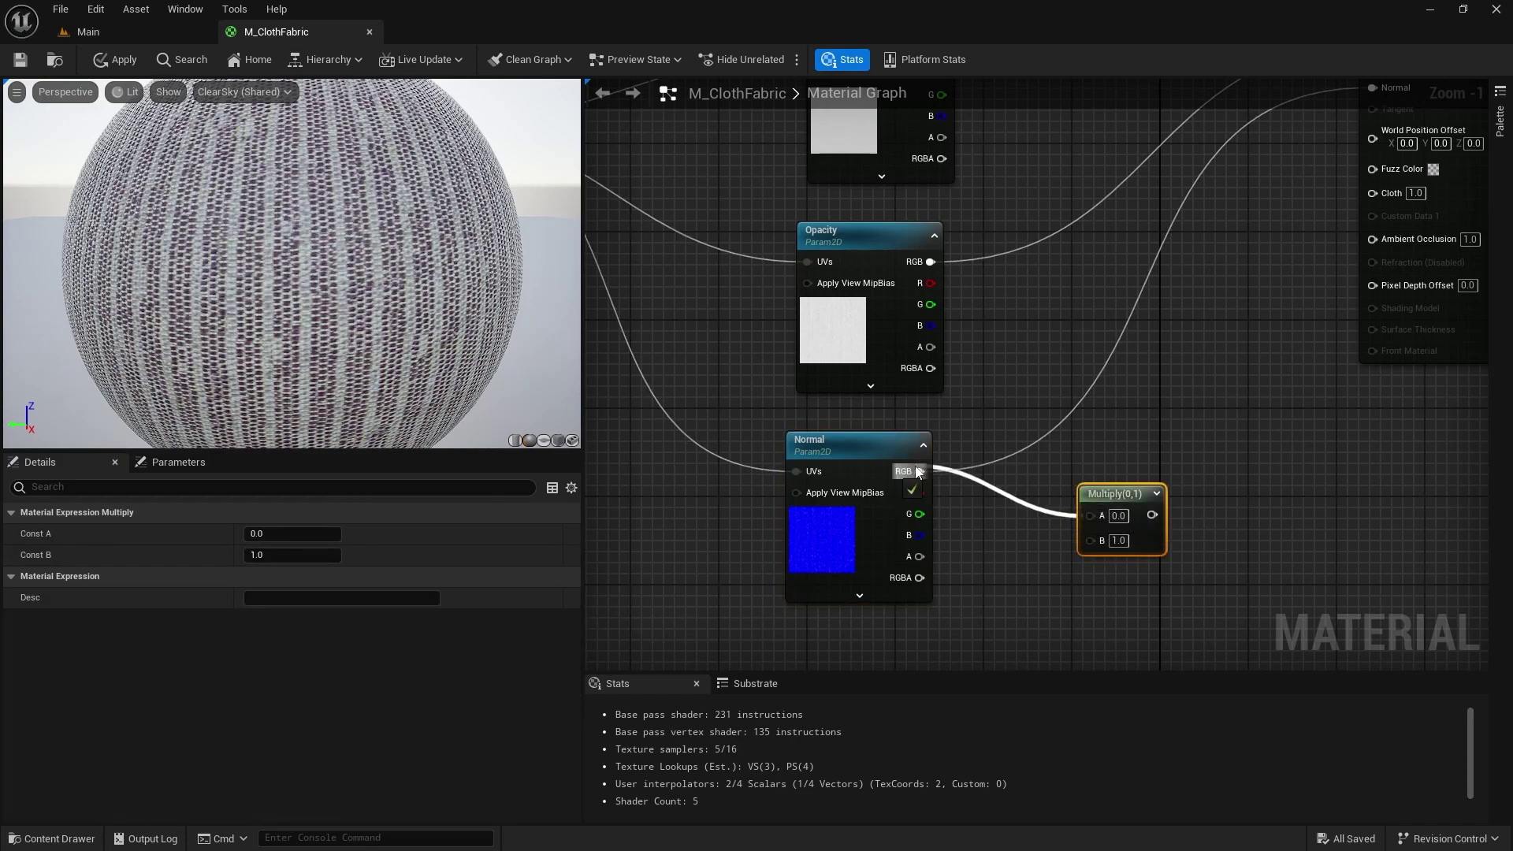
pyautogui.click(985, 554)
pyautogui.write('sssssss')
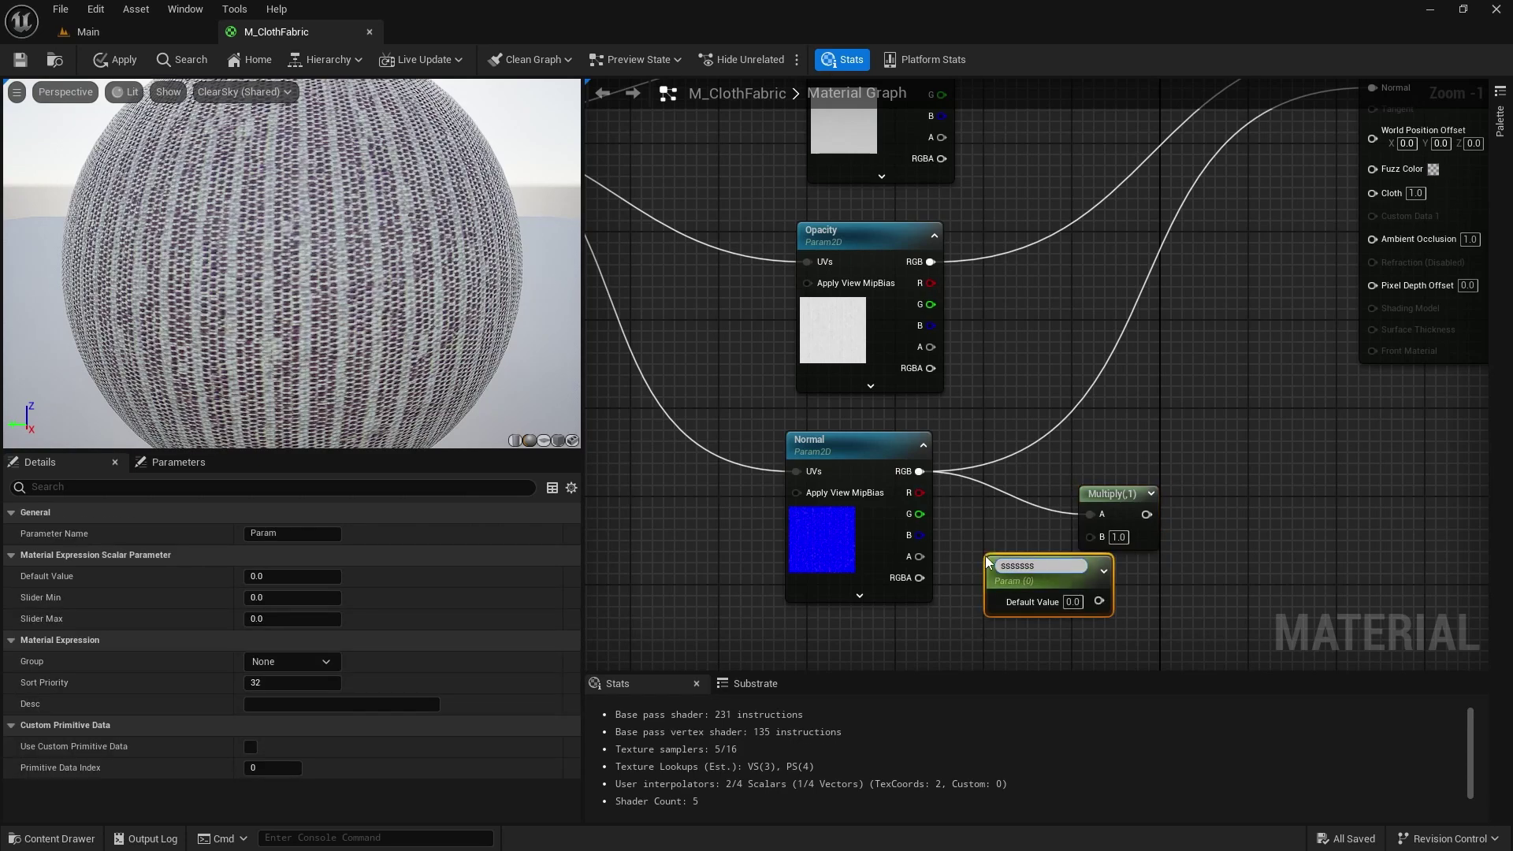
pyautogui.press('BackSpace')
pyautogui.press('BackSpace')
pyautogui.press('BackSpace')
pyautogui.press('BackSpace')
pyautogui.press('BackSpace')
pyautogui.press('BackSpace')
pyautogui.write('NormalIntensity')
pyautogui.press('Return')
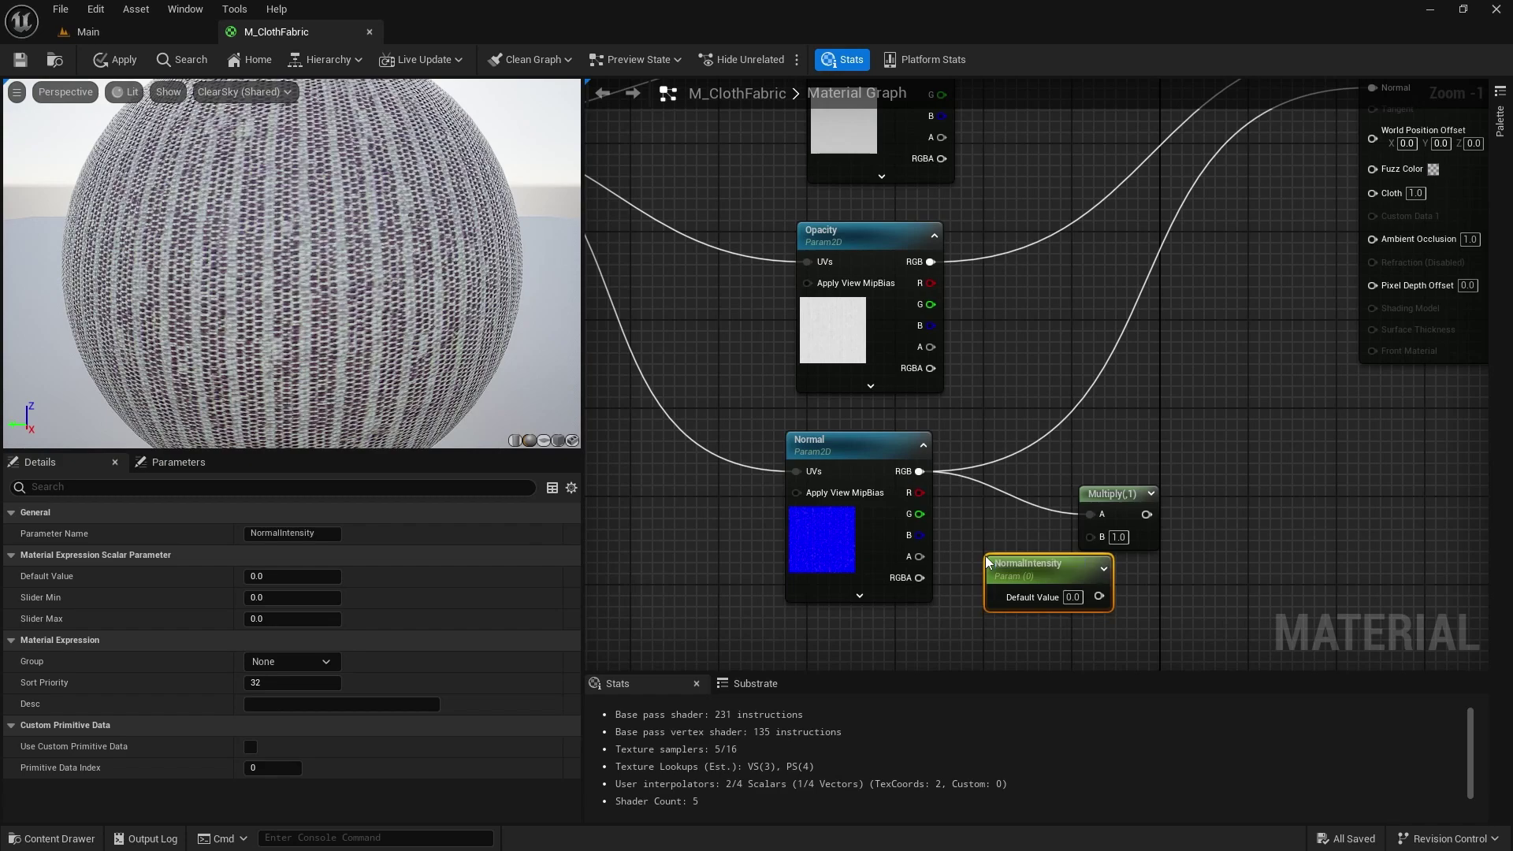
# Wire NormalIntensity (default 1) into Multiply B and the product into Normal.
pyautogui.moveTo(1103, 494); pyautogui.dragTo(1151, 484)
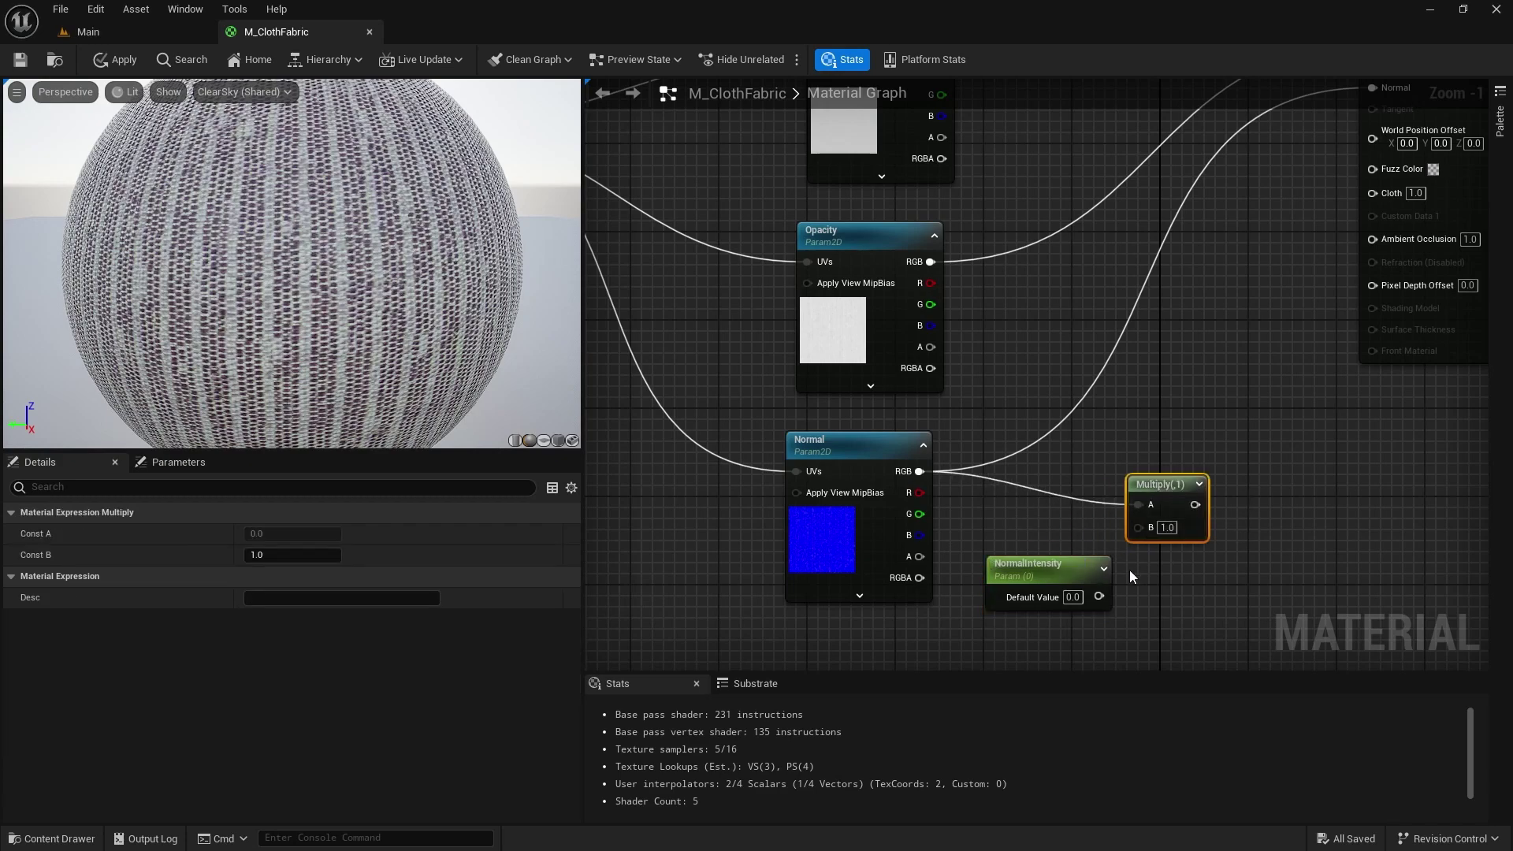
pyautogui.moveTo(1099, 596); pyautogui.dragTo(1138, 527)
pyautogui.click(1074, 598)
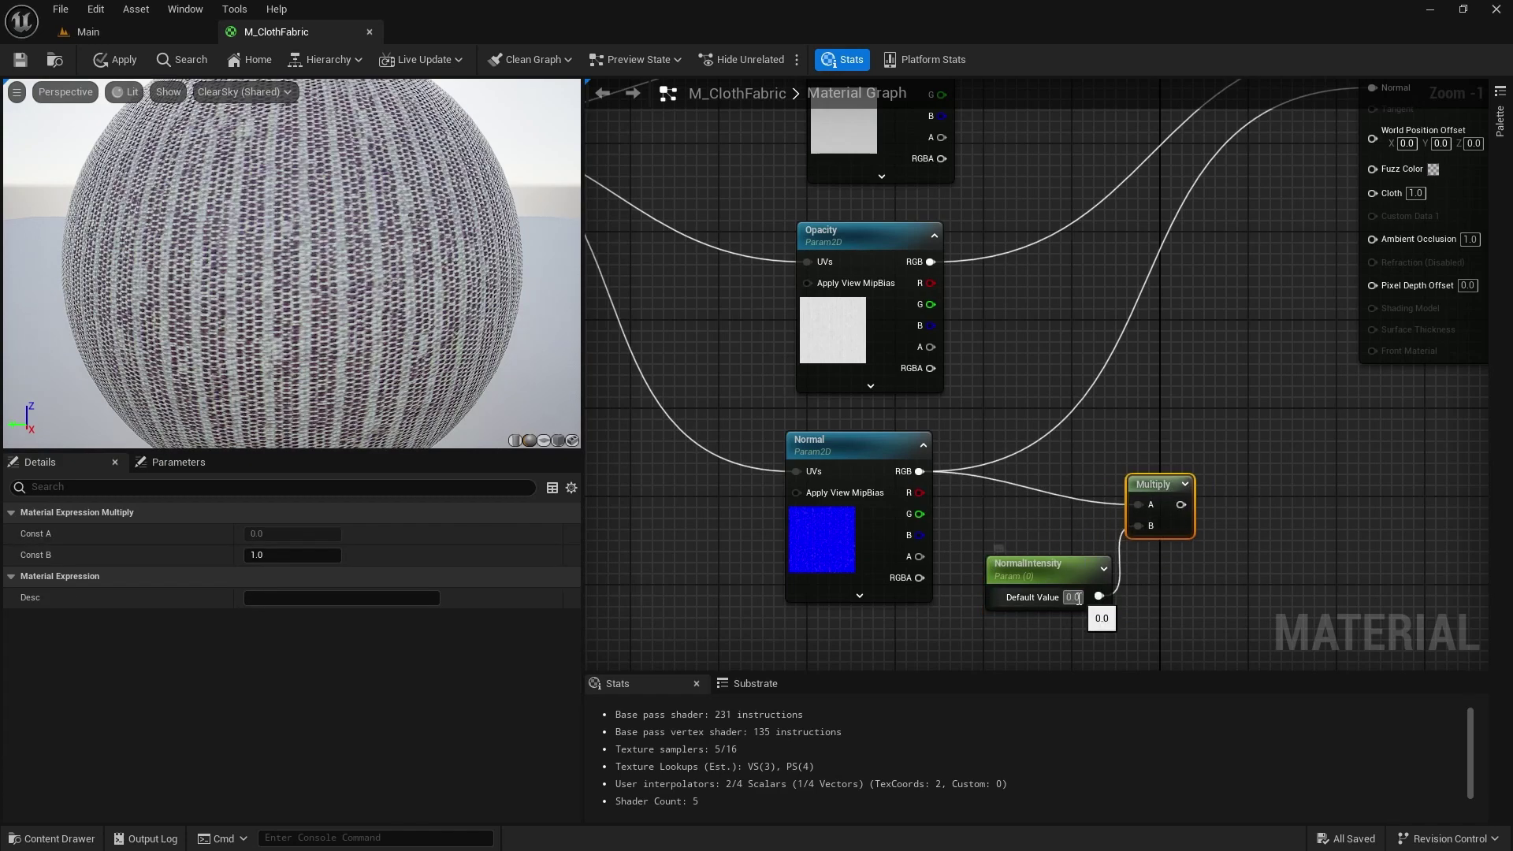
pyautogui.write('1')
pyautogui.press('Return')
pyautogui.moveTo(1185, 563); pyautogui.dragTo(1020, 607, button='right')
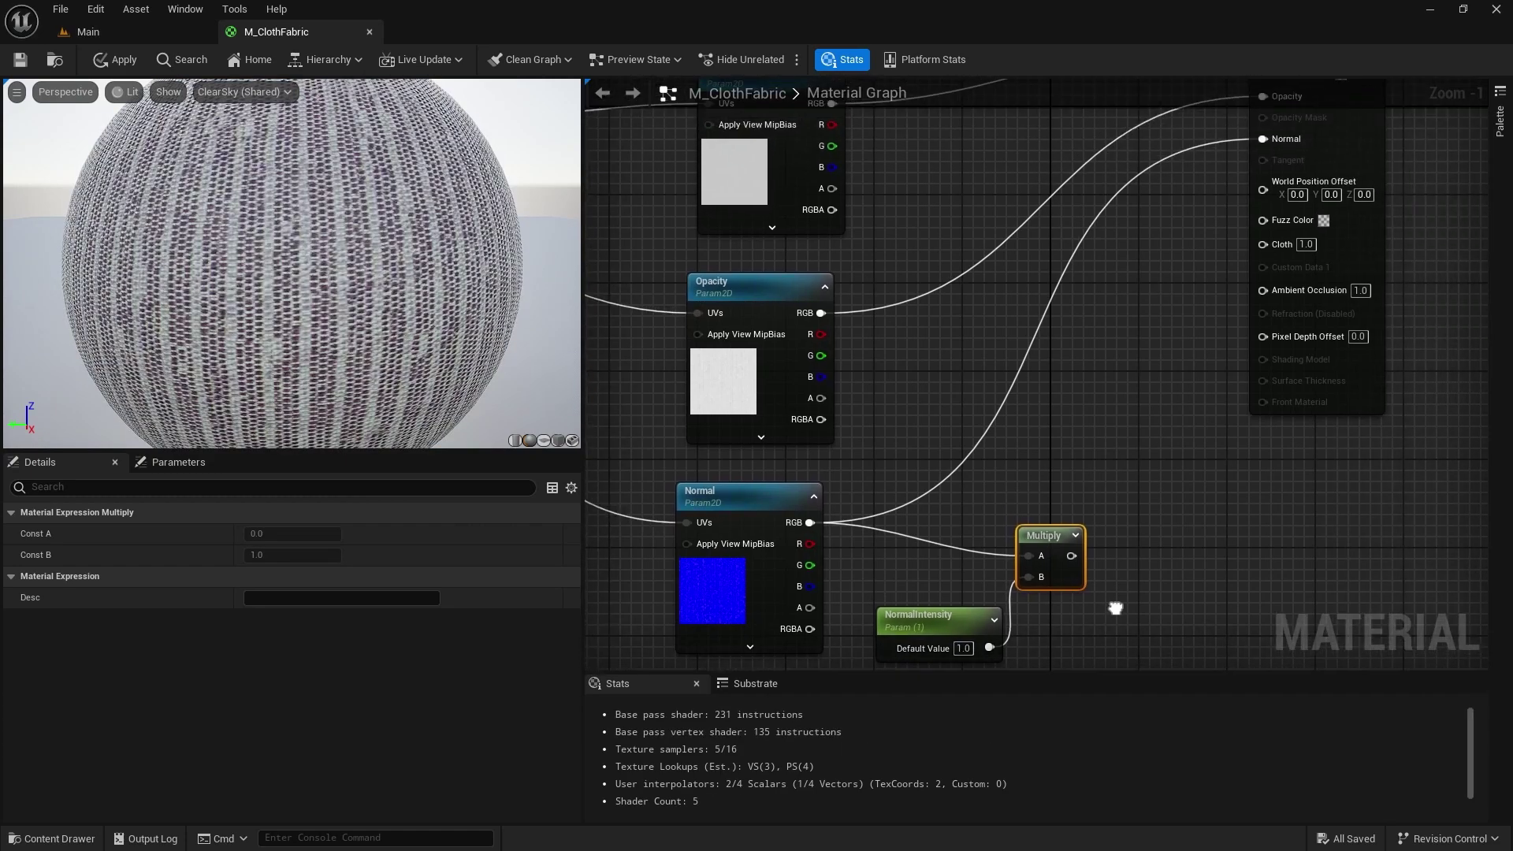
pyautogui.moveTo(968, 585); pyautogui.dragTo(1162, 167)
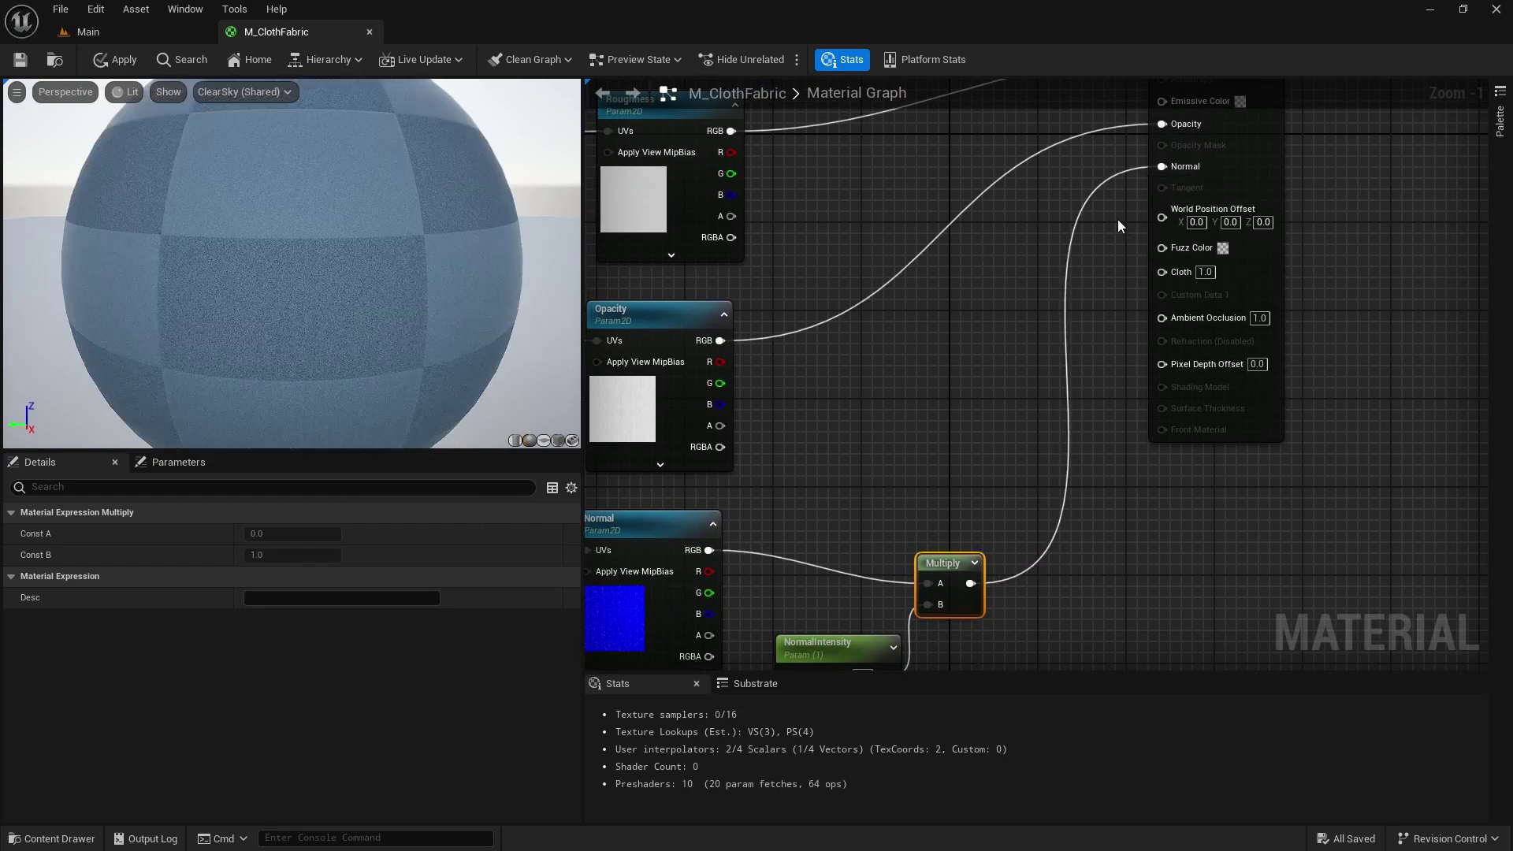
pyautogui.moveTo(830, 391); pyautogui.dragTo(941, 472, button='right')
# Add a Multiply fed by the Roughness texture and a RoughnessIntensity scalar parameter.
pyautogui.moveTo(782, 332); pyautogui.dragTo(736, 320)
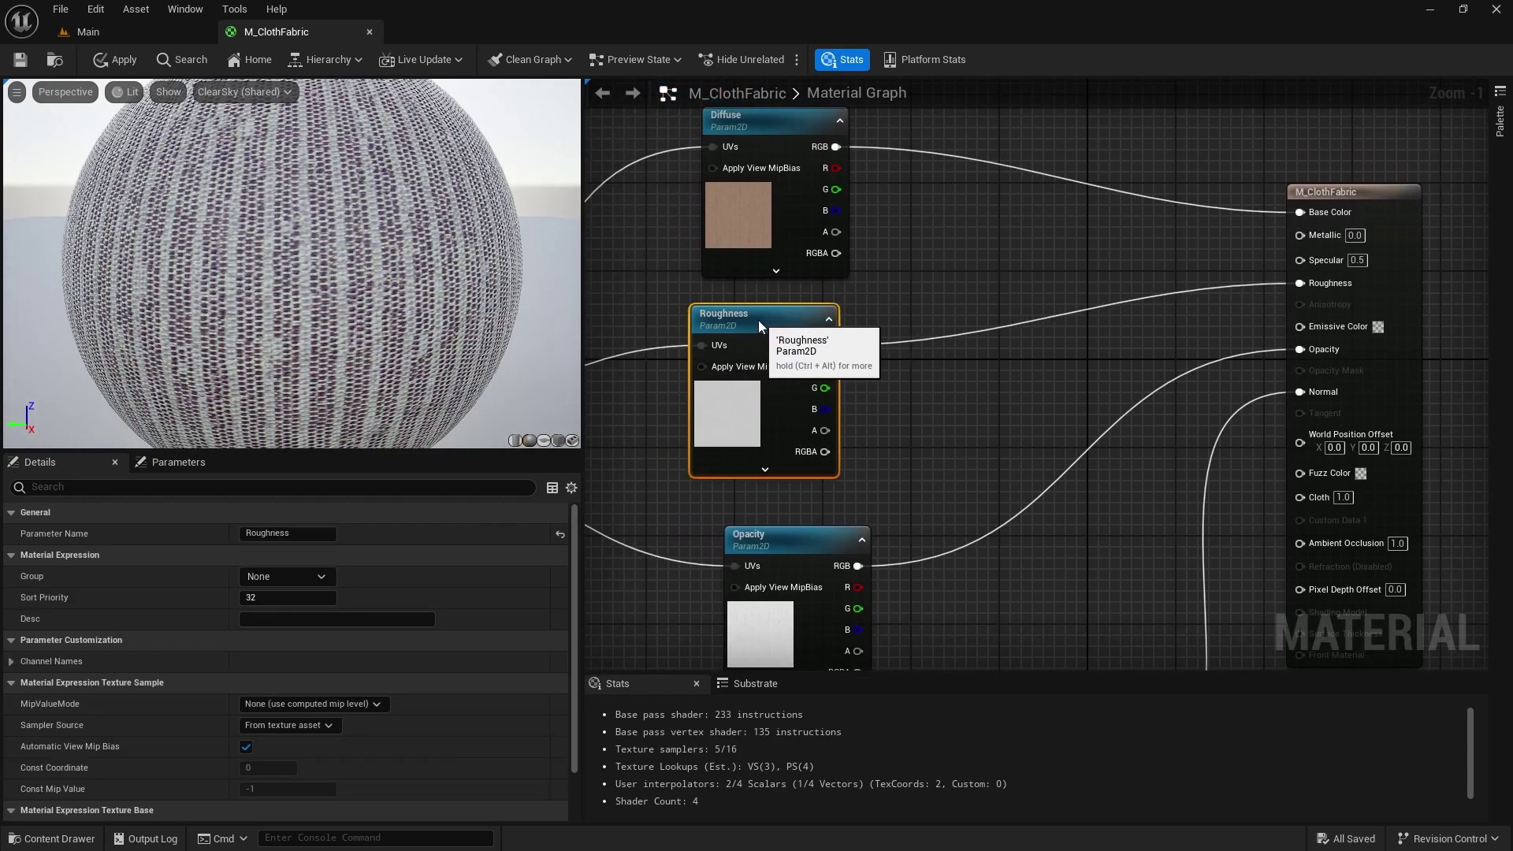
pyautogui.click(925, 385)
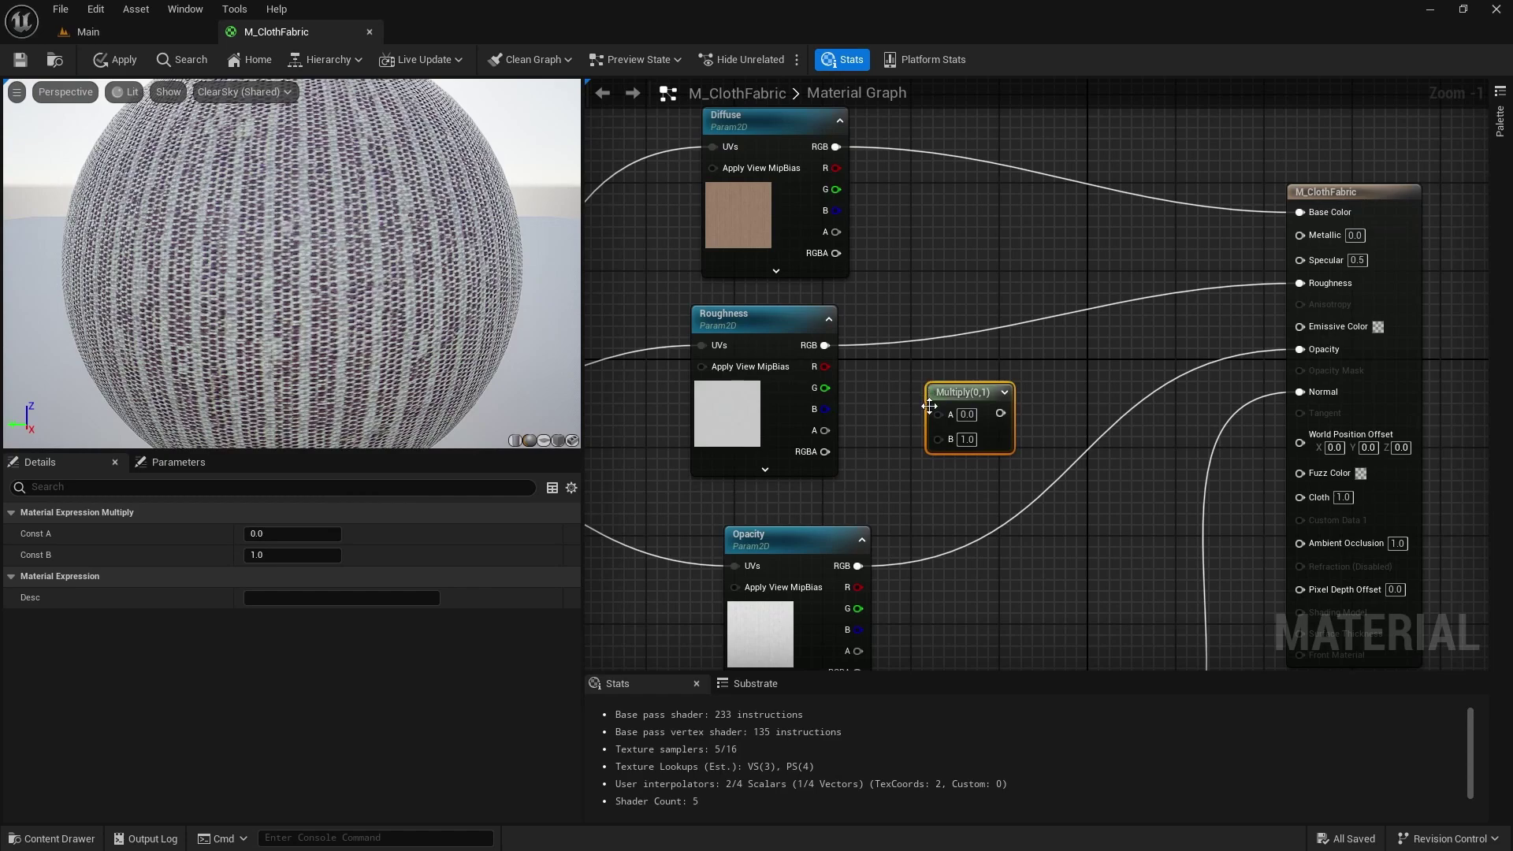
pyautogui.moveTo(936, 415); pyautogui.dragTo(824, 345)
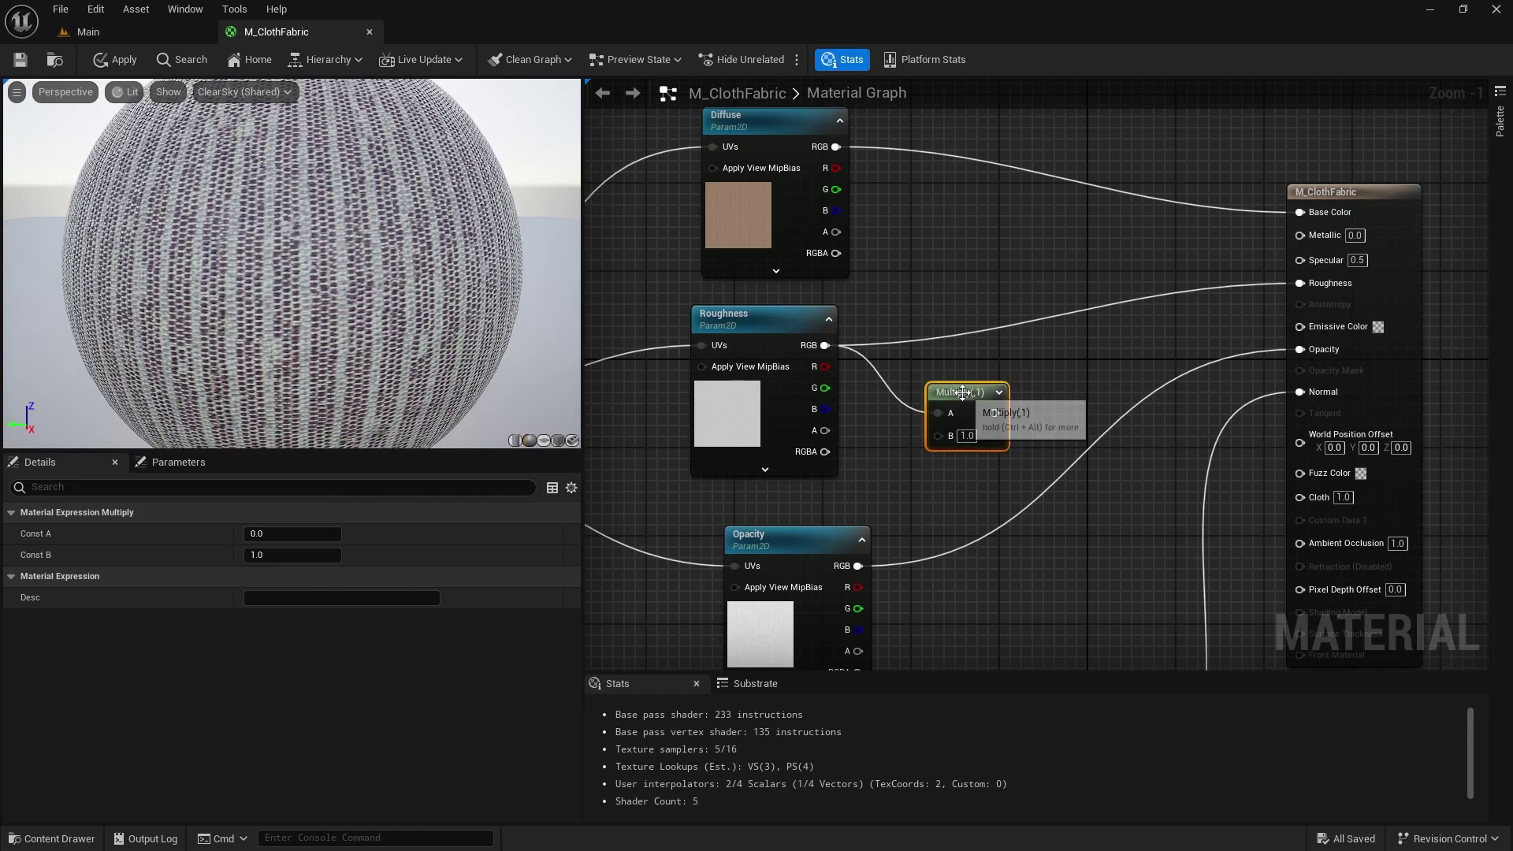
pyautogui.moveTo(968, 392); pyautogui.dragTo(1030, 370)
pyautogui.click(876, 421)
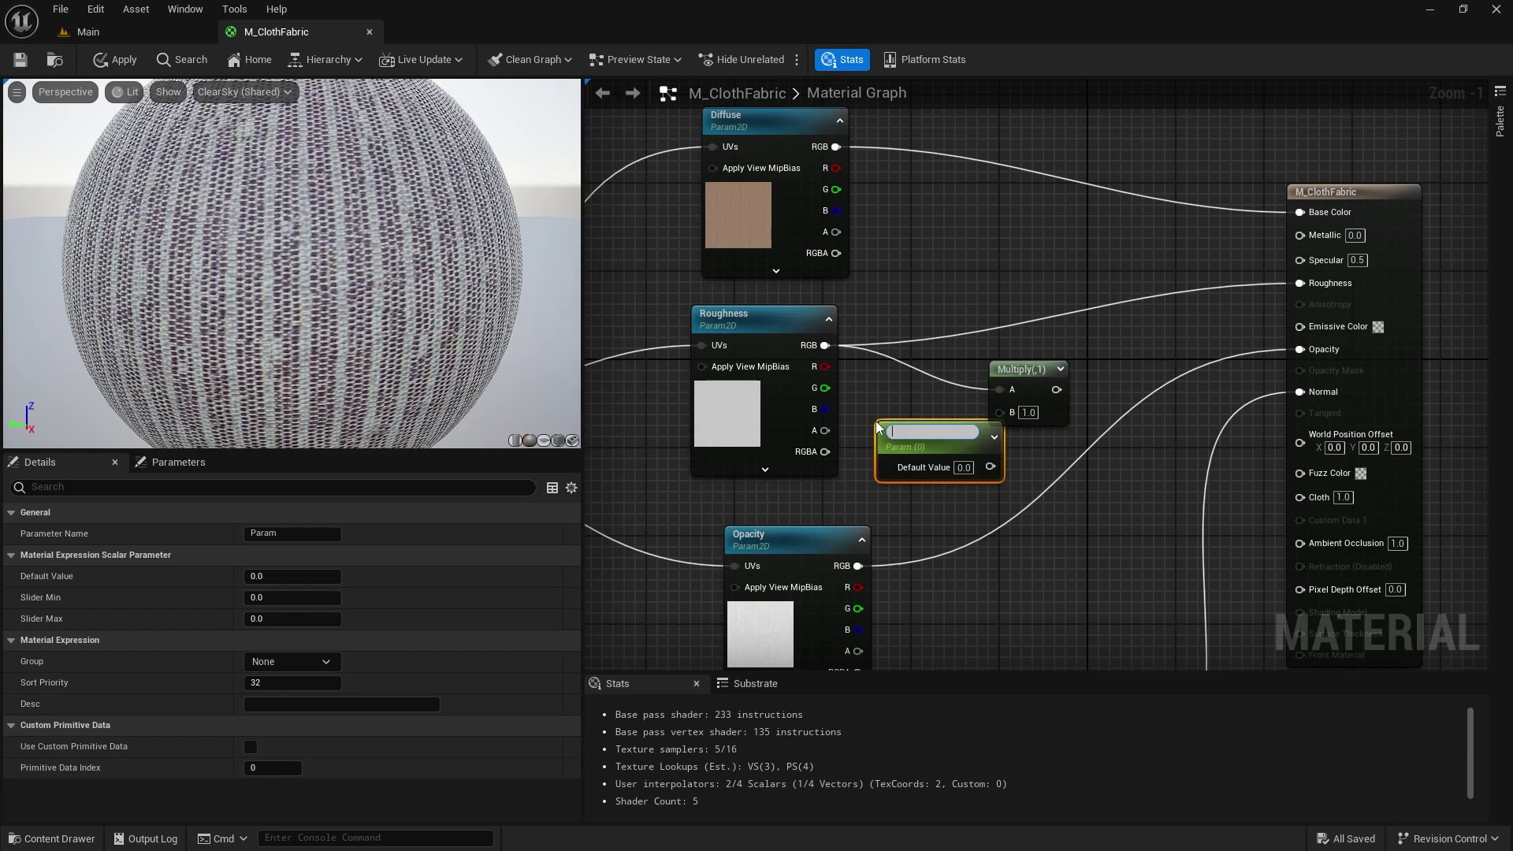
pyautogui.write('RoughnessIntensity')
pyautogui.press('Return')
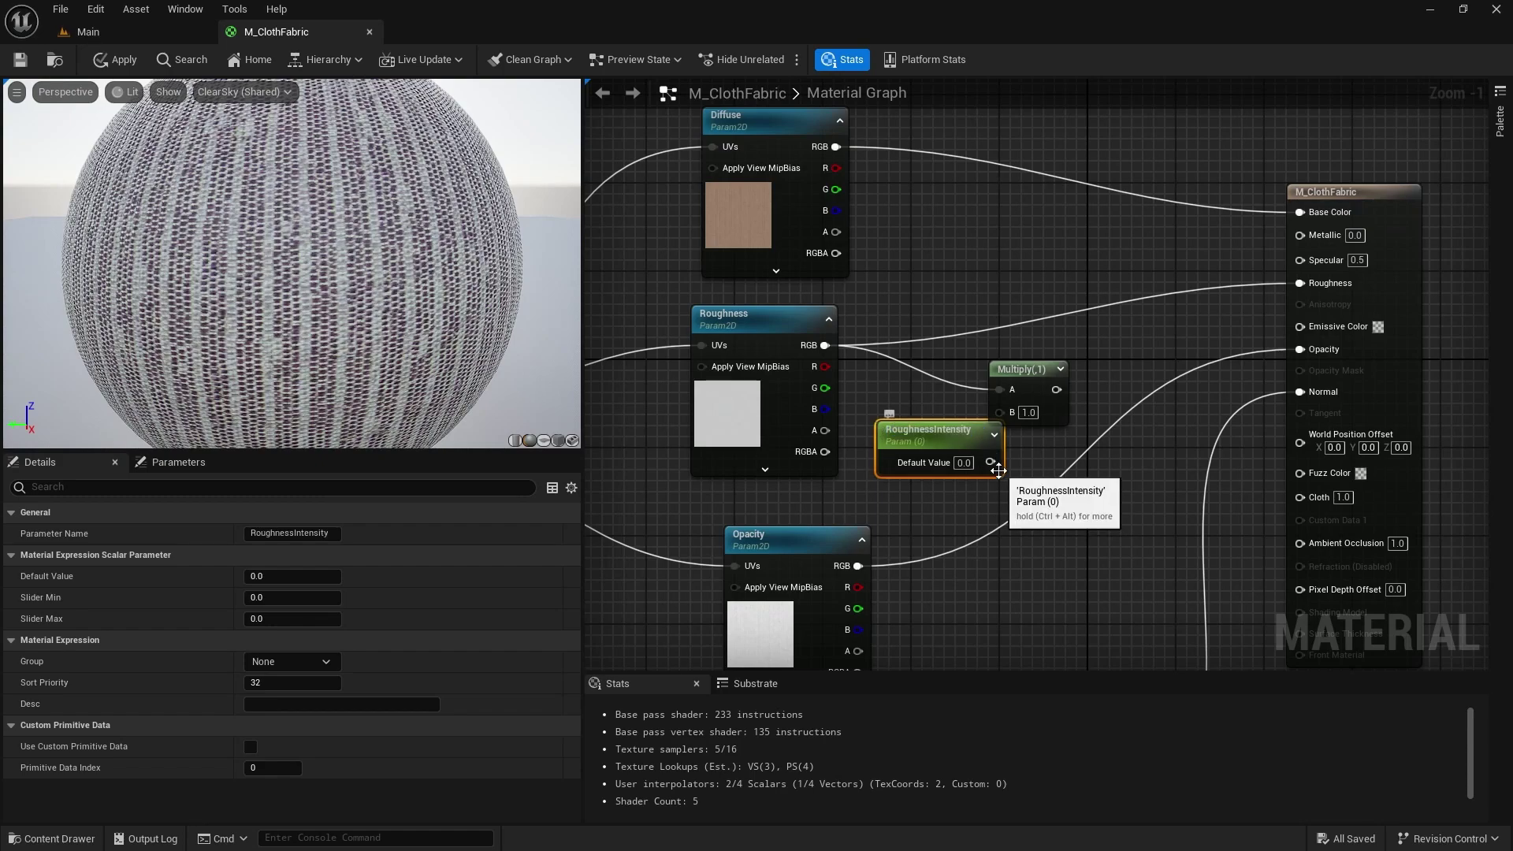
# Connect RoughnessIntensity to the Multiply's B input with a default value of 1.
pyautogui.moveTo(990, 462); pyautogui.dragTo(1302, 284)
pyautogui.click(964, 462)
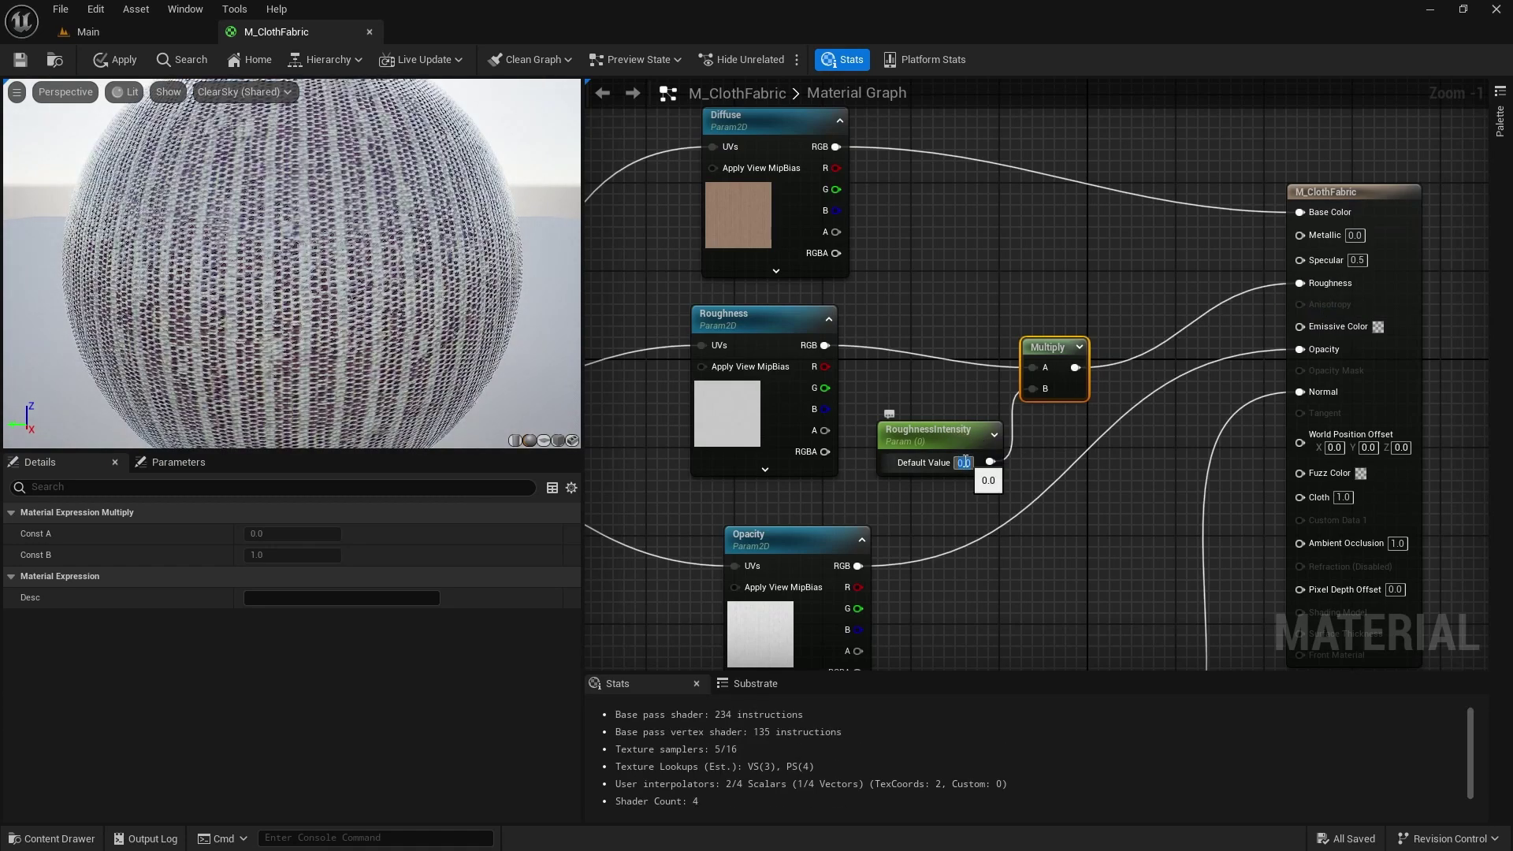
pyautogui.write('1')
pyautogui.press('Return')
pyautogui.moveTo(879, 380); pyautogui.dragTo(950, 396, button='right')
pyautogui.moveTo(998, 259); pyautogui.dragTo(815, 175, button='right')
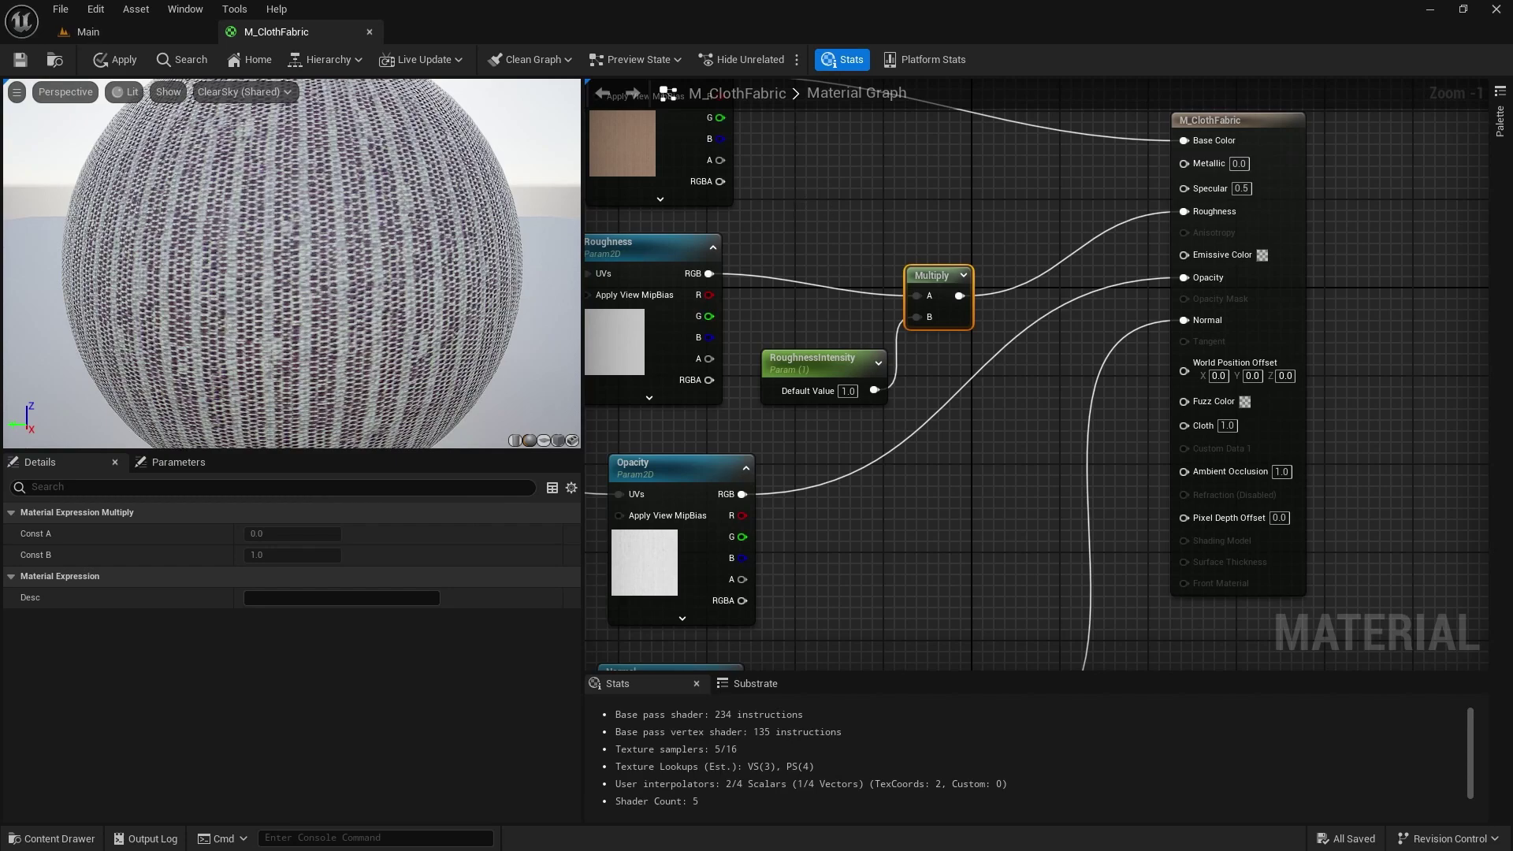
pyautogui.moveTo(599, 142); pyautogui.dragTo(650, 199, button='right')
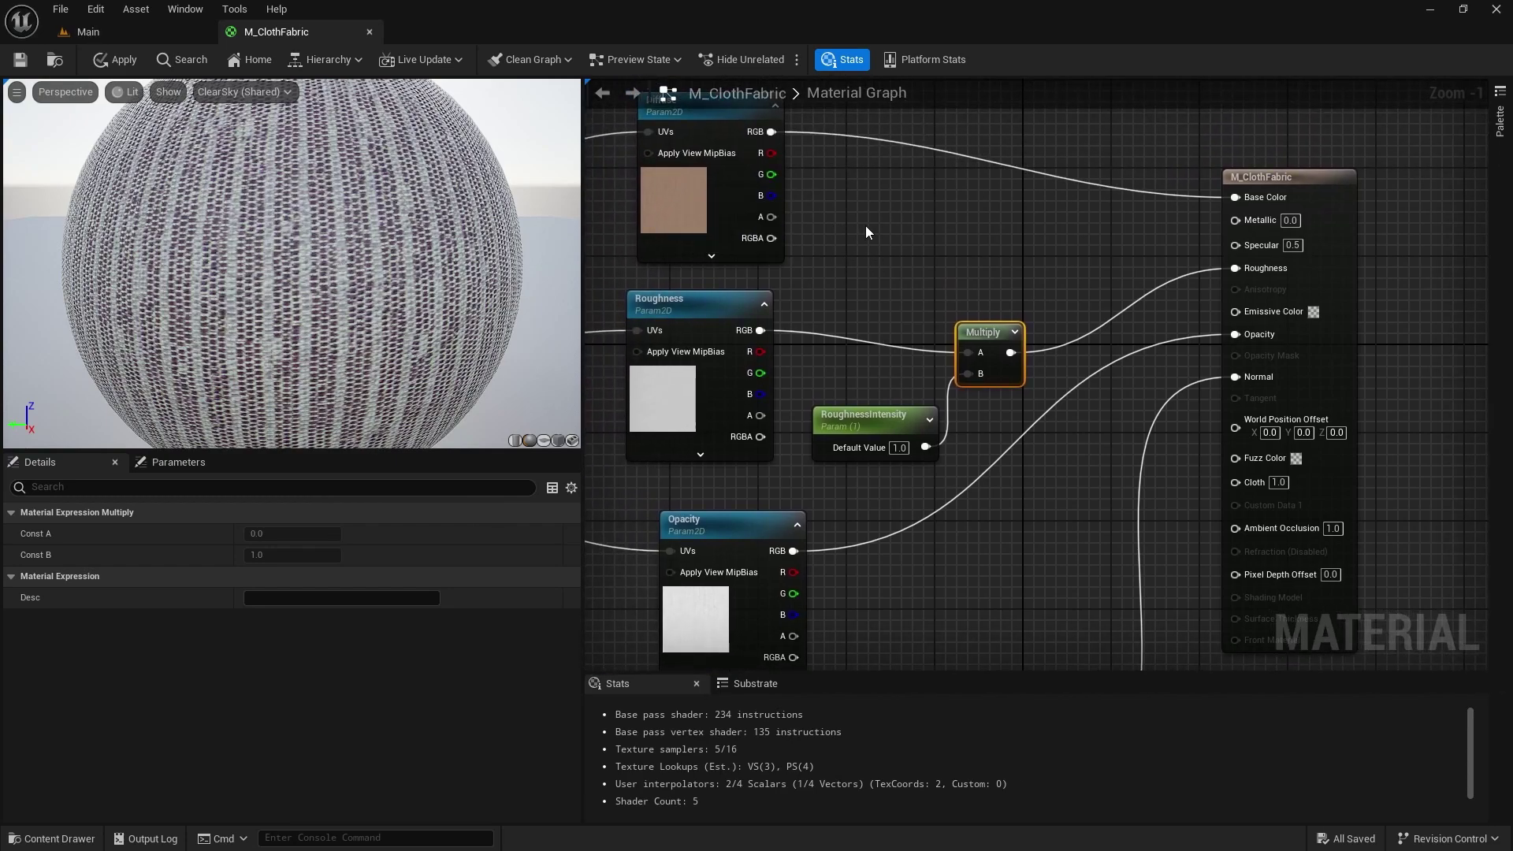
pyautogui.moveTo(822, 180); pyautogui.dragTo(834, 263, button='right')
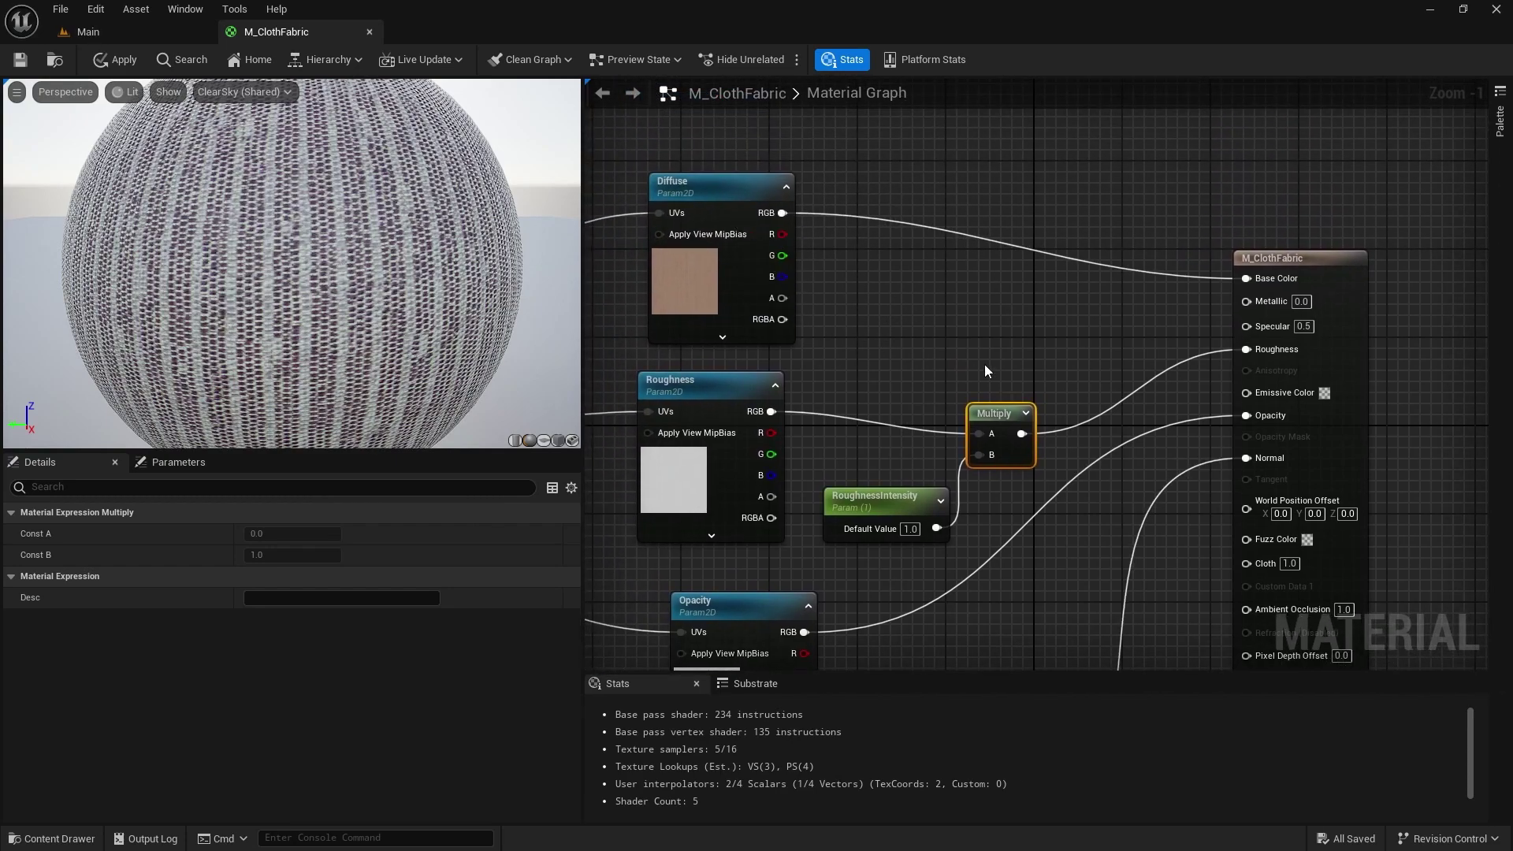
pyautogui.moveTo(1043, 470); pyautogui.dragTo(944, 260, button='right')
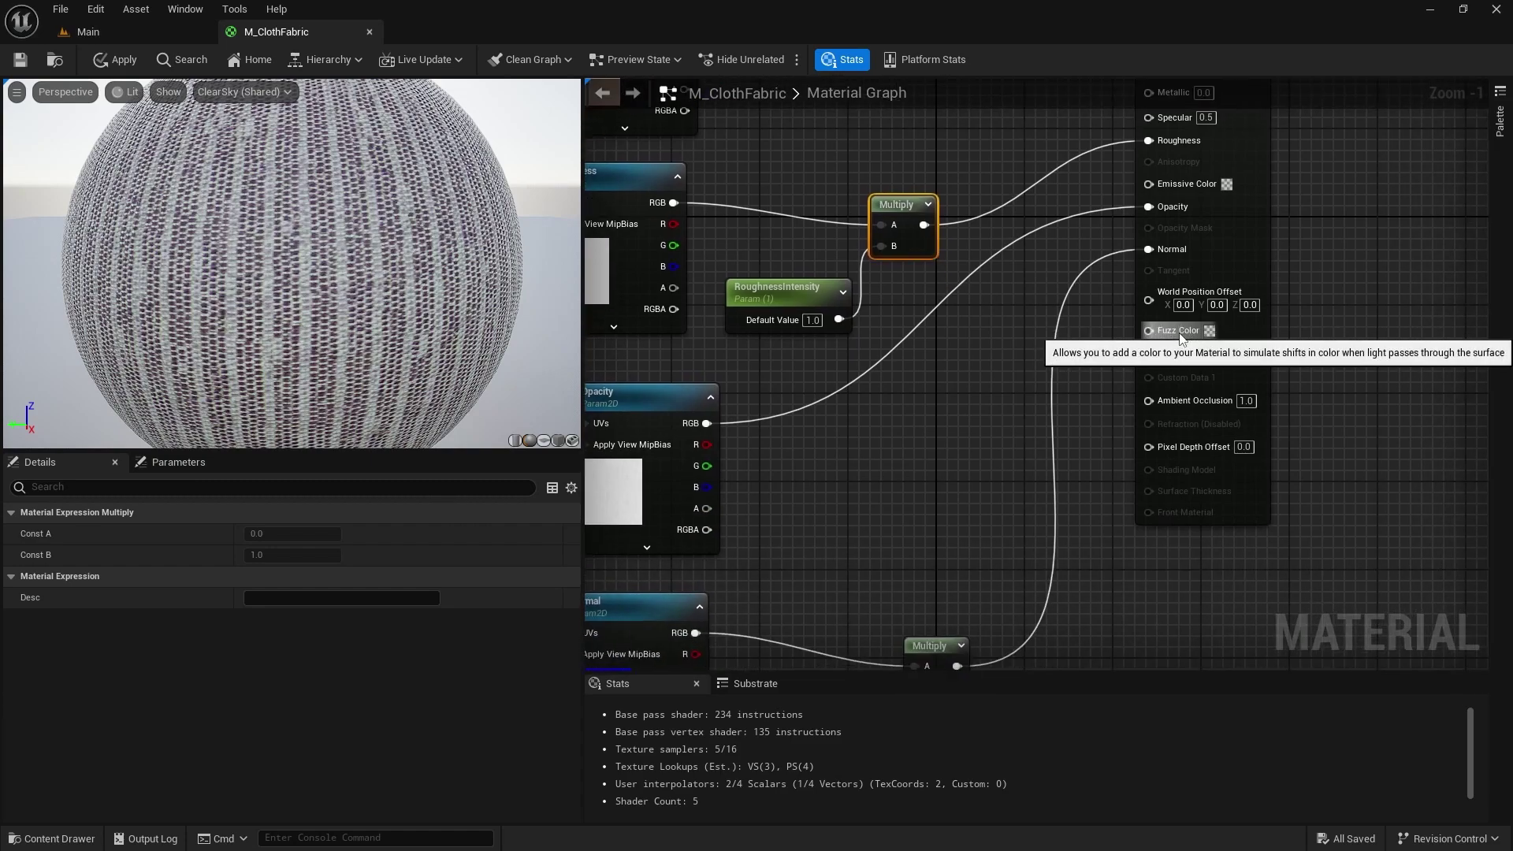
# Feed a Constant4Vector into Fuzz Color and set its alpha to 1, giving 0,0,0,1.
pyautogui.click(908, 403)
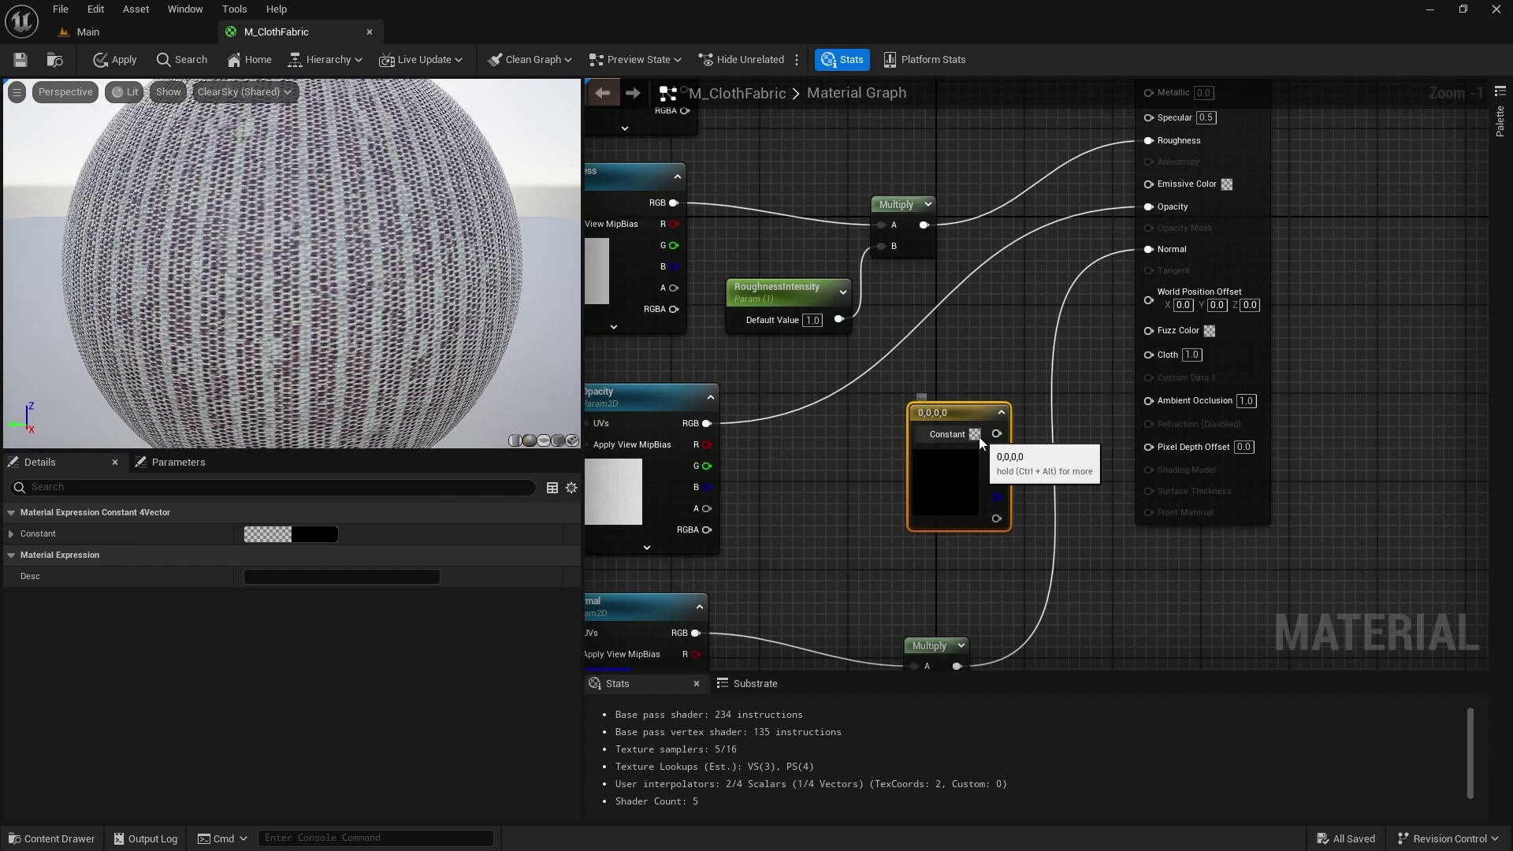
pyautogui.moveTo(996, 434); pyautogui.dragTo(1127, 327)
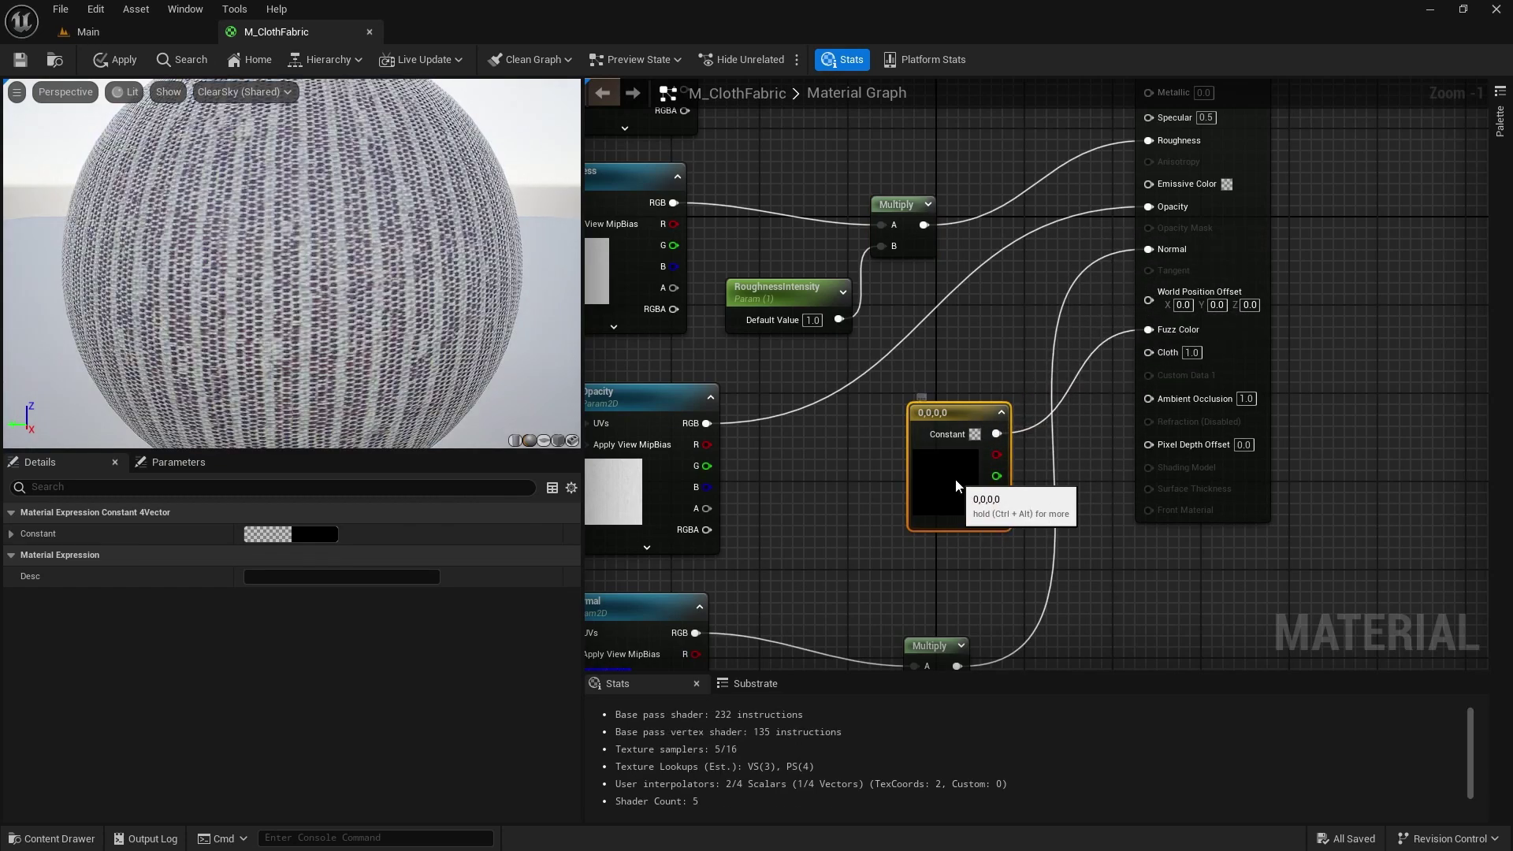
pyautogui.click(11, 534)
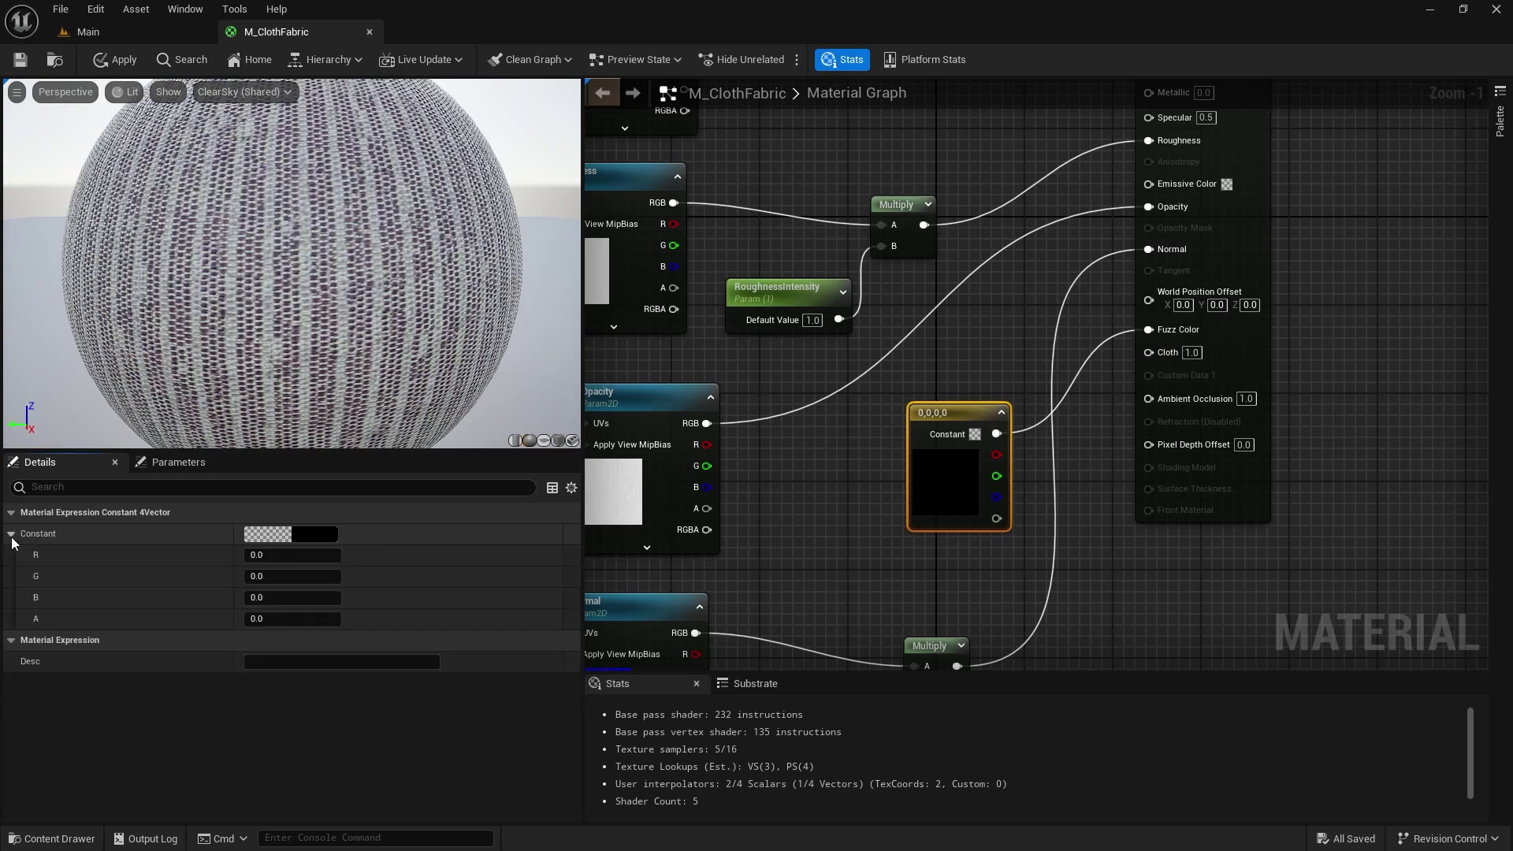
pyautogui.click(268, 620)
pyautogui.write('1')
pyautogui.press('Return')
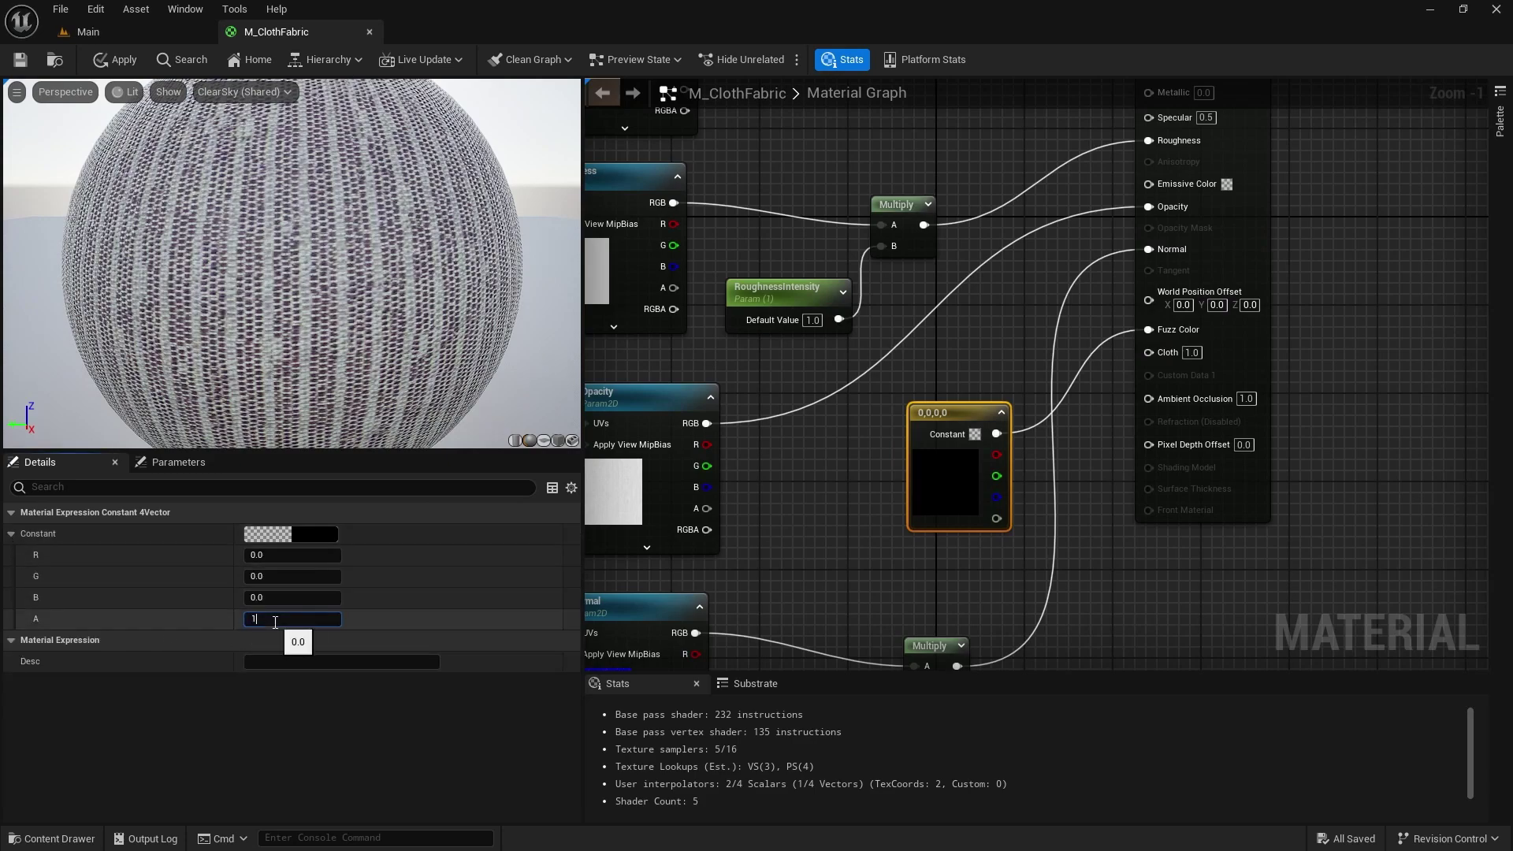
# Save M_ClothFabric, then add an unwired FuzzyShading function node to the empty graph.
pyautogui.click(20, 63)
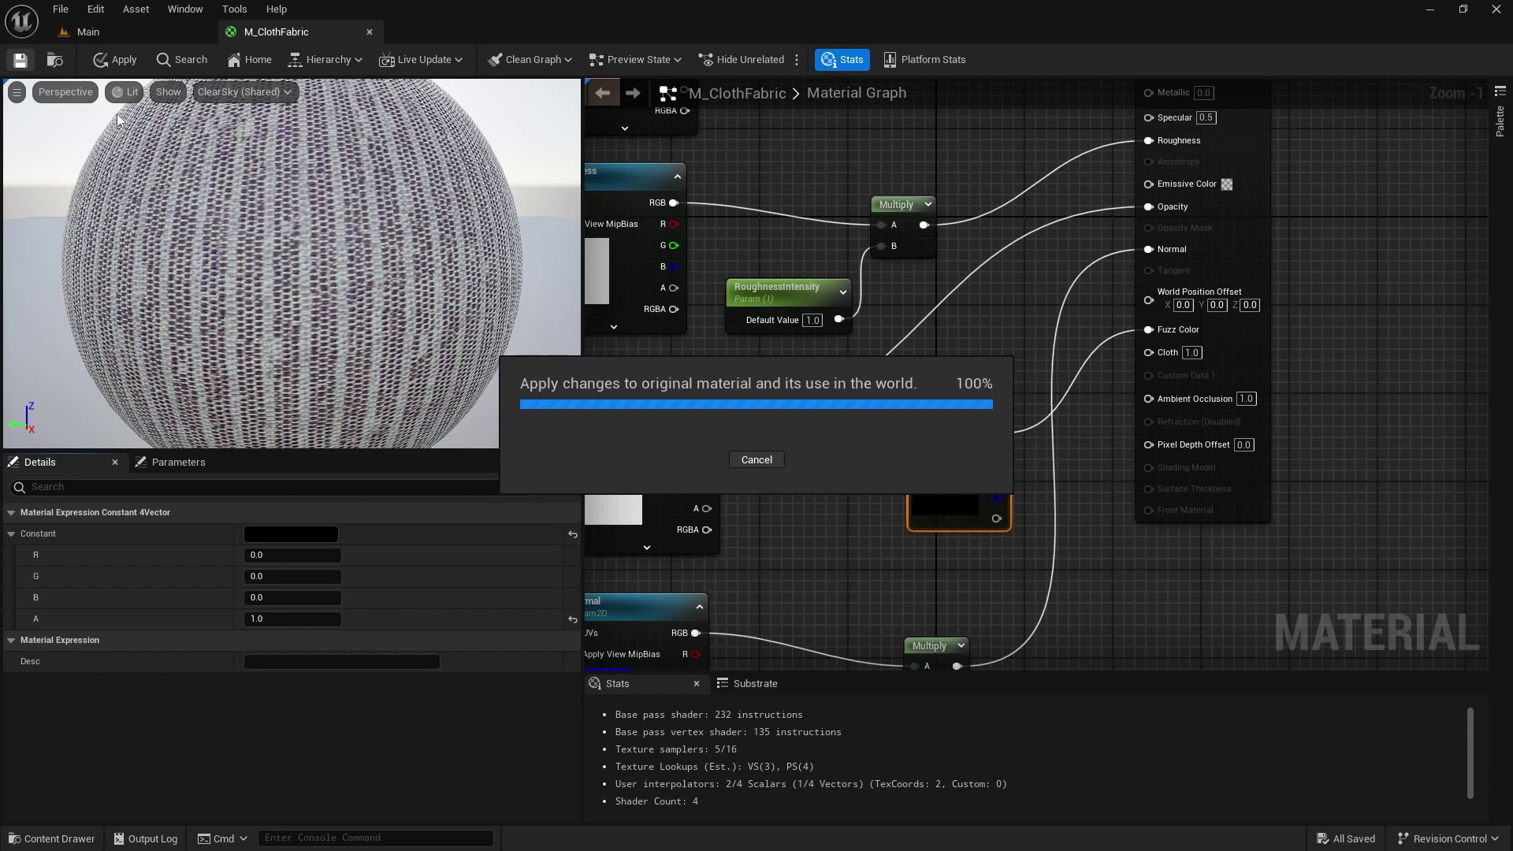
pyautogui.moveTo(955, 165); pyautogui.dragTo(1089, 430, button='right')
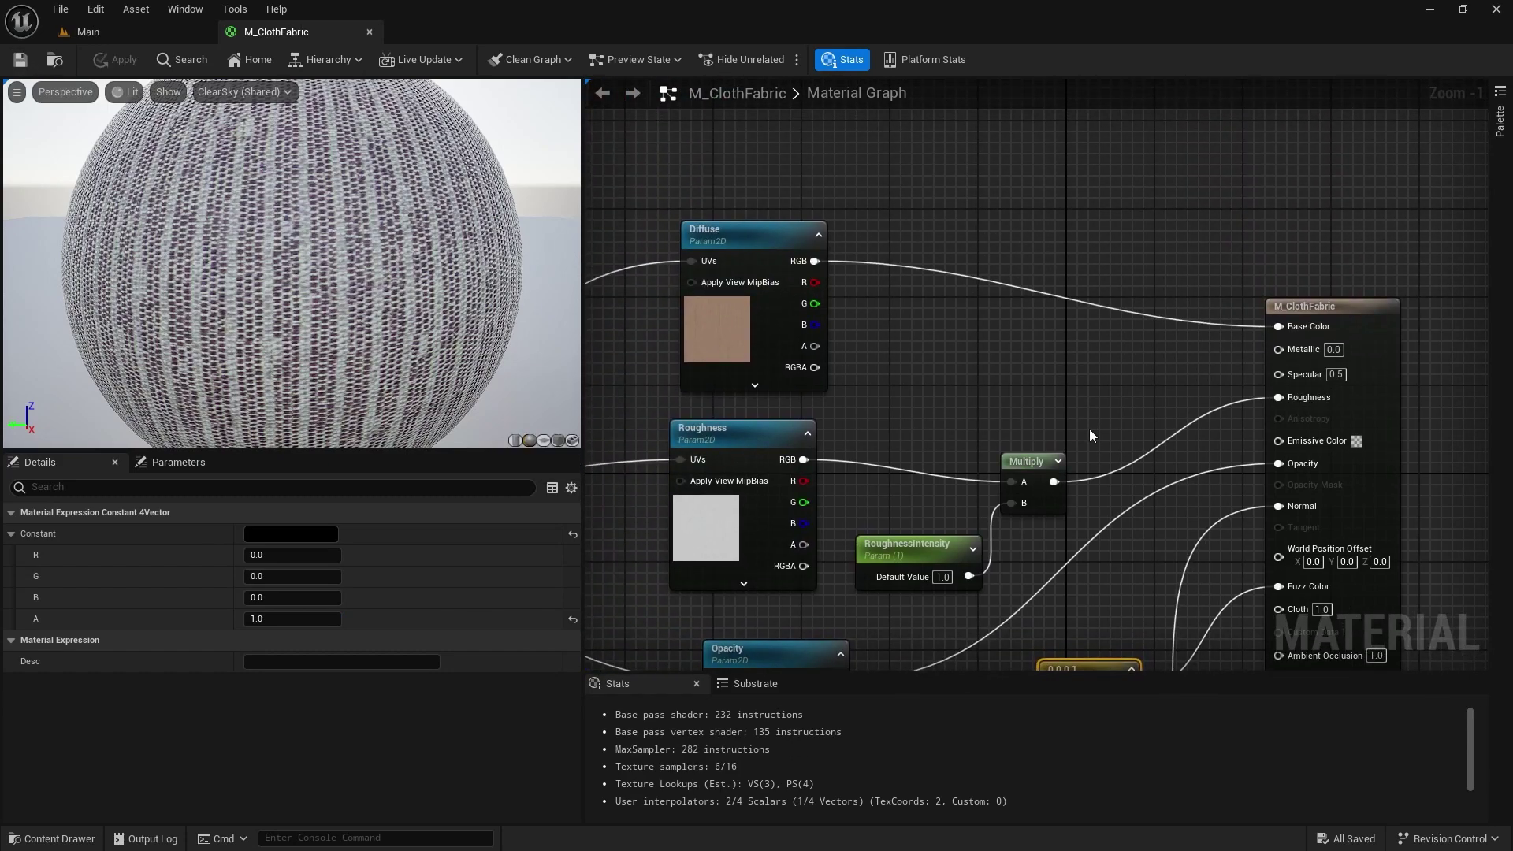
pyautogui.click(982, 309)
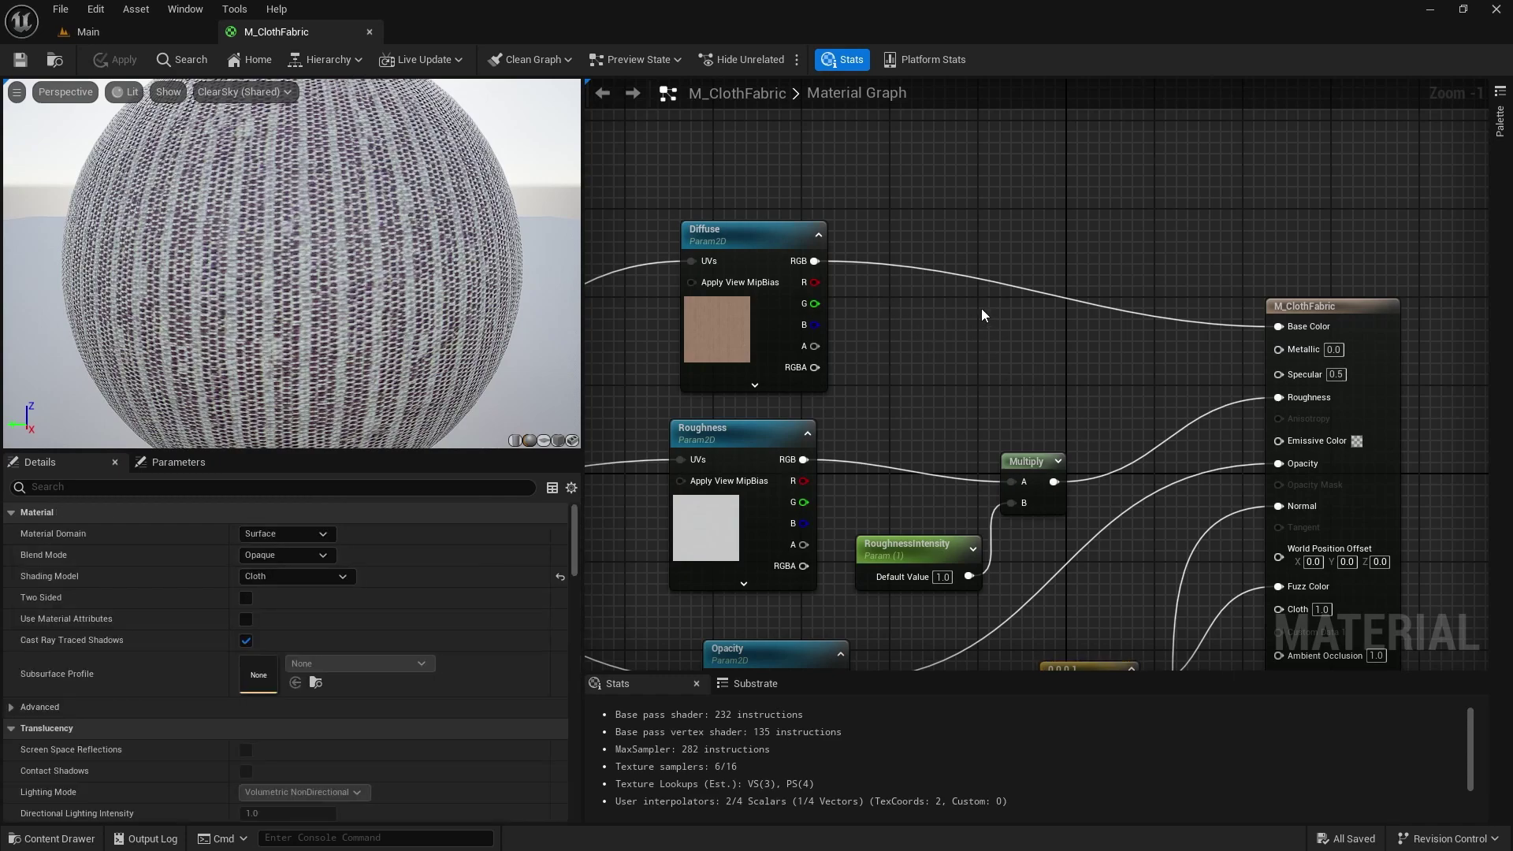
pyautogui.rightClick(982, 315)
pyautogui.write('fuzz')
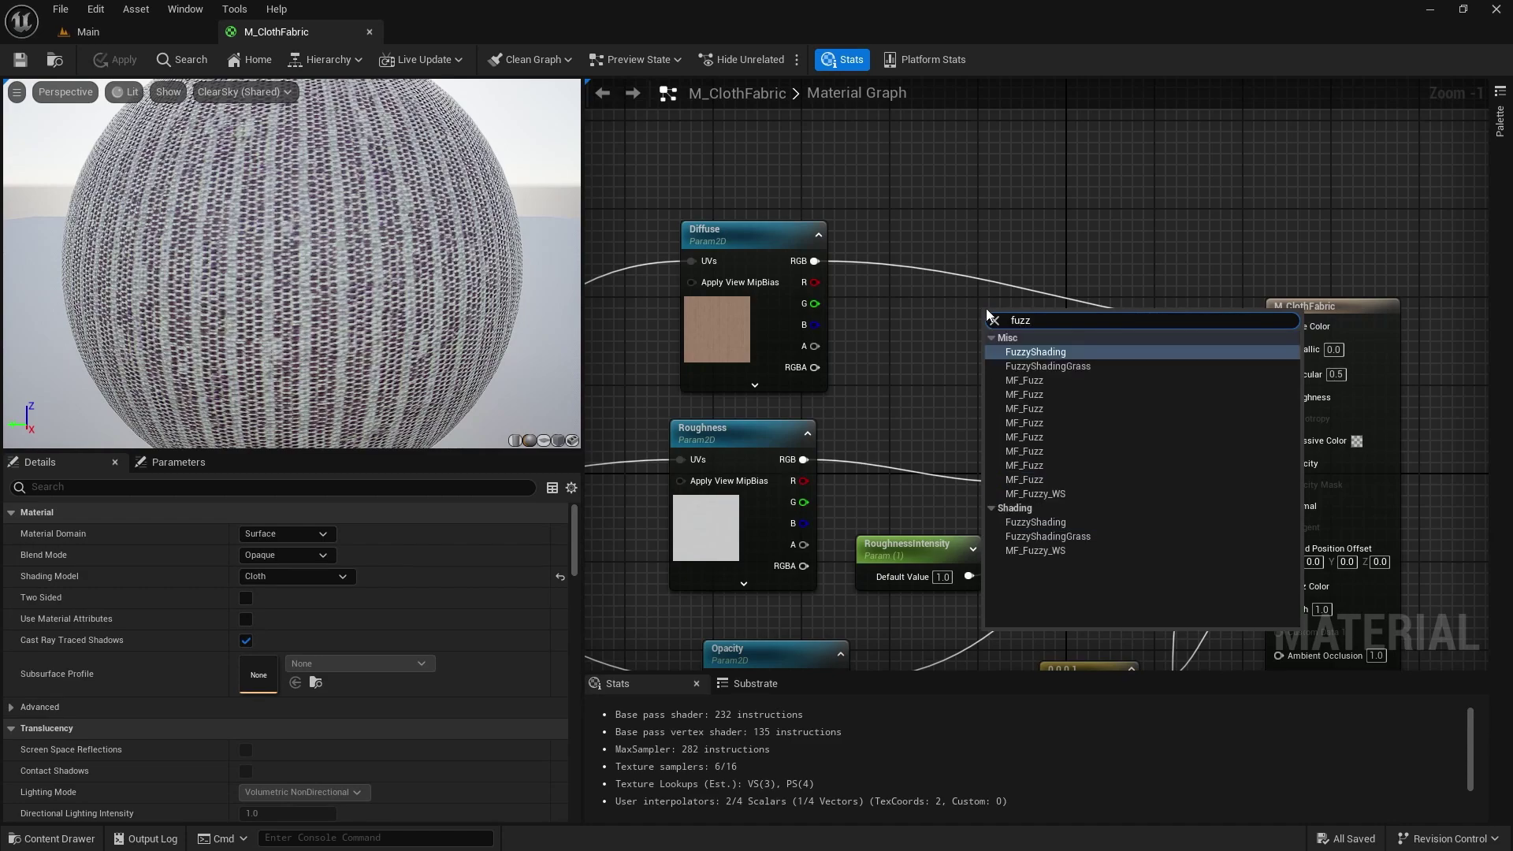
pyautogui.click(1048, 352)
# Move the FuzzyShading node above the textures and shift the Diffuse texture node up-left.
pyautogui.moveTo(1045, 346); pyautogui.dragTo(1019, 169)
pyautogui.scroll(-5, 872, 245)
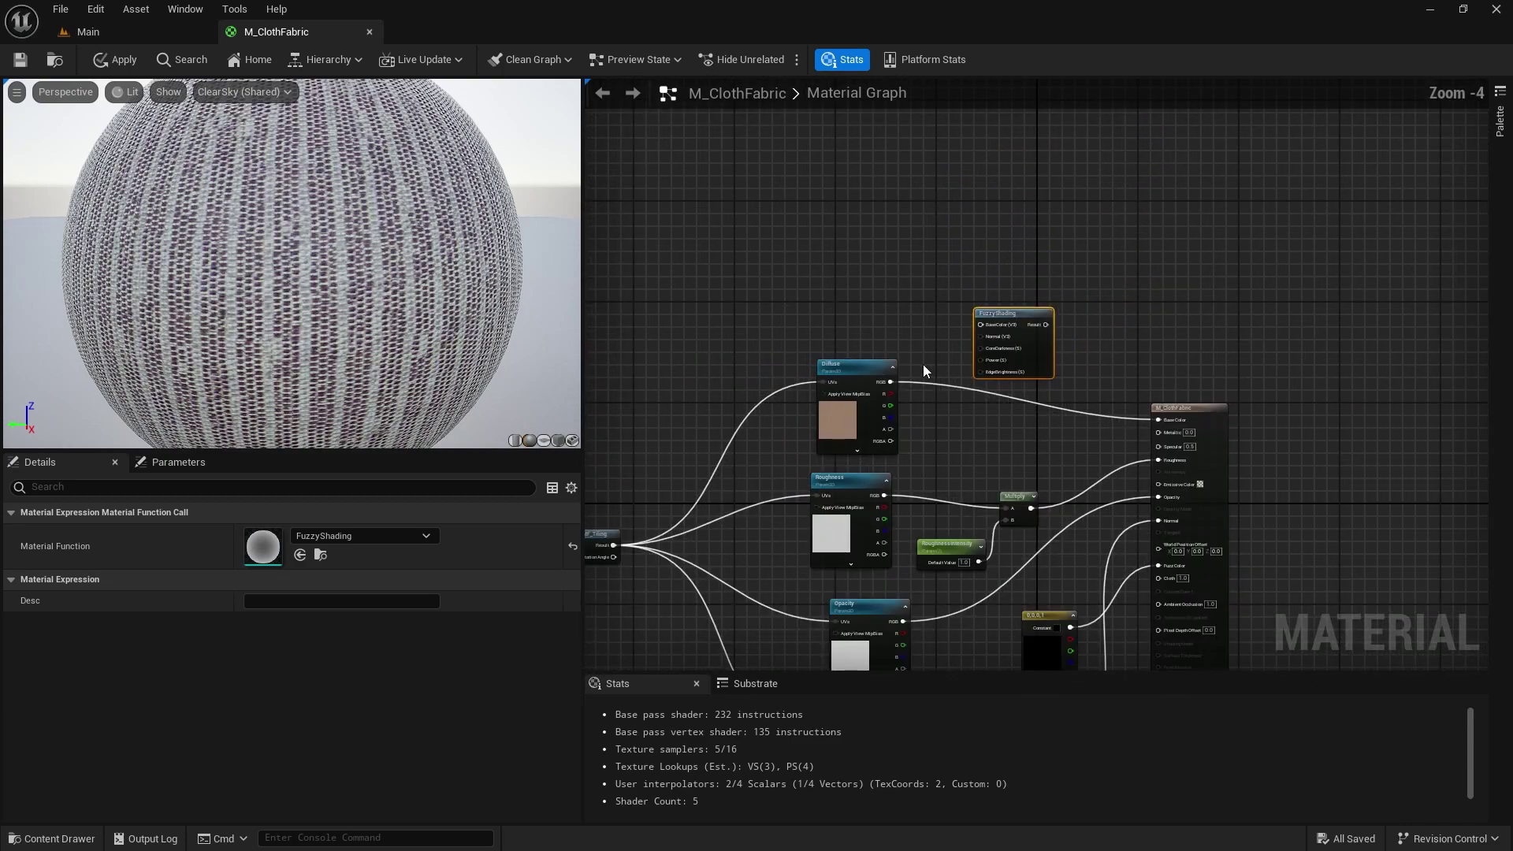
pyautogui.moveTo(881, 380); pyautogui.dragTo(836, 313)
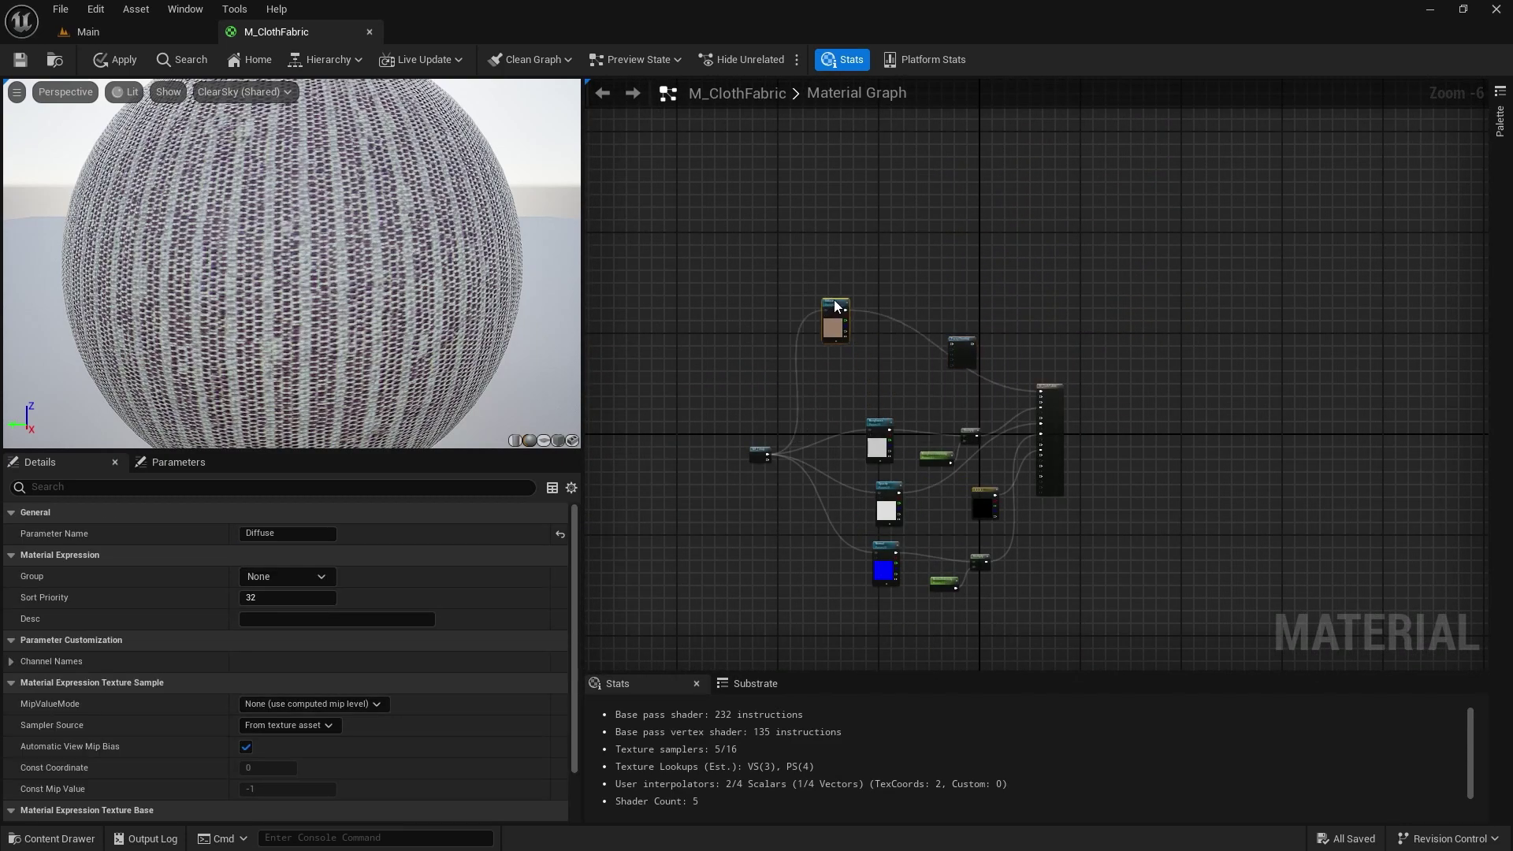
pyautogui.click(1056, 389)
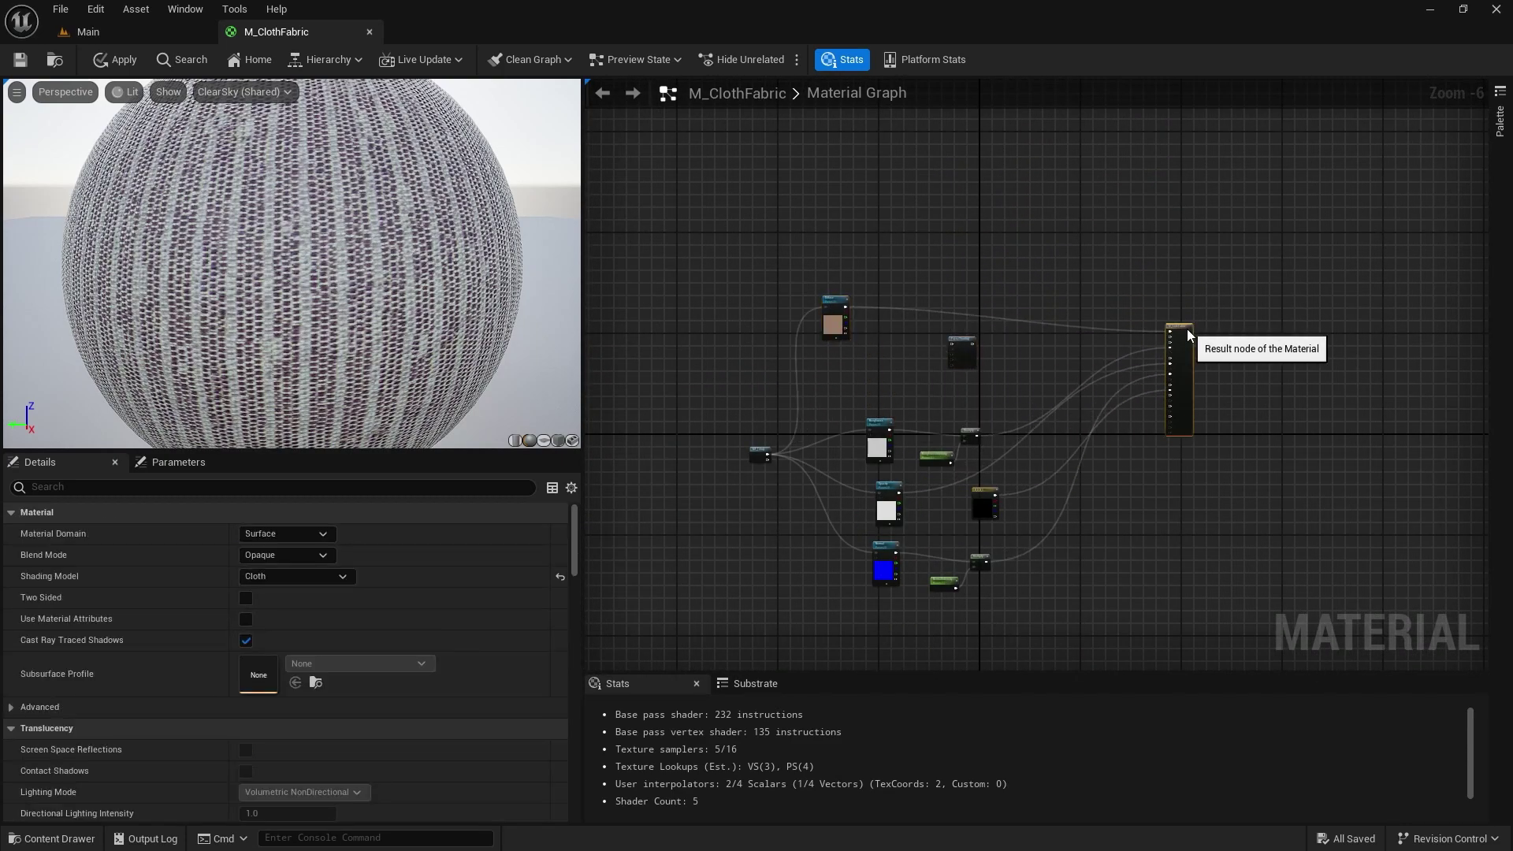
pyautogui.scroll(3, 945, 319)
pyautogui.moveTo(783, 380); pyautogui.dragTo(928, 401, button='right')
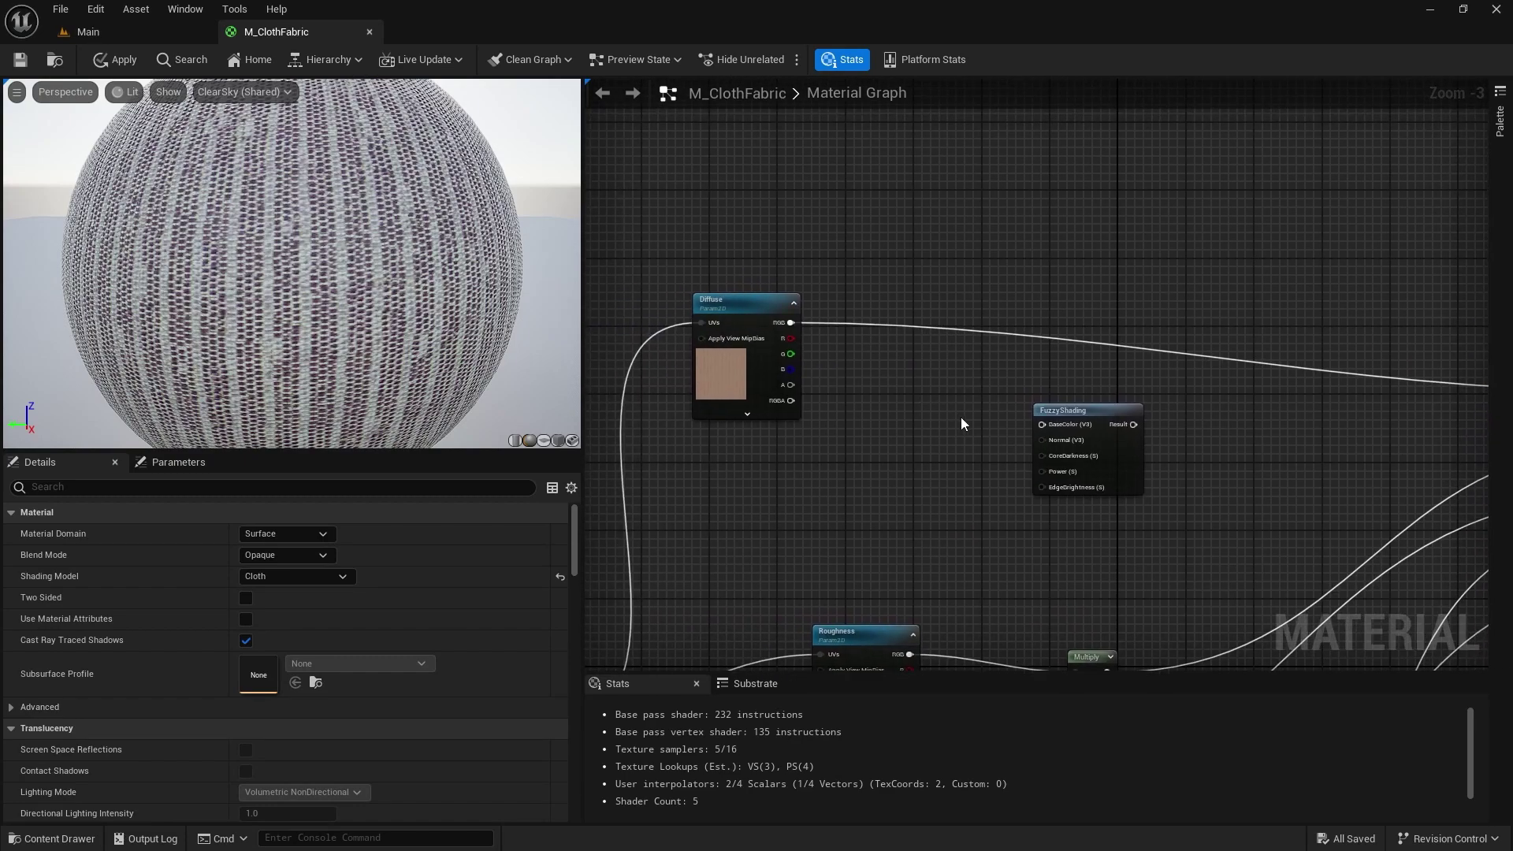
pyautogui.scroll(3, 1028, 446)
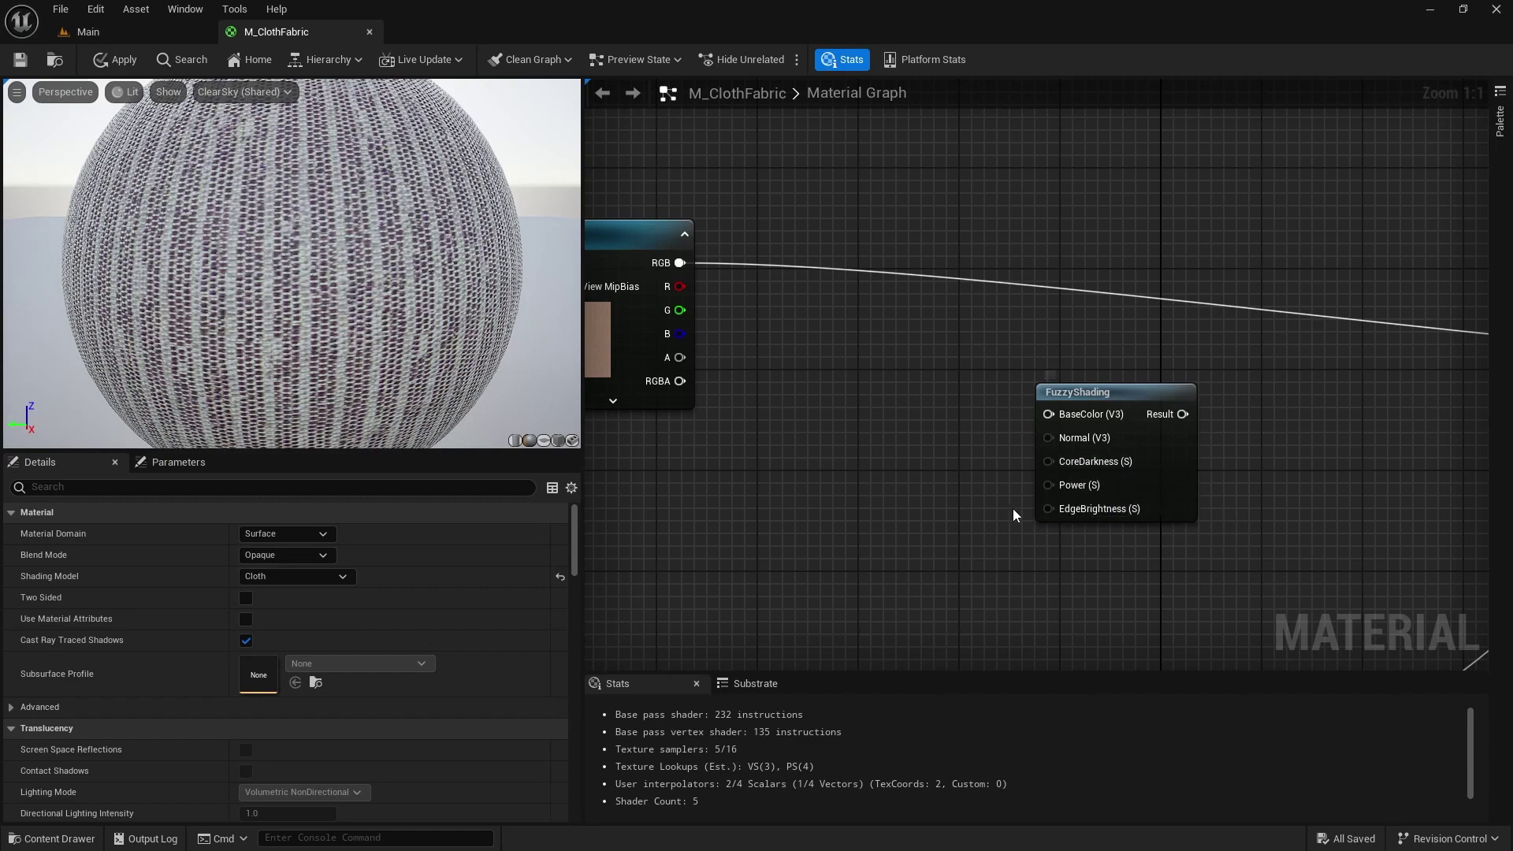
# Add a scalar parameter beside FuzzyShading and start naming it for core darkness.
pyautogui.click(763, 479)
pyautogui.write('ssssssss')
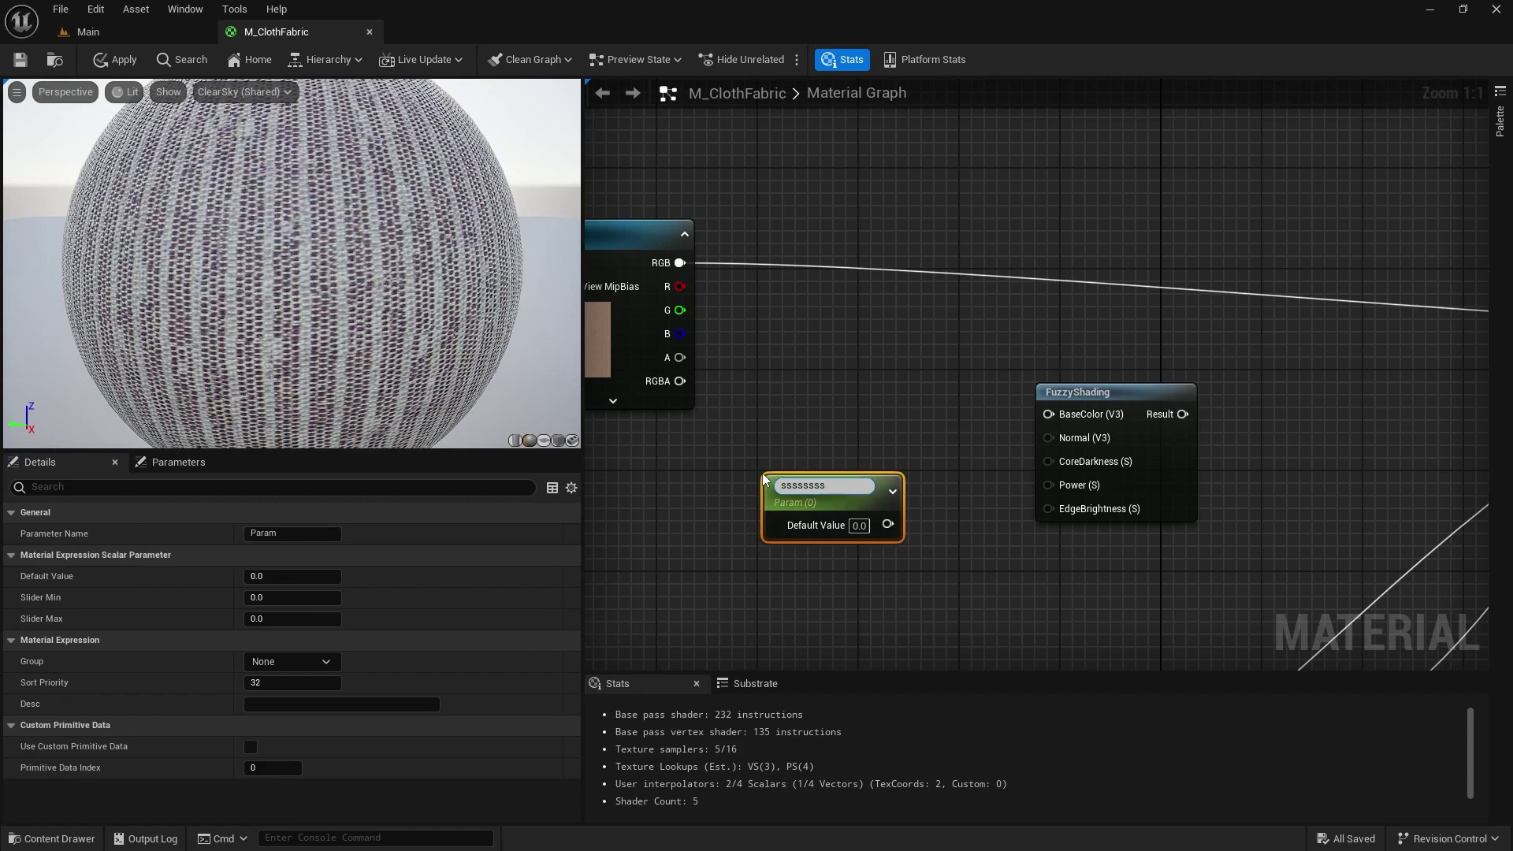
pyautogui.press('BackSpace')
pyautogui.press('BackSpace')
pyautogui.press('BackSpace')
pyautogui.press('BackSpace')
pyautogui.press('BackSpace')
pyautogui.press('BackSpace')
pyautogui.press('BackSpace')
pyautogui.write('Corre')
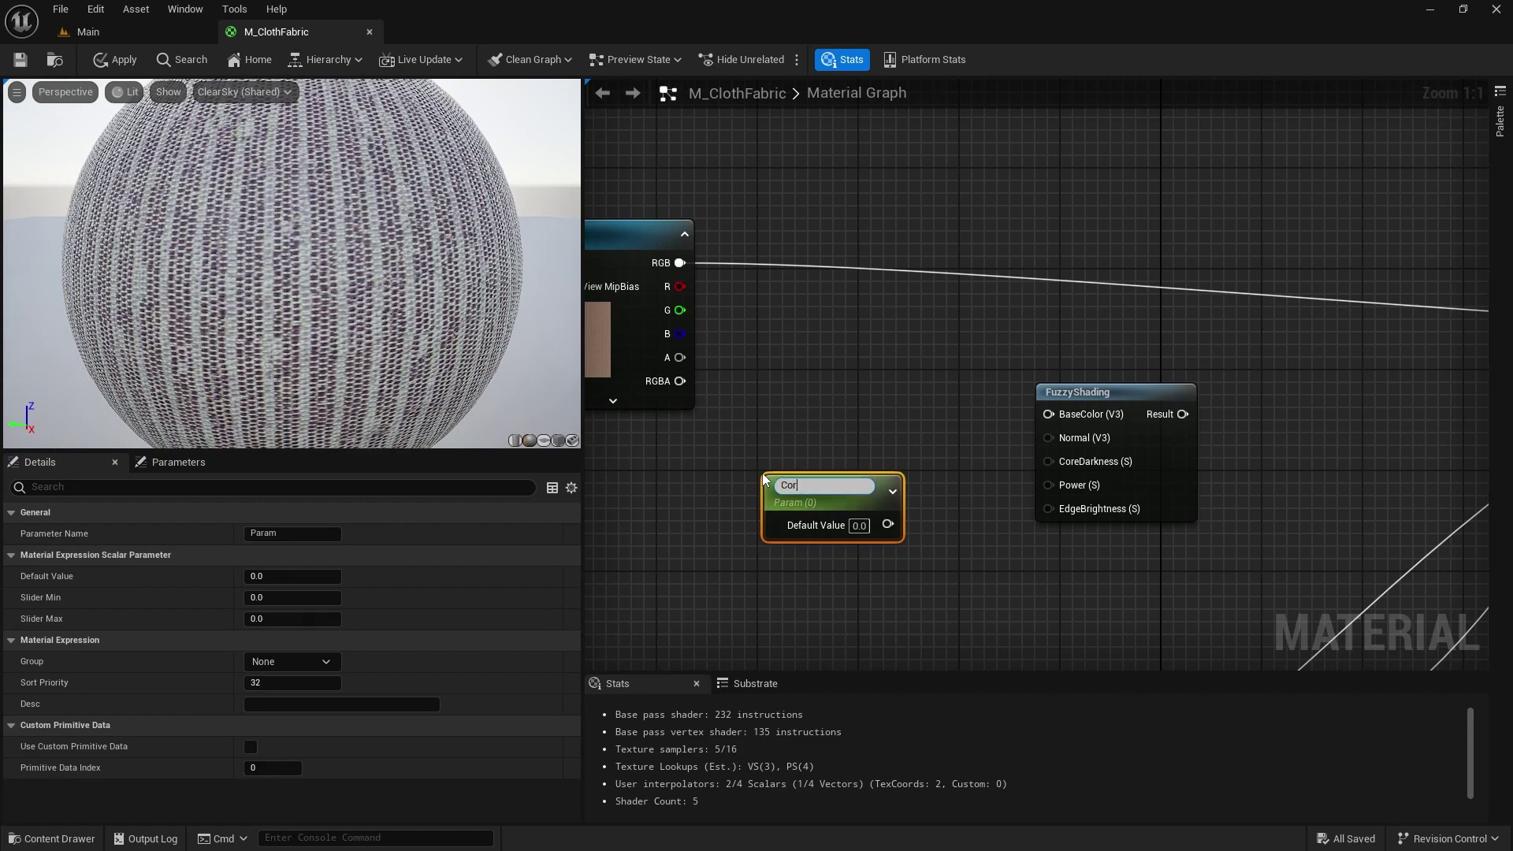
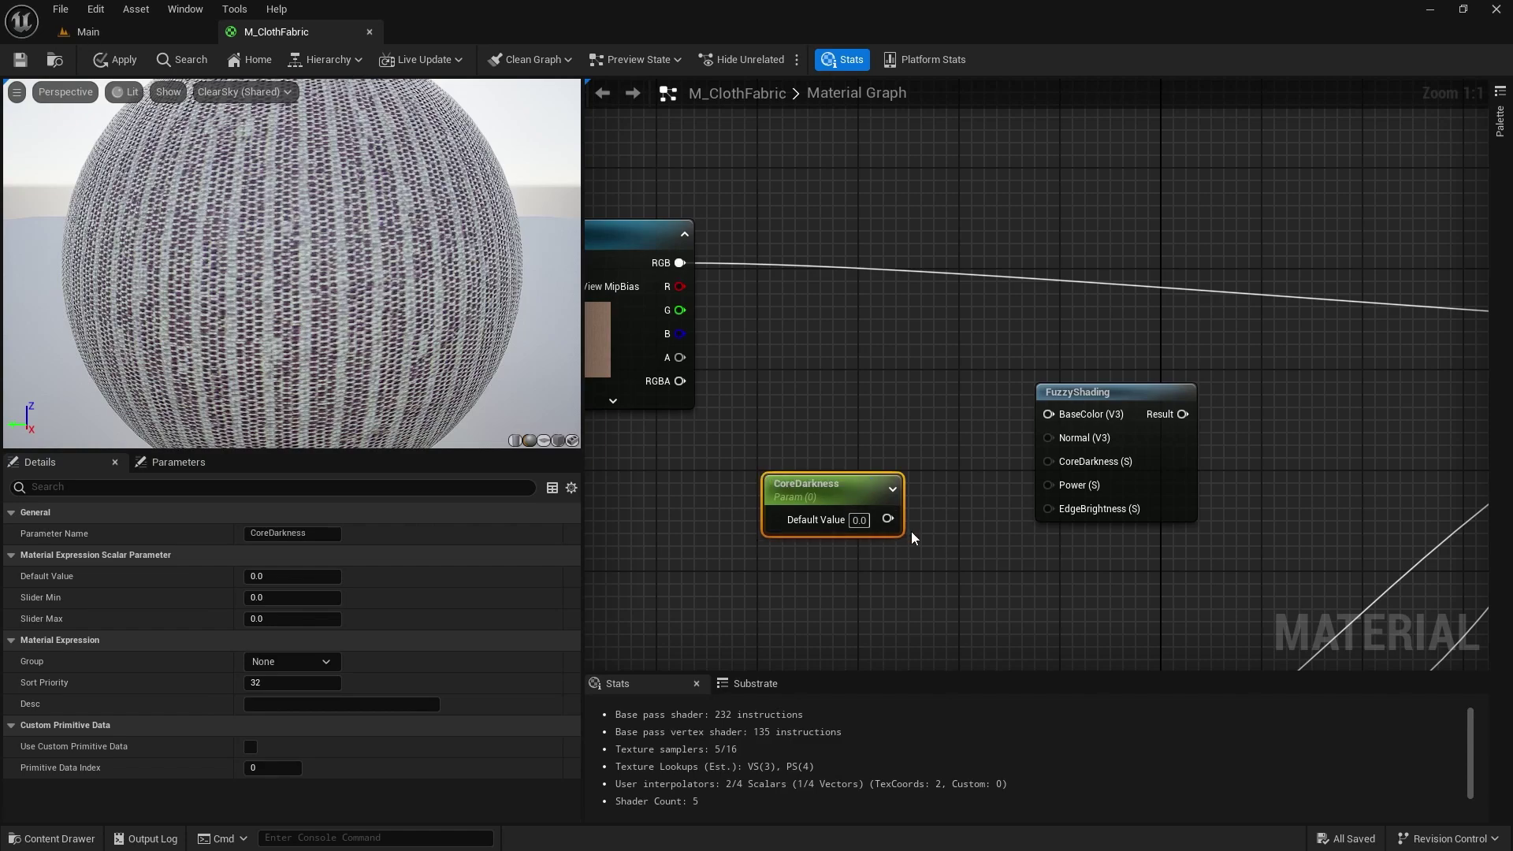
# Wire the CoreDarkness parameter into FuzzyShading's CoreDarkness input and set its default to 1.0.
pyautogui.moveTo(888, 519); pyautogui.dragTo(1049, 465)
pyautogui.click(860, 522)
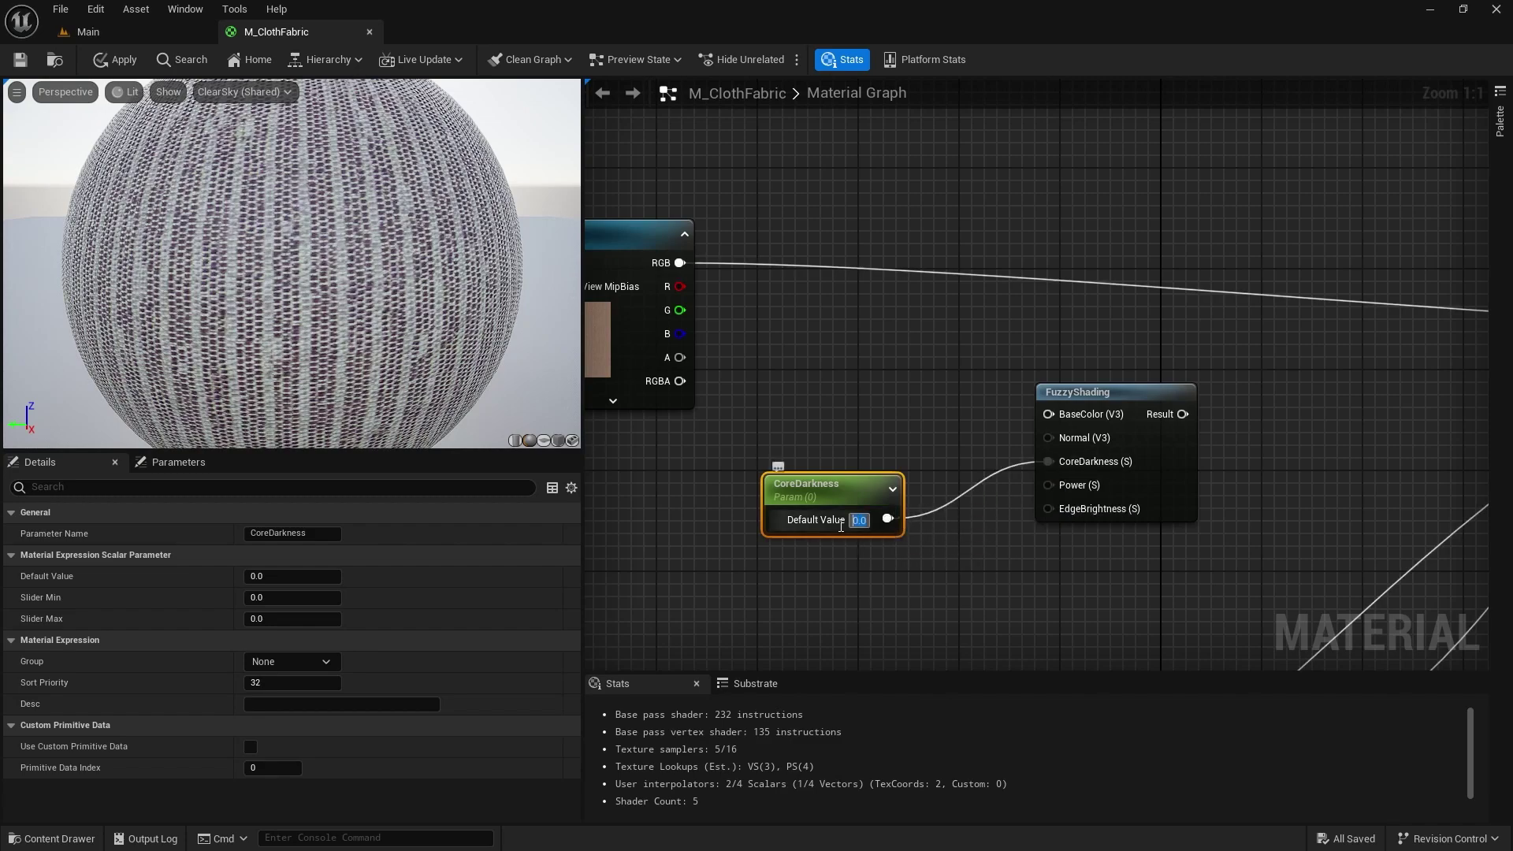
pyautogui.write('1')
pyautogui.press('Return')
# Duplicate the CoreDarkness parameter node and place the copy below the original.
pyautogui.moveTo(804, 574); pyautogui.dragTo(826, 497, button='right')
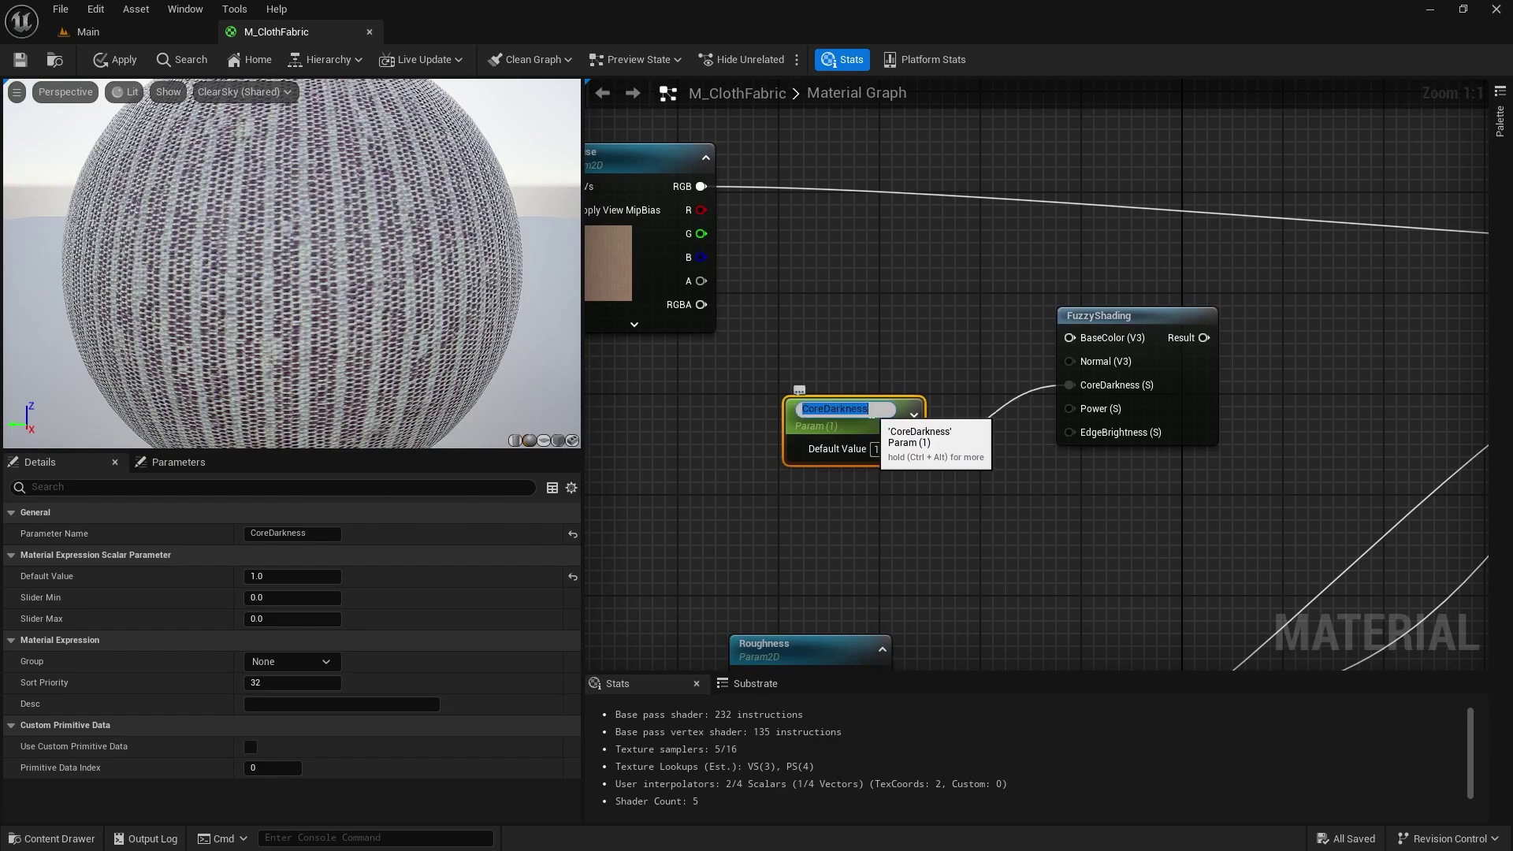
pyautogui.hotkey('ctrl', 'd')
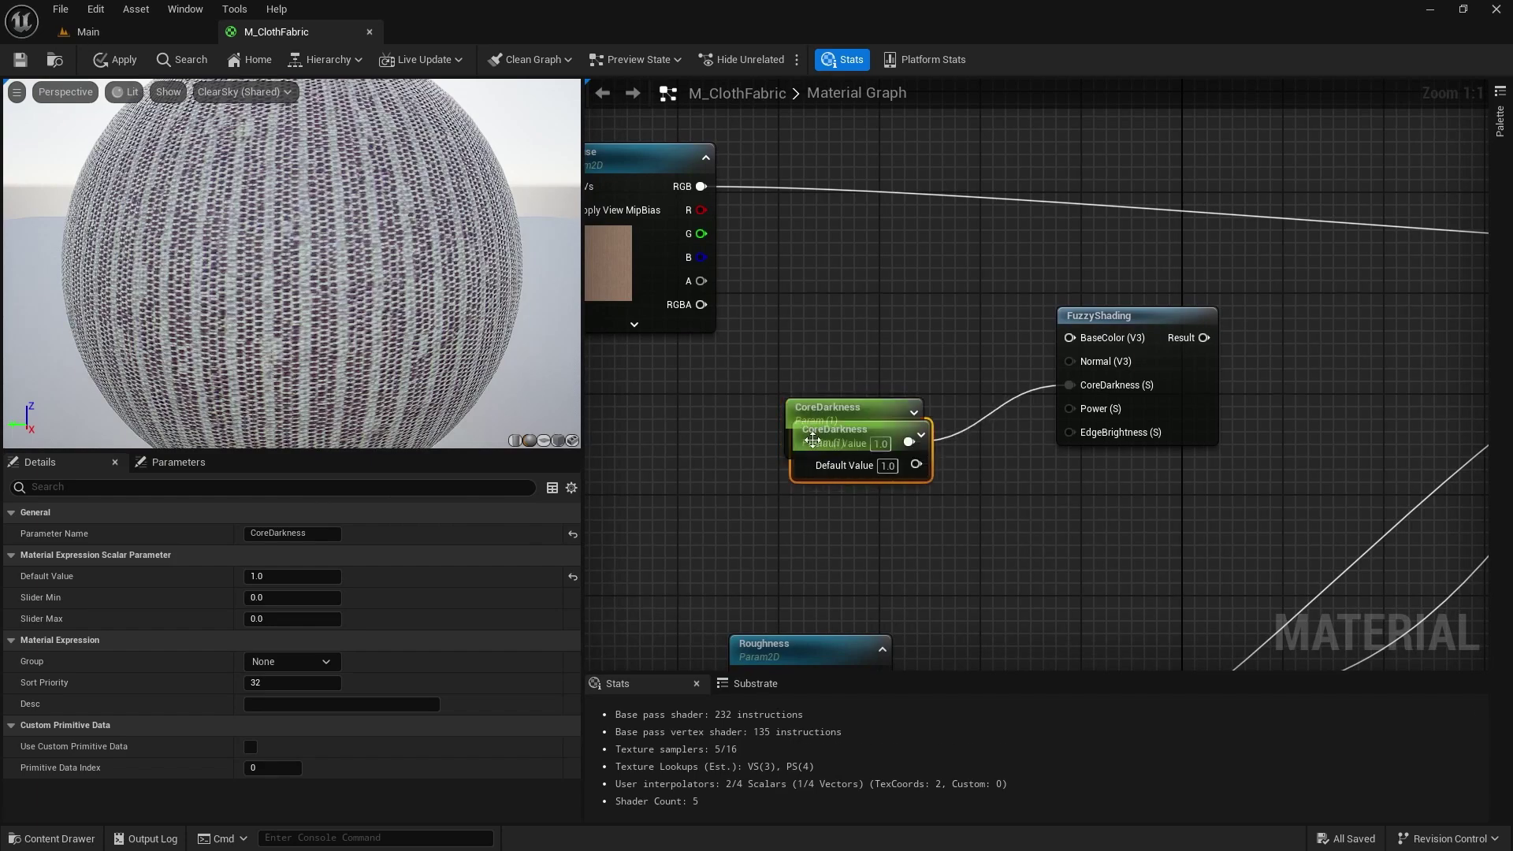
pyautogui.moveTo(908, 478); pyautogui.dragTo(886, 552)
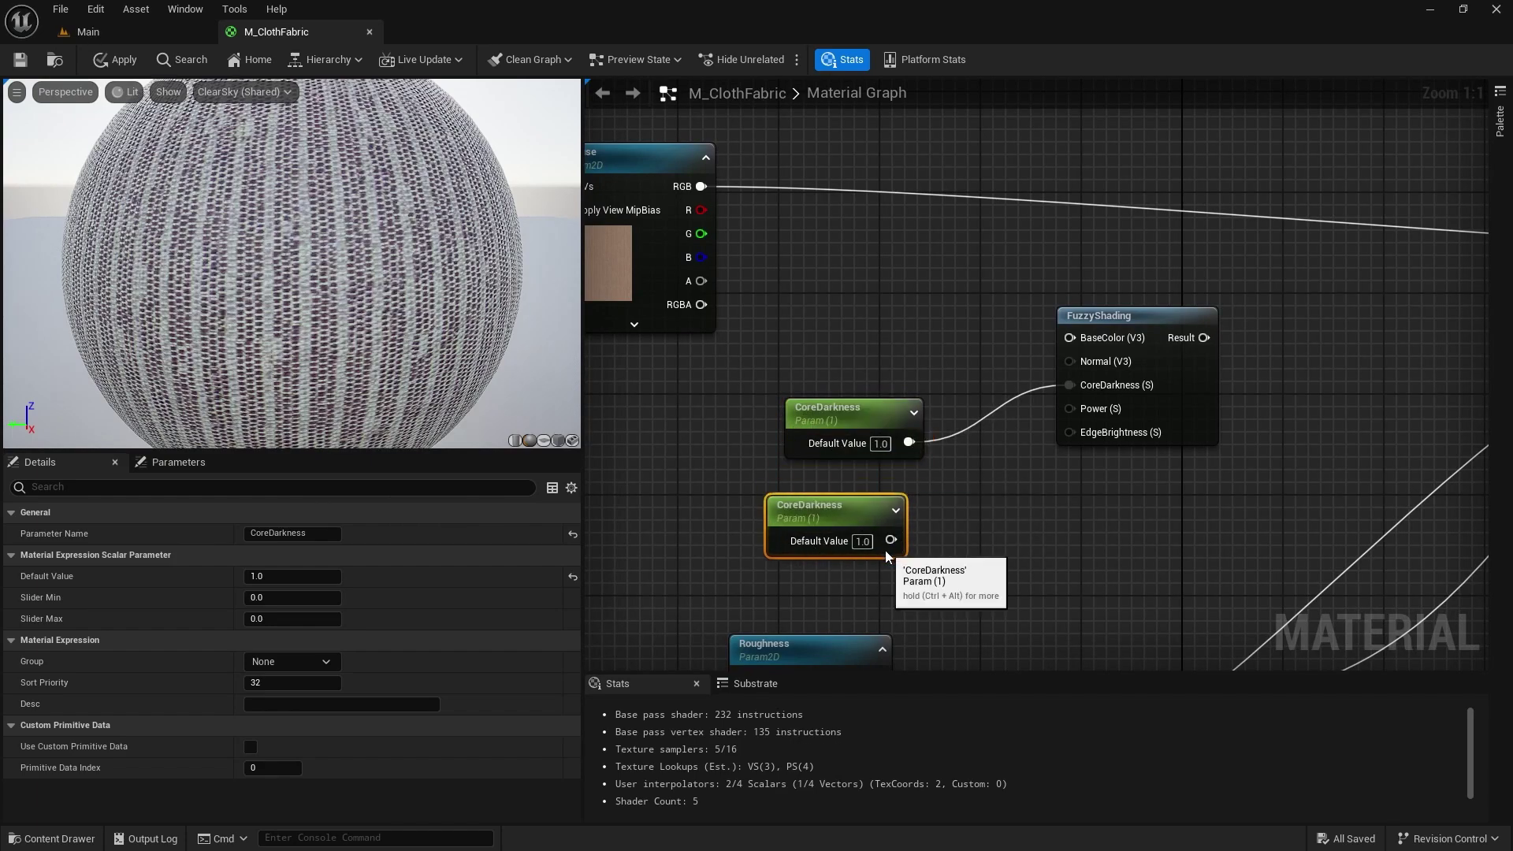
# Rename the copied parameter to Power and wire it into FuzzyShading's Power input.
pyautogui.moveTo(335, 533); pyautogui.dragTo(130, 528)
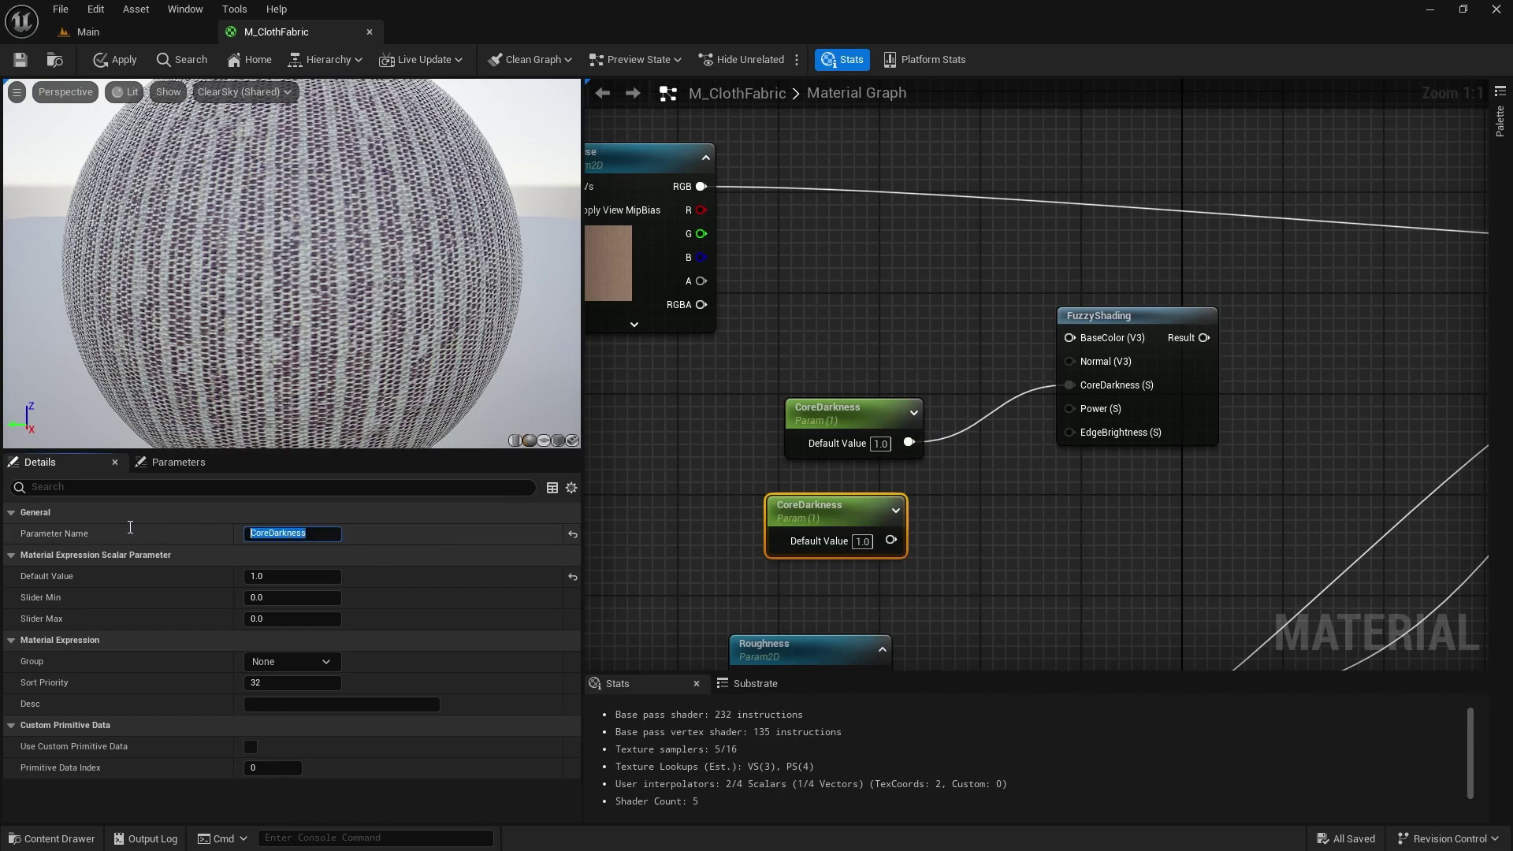
pyautogui.write('Power')
pyautogui.press('Return')
pyautogui.moveTo(896, 550); pyautogui.dragTo(1070, 408)
# Move FuzzyShading right and shift the CoreDarkness and Power nodes up-left.
pyautogui.moveTo(1135, 320); pyautogui.dragTo(1252, 301)
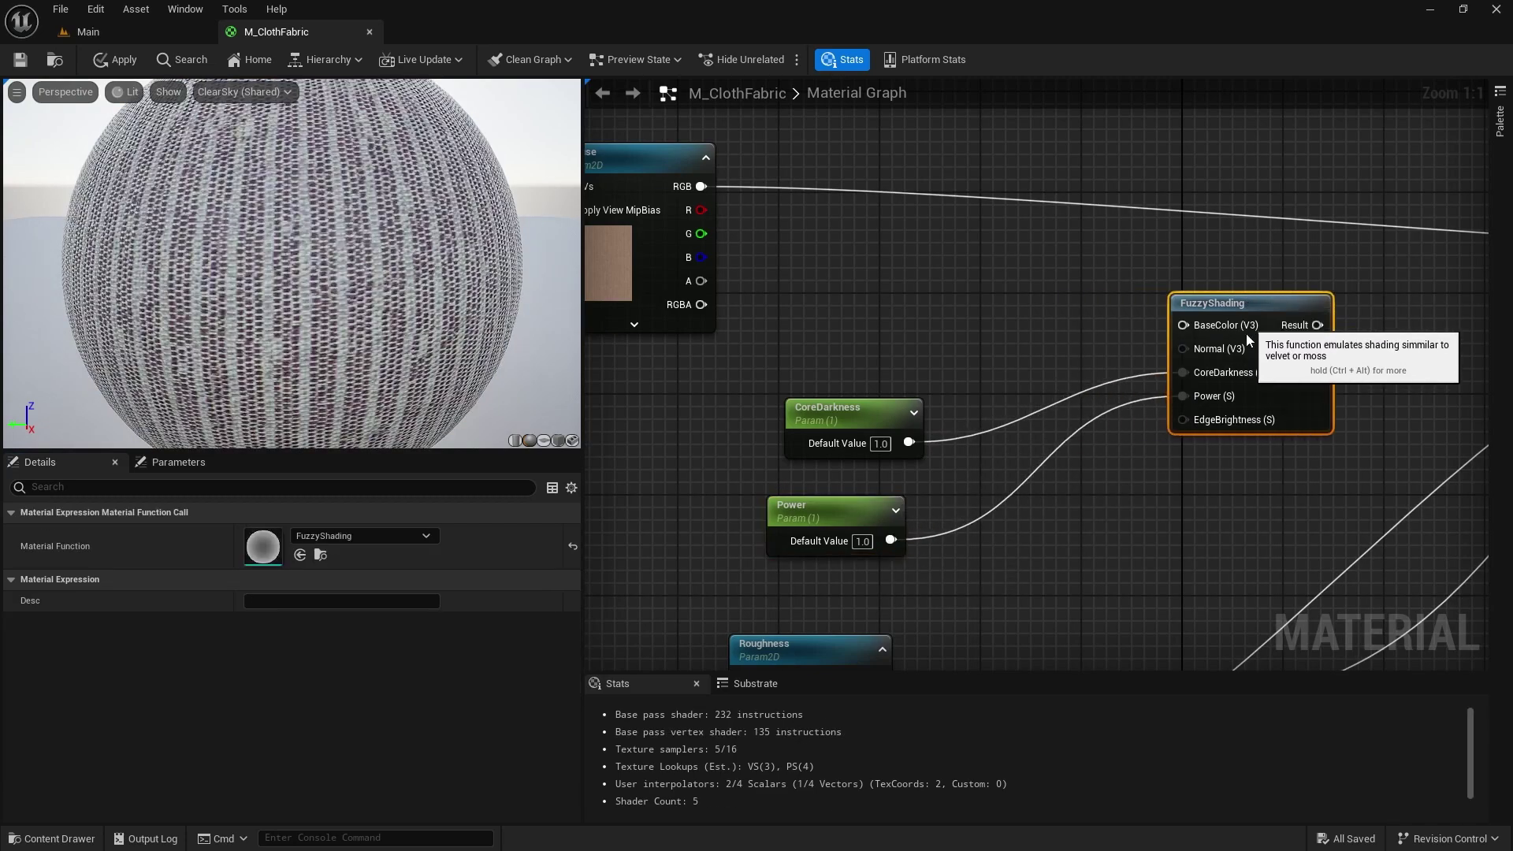
pyautogui.moveTo(970, 513); pyautogui.dragTo(882, 435, button='right')
pyautogui.moveTo(666, 303); pyautogui.dragTo(761, 441)
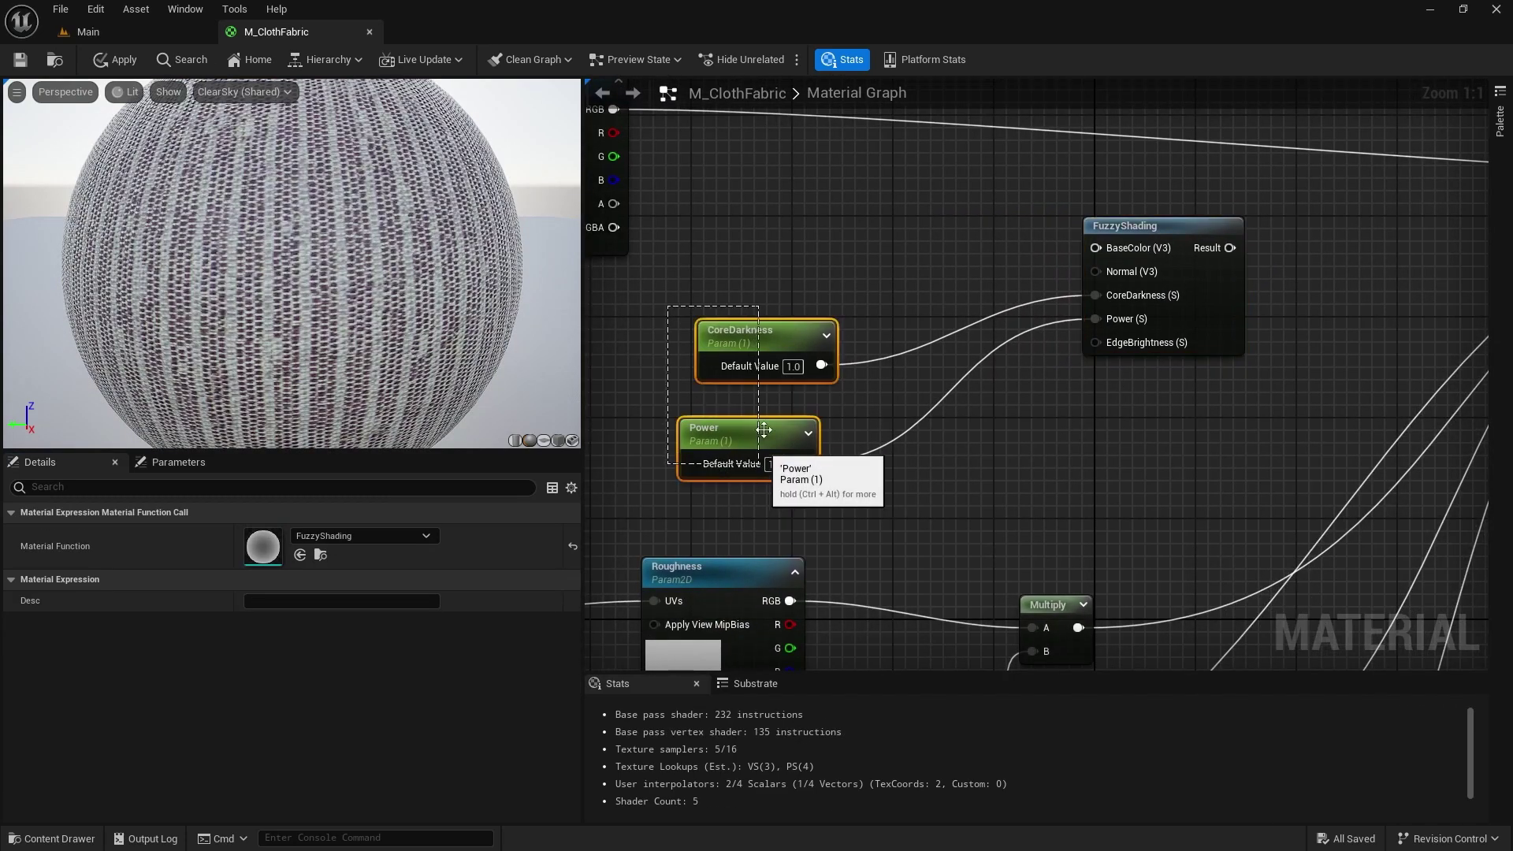
pyautogui.click(748, 285)
pyautogui.moveTo(660, 302); pyautogui.dragTo(750, 443)
pyautogui.moveTo(758, 363); pyautogui.dragTo(726, 271)
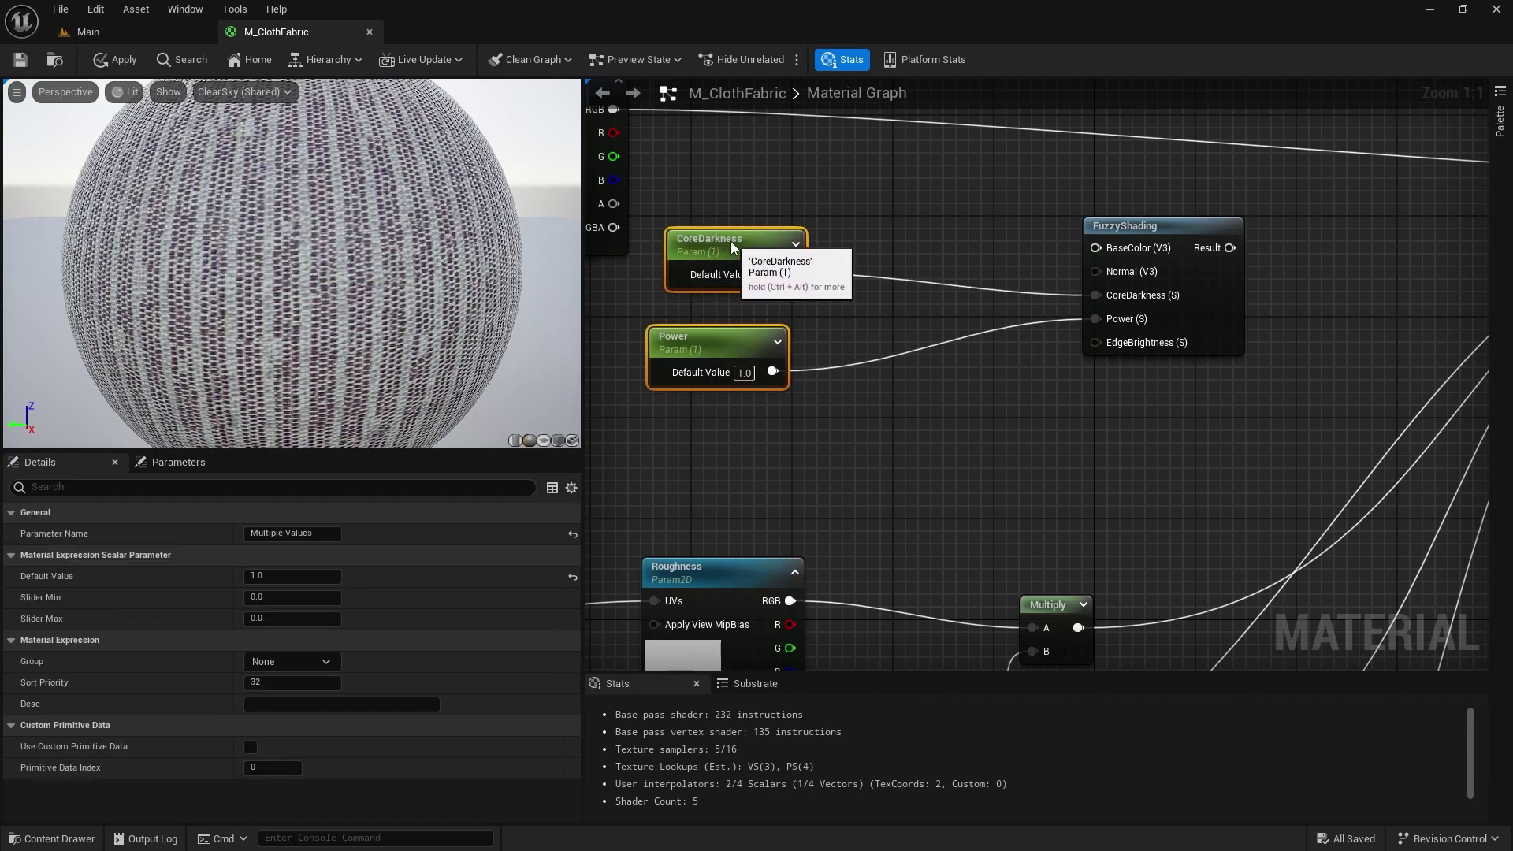
pyautogui.click(714, 349)
pyautogui.click(708, 447)
# Paste another parameter, wire it to EdgeBrightness, and rename it EsgeBrightness.
pyautogui.hotkey('ctrl', 'v')
pyautogui.moveTo(828, 489); pyautogui.dragTo(1125, 344)
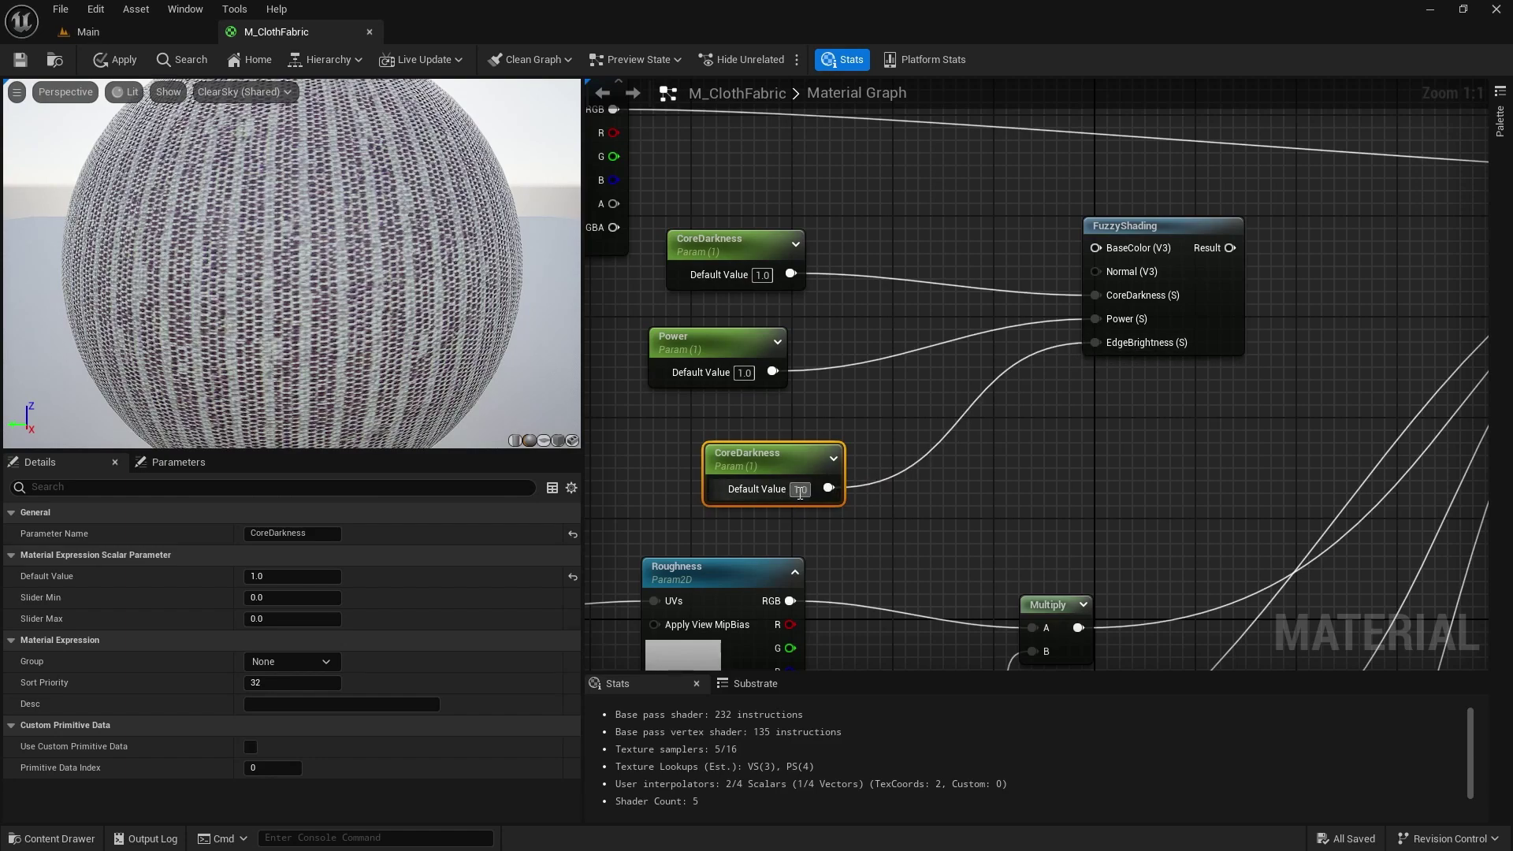
pyautogui.click(300, 534)
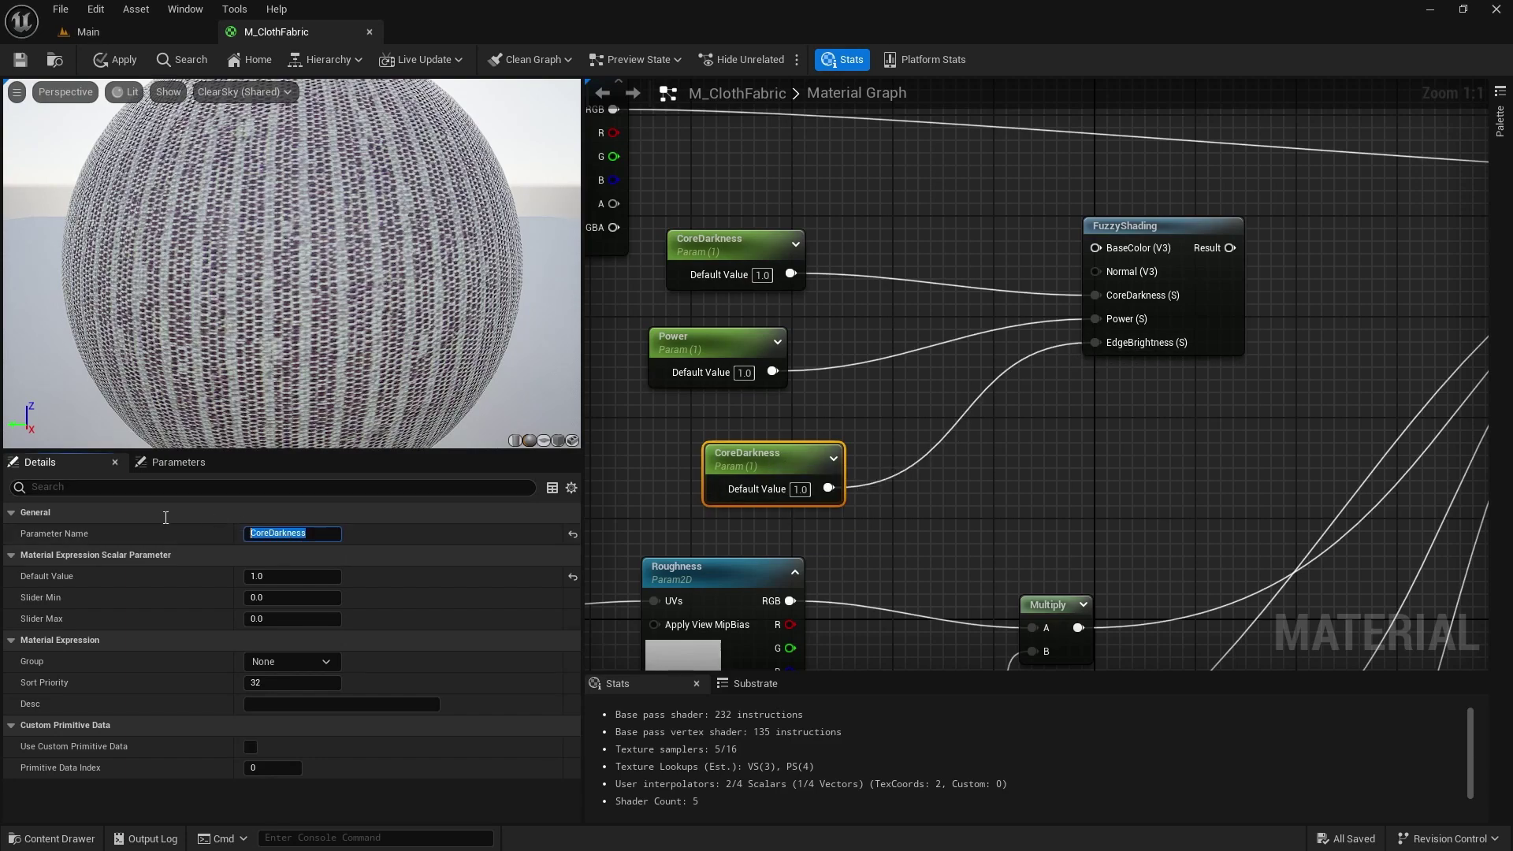
pyautogui.write('EsgeBrightness')
pyautogui.press('Return')
# Connect the Diffuse texture to FuzzyShading's BaseColor and the Normal texture to its Normal input.
pyautogui.moveTo(1096, 417); pyautogui.dragTo(1004, 437, button='right')
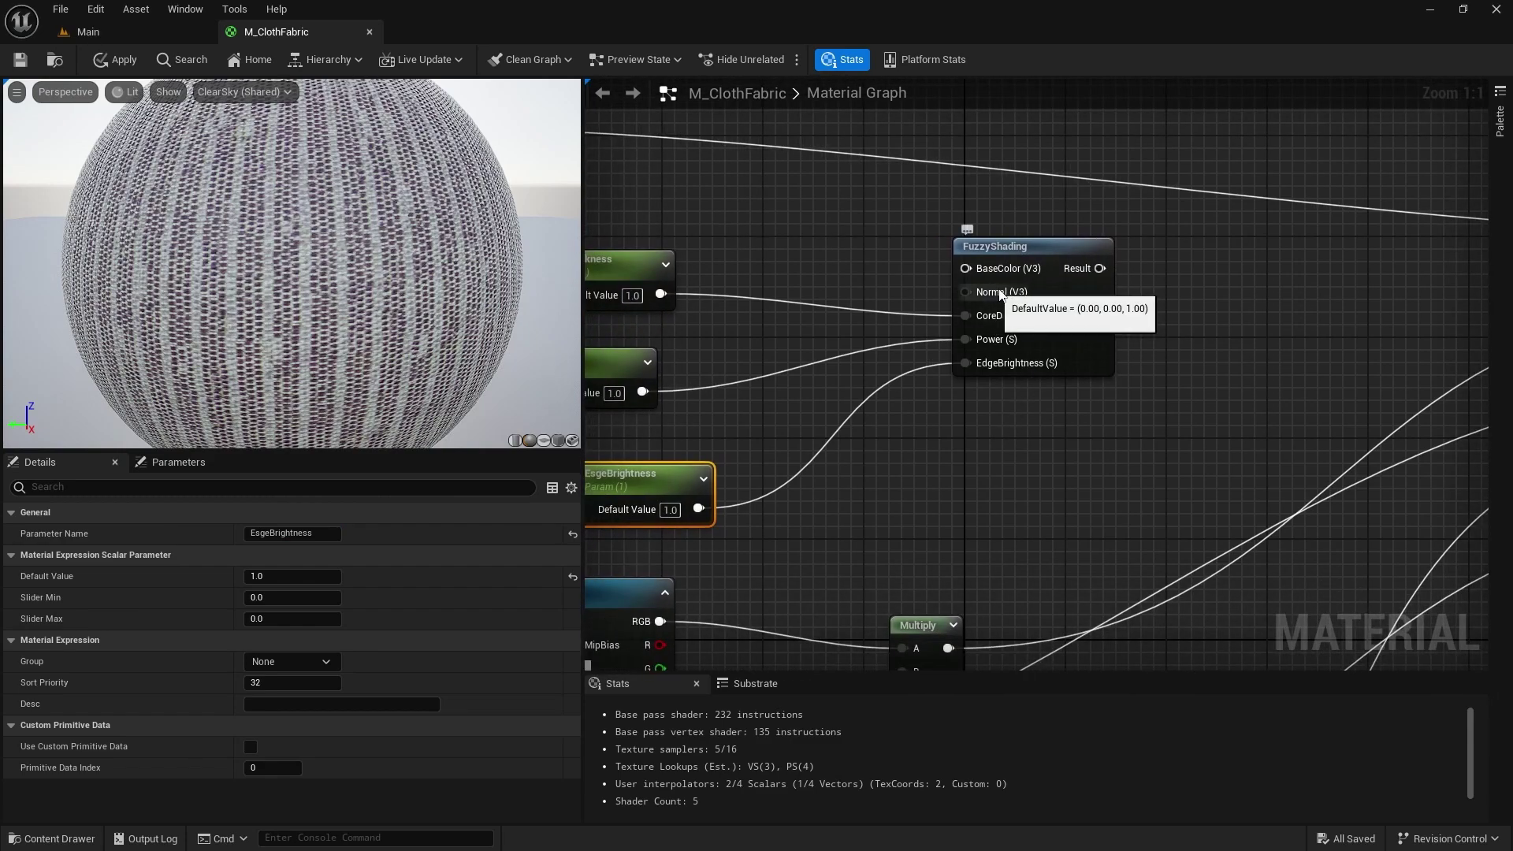
pyautogui.moveTo(847, 244); pyautogui.dragTo(1016, 323, button='right')
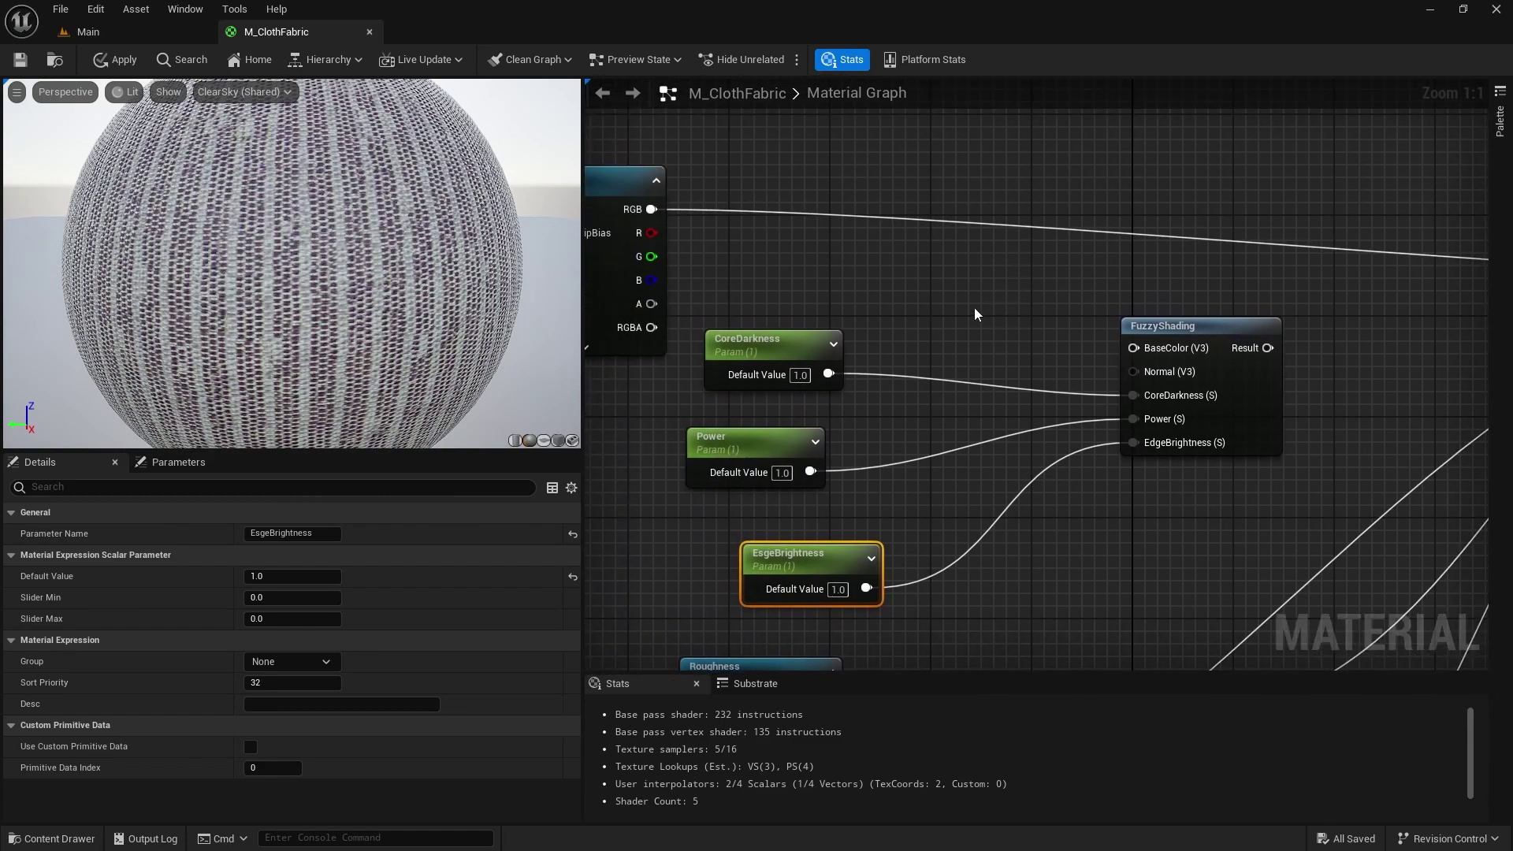
pyautogui.scroll(-3, 974, 308)
pyautogui.scroll(2, 952, 440)
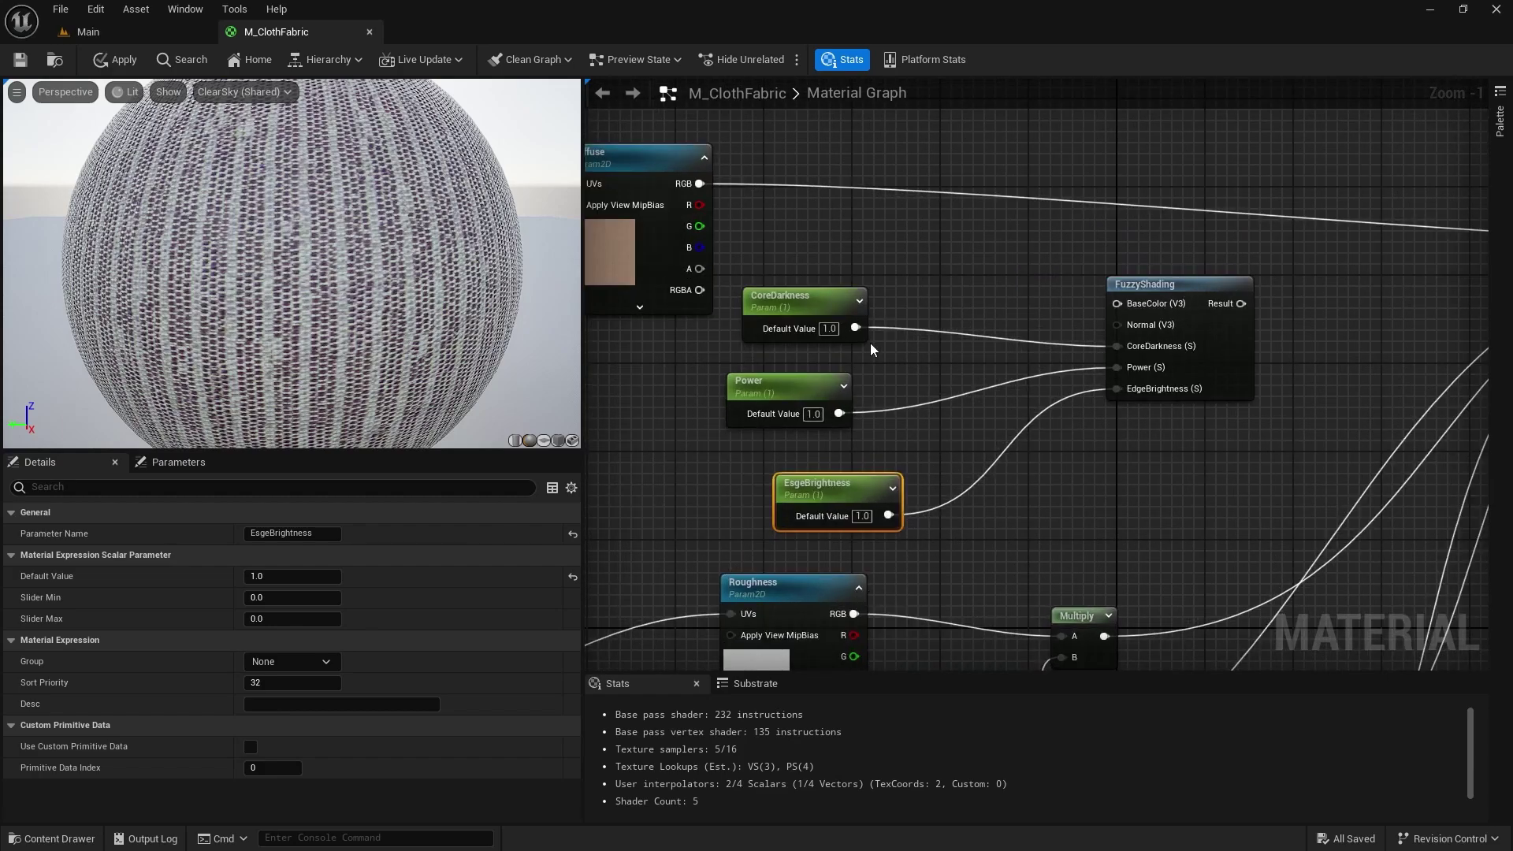
pyautogui.moveTo(700, 183); pyautogui.dragTo(1117, 303)
pyautogui.scroll(-4, 1123, 471)
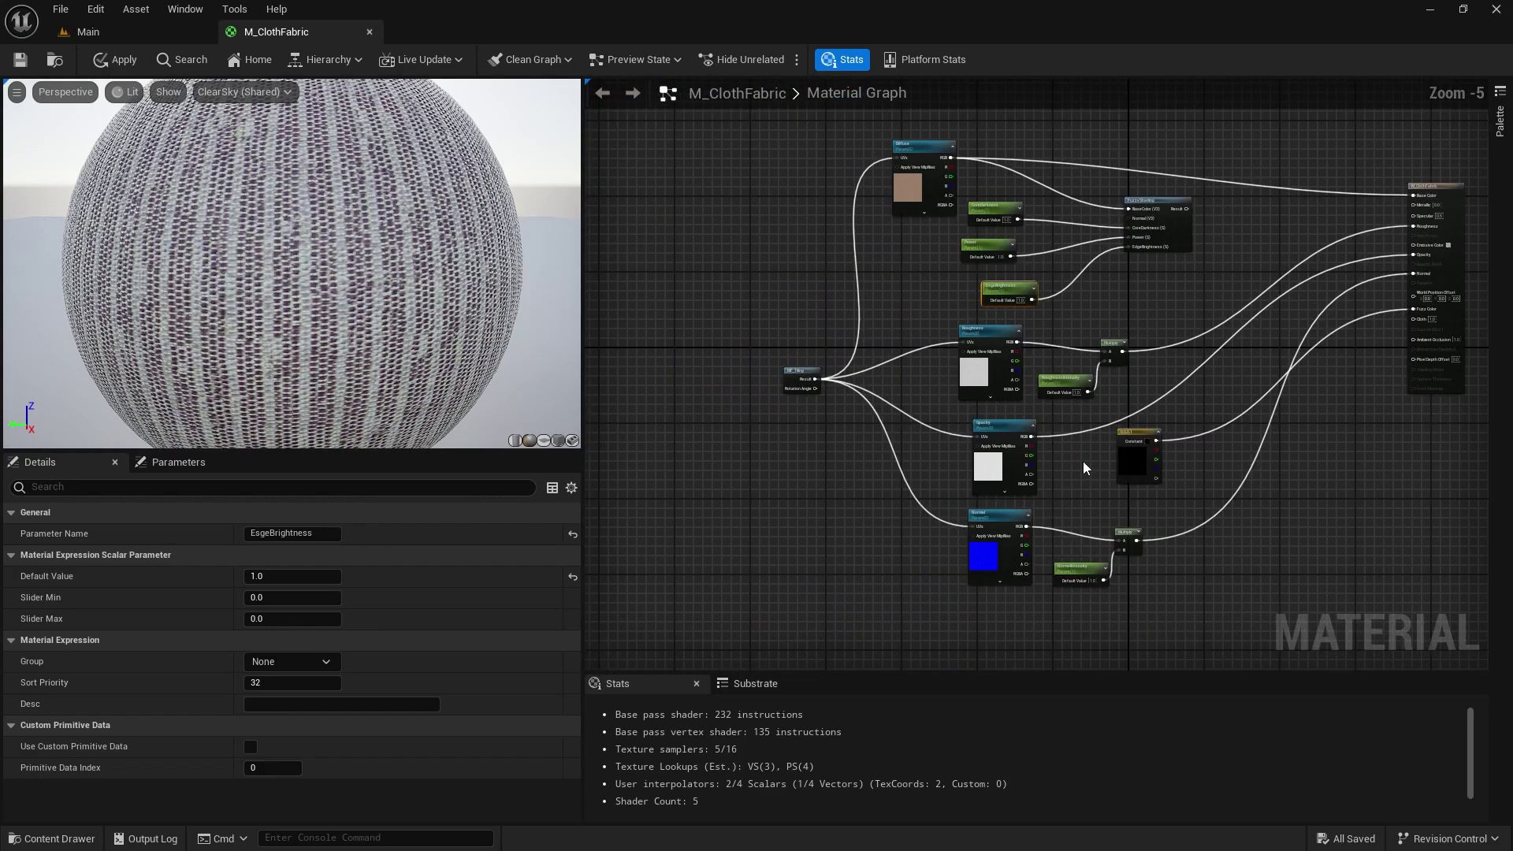
pyautogui.moveTo(1027, 525); pyautogui.dragTo(1131, 219)
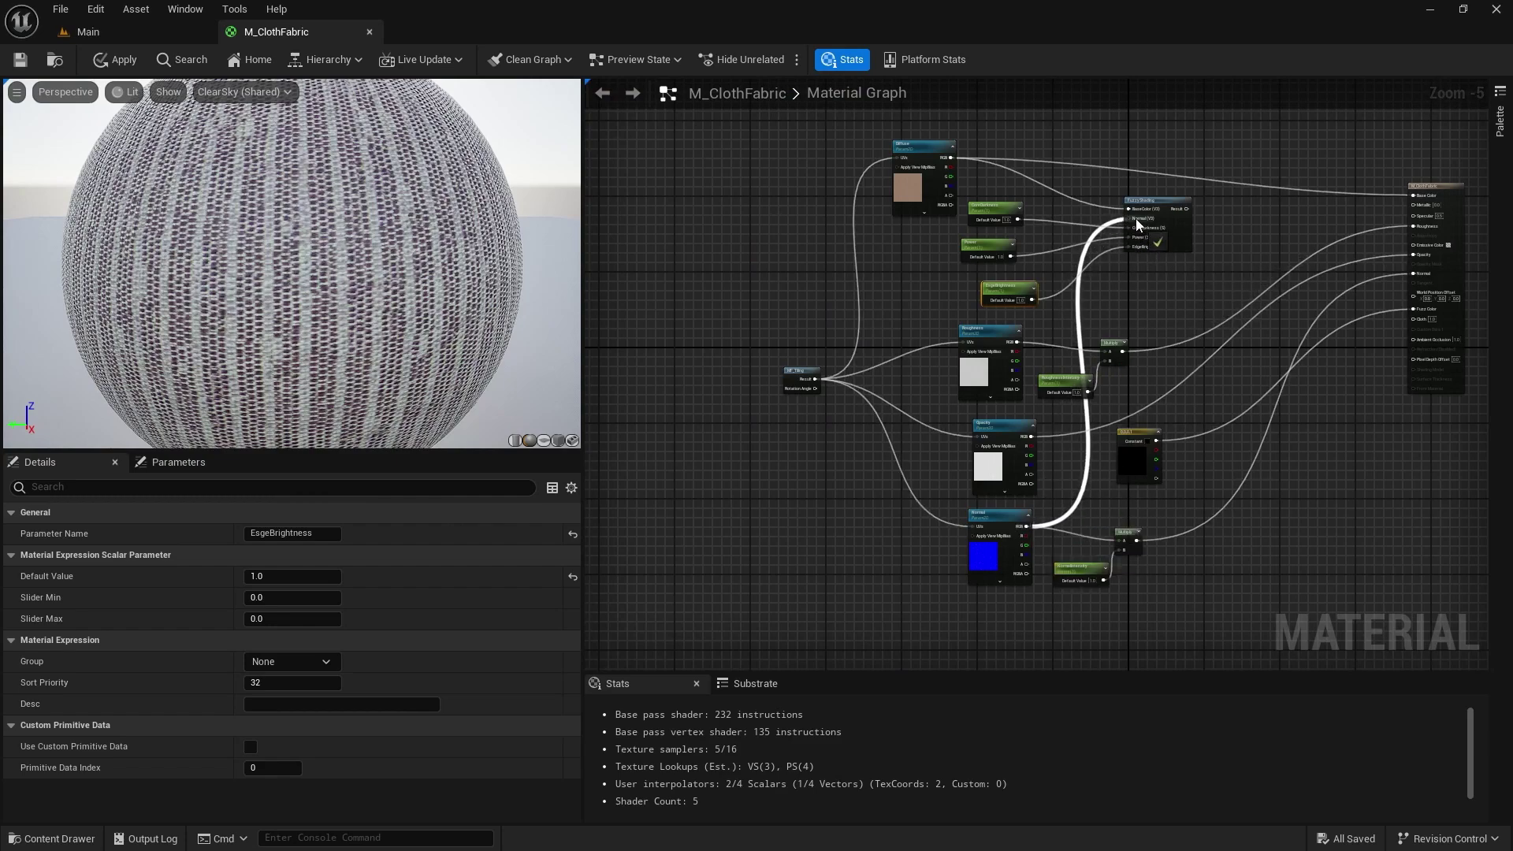
# Route FuzzyShading's Result into M_ClothFabric's Base Color.
pyautogui.scroll(3, 1182, 292)
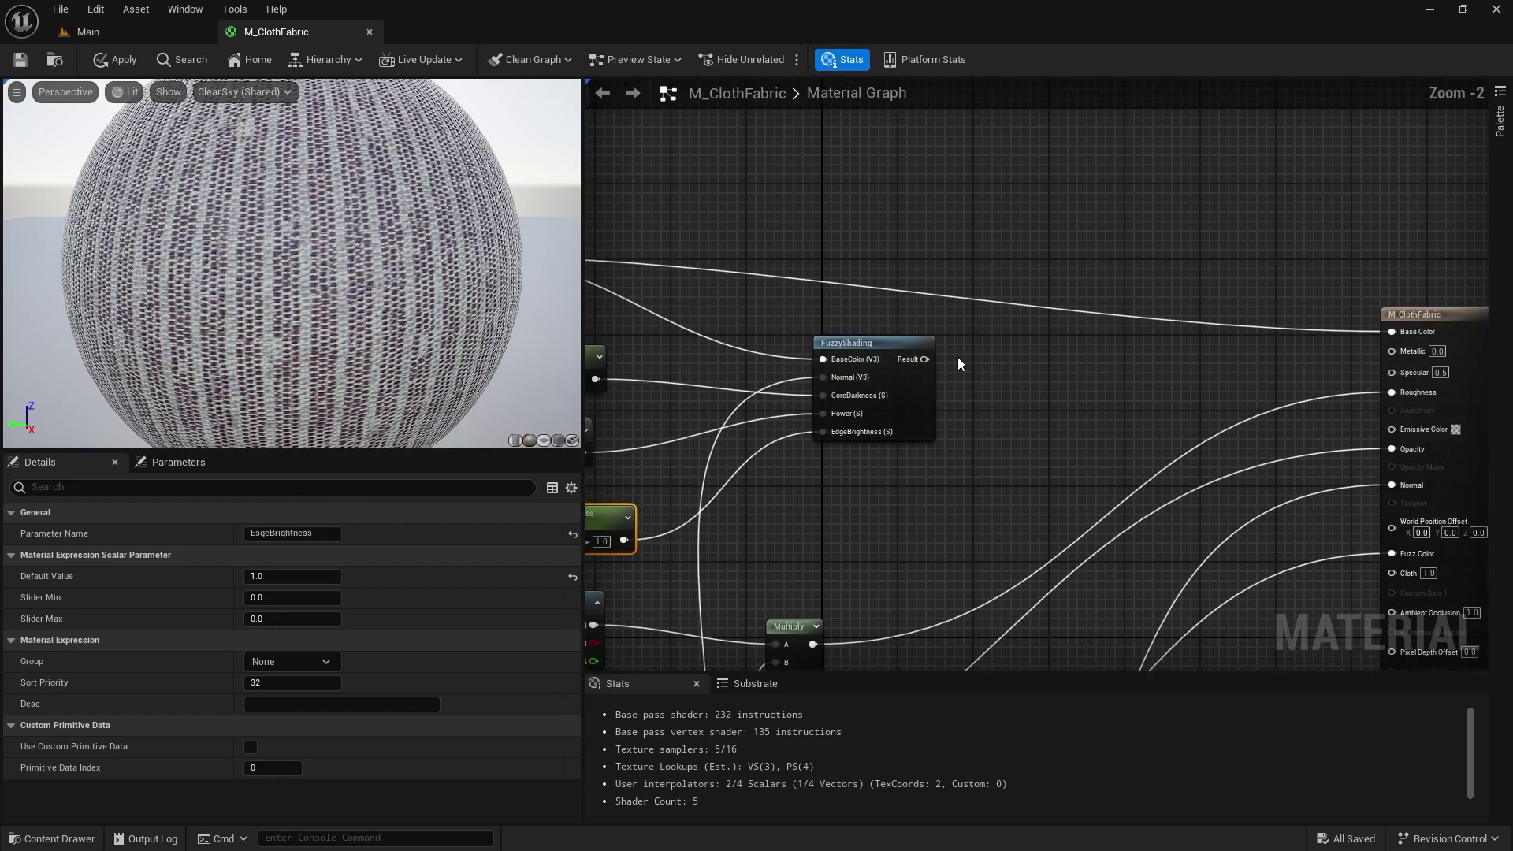
pyautogui.moveTo(927, 362); pyautogui.dragTo(1403, 334)
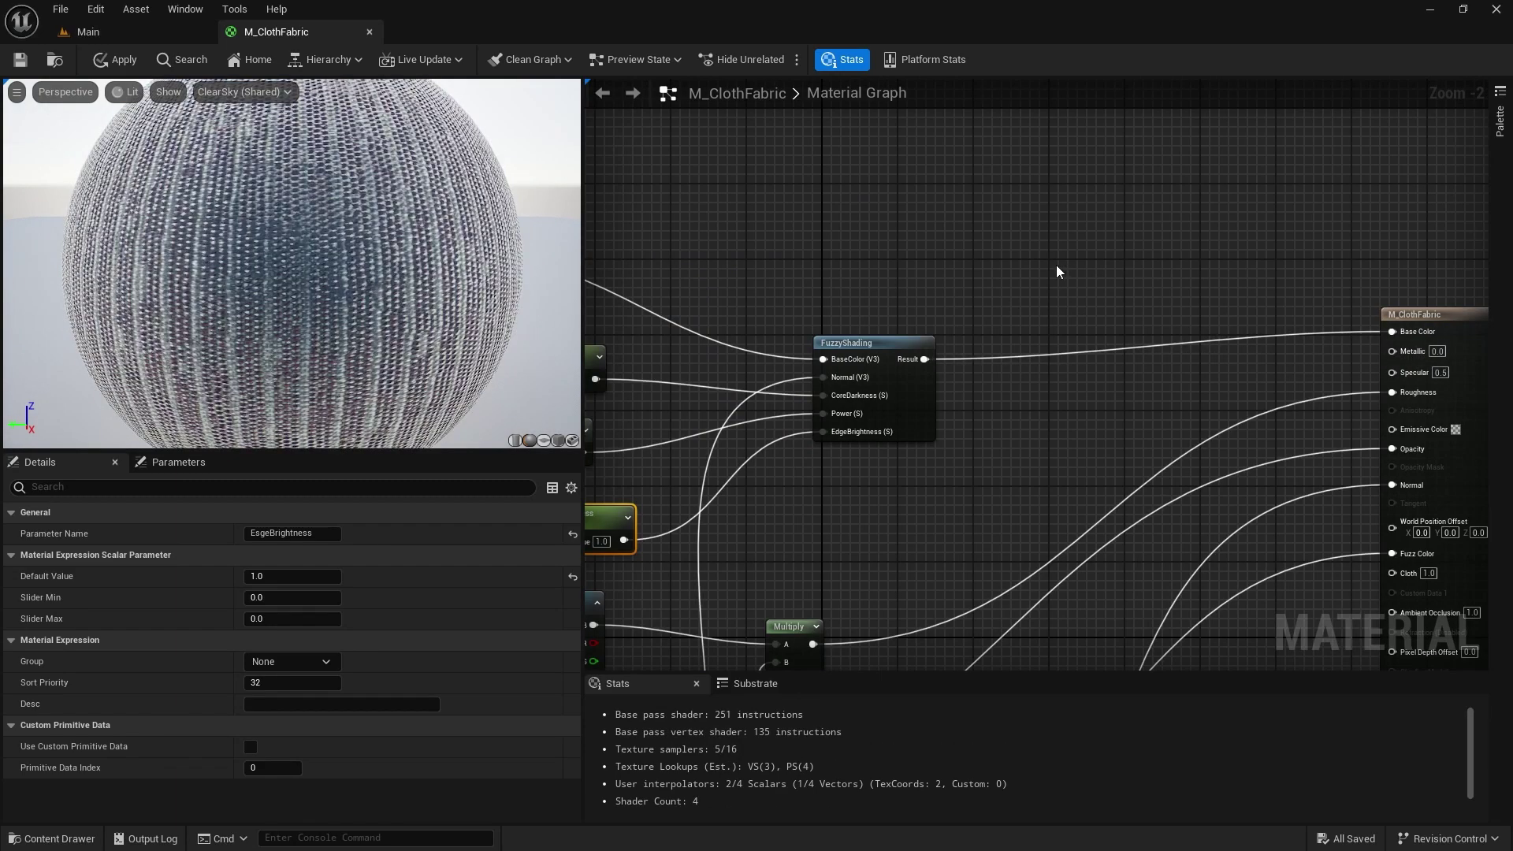
pyautogui.moveTo(749, 306); pyautogui.dragTo(987, 249, button='right')
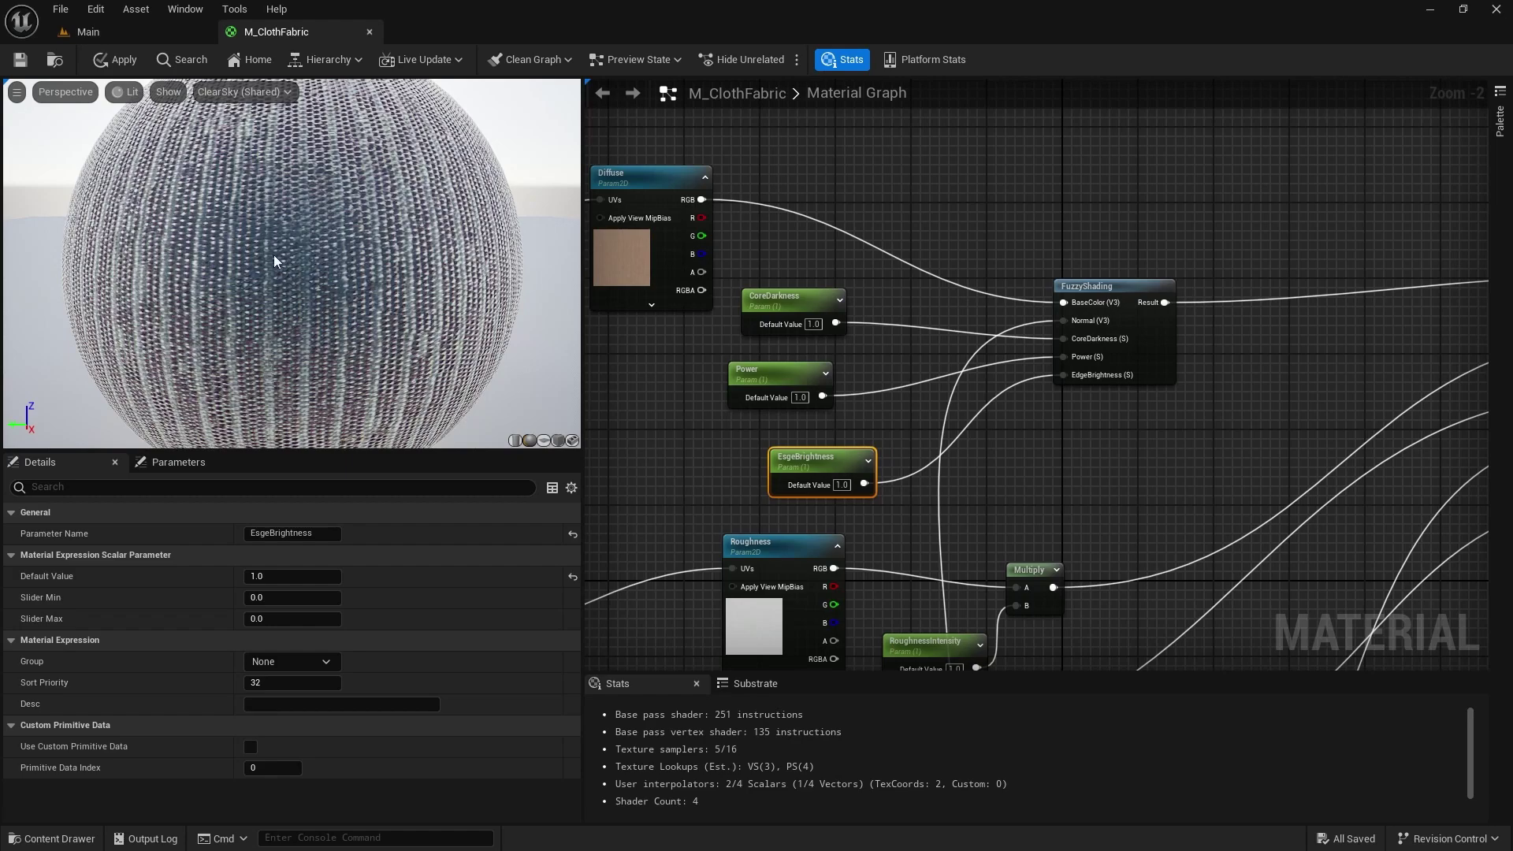
# Set CoreDarkness, Power and EsgeBrightness defaults to 0.0 and apply the material changes.
pyautogui.click(821, 326)
pyautogui.write('0')
pyautogui.press('Return')
pyautogui.click(804, 398)
pyautogui.click(800, 397)
pyautogui.write('0')
pyautogui.press('Return')
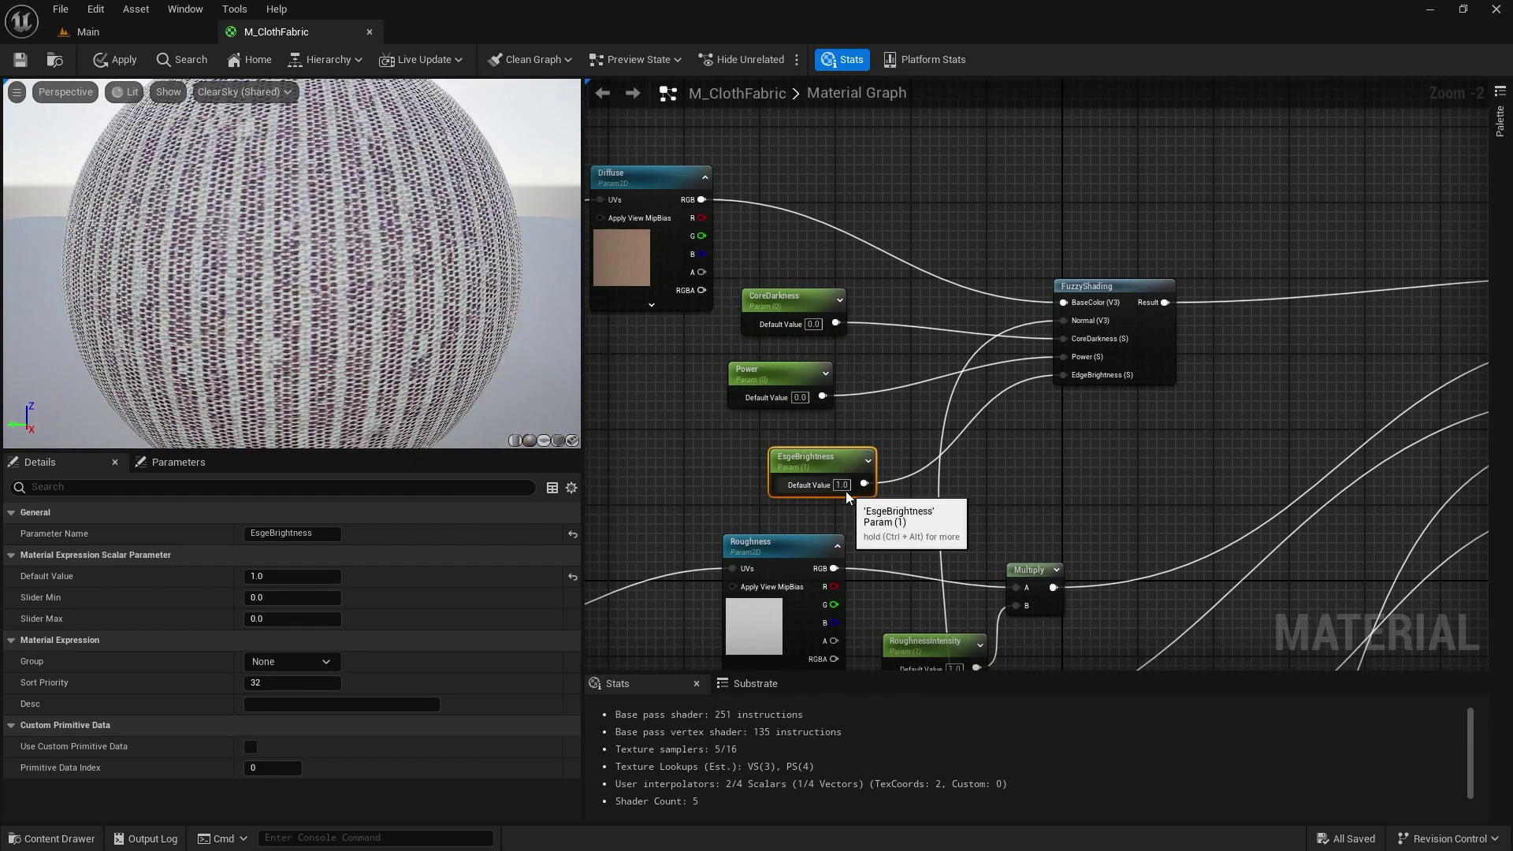
pyautogui.write('0')
pyautogui.press('Return')
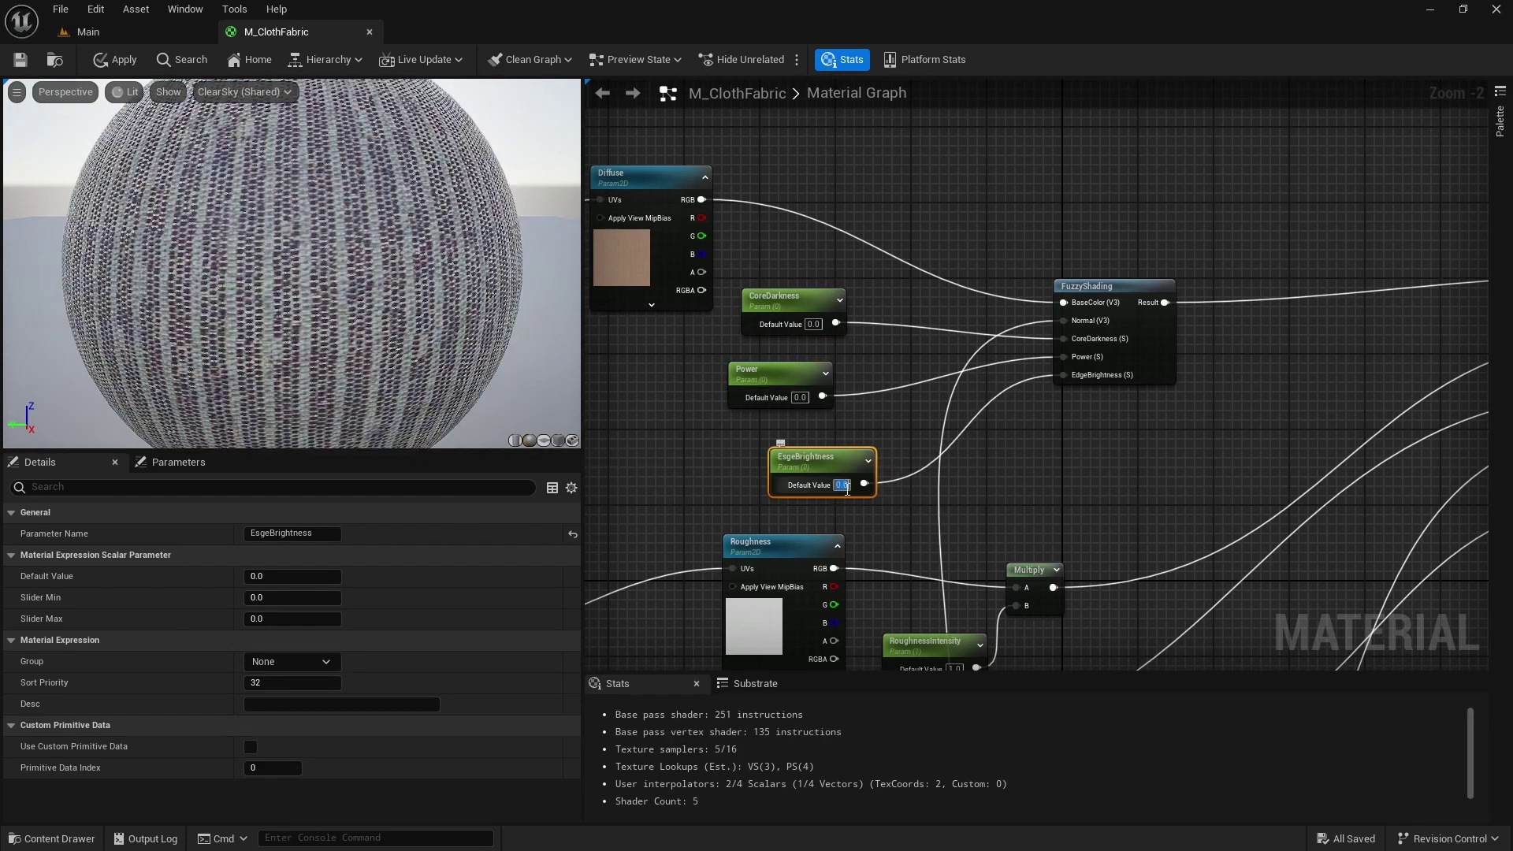
pyautogui.click(887, 434)
pyautogui.click(20, 63)
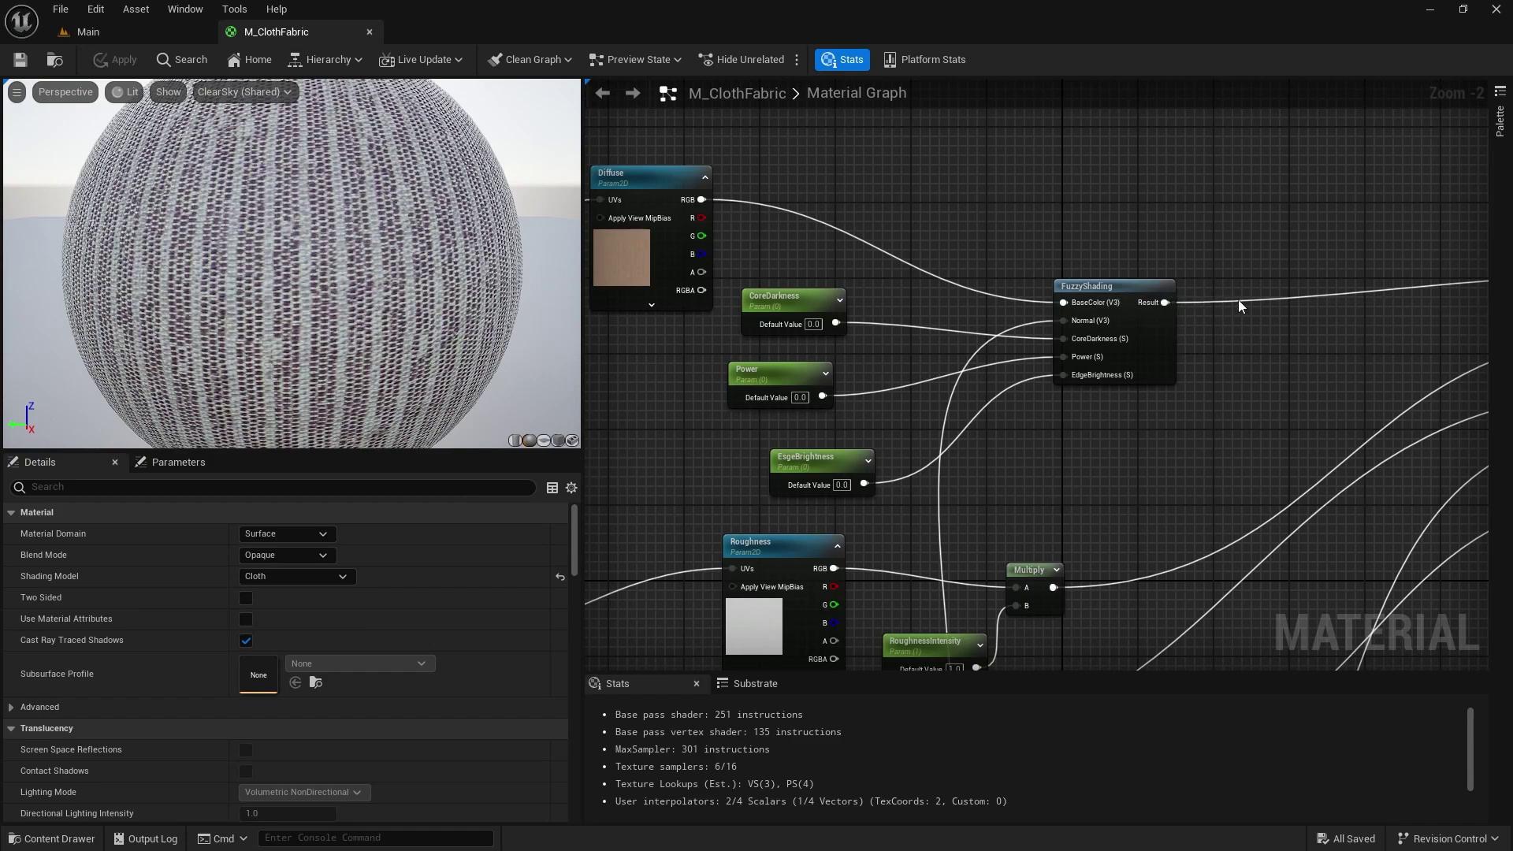
# Add a HueShift node and feed FuzzyShading's Result into its Texture input.
pyautogui.moveTo(1279, 346); pyautogui.dragTo(949, 424, button='right')
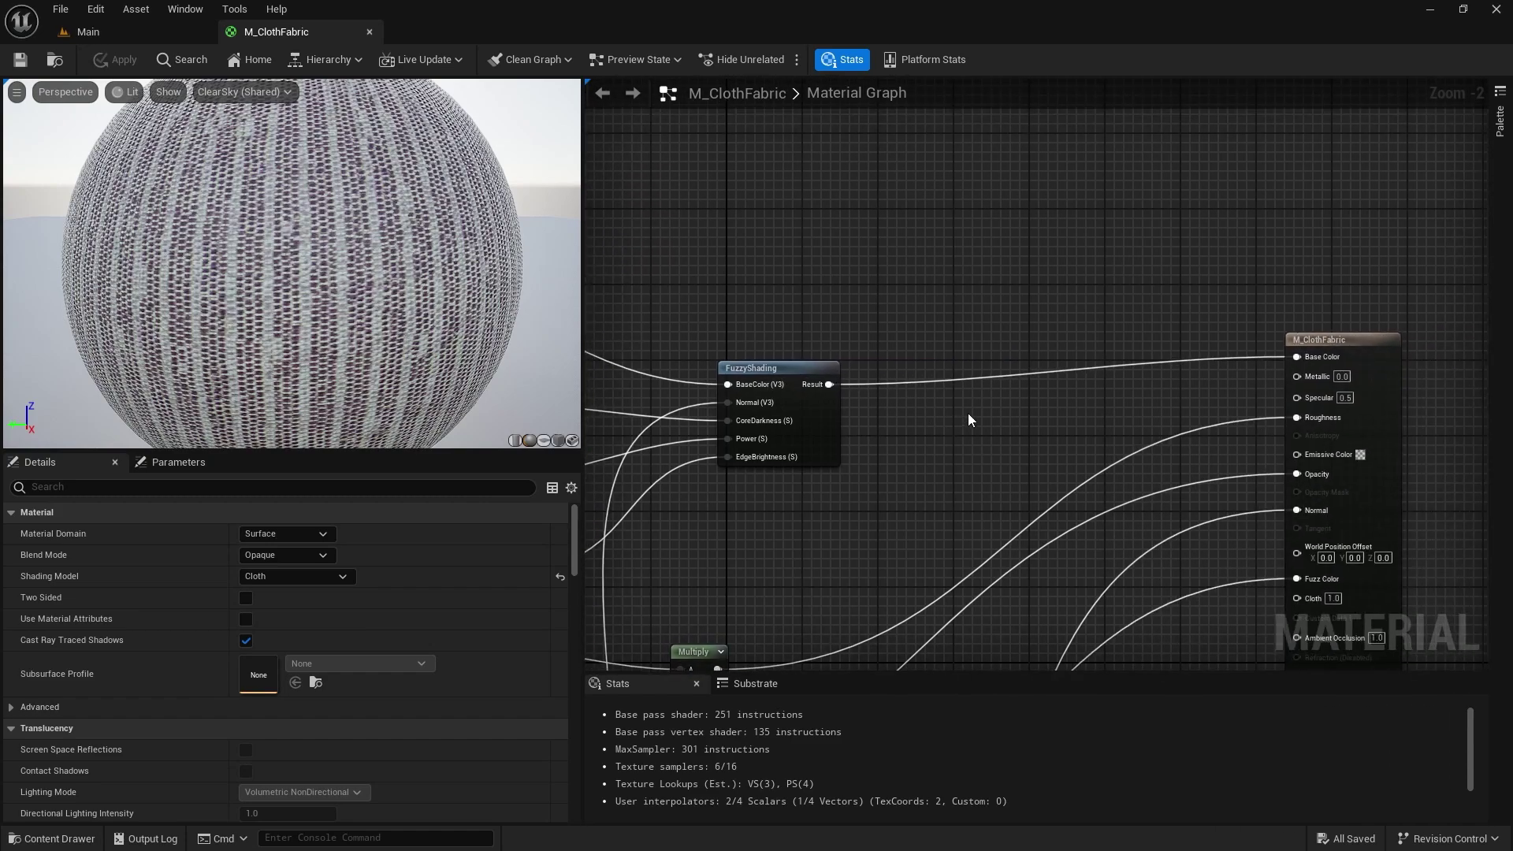
pyautogui.rightClick(958, 404)
pyautogui.write('hueshi')
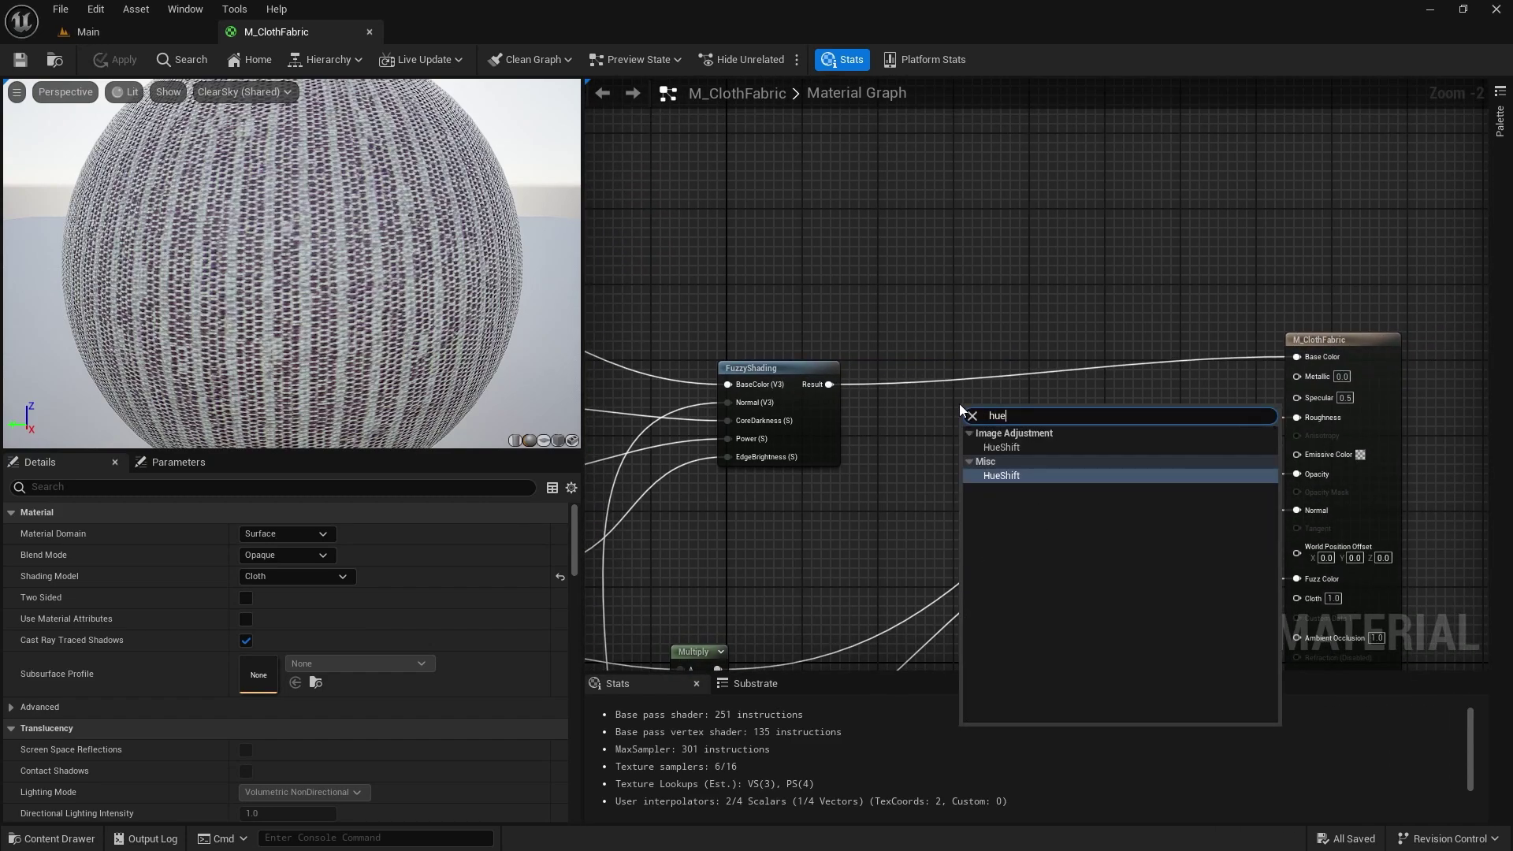
pyautogui.click(1001, 447)
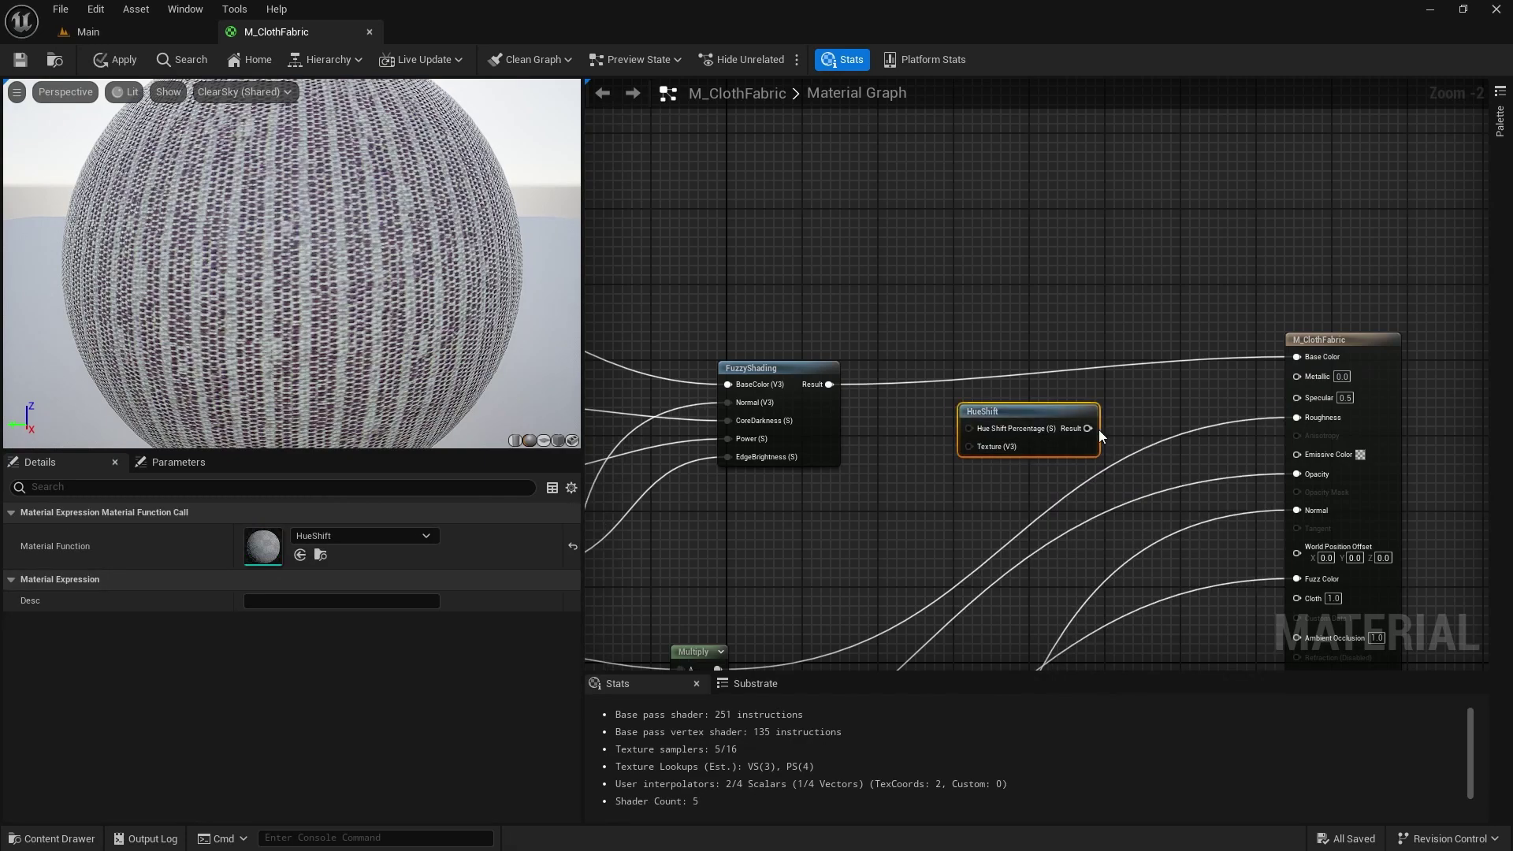
pyautogui.moveTo(1032, 410); pyautogui.dragTo(1052, 343)
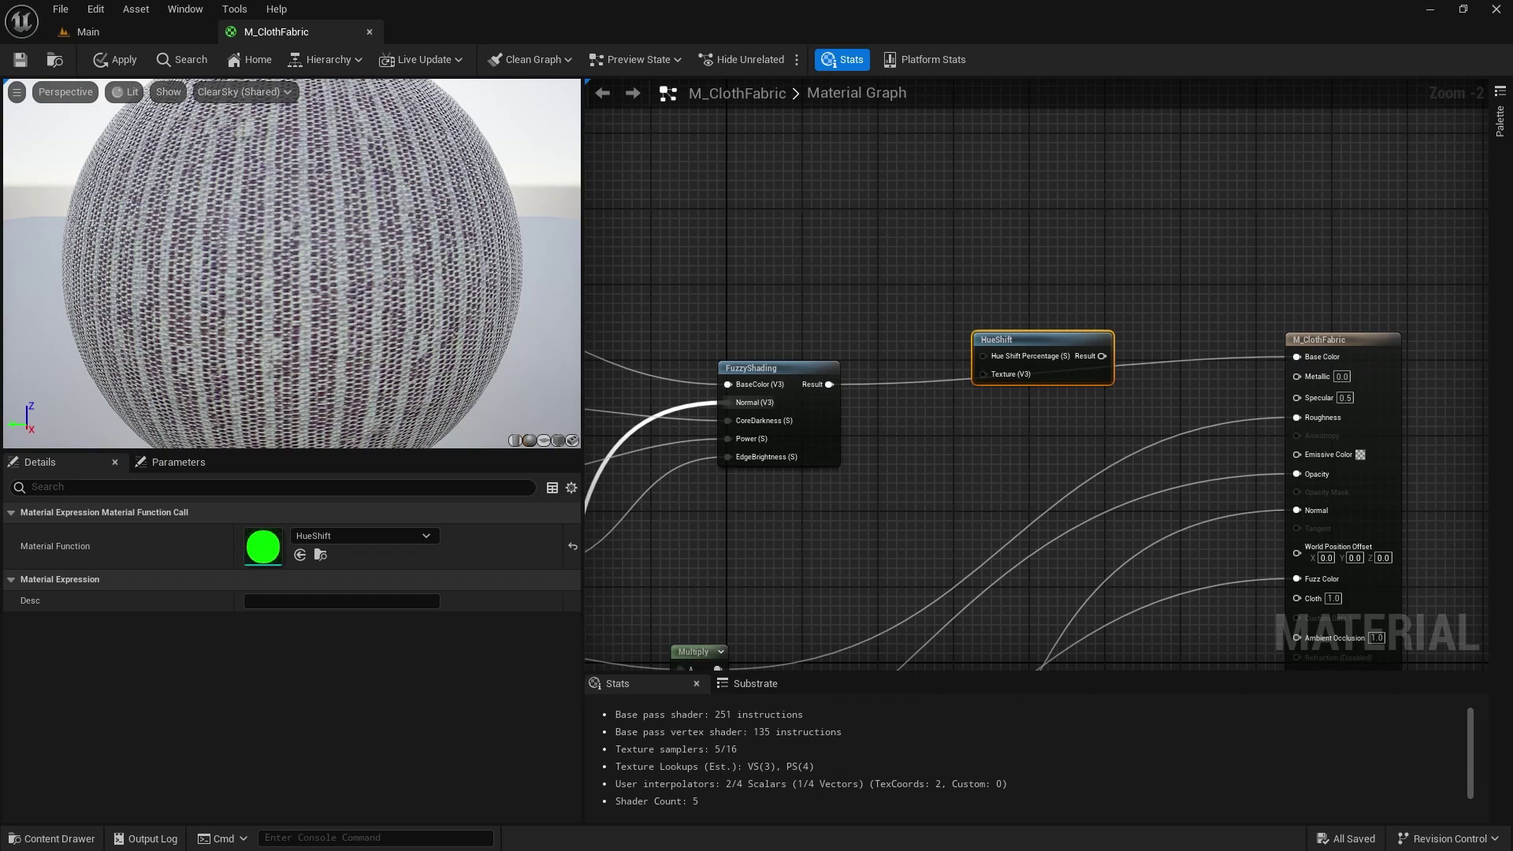
pyautogui.moveTo(829, 384); pyautogui.dragTo(1094, 315)
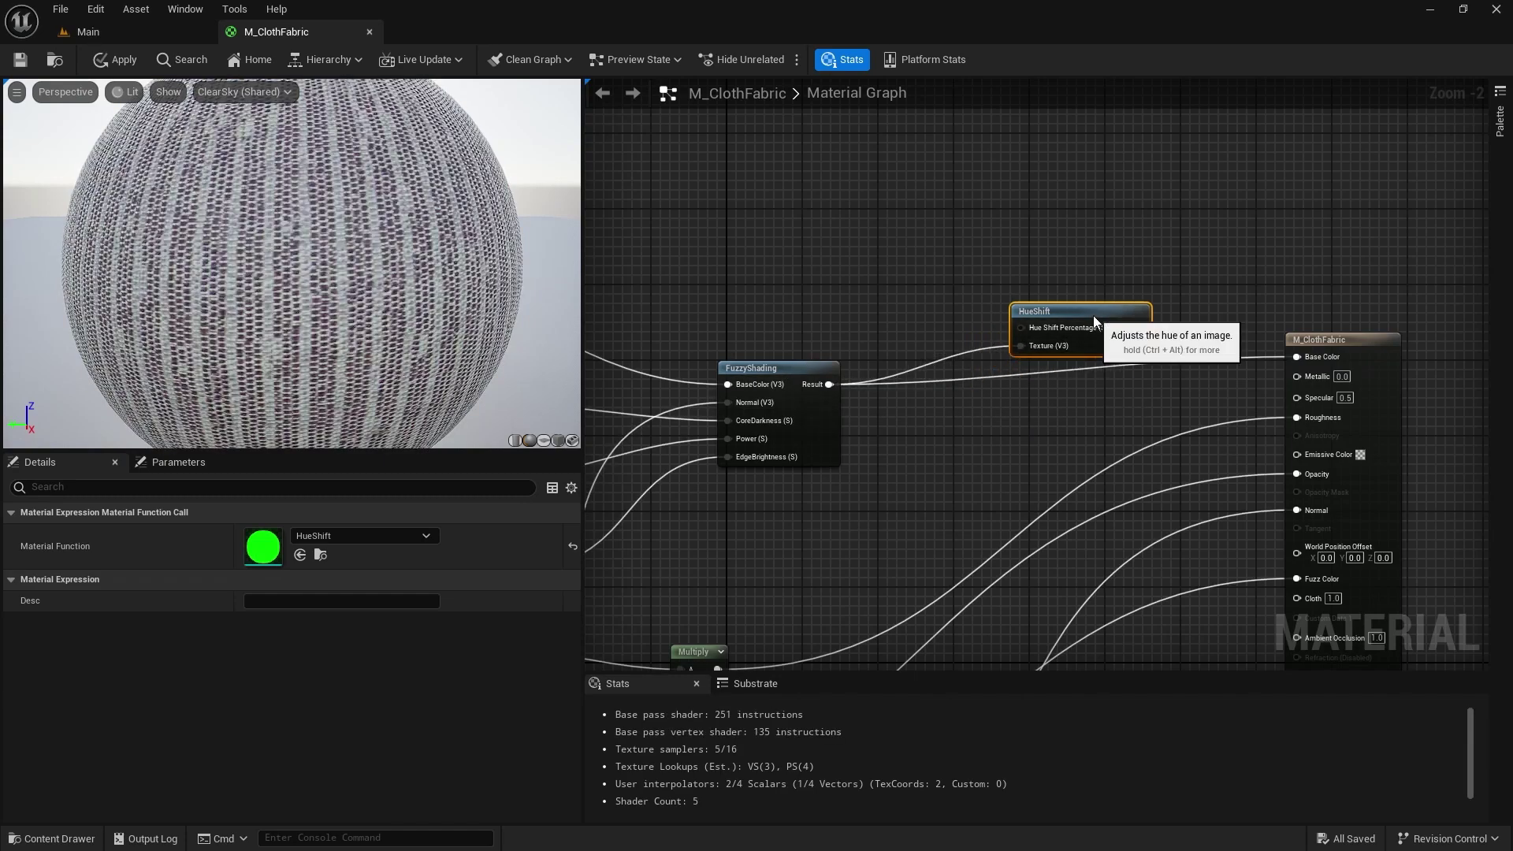
# Add a HUE scalar parameter beside HueShift, wire HueShift's Result to Base Color, and apply.
pyautogui.click(900, 281)
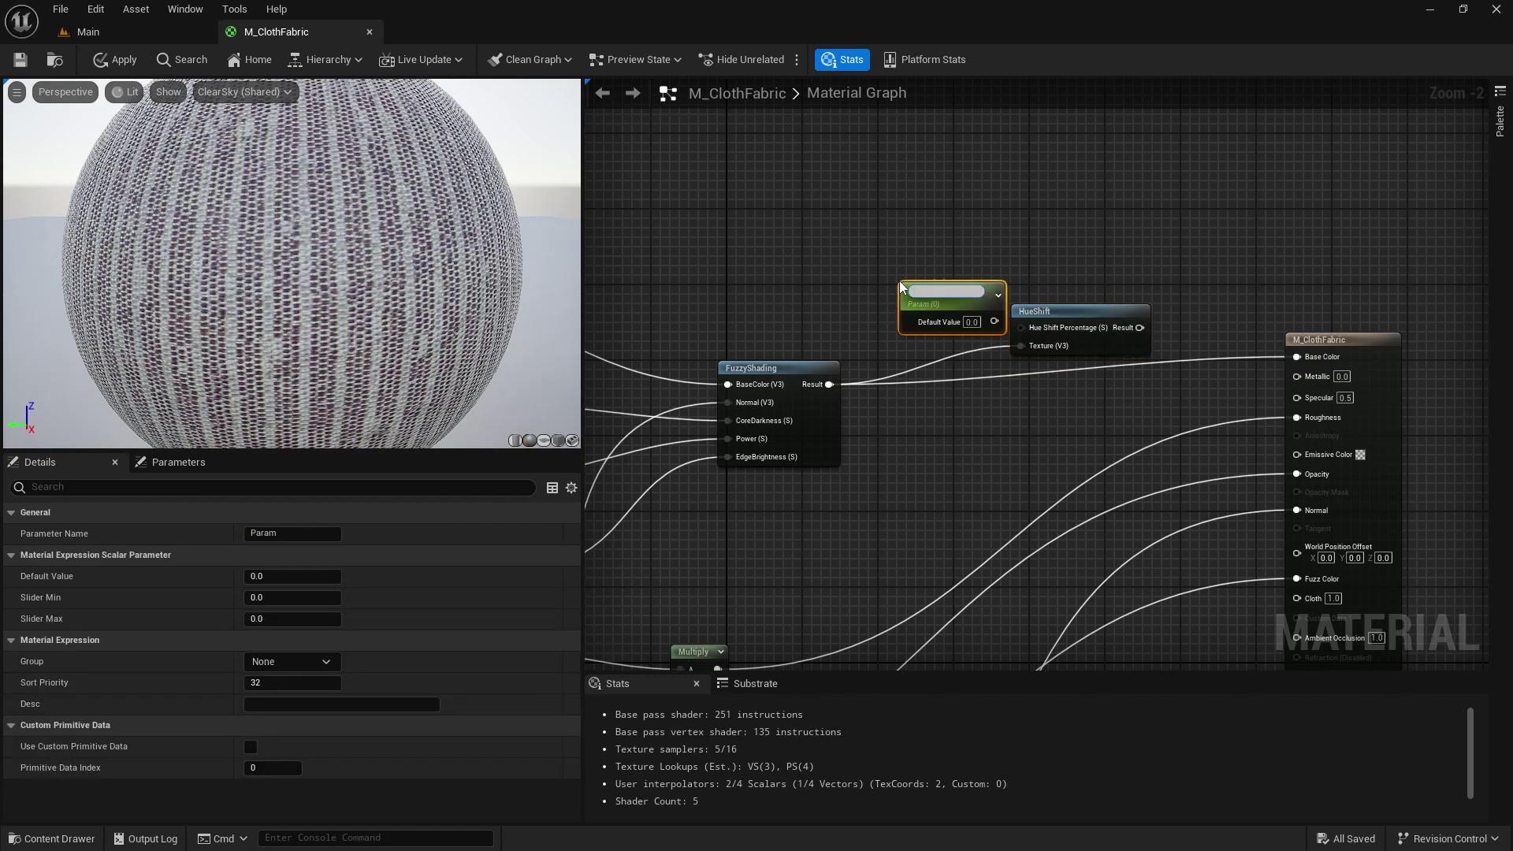
pyautogui.write('HUES')
pyautogui.moveTo(976, 304); pyautogui.dragTo(1022, 328)
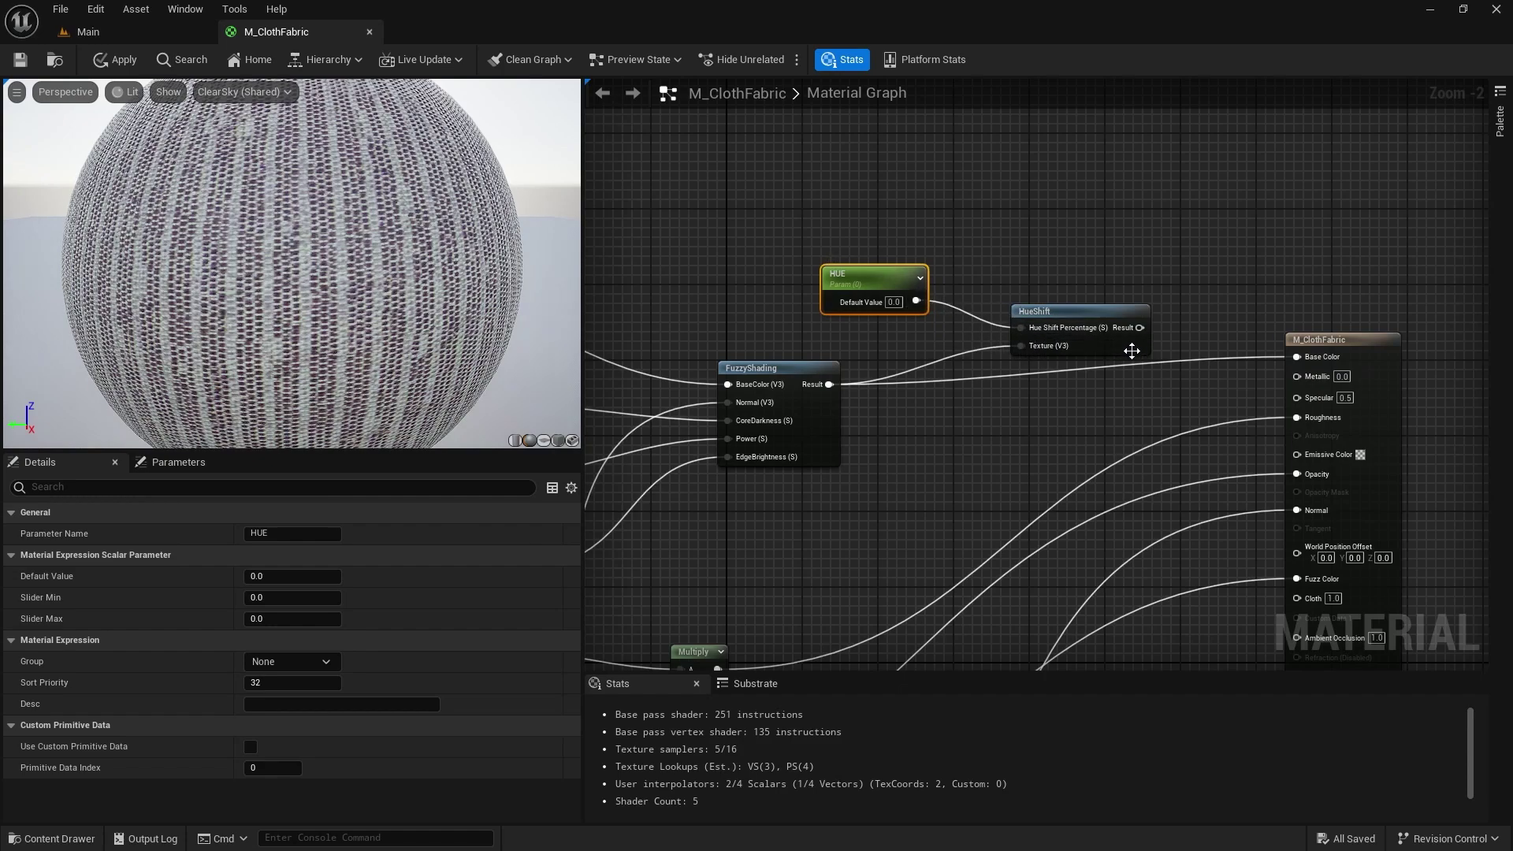
pyautogui.moveTo(1141, 328); pyautogui.dragTo(1313, 361)
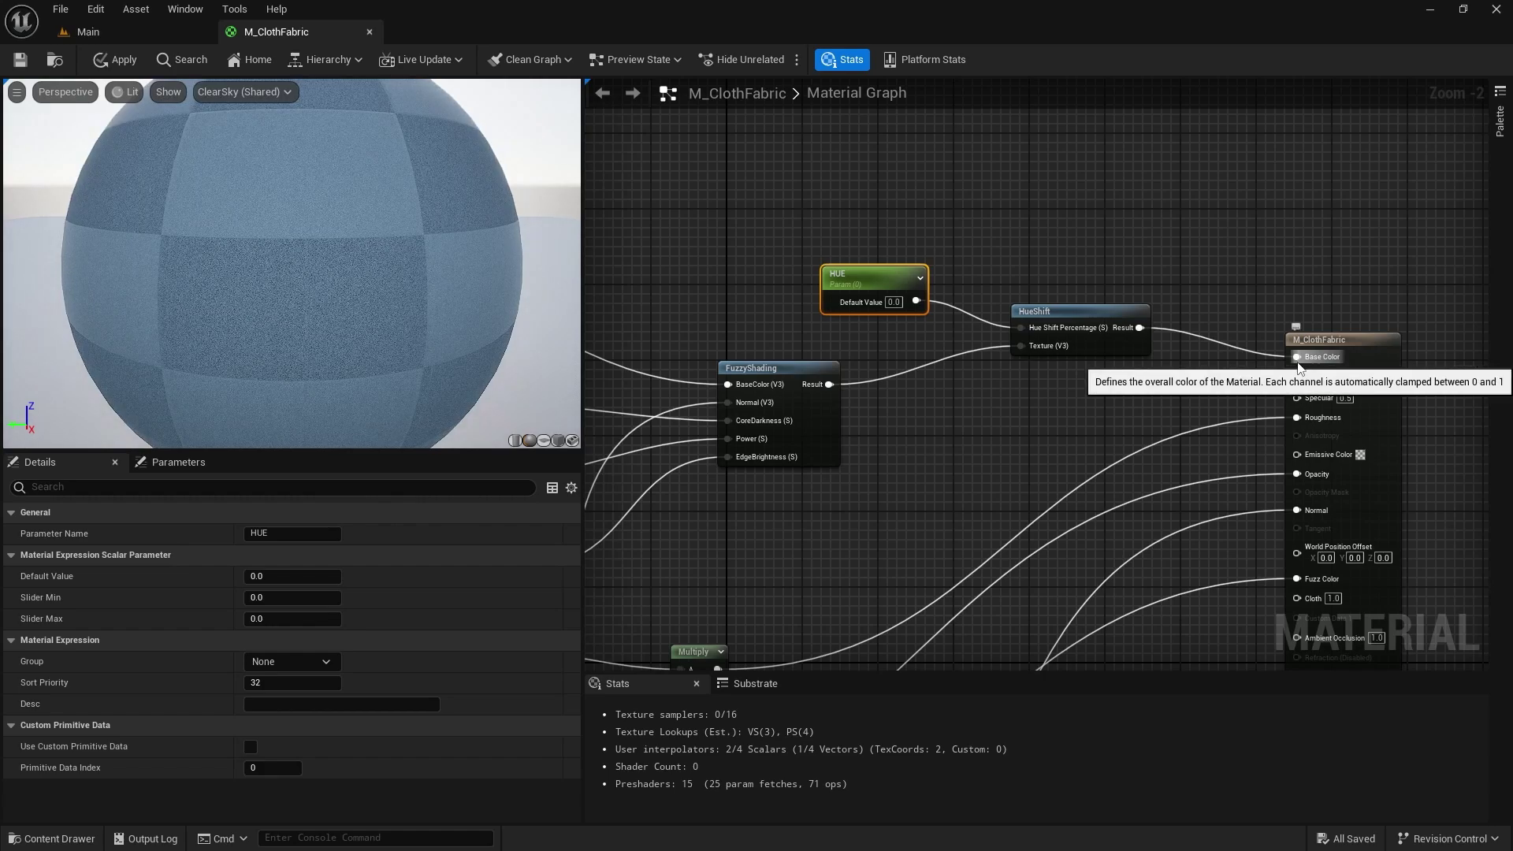
pyautogui.click(21, 61)
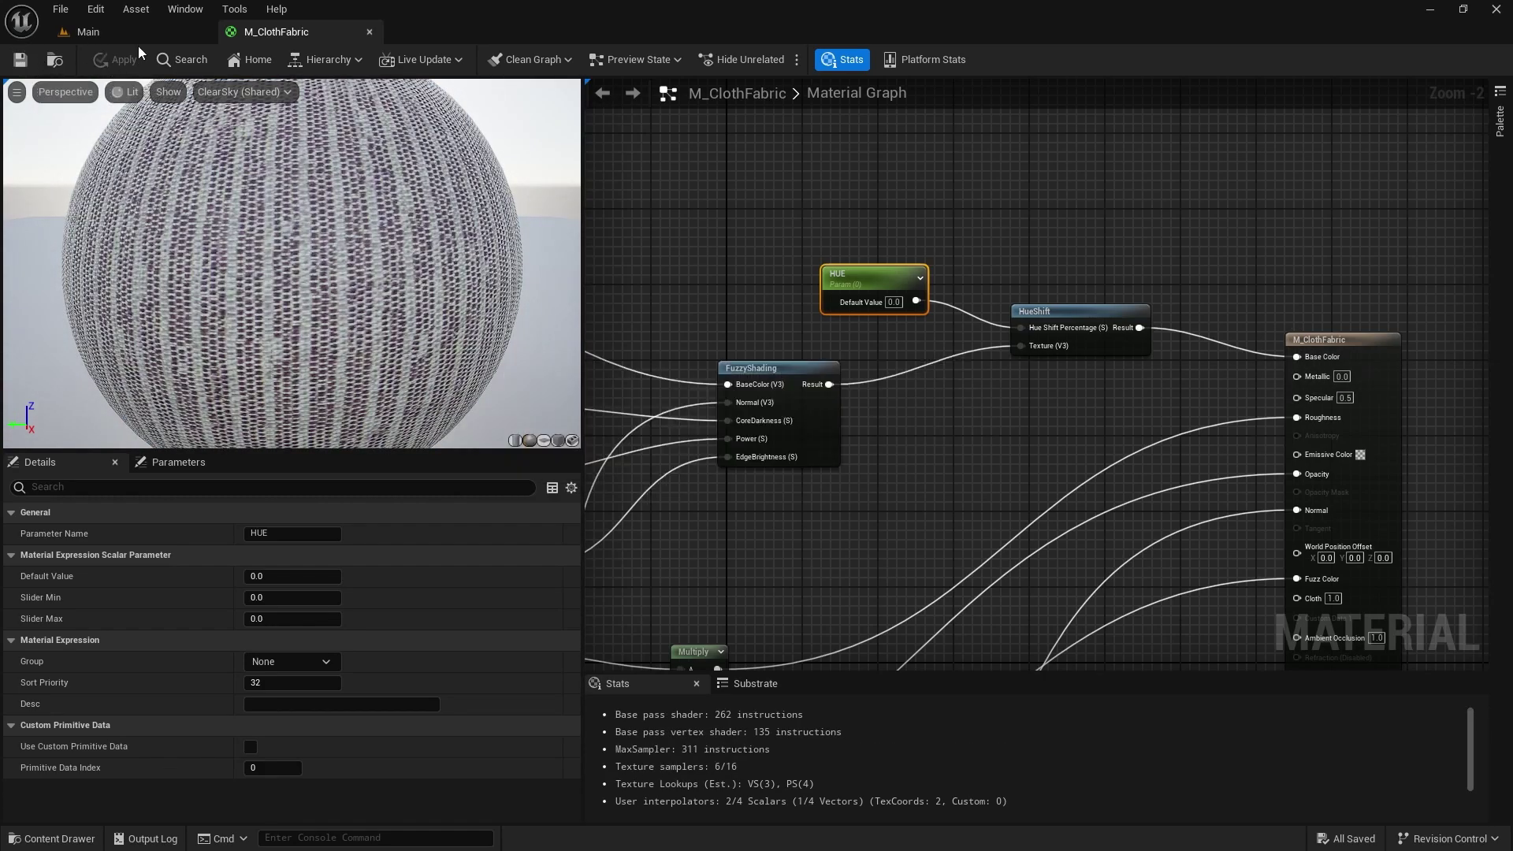
pyautogui.click(83, 31)
# In the Cloth folder, duplicate M_ClothFabric, rename it M_ClothFabricNOpacity, and open it.
pyautogui.click(53, 838)
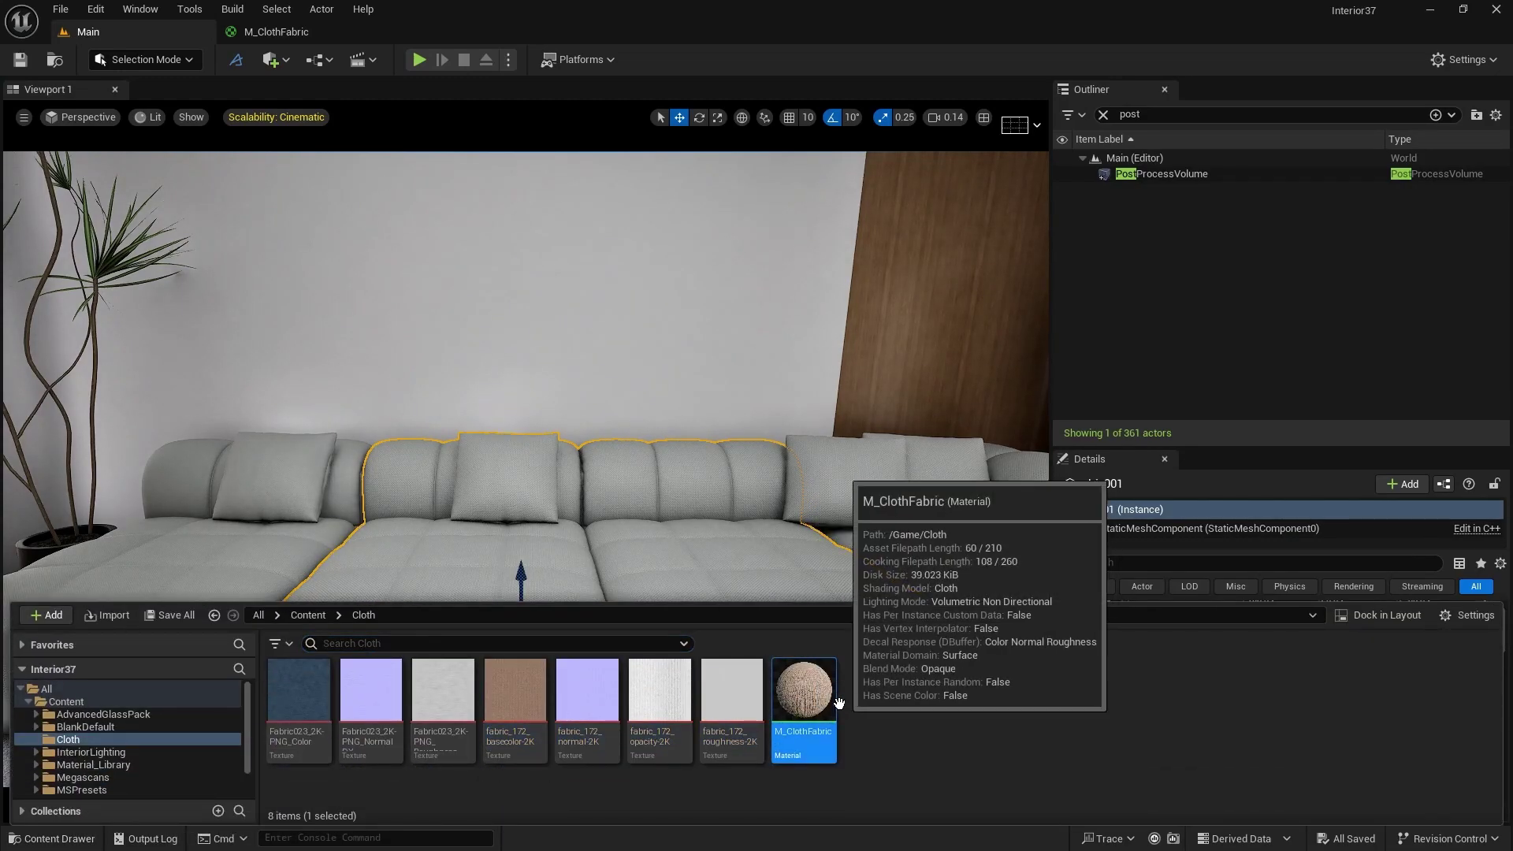
pyautogui.hotkey('ctrl', 'd')
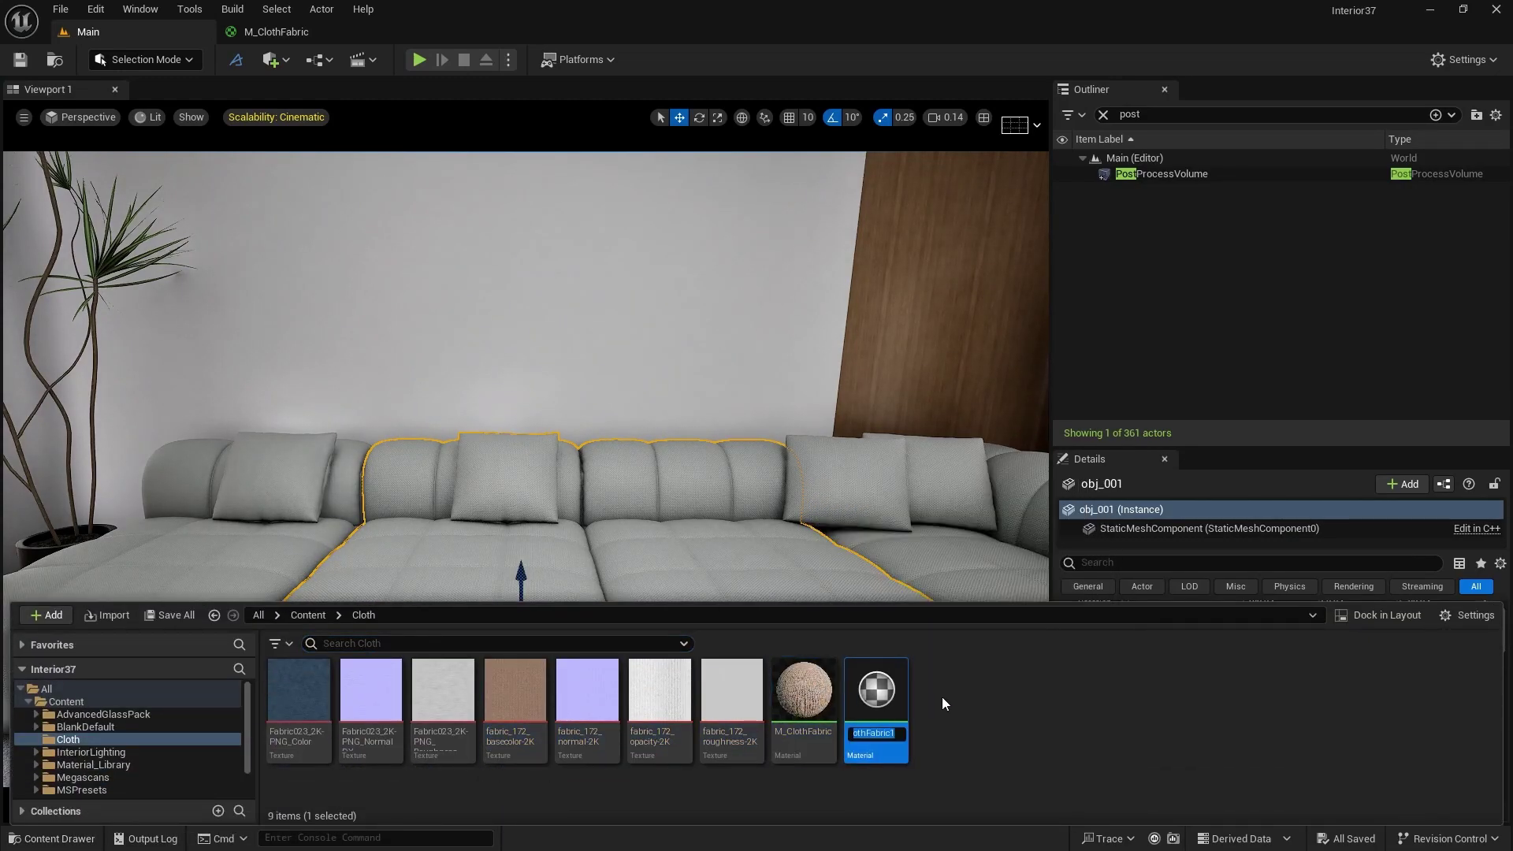
pyautogui.press('End')
pyautogui.press('BackSpace')
pyautogui.write('NOpacity')
pyautogui.press('Return')
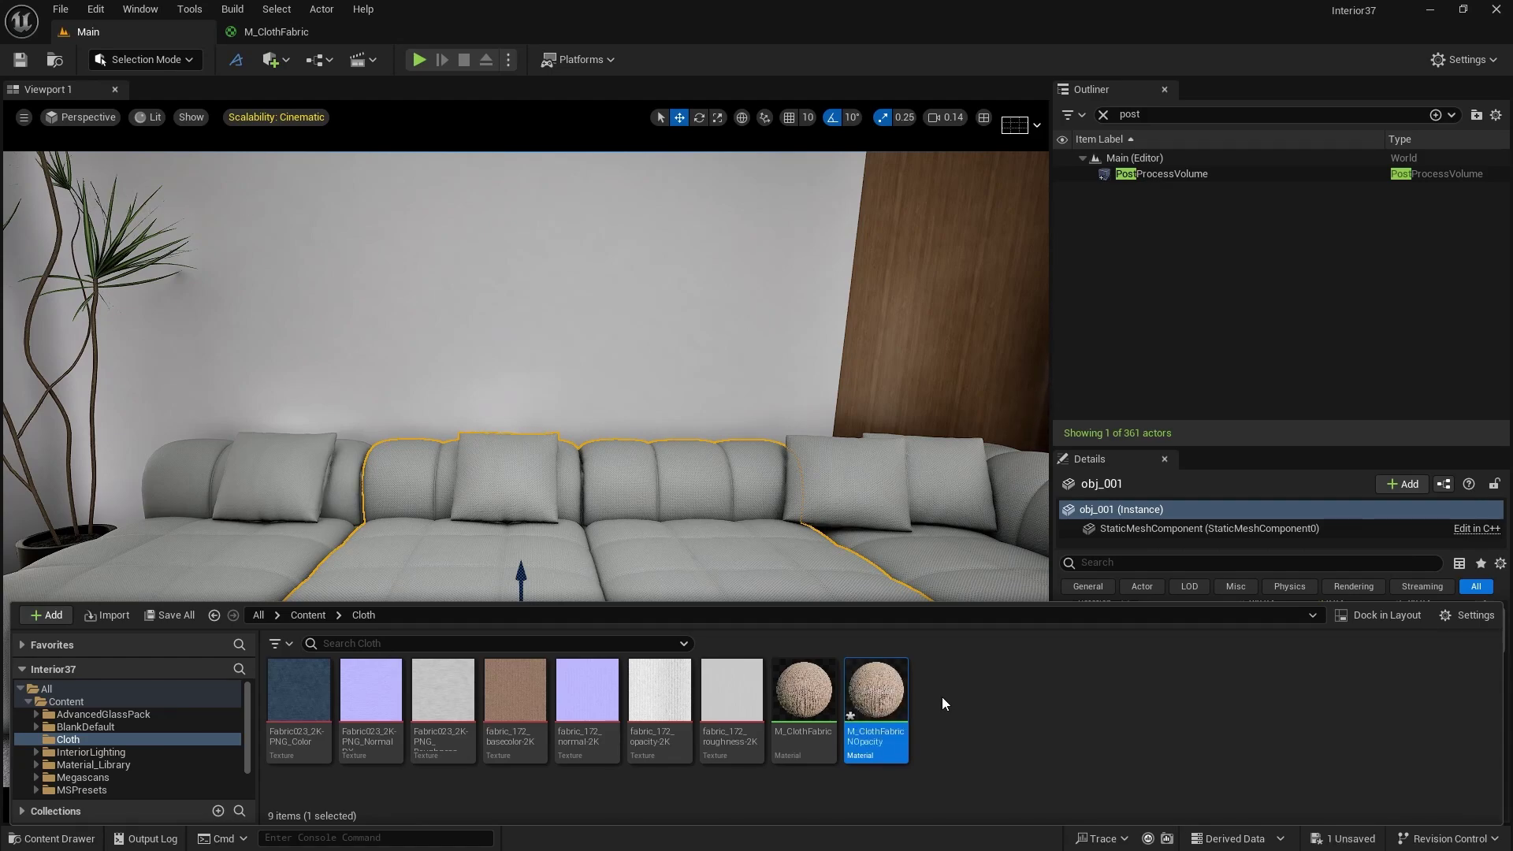
pyautogui.doubleClick(879, 685)
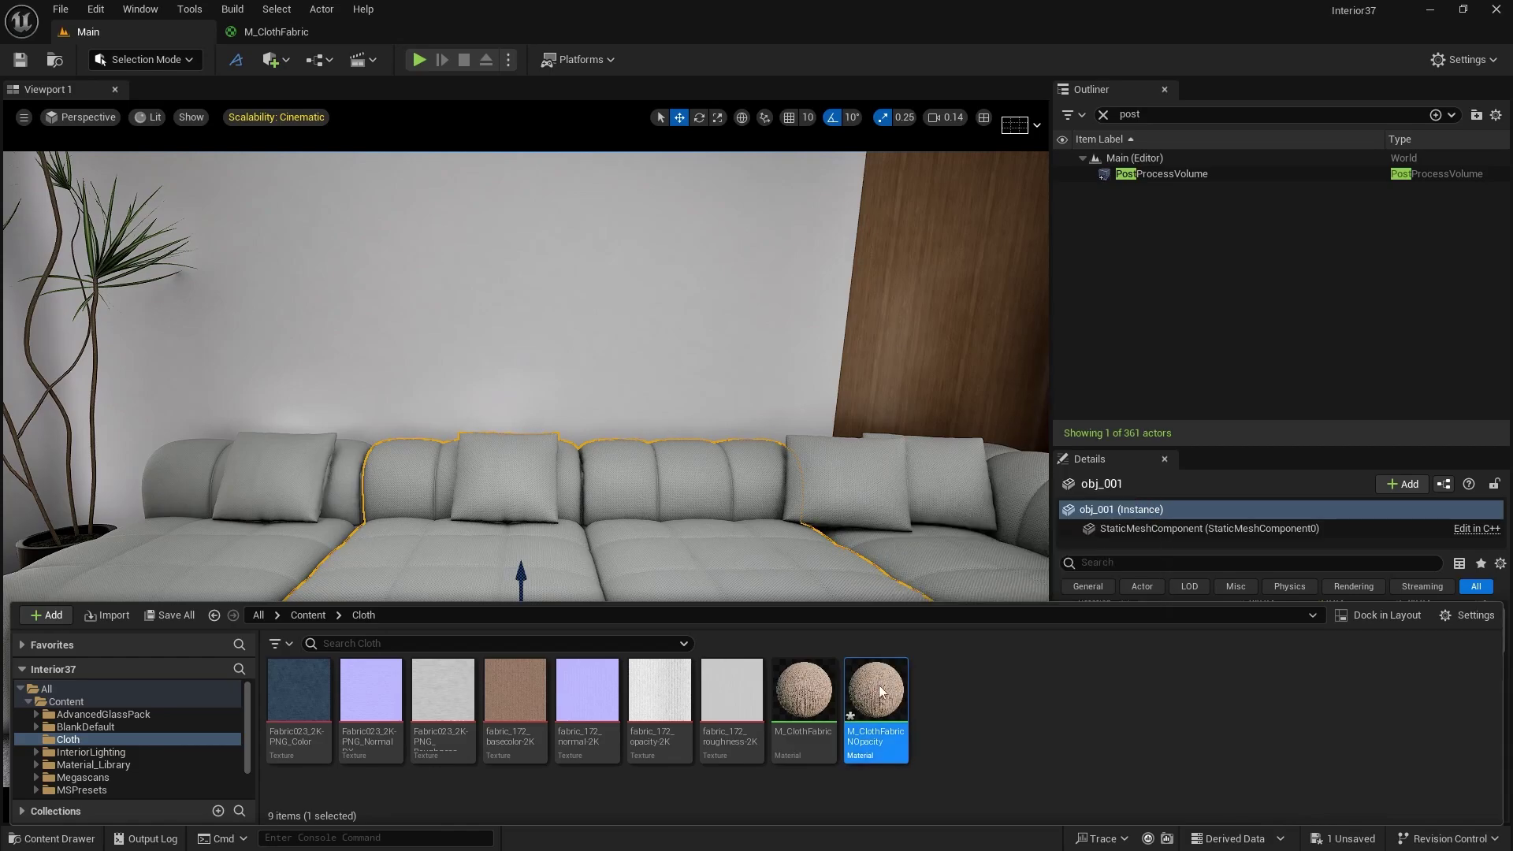
pyautogui.scroll(-4, 1080, 442)
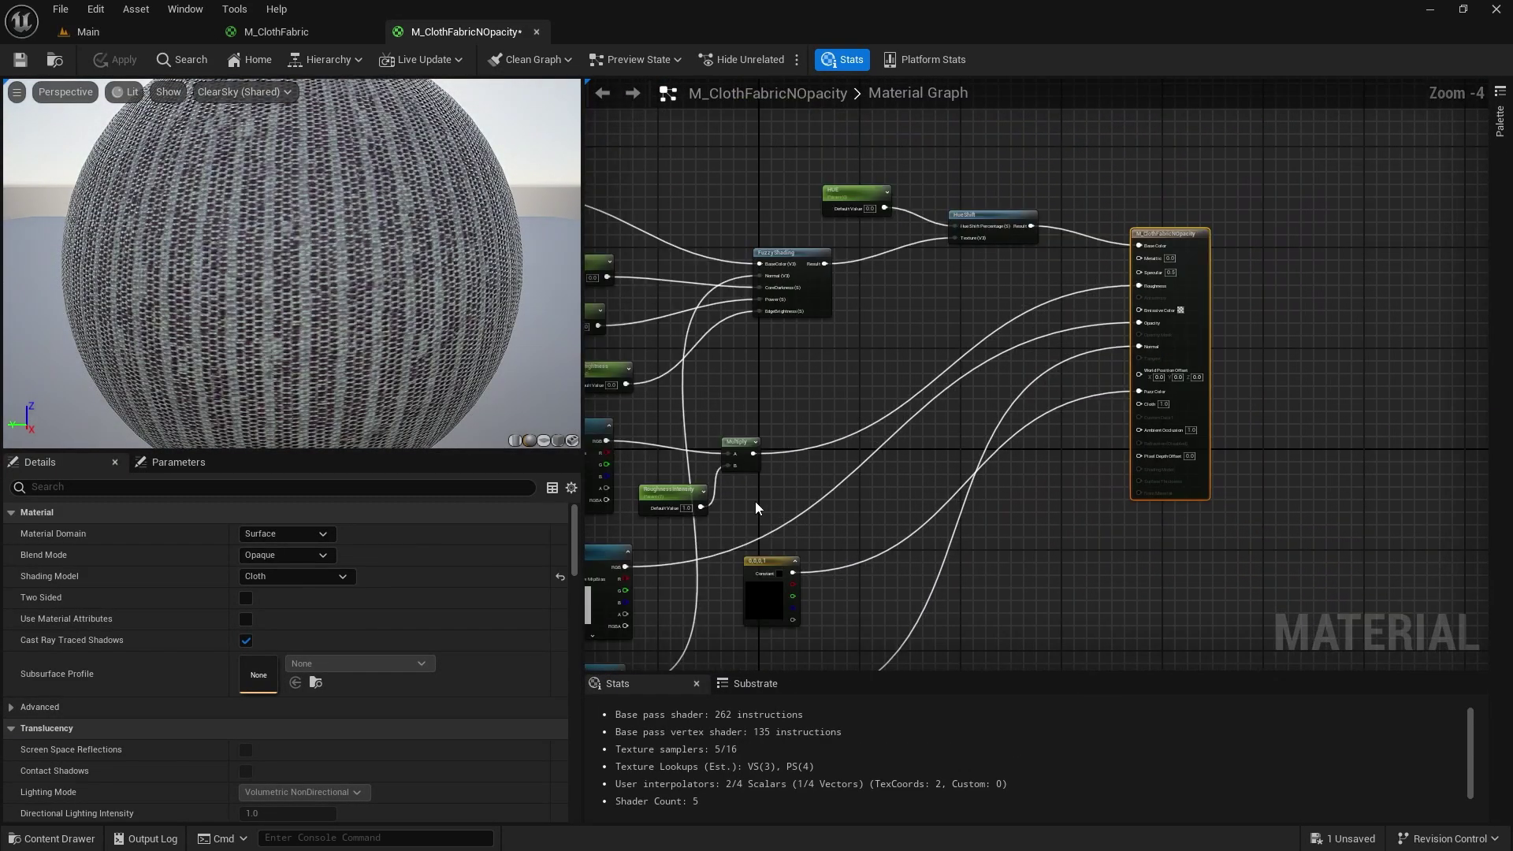
# Delete the Opacity texture node from M_ClothFabricNOpacity's graph.
pyautogui.moveTo(800, 366); pyautogui.dragTo(922, 403, button='right')
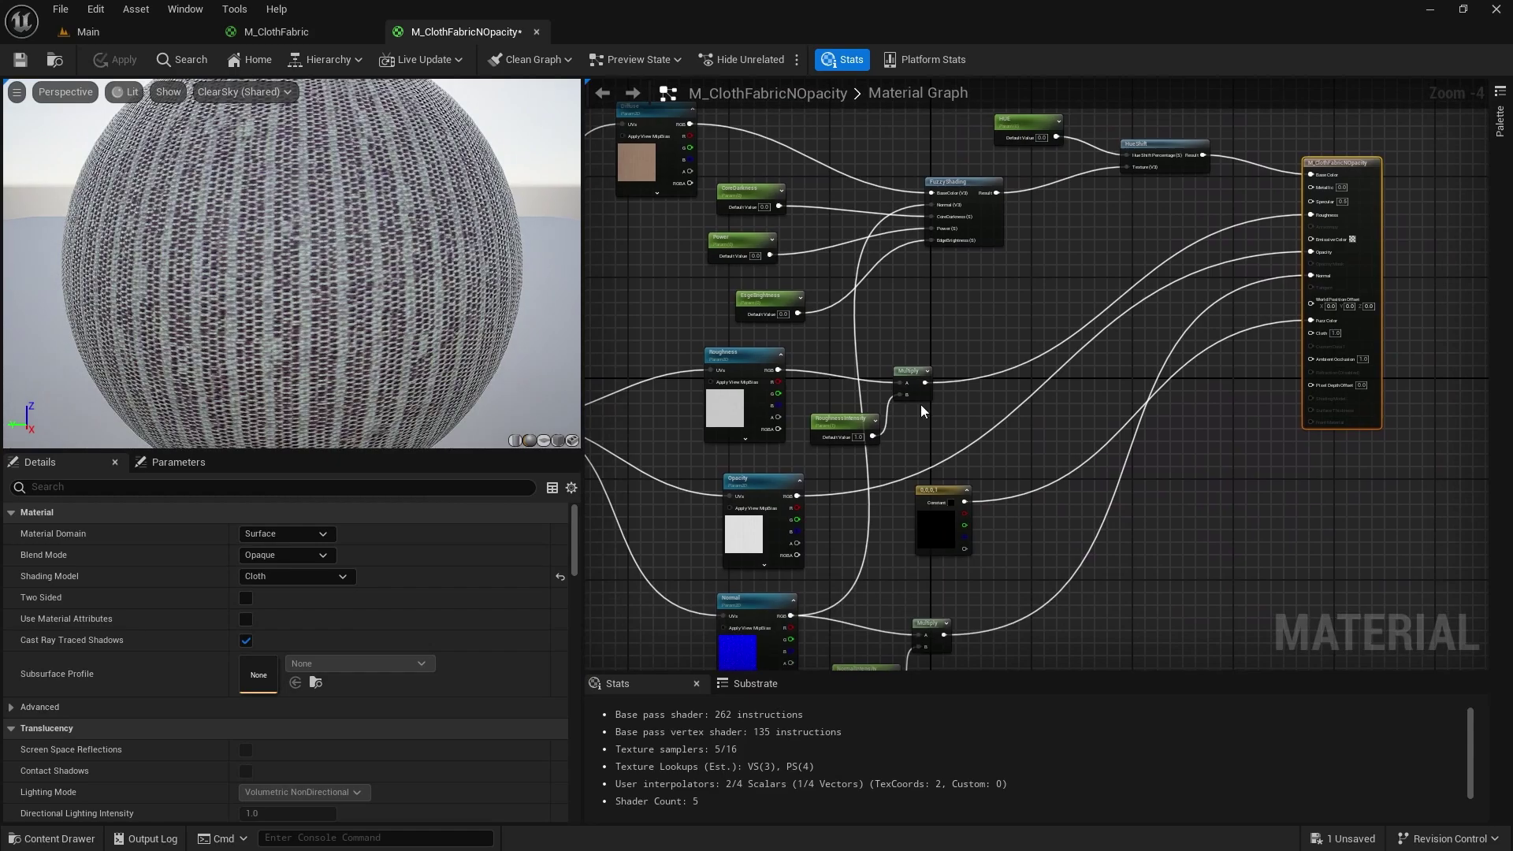
pyautogui.scroll(2, 890, 450)
pyautogui.click(678, 492)
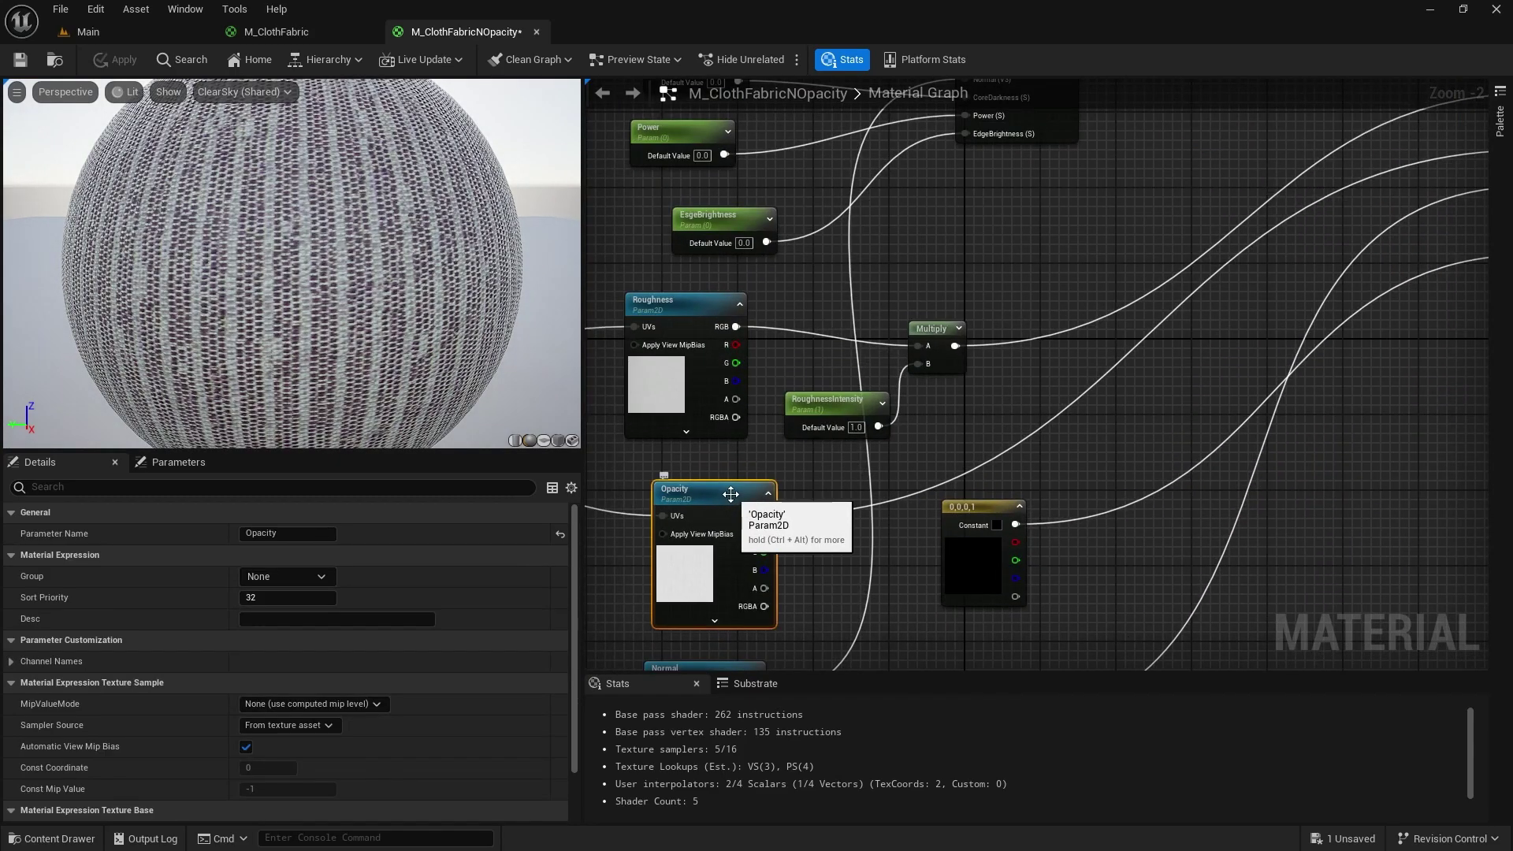
pyautogui.press('Delete')
# Set the material's Opacity input to a constant 0.0 and apply the changes.
pyautogui.moveTo(1190, 366); pyautogui.dragTo(749, 557, button='right')
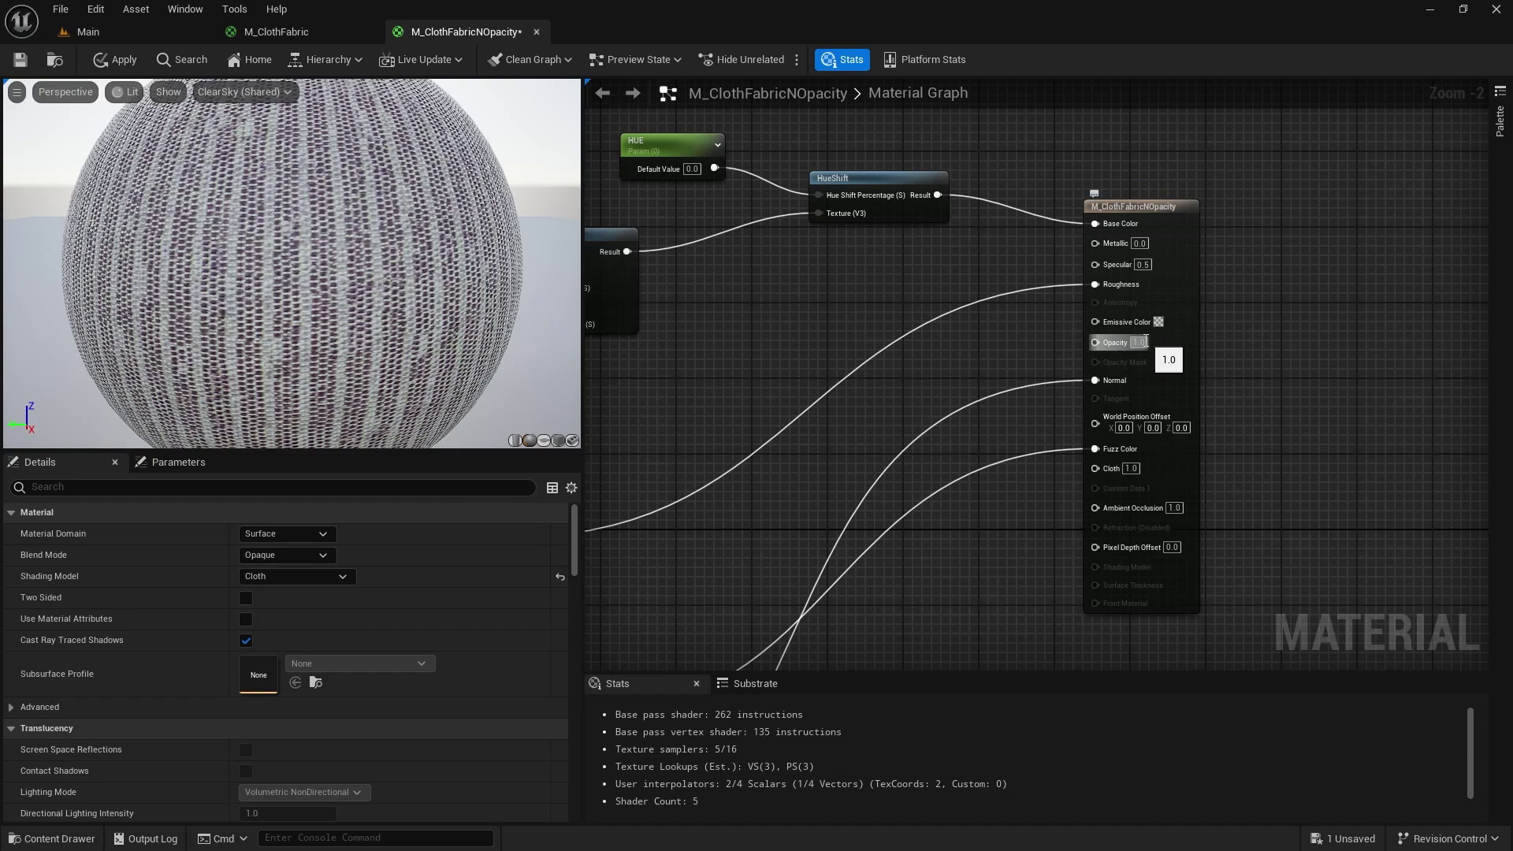
pyautogui.write('0')
pyautogui.press('Return')
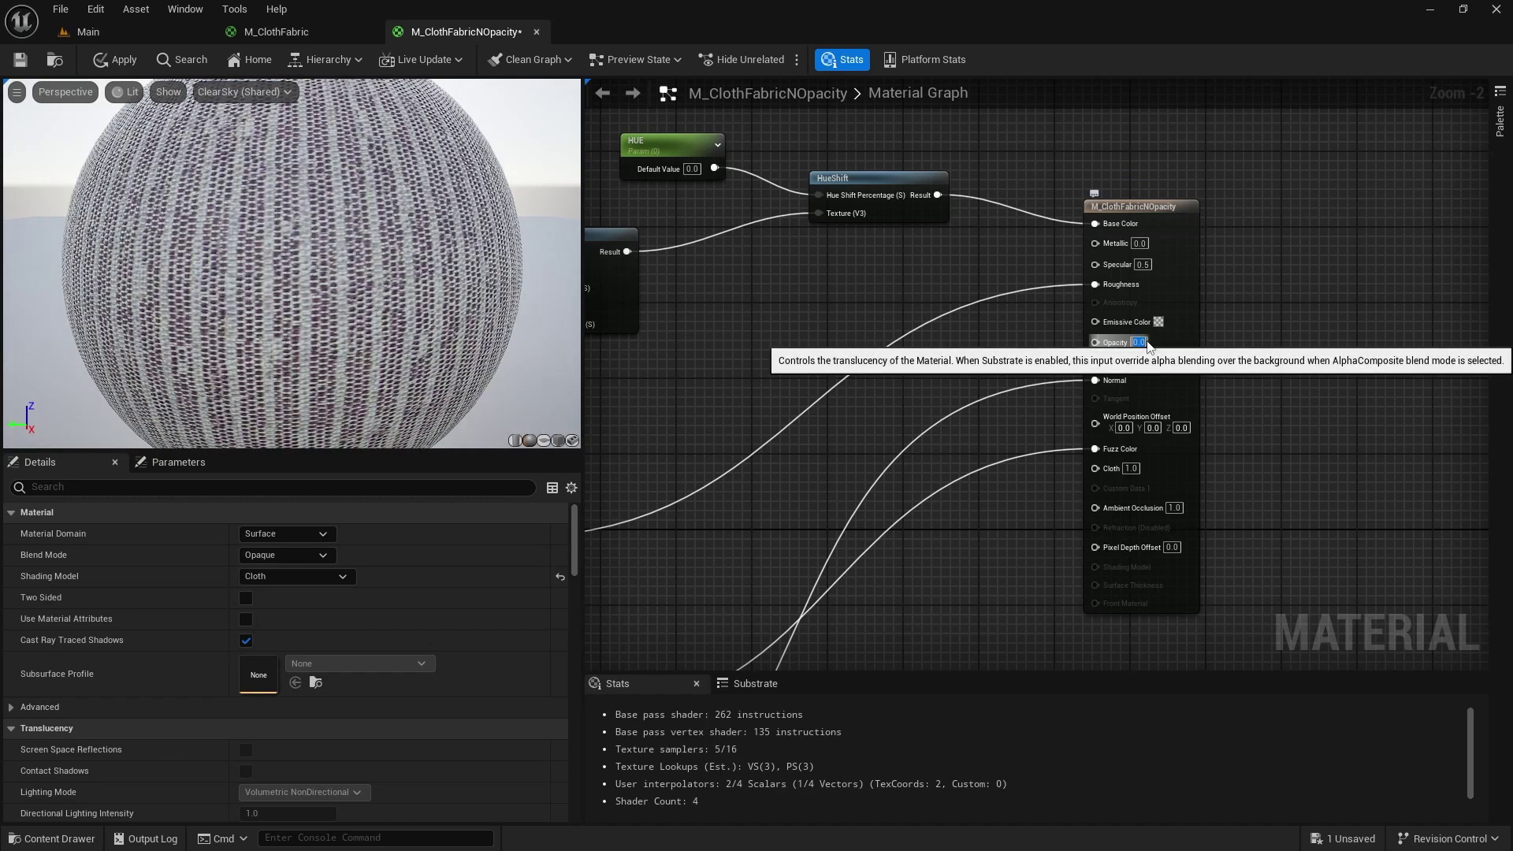
pyautogui.click(1052, 352)
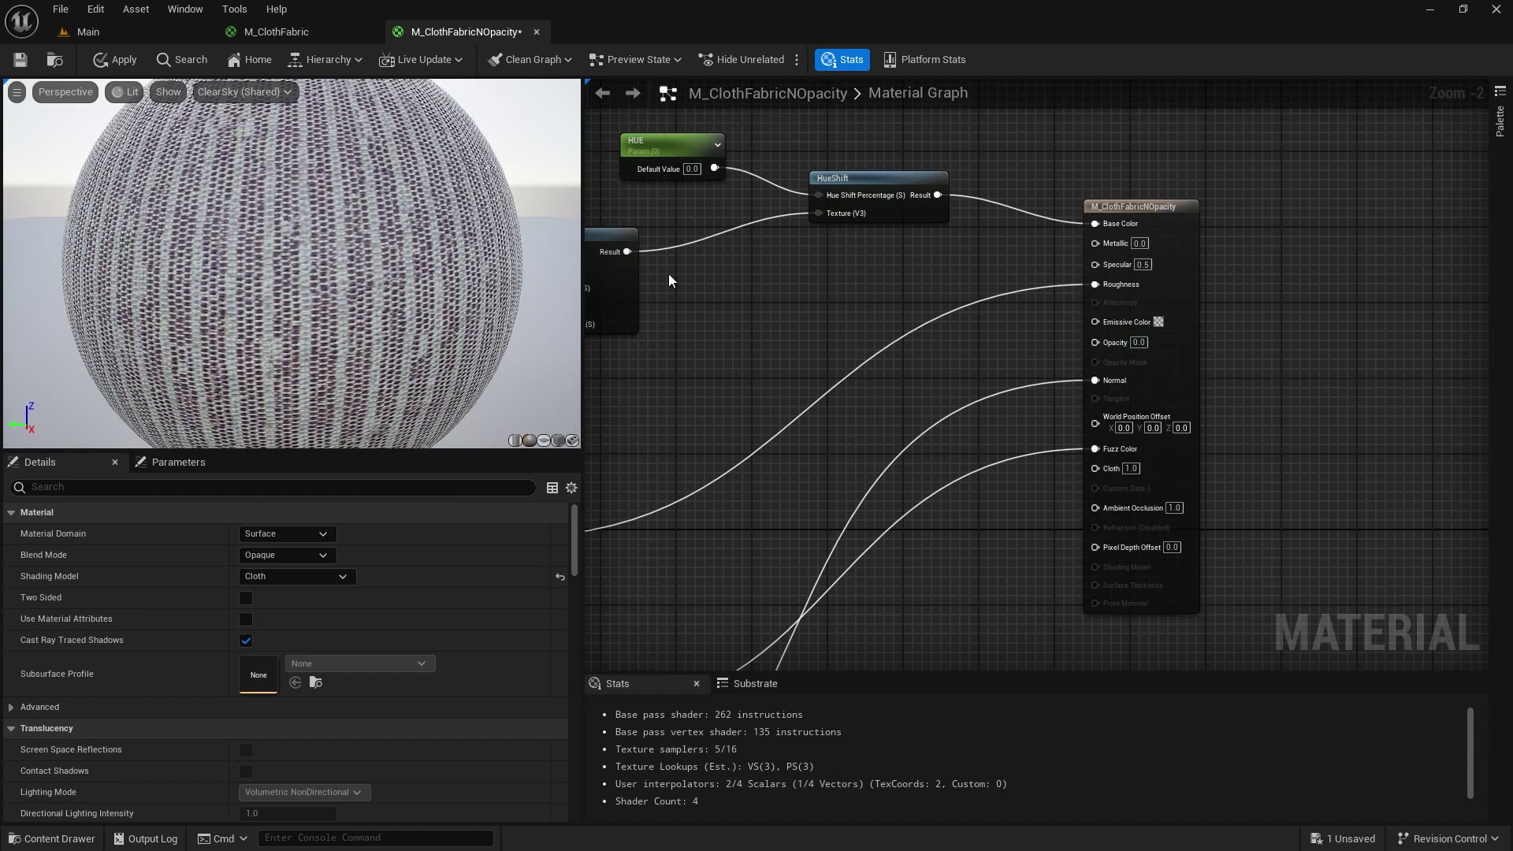
pyautogui.click(19, 60)
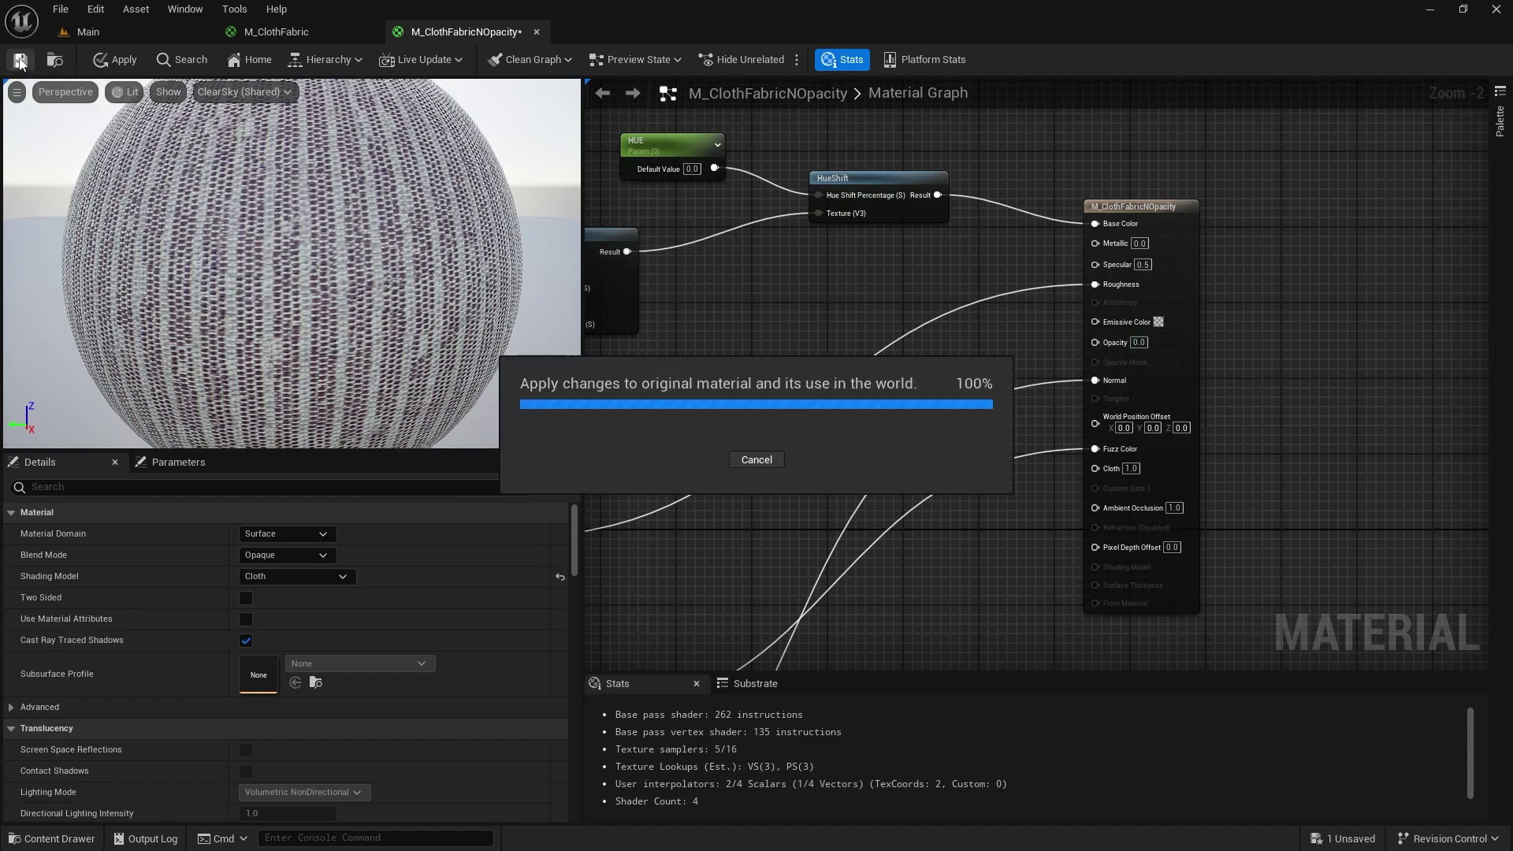
# Create a material instance of M_ClothFabric named SofaMaterial in the Cloth folder.
pyautogui.click(93, 37)
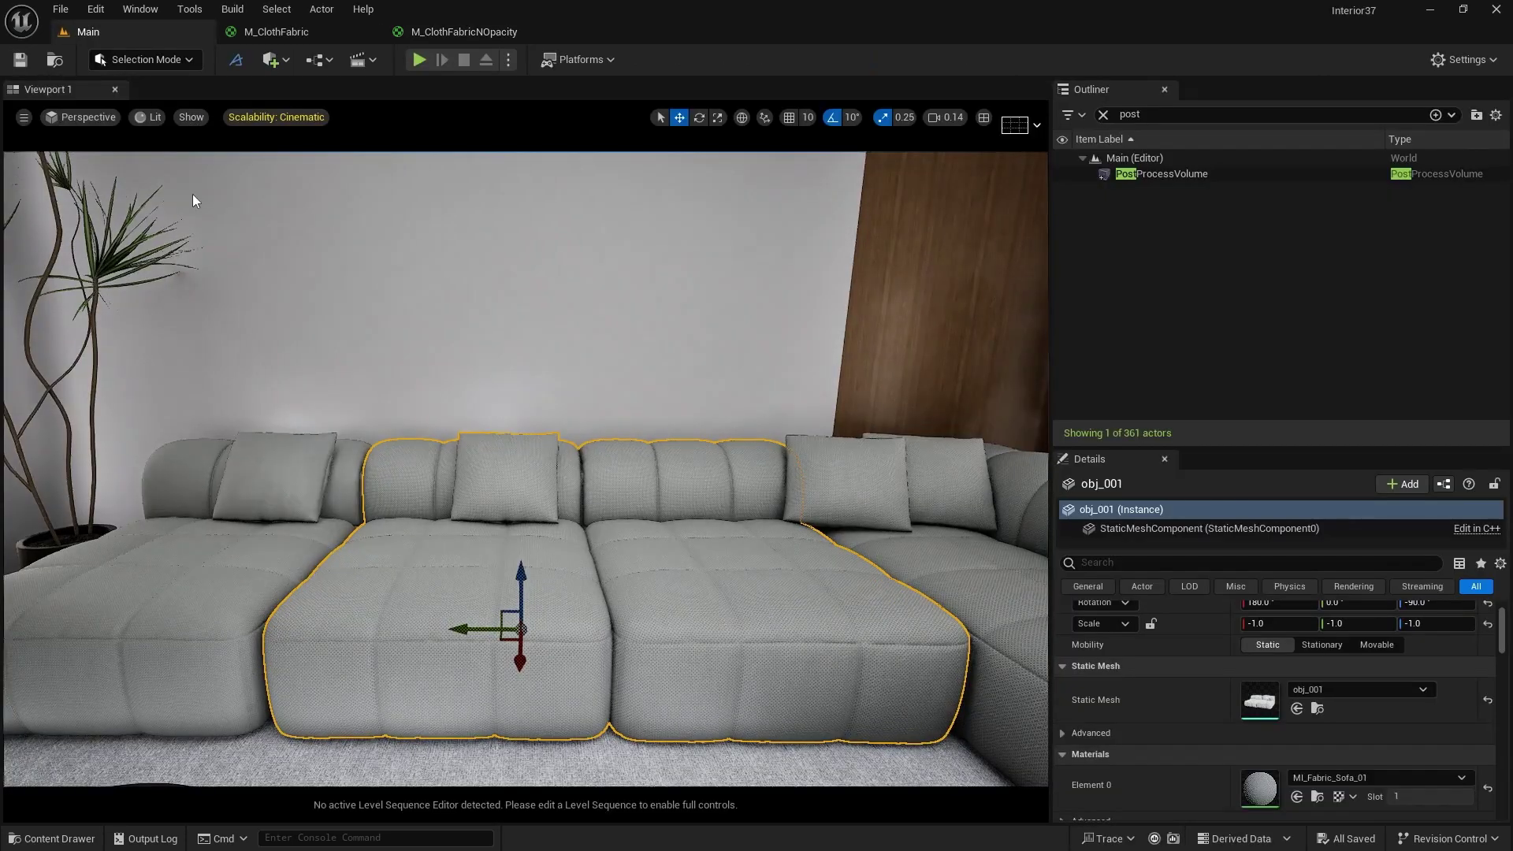
pyautogui.click(53, 848)
pyautogui.click(804, 688)
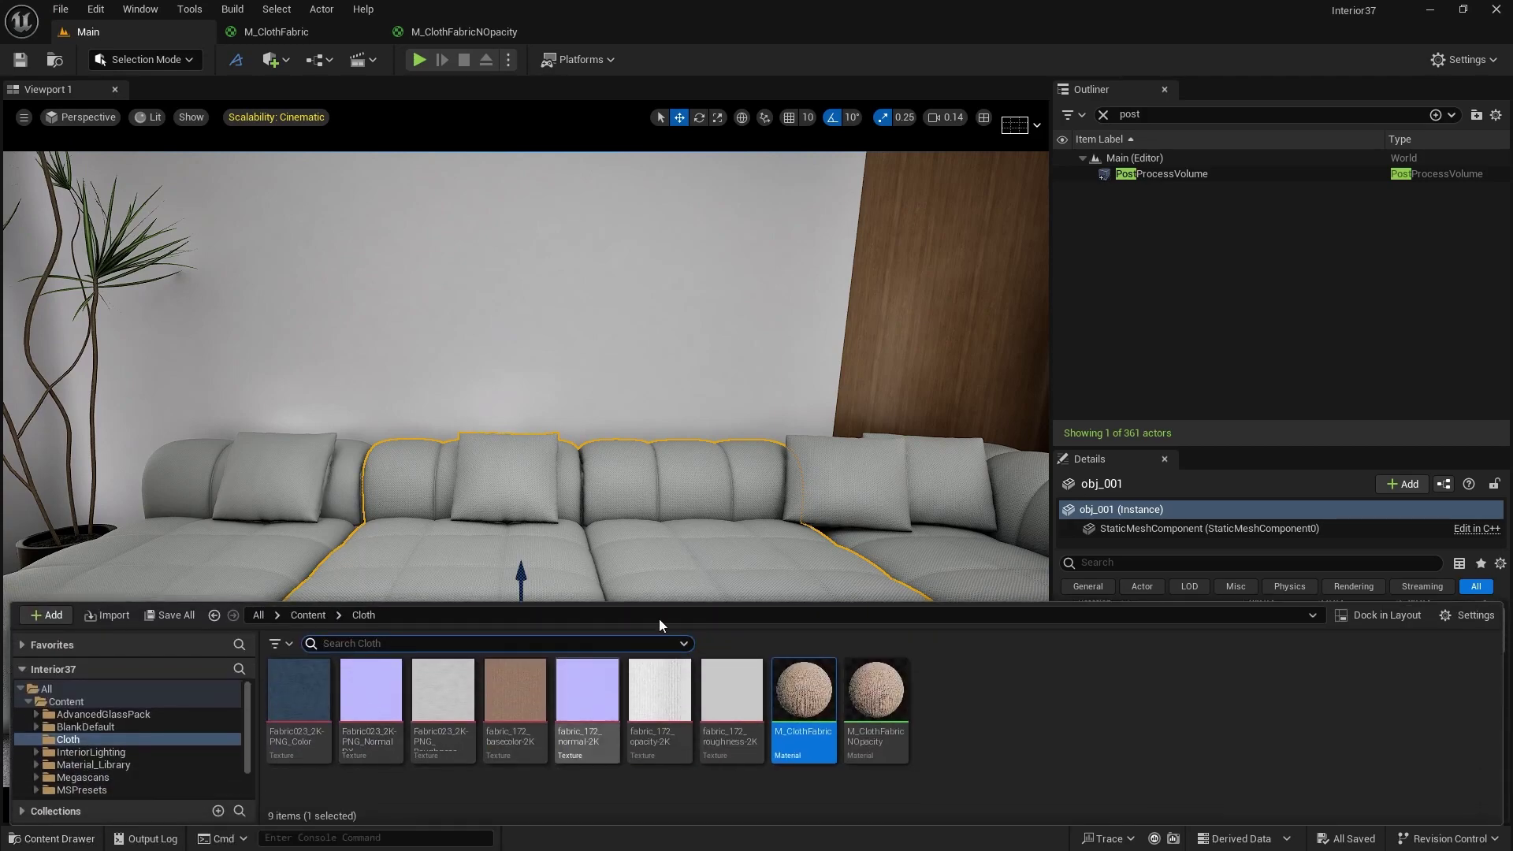
pyautogui.rightClick(791, 706)
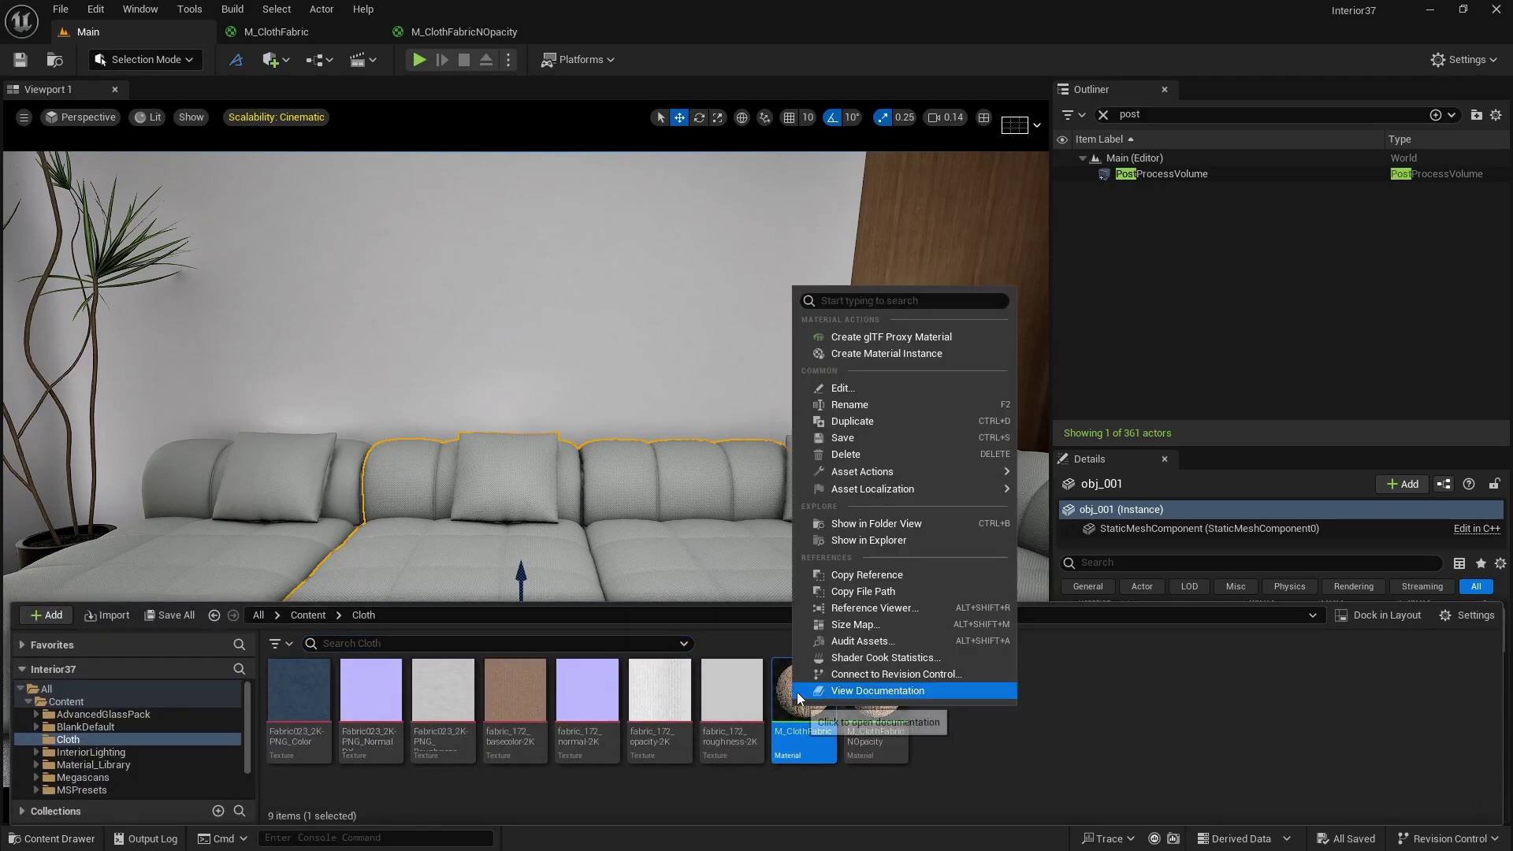
pyautogui.click(886, 353)
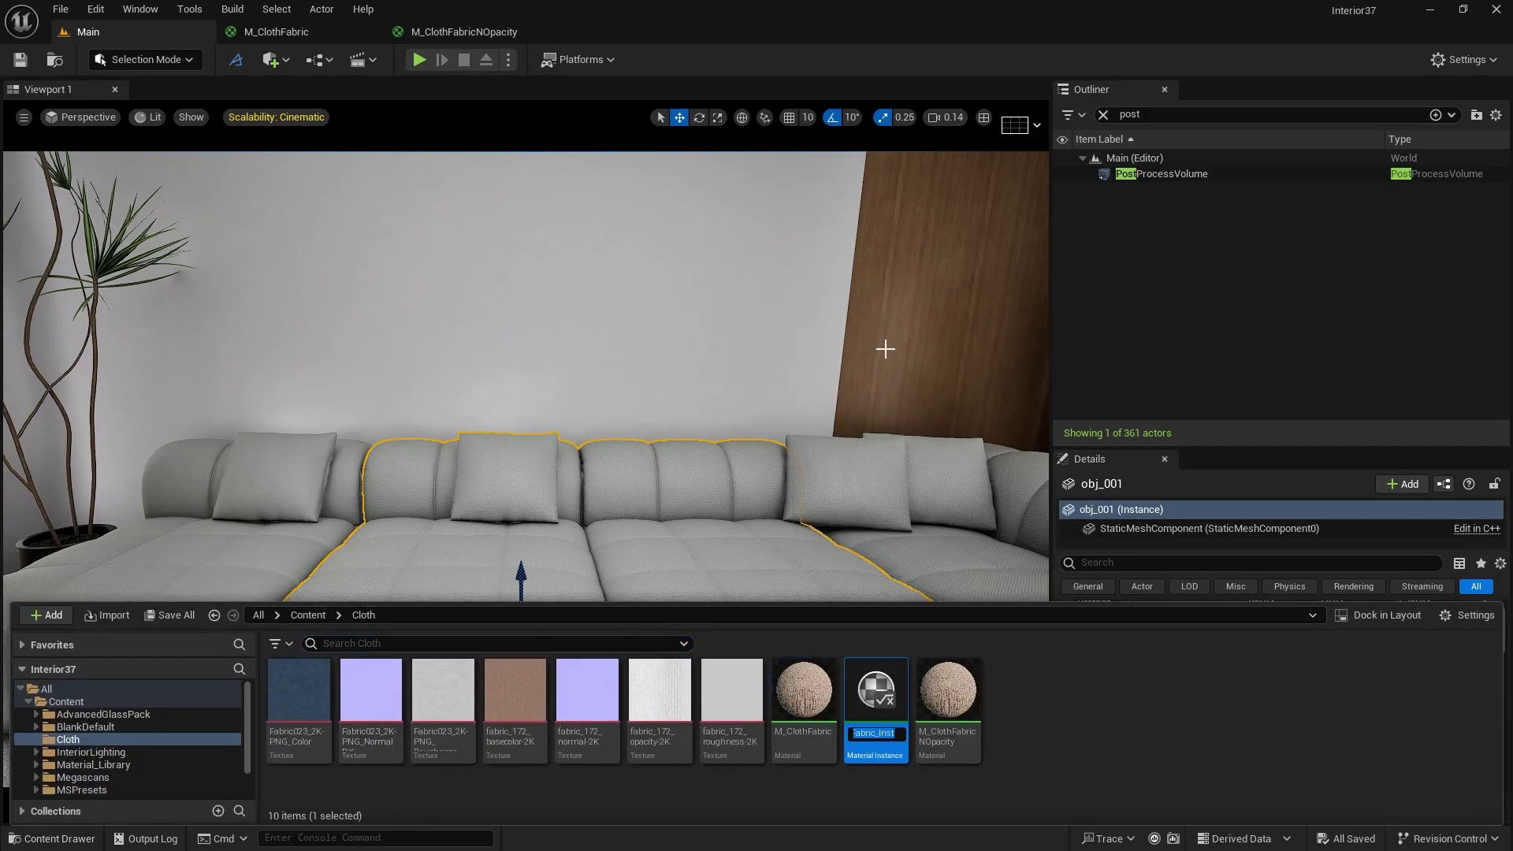
pyautogui.write('Sof')
pyautogui.write('aMaterial')
pyautogui.press('Return')
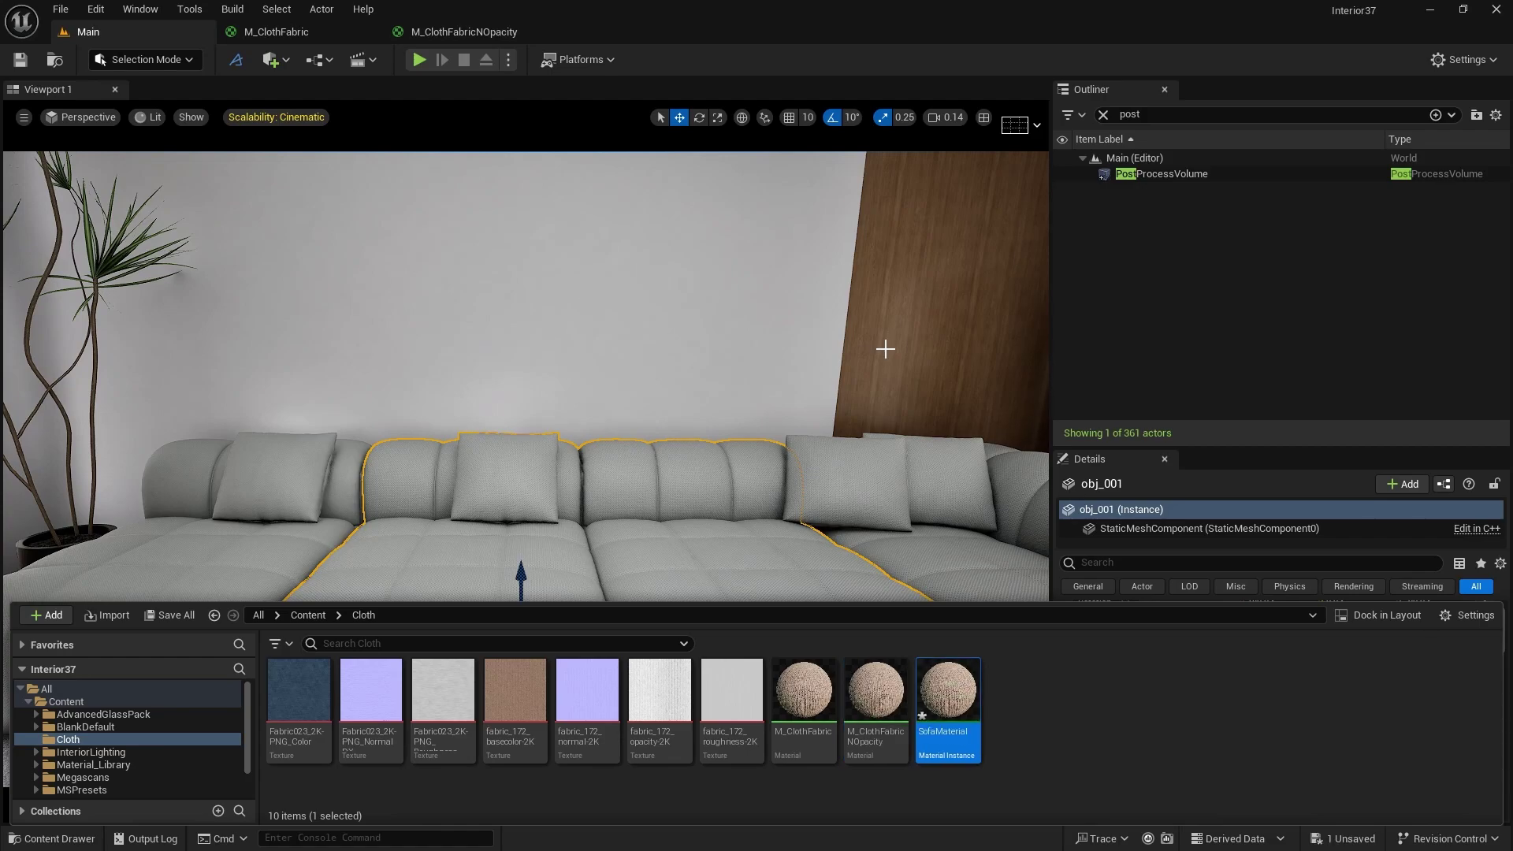
# Apply SofaMaterial to the sofa, then open the instance for editing.
pyautogui.moveTo(948, 693); pyautogui.dragTo(709, 543)
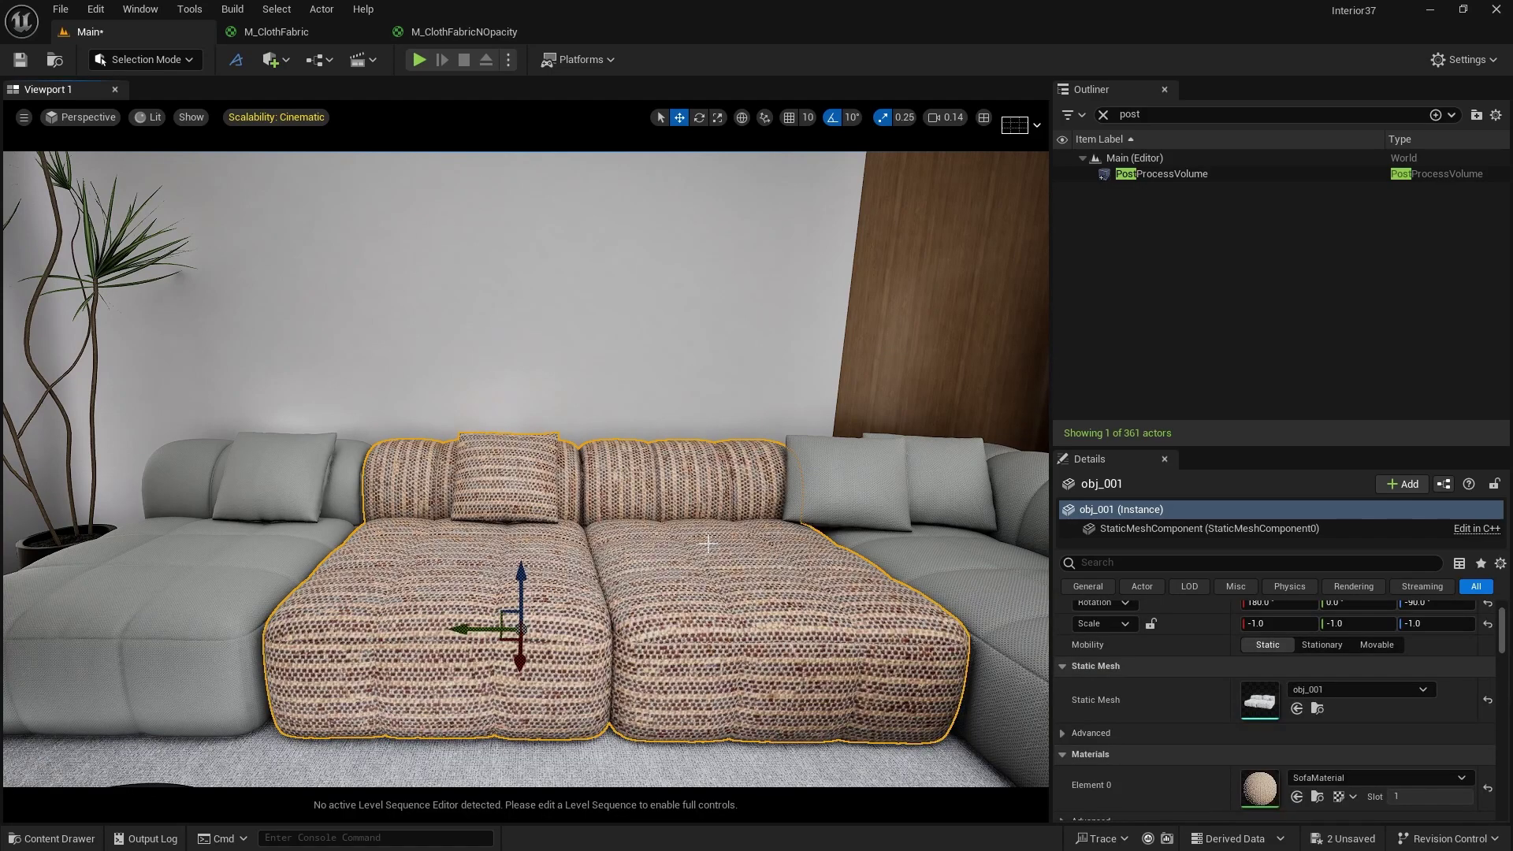
pyautogui.click(49, 838)
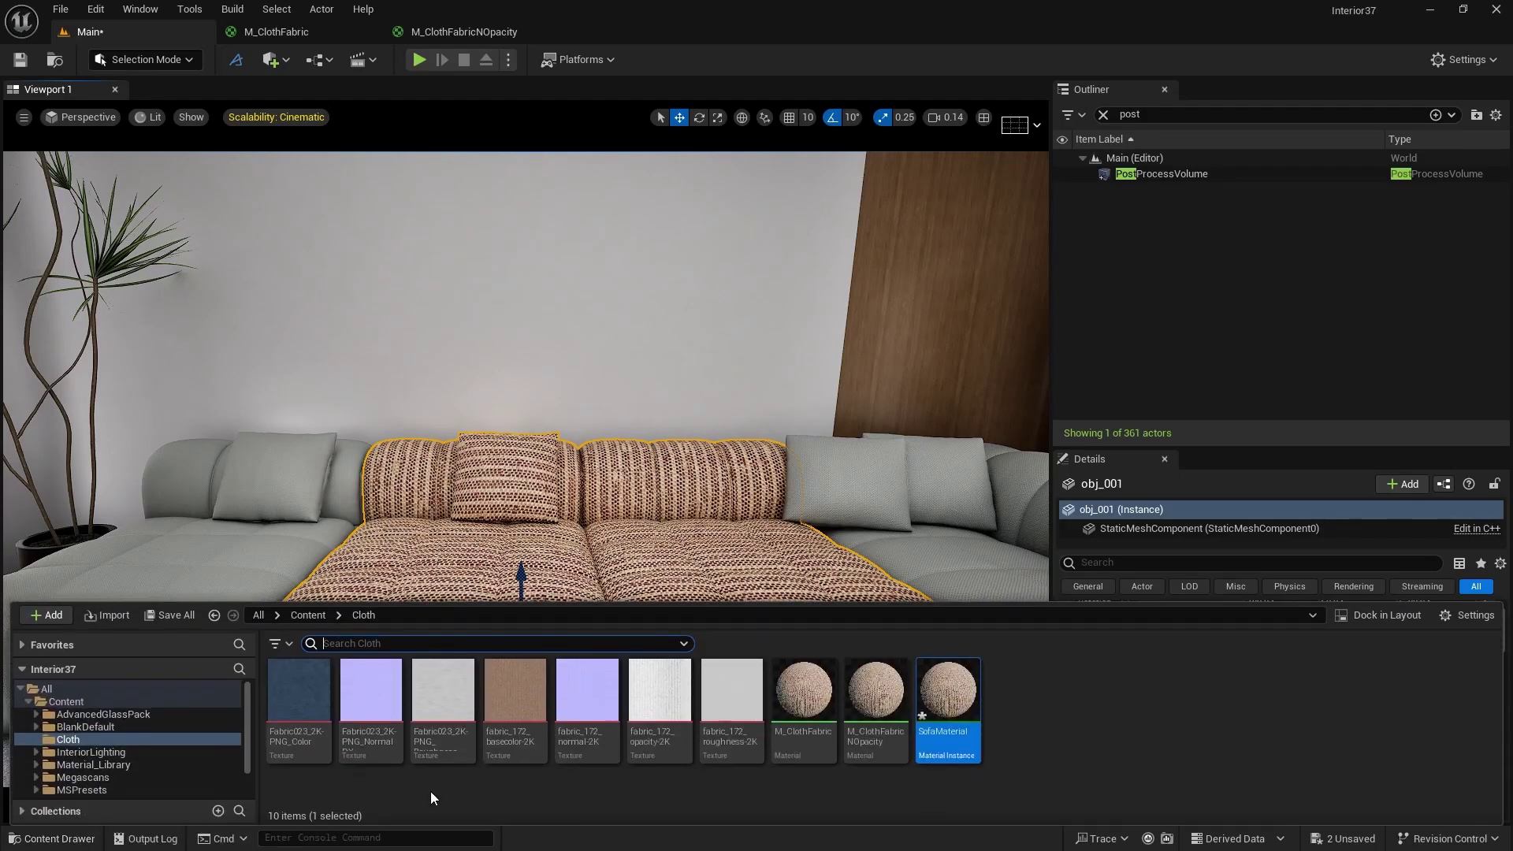
pyautogui.moveTo(569, 539); pyautogui.dragTo(752, 599, button='right')
pyautogui.moveTo(828, 515); pyautogui.dragTo(827, 515, button='right')
pyautogui.click(52, 838)
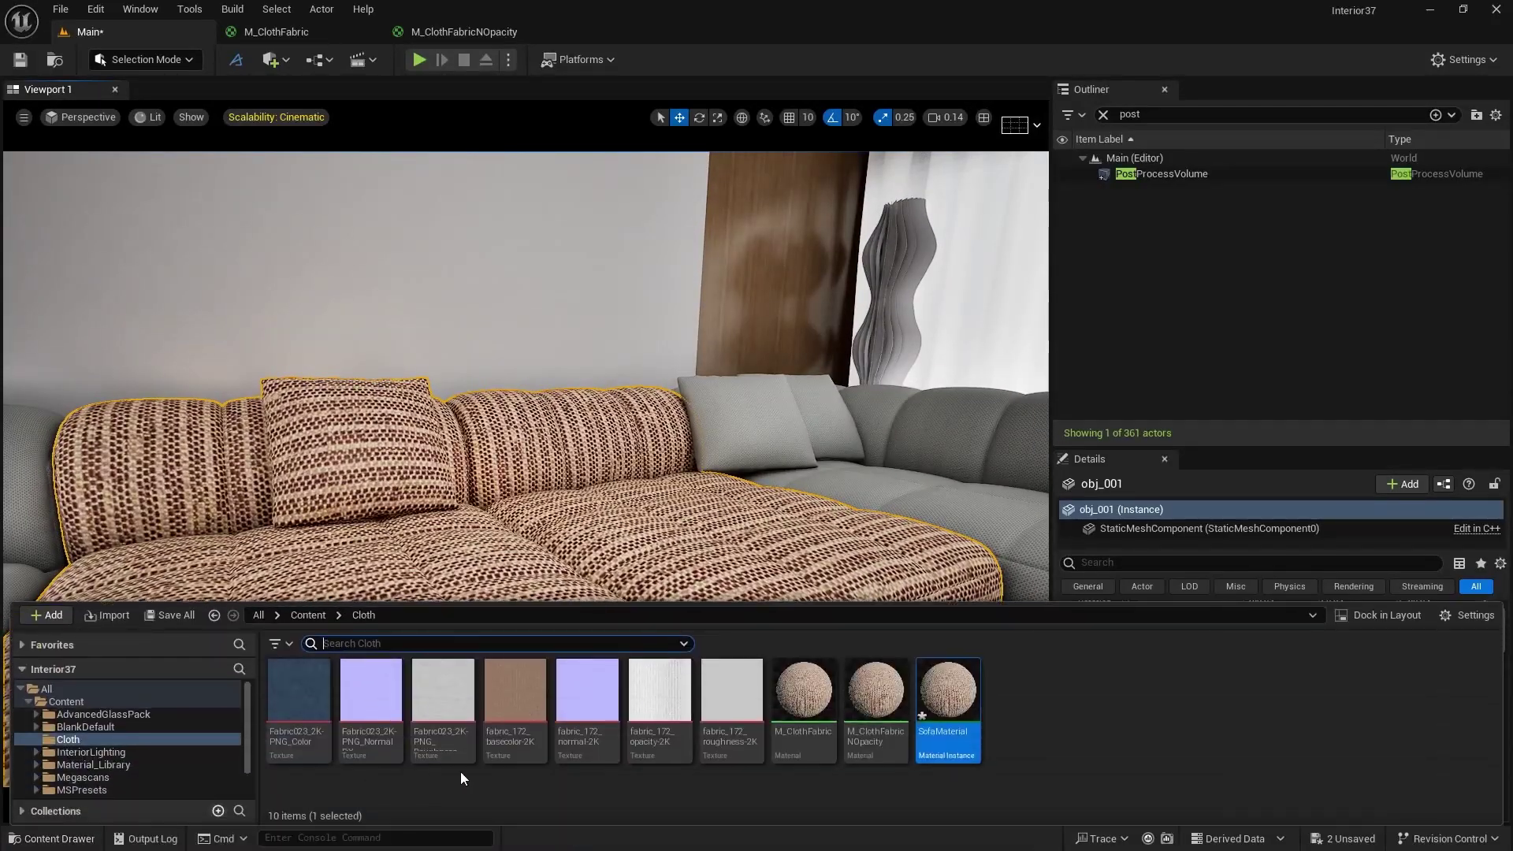
pyautogui.doubleClick(924, 708)
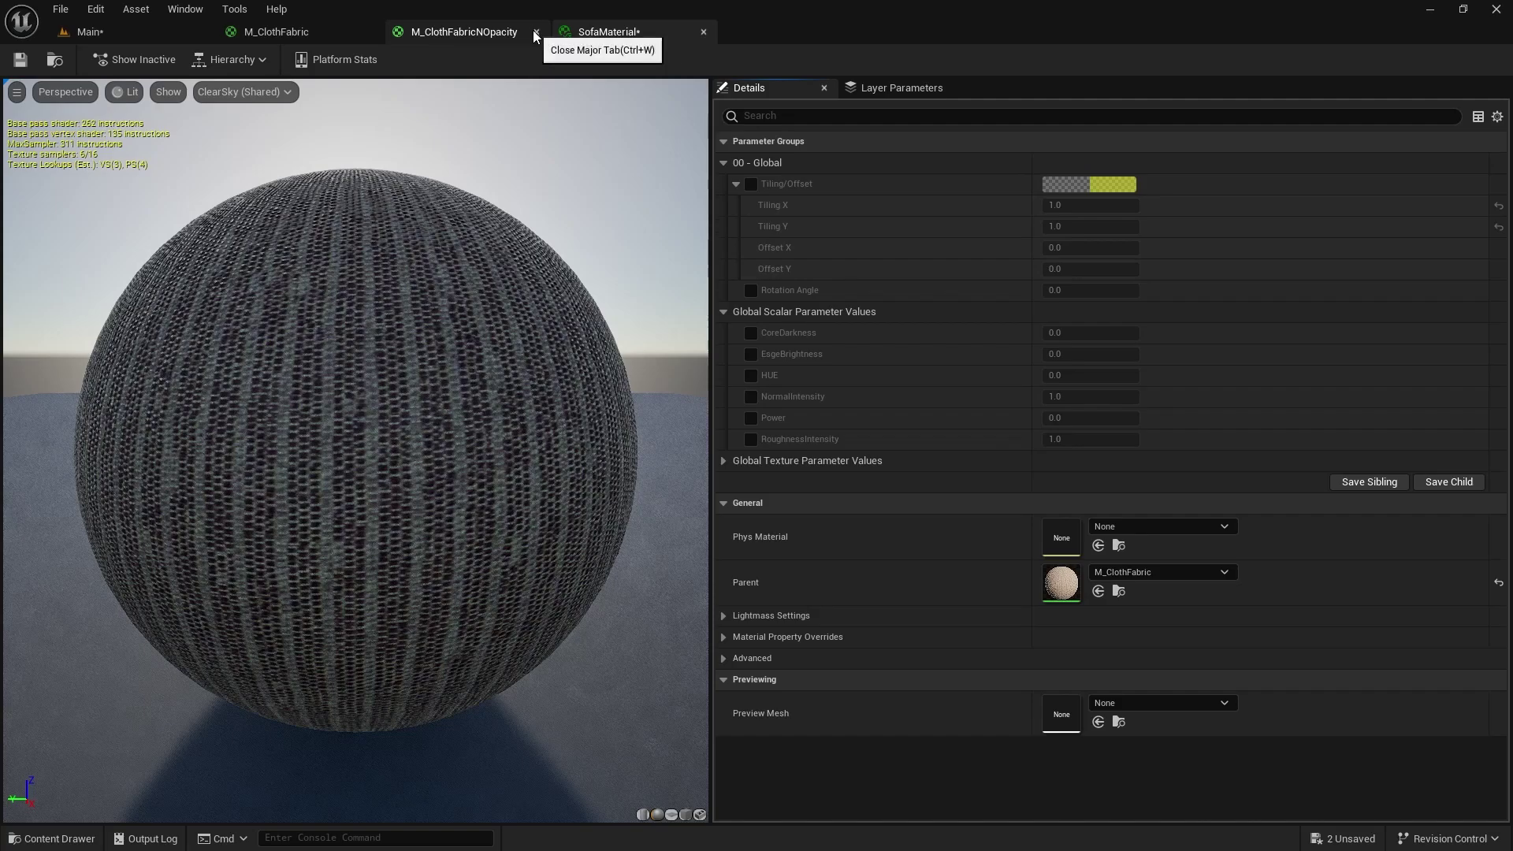
# Close the M_ClothFabricNOpacity editor and float an enlarged SofaMaterial window over the level.
pyautogui.click(537, 31)
pyautogui.click(126, 35)
pyautogui.click(274, 34)
pyautogui.moveTo(274, 34); pyautogui.dragTo(813, 166)
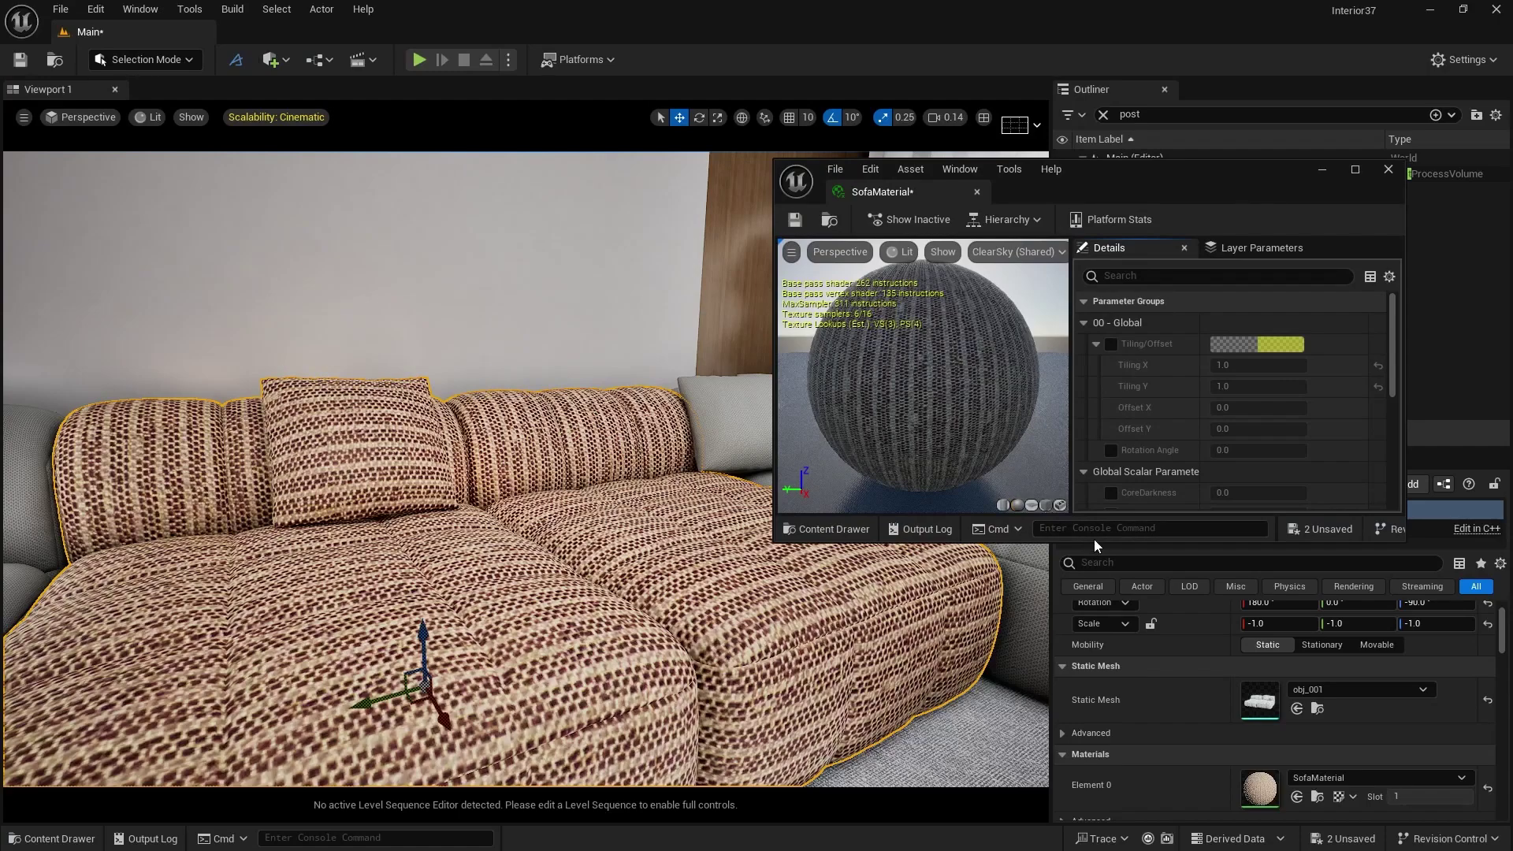
pyautogui.moveTo(1094, 541); pyautogui.dragTo(1102, 684)
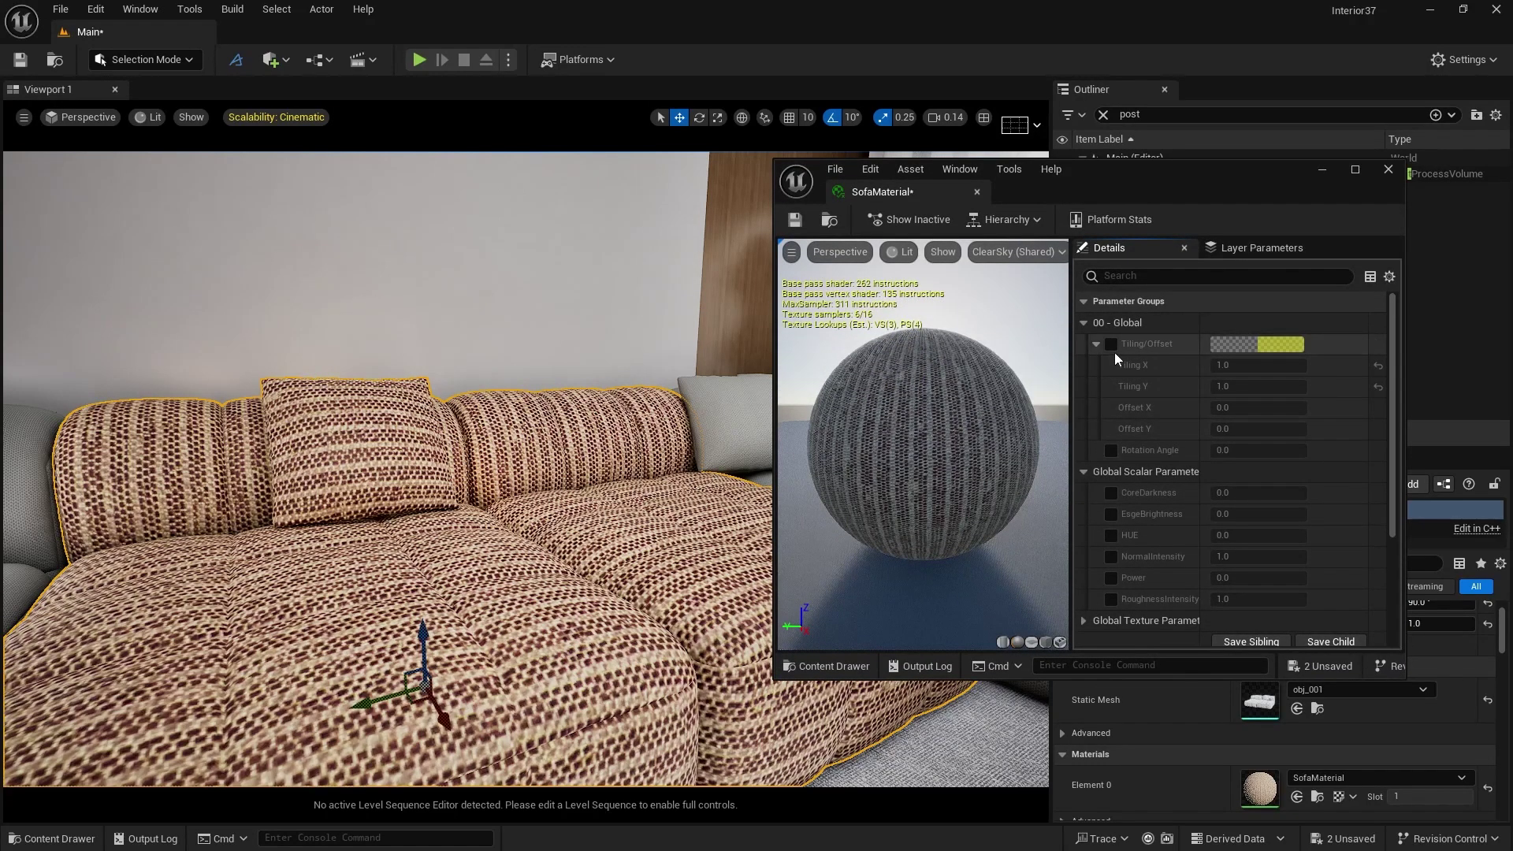
# Enable overrides for Tiling/Offset, CoreDarkness, EsgeBrightness, HUE, NormalIntensity, Power and RoughnessIntensity.
pyautogui.click(1112, 344)
pyautogui.click(1112, 493)
pyautogui.click(1111, 514)
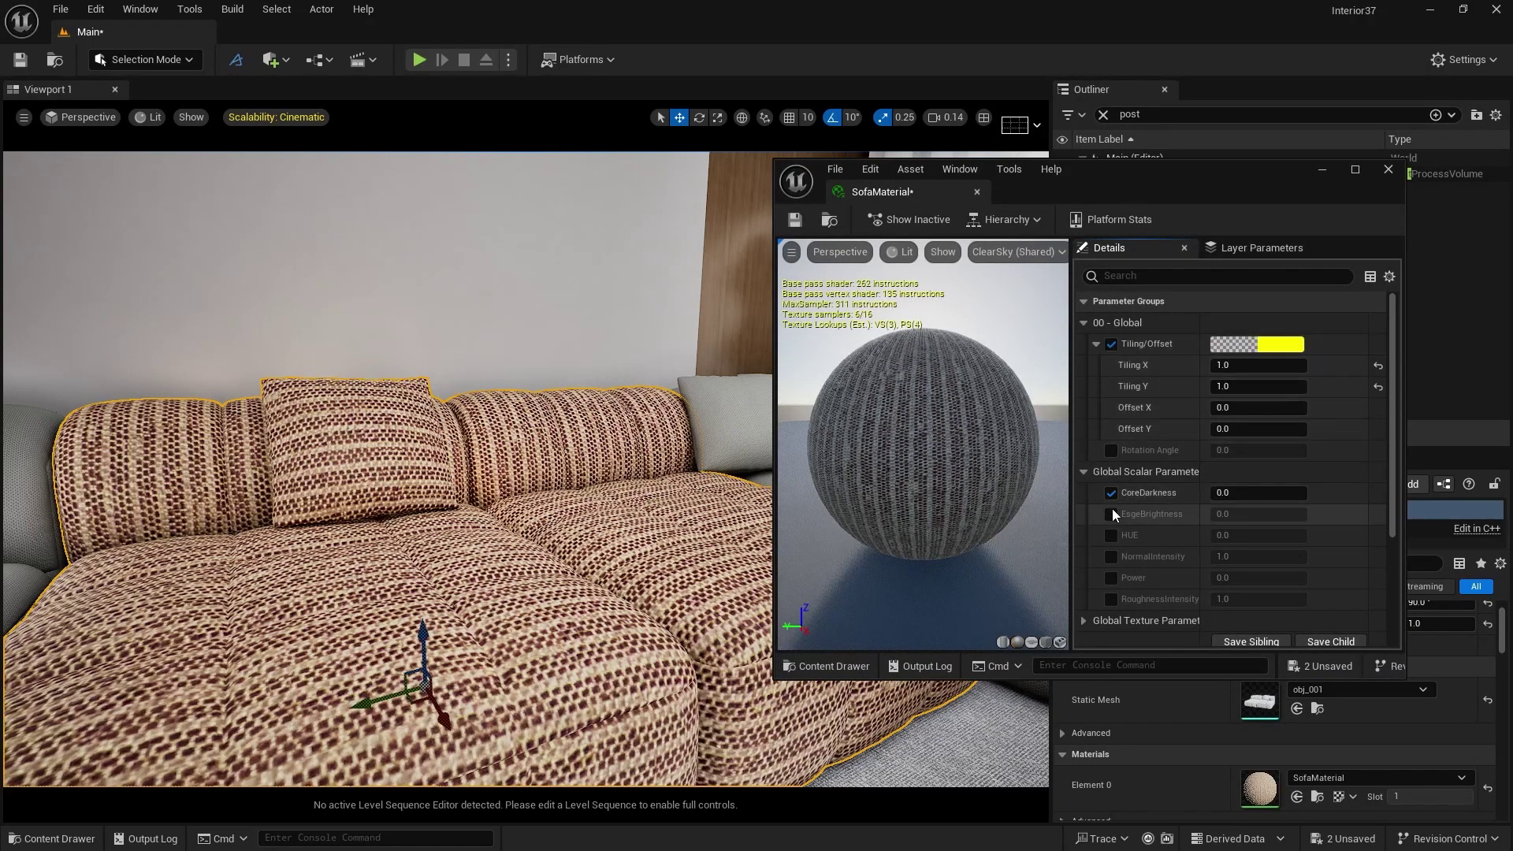
pyautogui.click(1111, 535)
pyautogui.click(1111, 557)
pyautogui.click(1111, 578)
pyautogui.click(1111, 599)
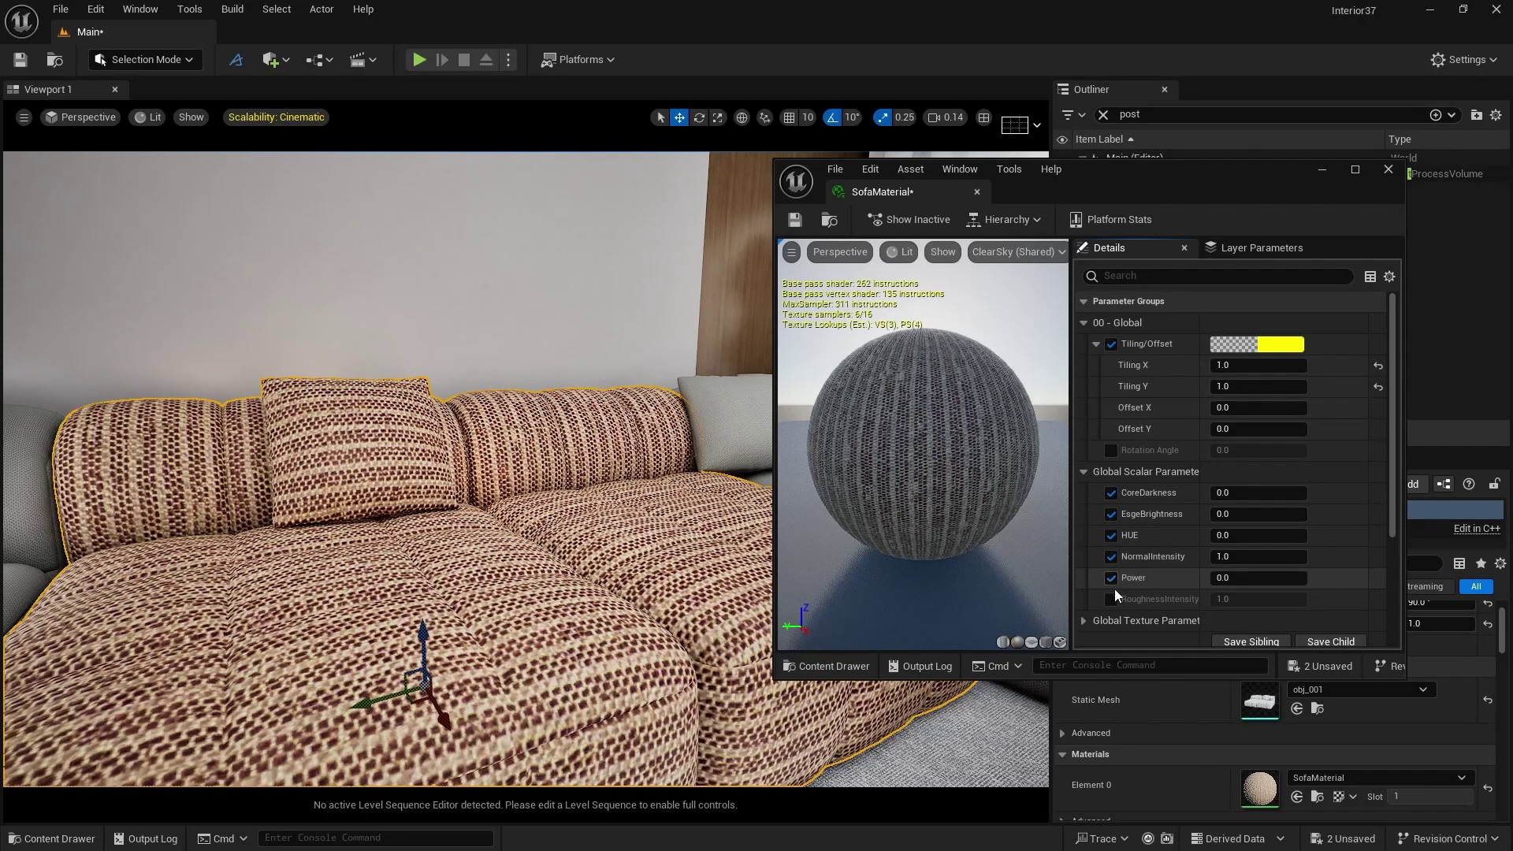
pyautogui.scroll(-5, 1151, 495)
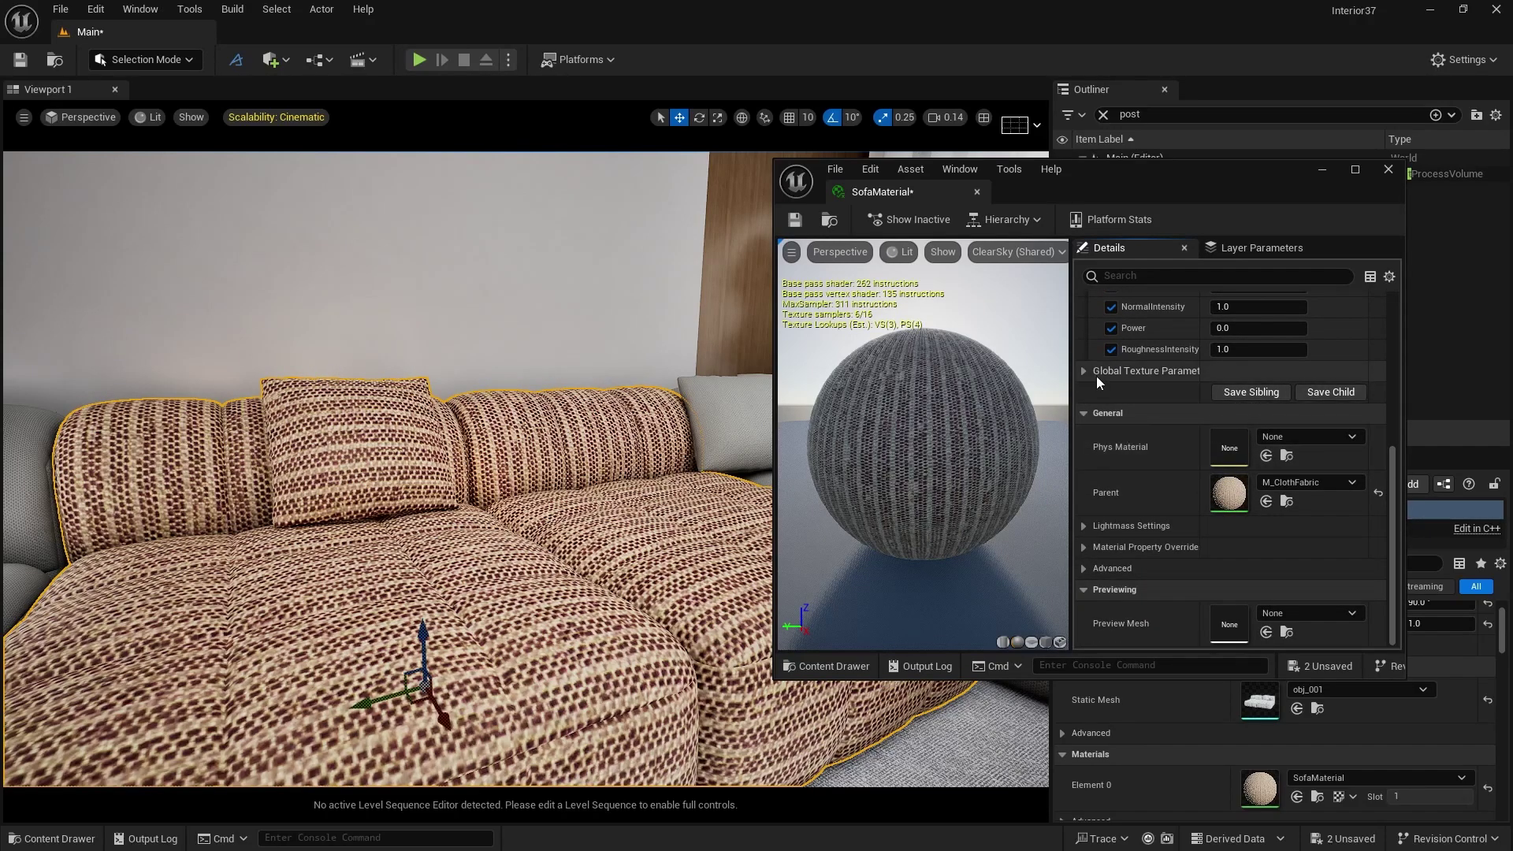
pyautogui.click(1085, 370)
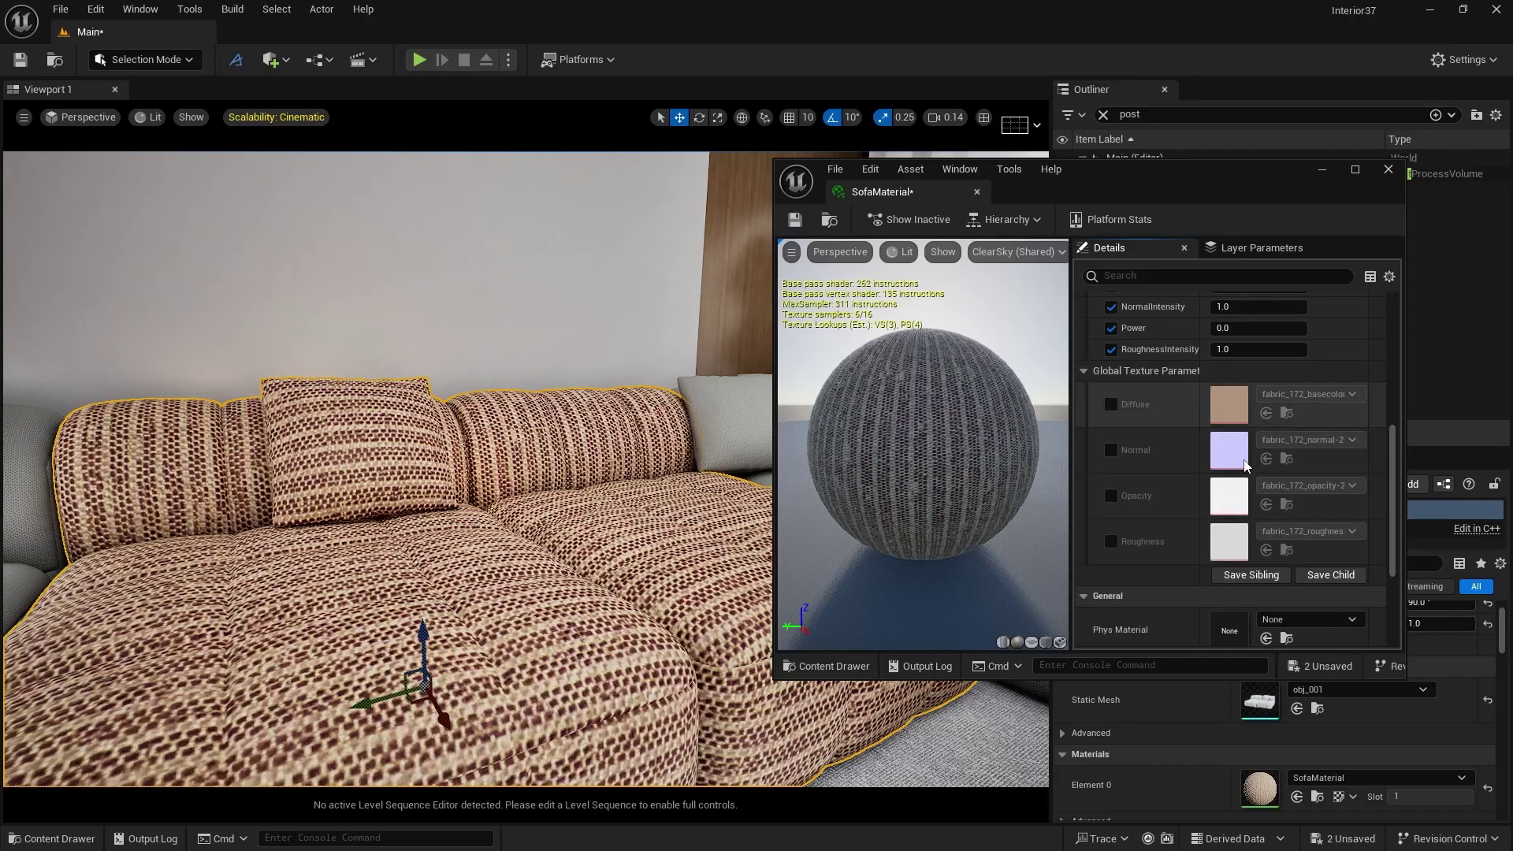
pyautogui.scroll(5, 1160, 428)
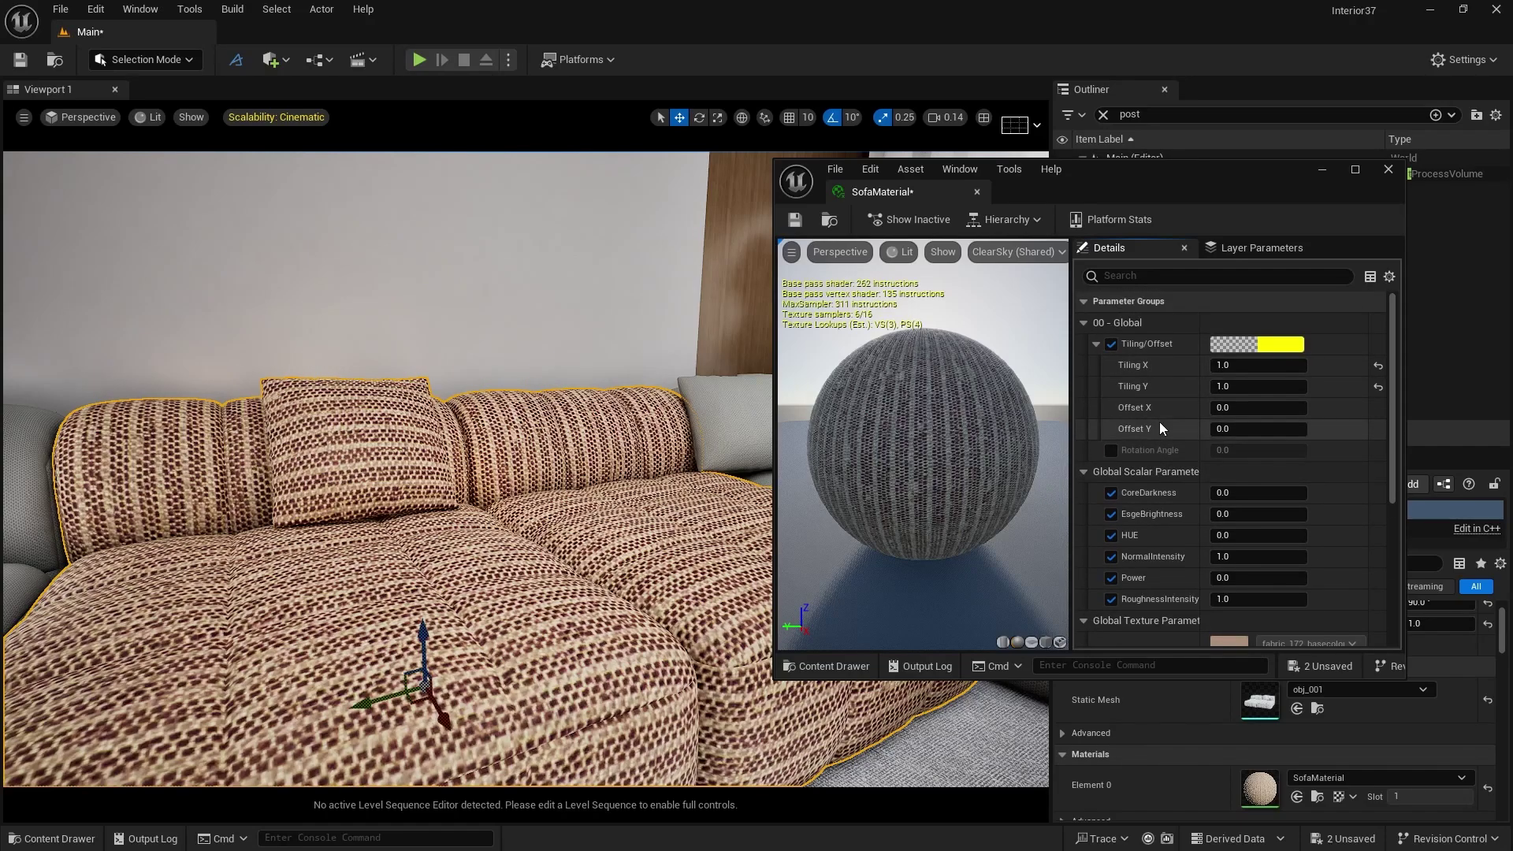
# Set Tiling X and Tiling Y to 5 and check the sofa.
pyautogui.click(1259, 366)
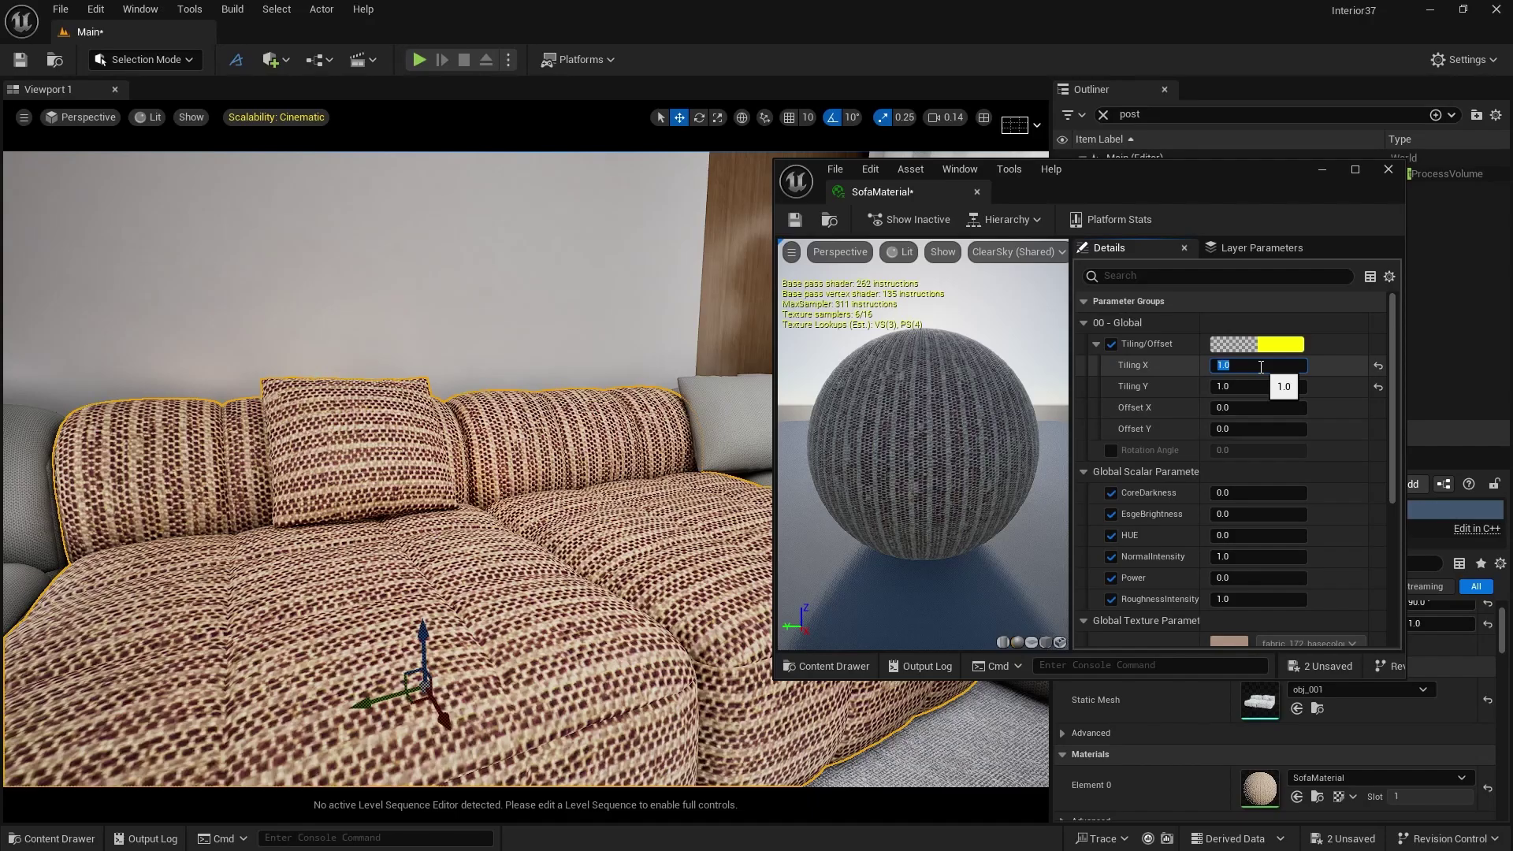
pyautogui.write('5')
pyautogui.press('Tab')
pyautogui.write('5')
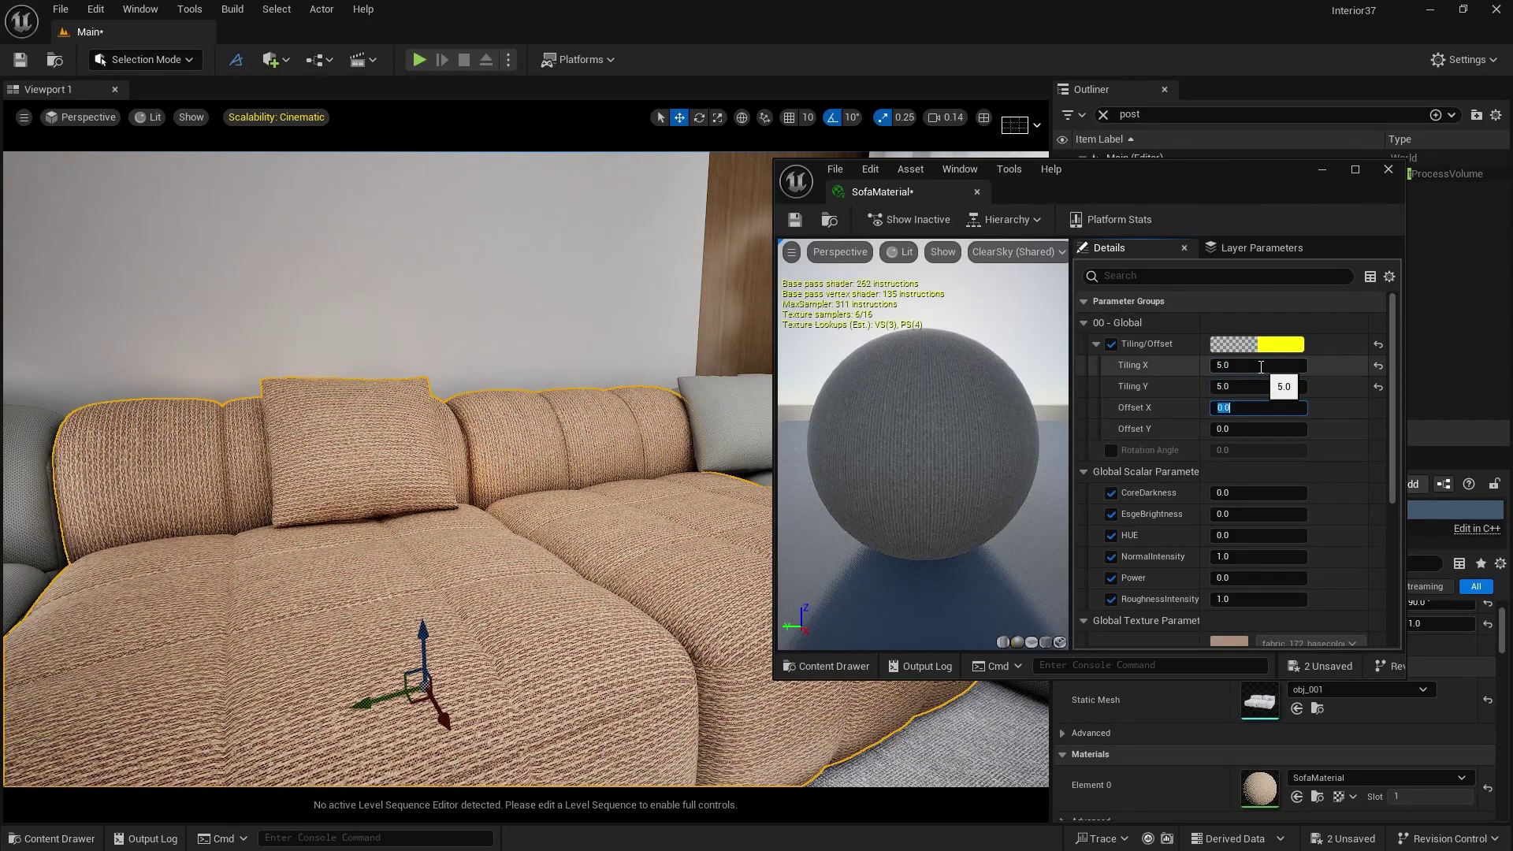
pyautogui.press('Tab')
pyautogui.moveTo(676, 451)
pyautogui.mouseDown(button='right')
pyautogui.moveTo(737, 455)
pyautogui.moveTo(682, 459)
pyautogui.mouseUp(button='right')
pyautogui.press('w')
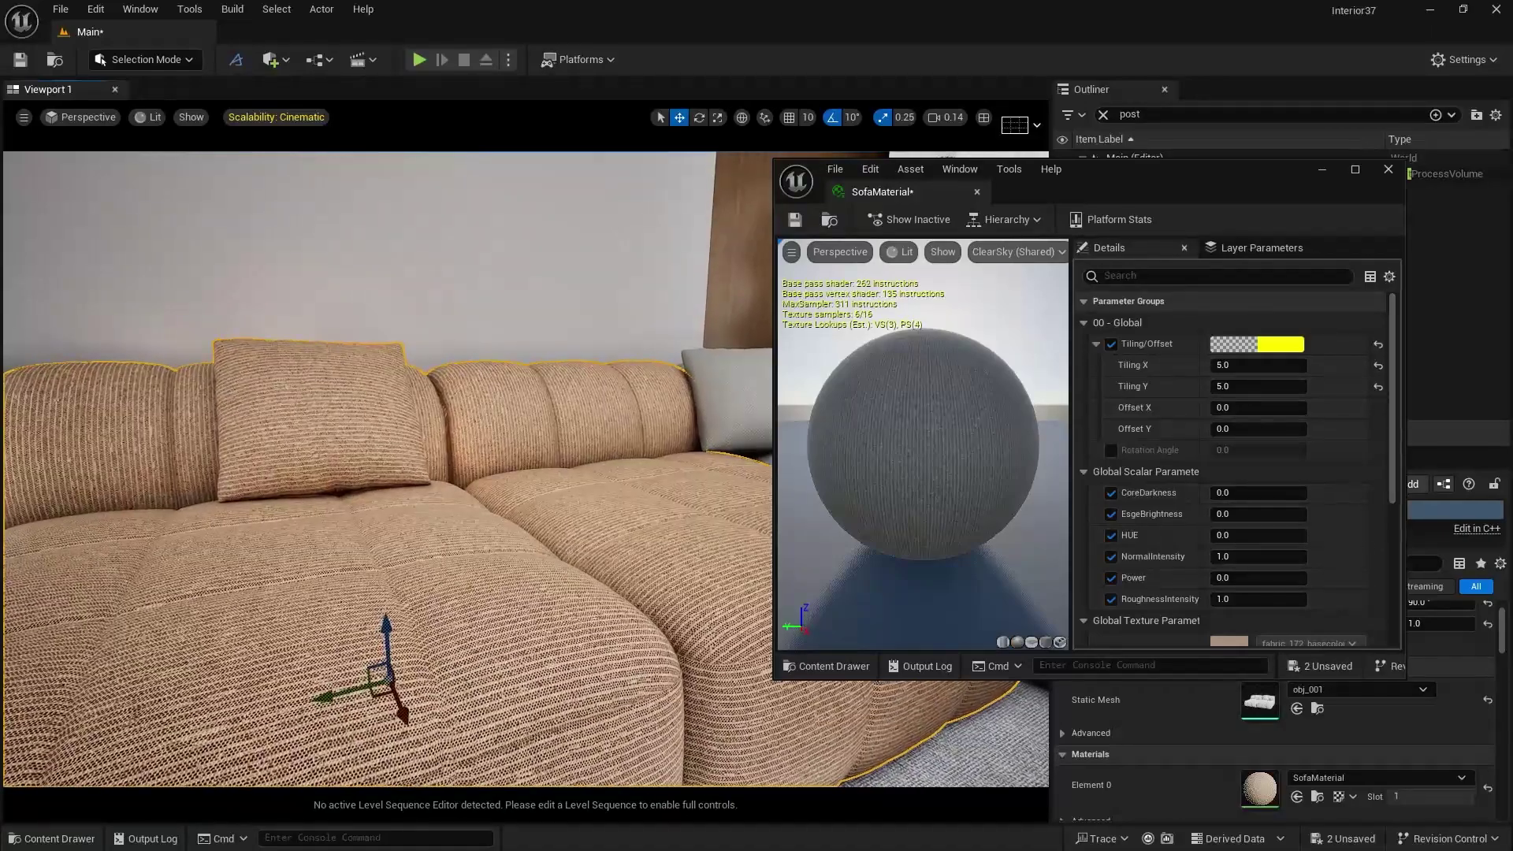
# Change Tiling X and Tiling Y to 6 and inspect the finer weave on the sofa.
pyautogui.click(1238, 361)
pyautogui.write('6')
pyautogui.press('Tab')
pyautogui.write('6')
pyautogui.press('Tab')
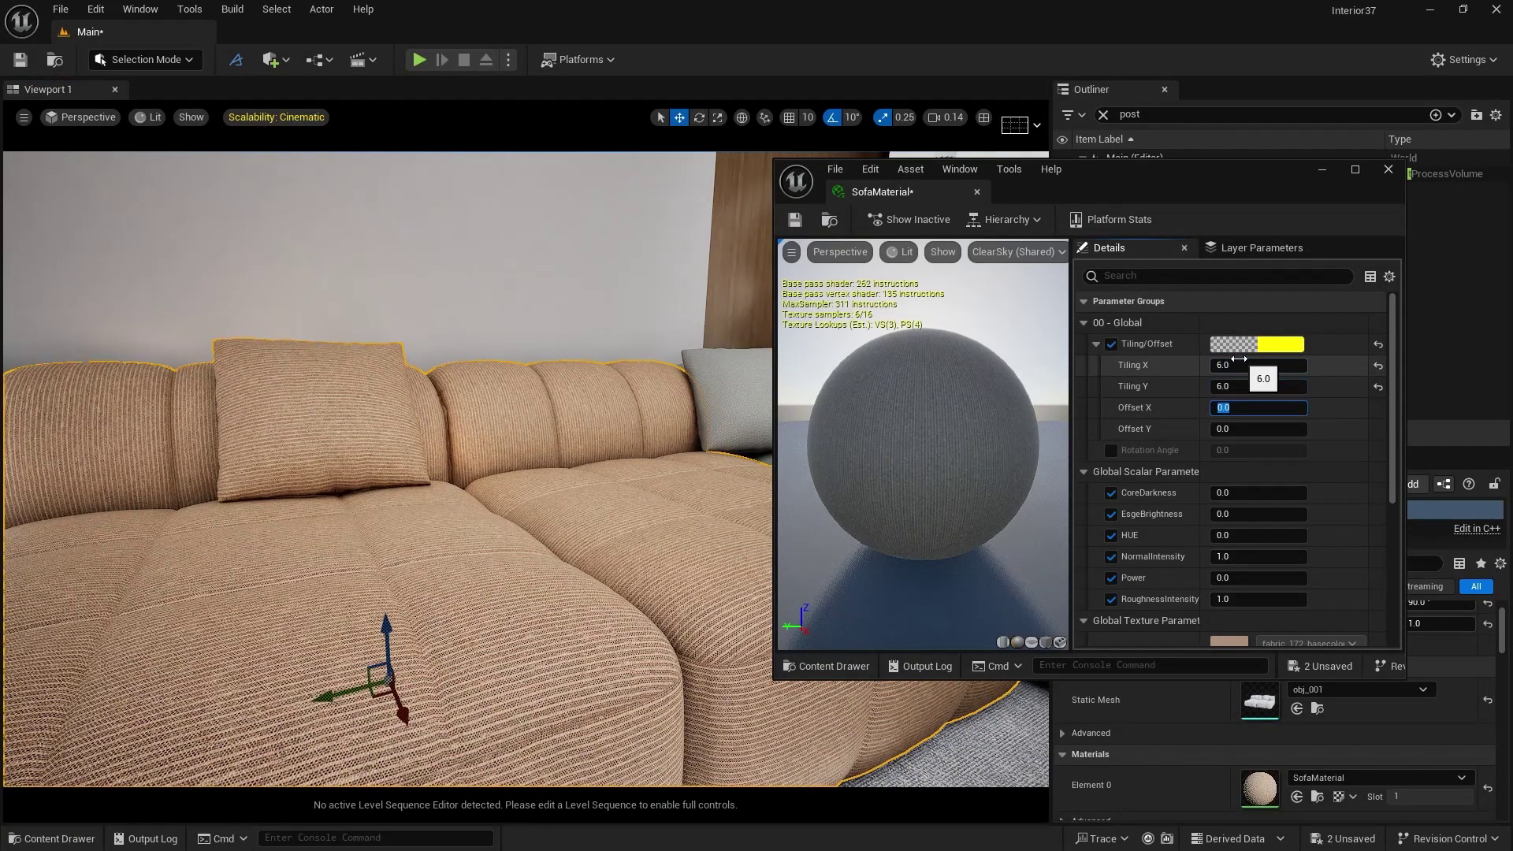
pyautogui.moveTo(662, 441); pyautogui.dragTo(619, 443, button='right')
pyautogui.press('s')
pyautogui.press('w')
pyautogui.moveTo(295, 431); pyautogui.dragTo(391, 434, button='right')
pyautogui.press('a')
pyautogui.click(24, 116)
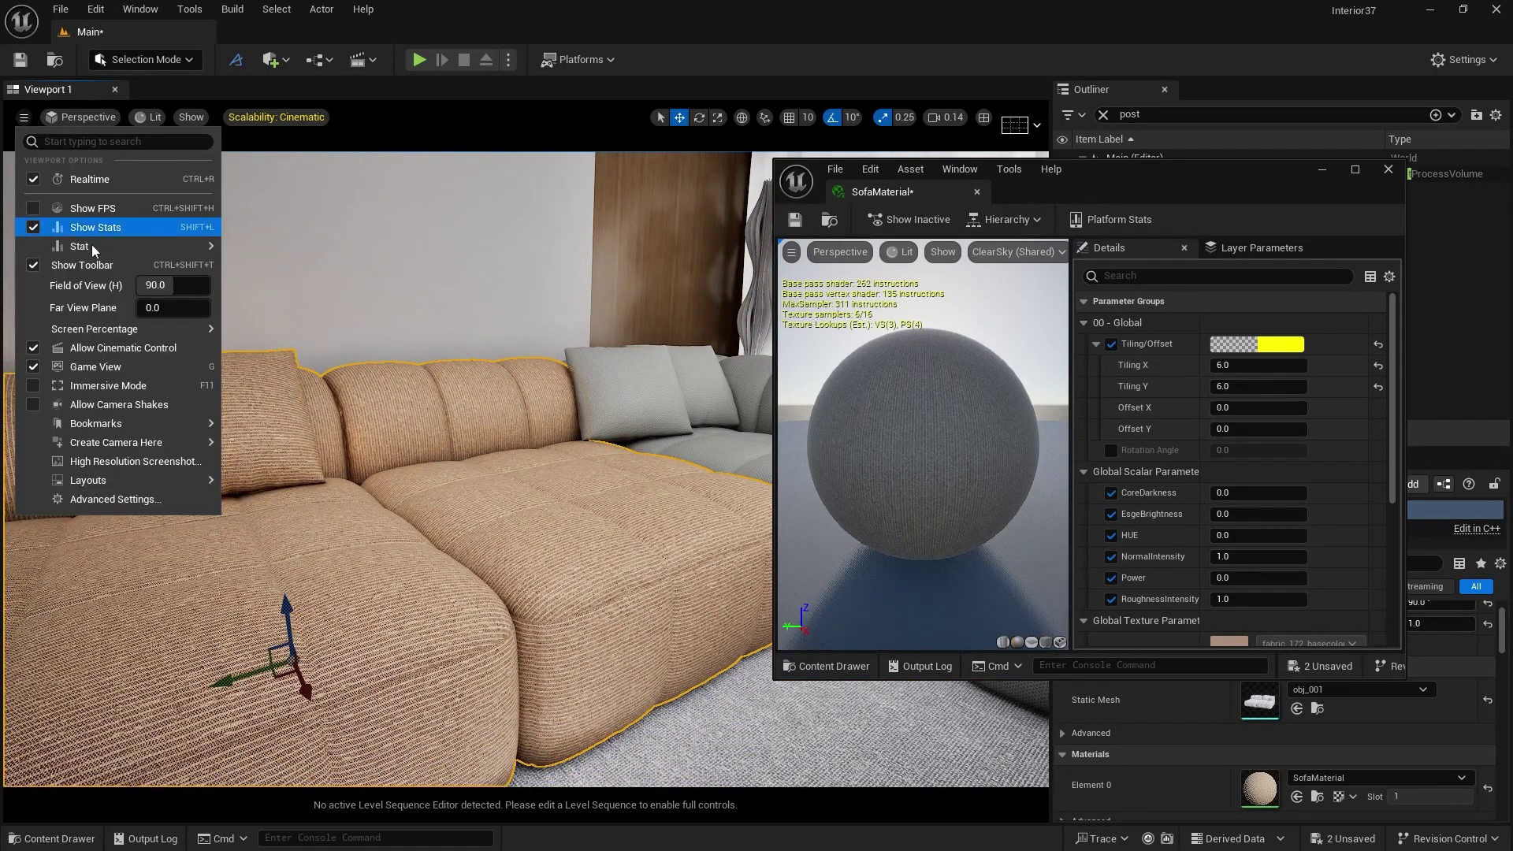
# Enable the viewport's custom Screen Percentage override at 140 and reframe the sofa.
pyautogui.moveTo(123, 329)
pyautogui.click(238, 460)
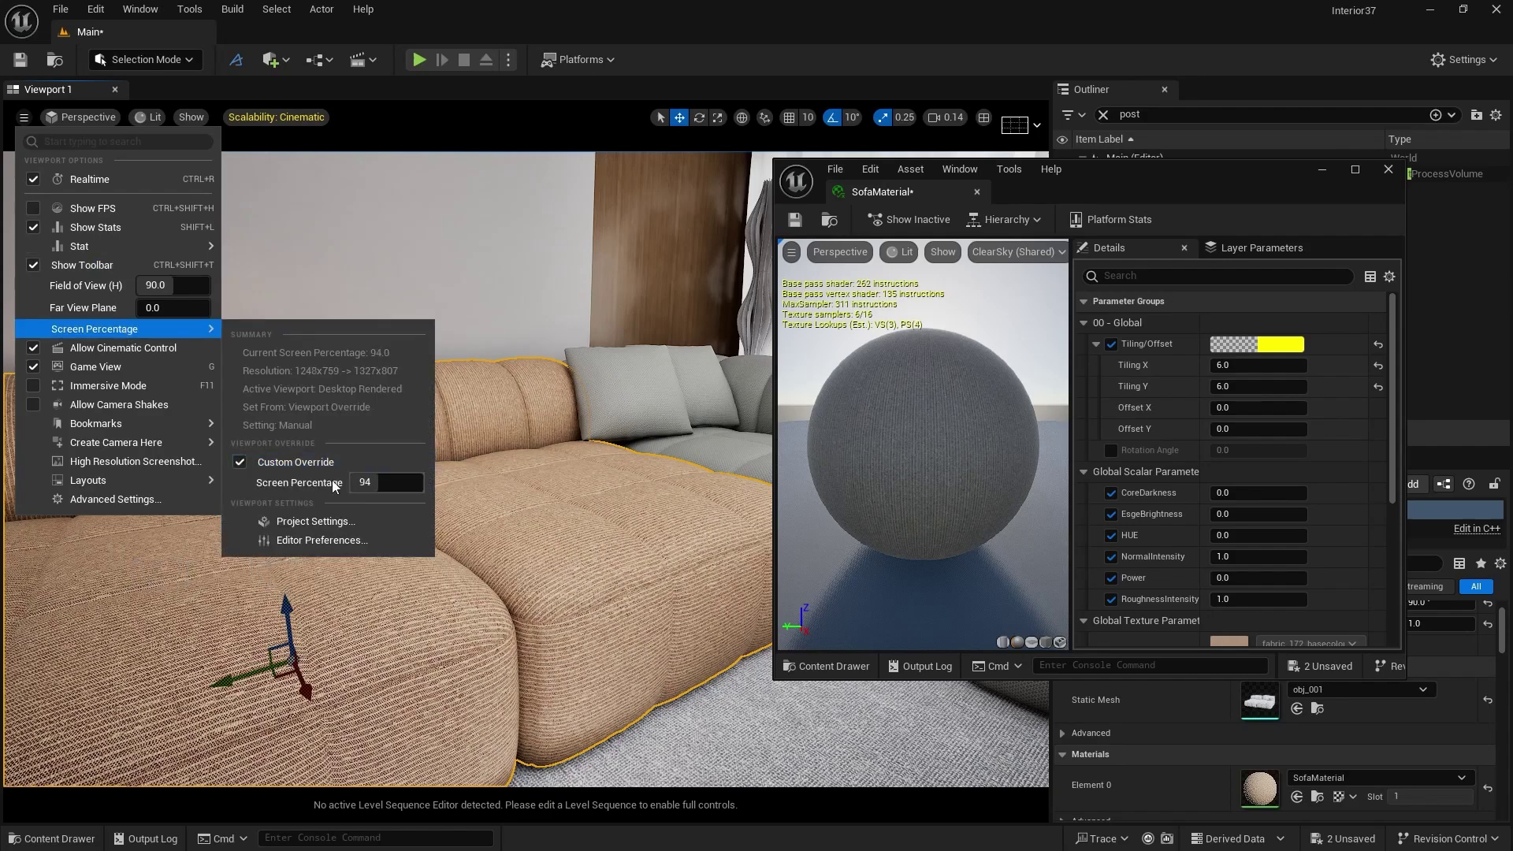
pyautogui.click(369, 485)
pyautogui.write('140')
pyautogui.press('Return')
pyautogui.click(549, 500)
pyautogui.press('w')
pyautogui.moveTo(550, 500); pyautogui.dragTo(543, 500, button='right')
pyautogui.press('s')
pyautogui.press('w')
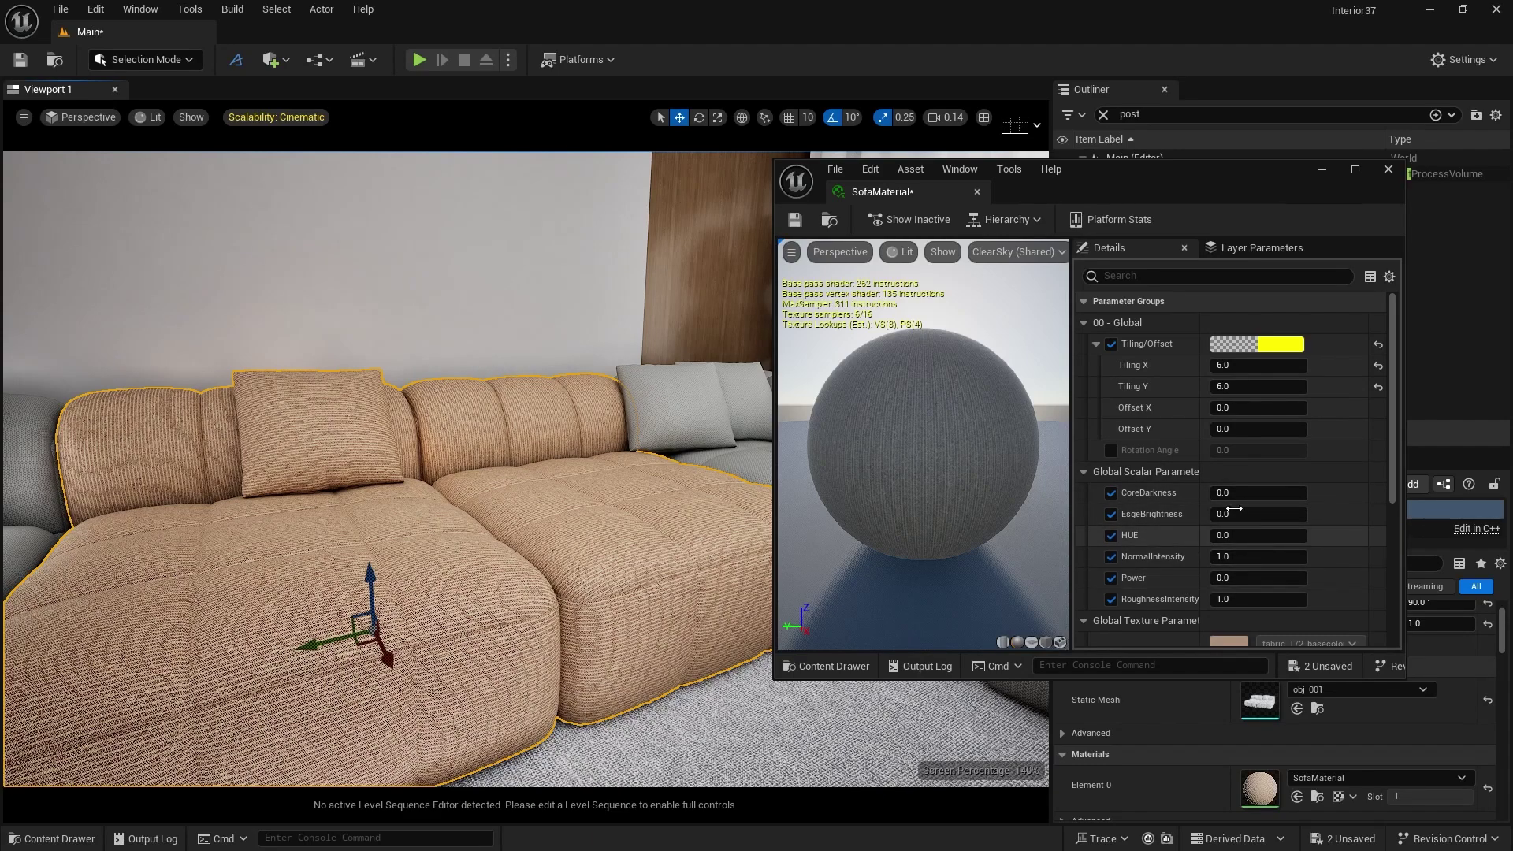
# Tune SofaMaterial's Details spin fields: CoreDarkness 0.52, EsgeBrightness 0.128, Power 0.648.
pyautogui.moveTo(1226, 497)
pyautogui.mouseDown()
pyautogui.moveTo(1277, 497)
pyautogui.moveTo(1238, 496)
pyautogui.mouseUp()
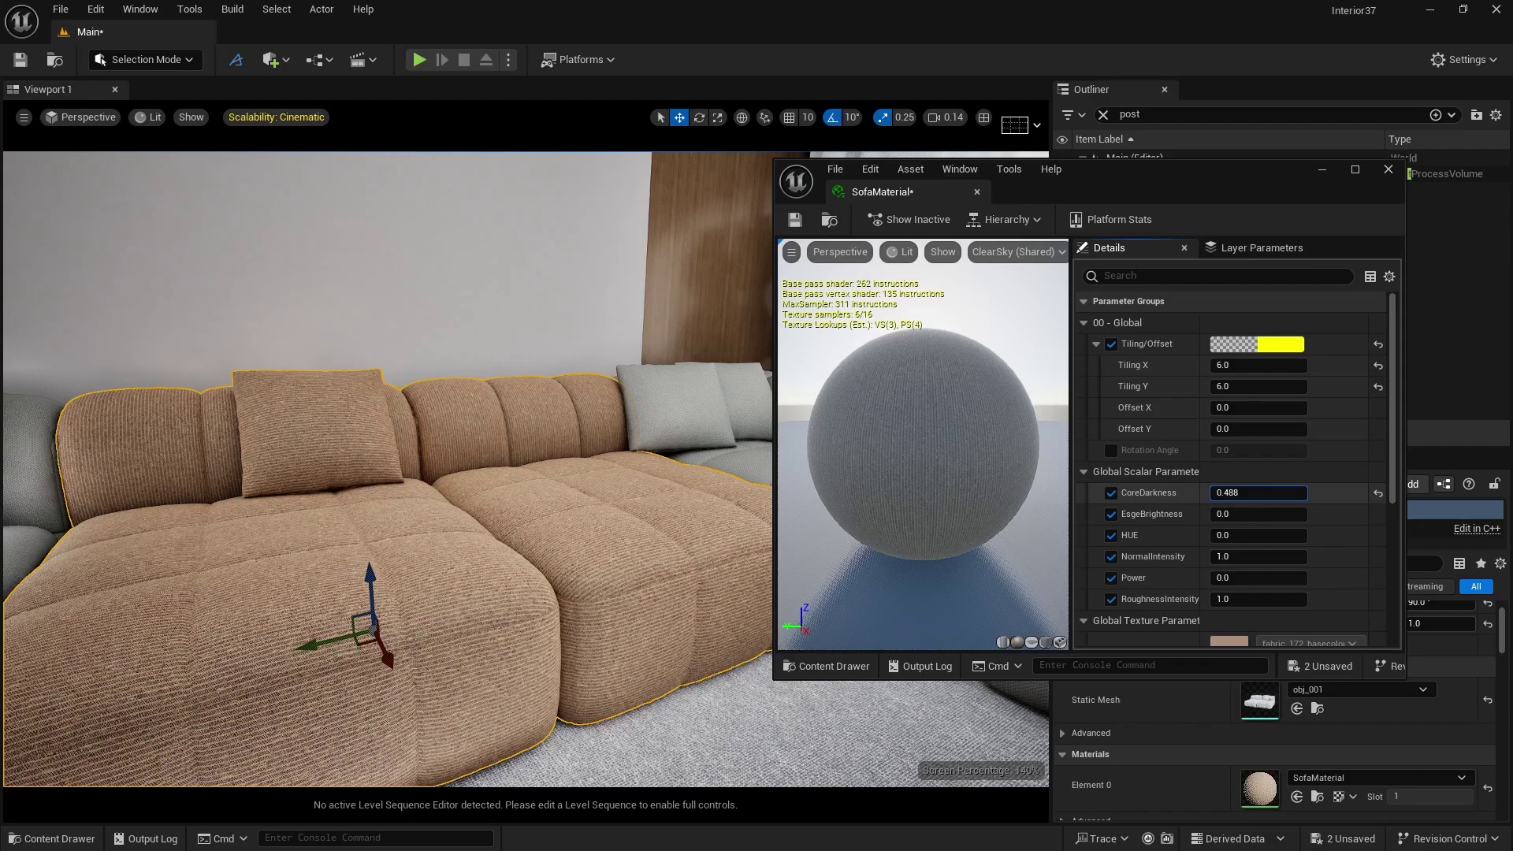
pyautogui.moveTo(1237, 496); pyautogui.dragTo(1244, 496)
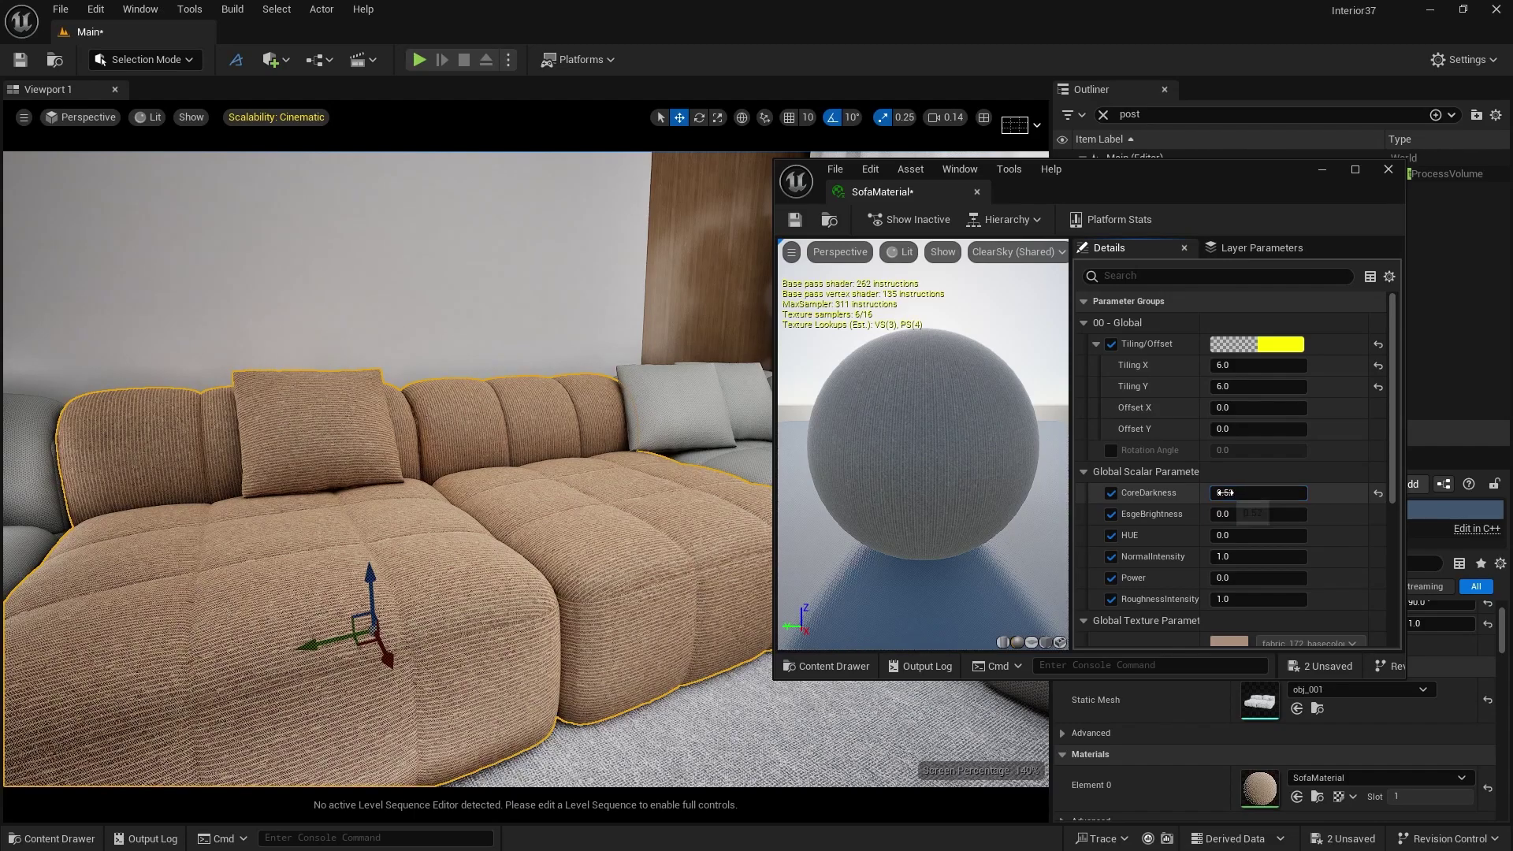
pyautogui.moveTo(1222, 515); pyautogui.dragTo(1225, 514)
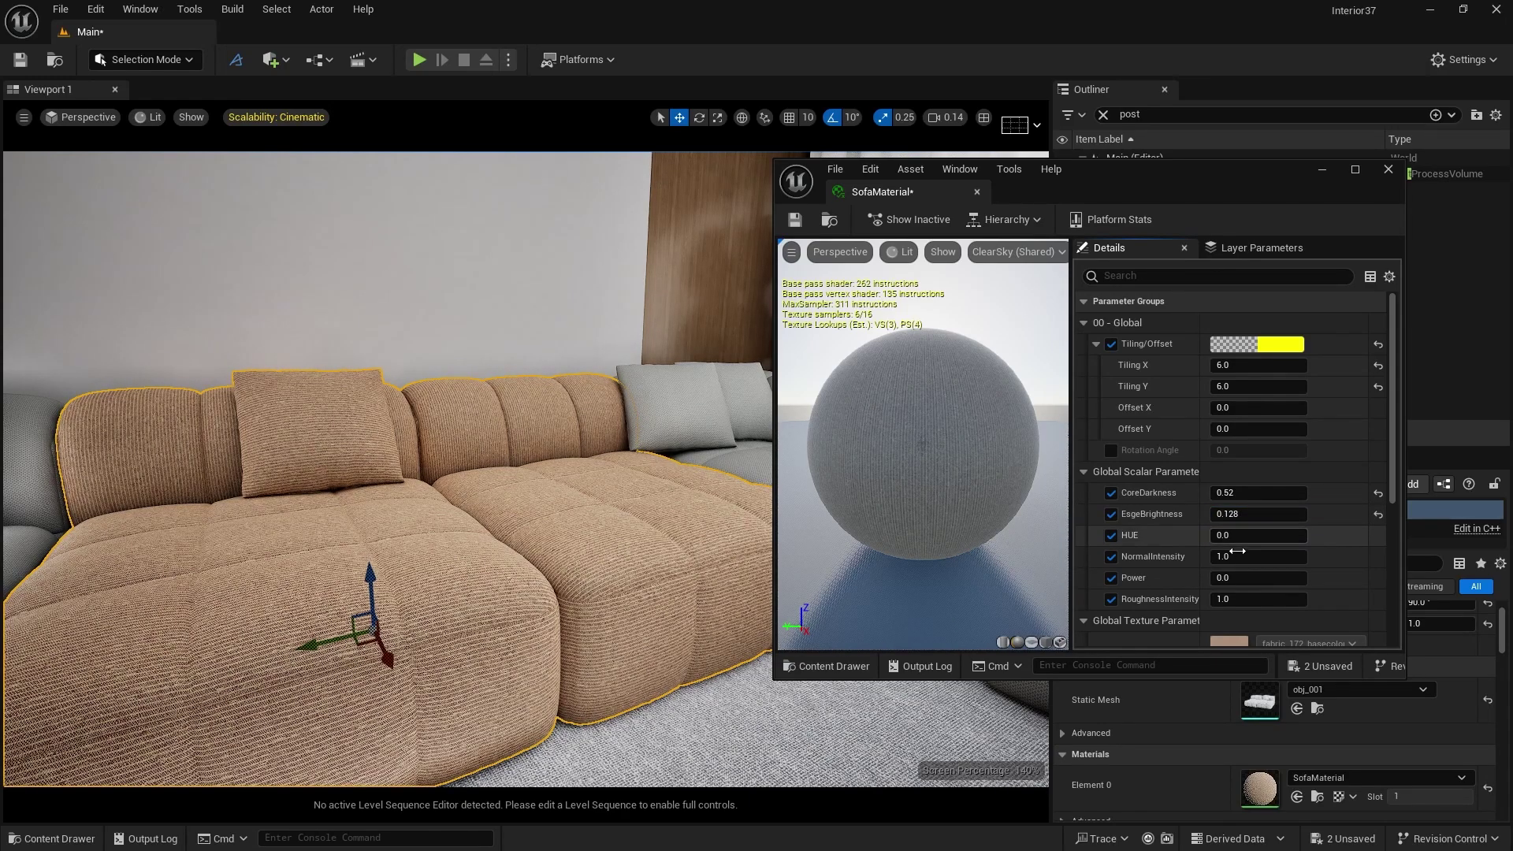
pyautogui.moveTo(1221, 578); pyautogui.dragTo(1224, 578)
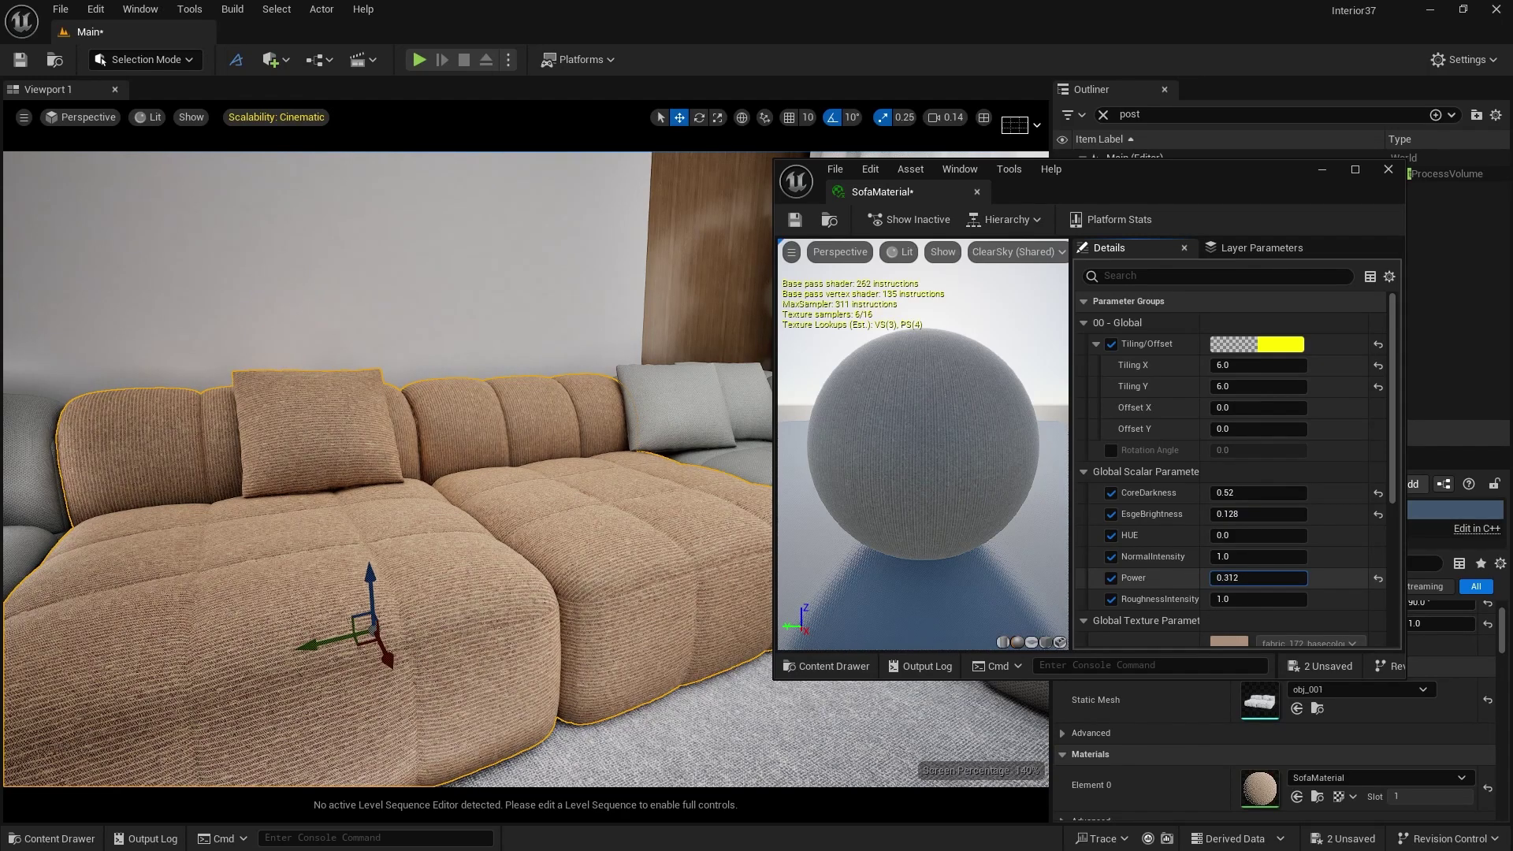
pyautogui.moveTo(1242, 578); pyautogui.dragTo(1293, 578)
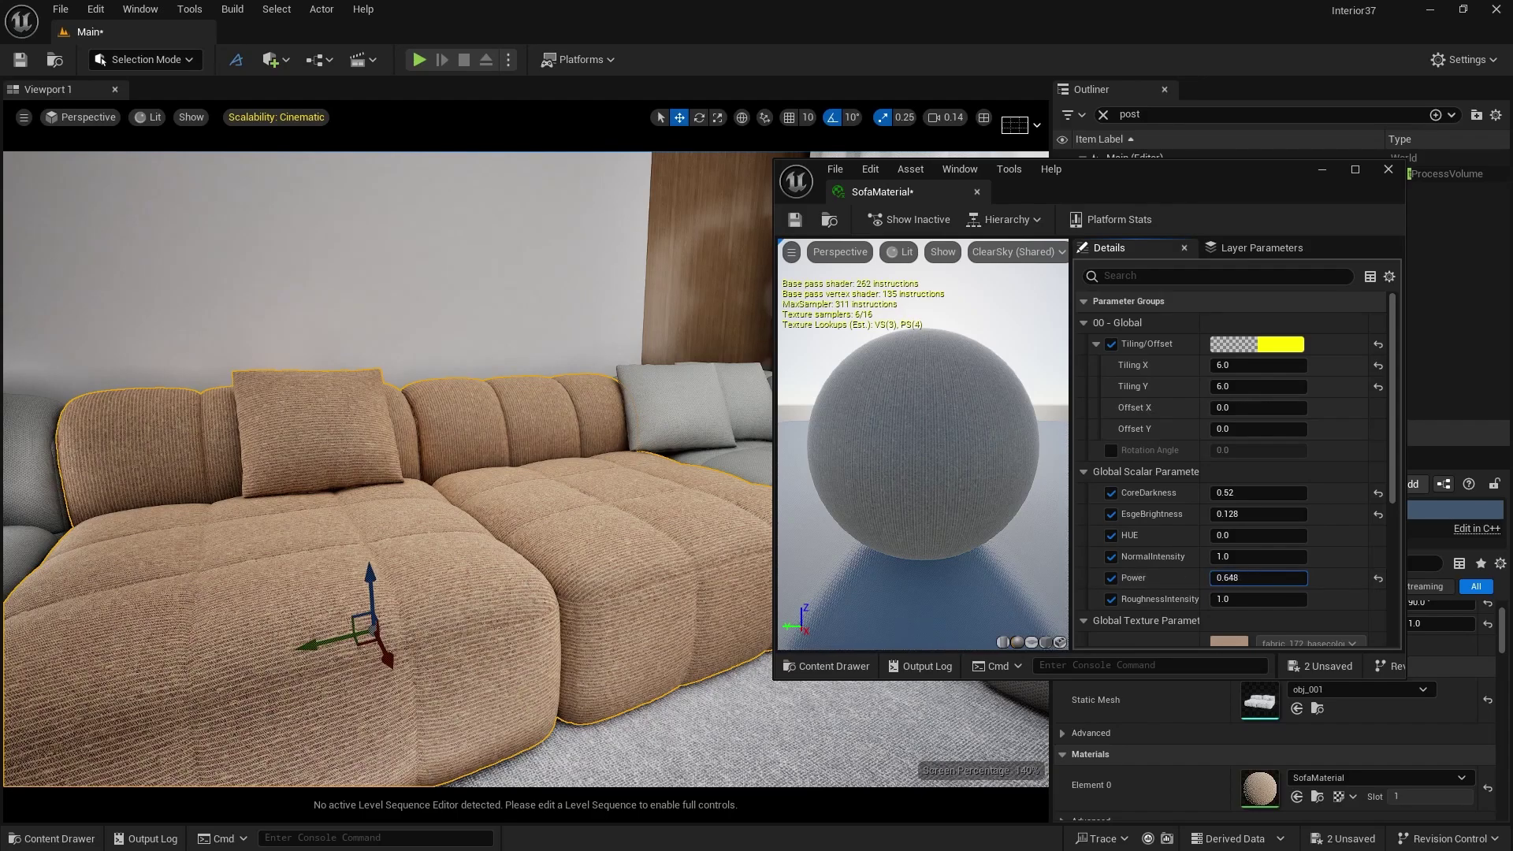
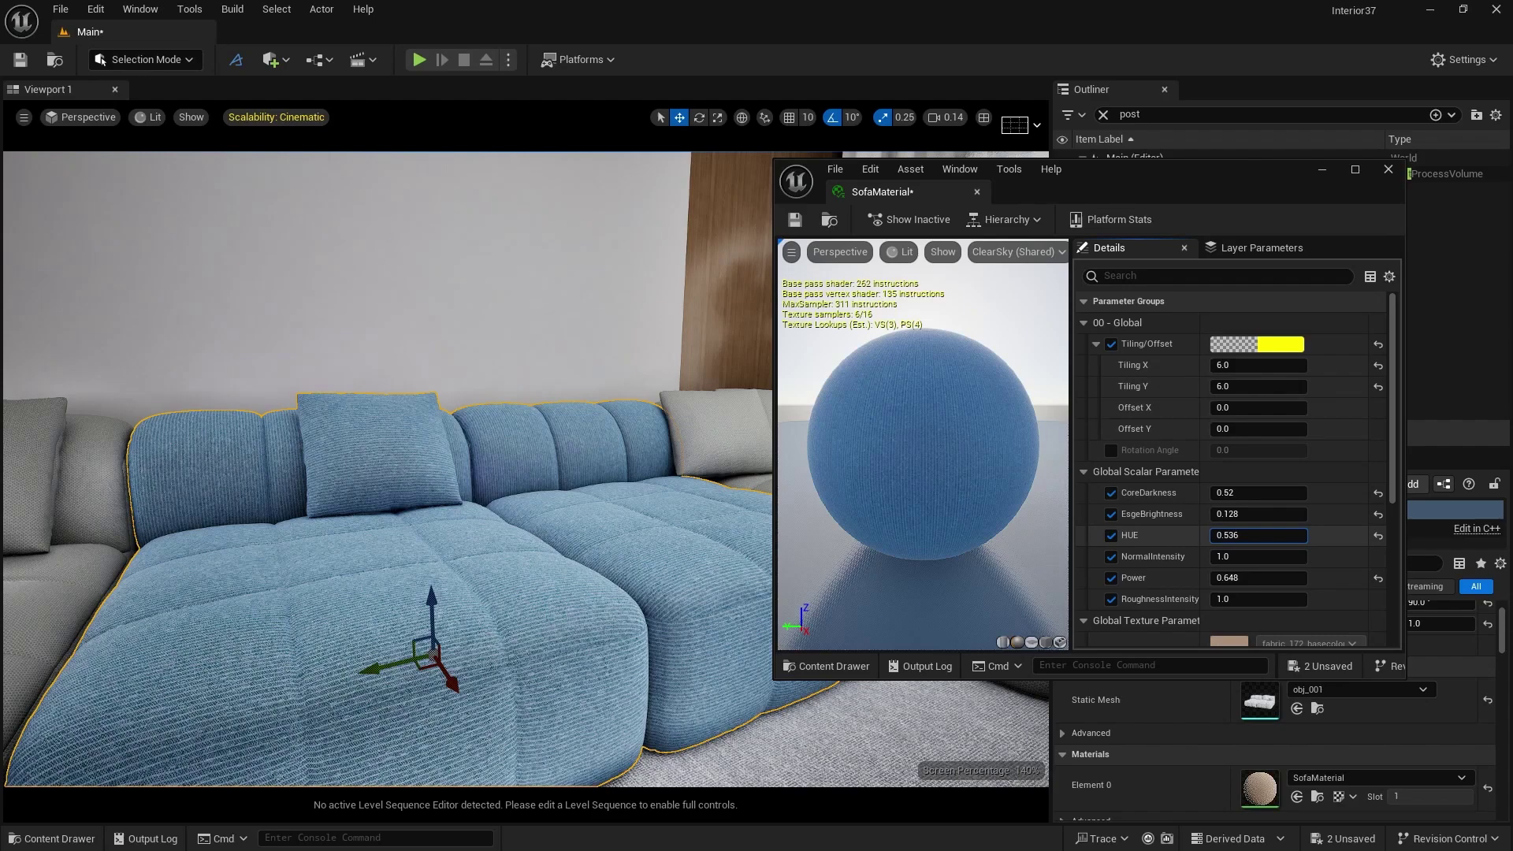
# Drag SofaMaterial's HUE value to 0.536.
pyautogui.moveTo(1231, 536); pyautogui.dragTo(1228, 536)
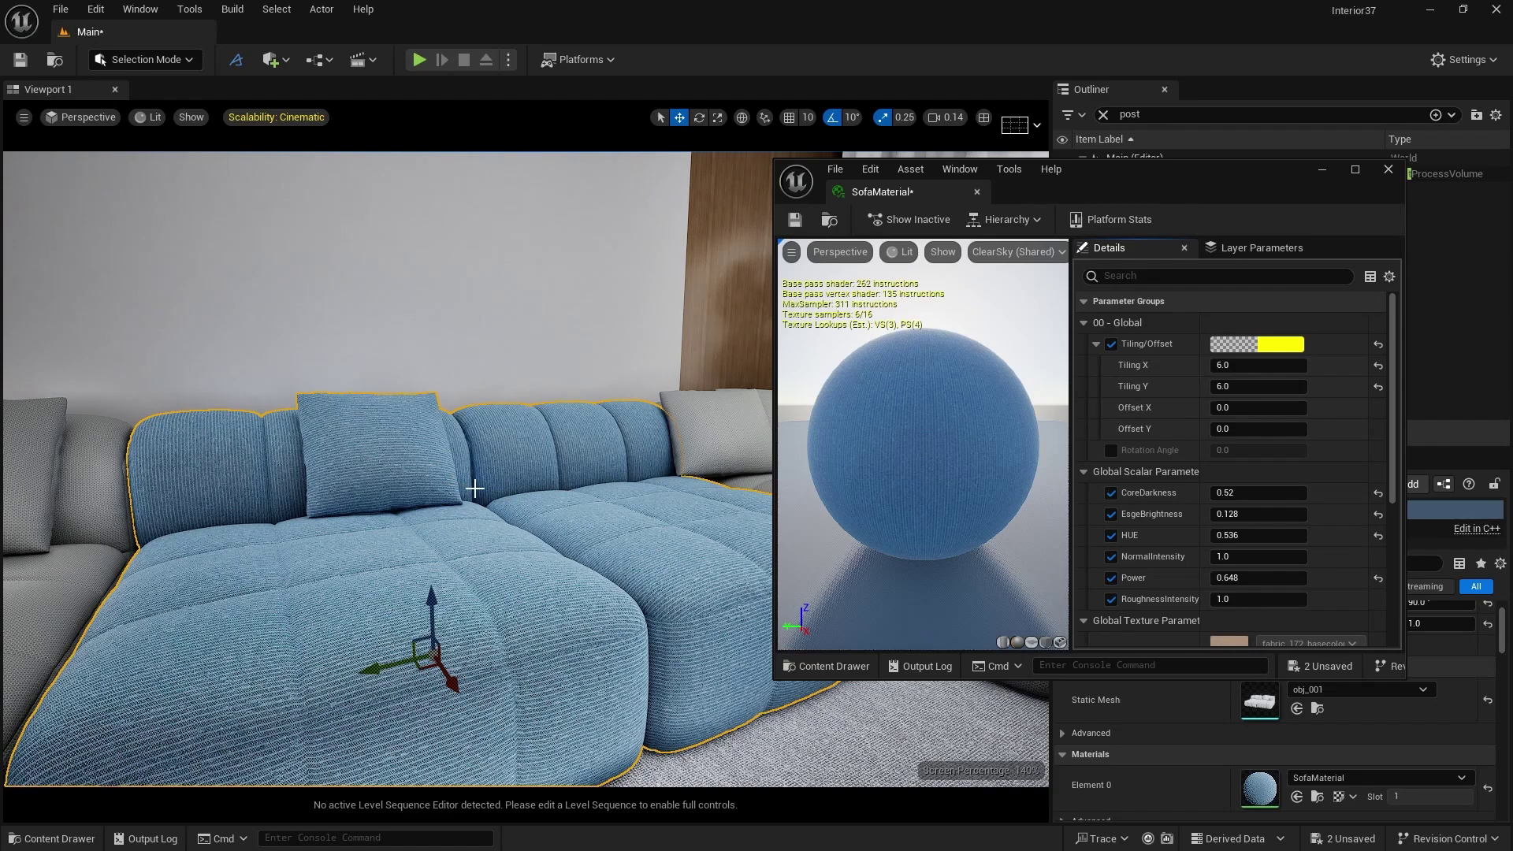
# Enable SofaMaterial's Diffuse texture and open fabric_172_basecolor-2K in the texture editor.
pyautogui.scroll(-3, 1155, 501)
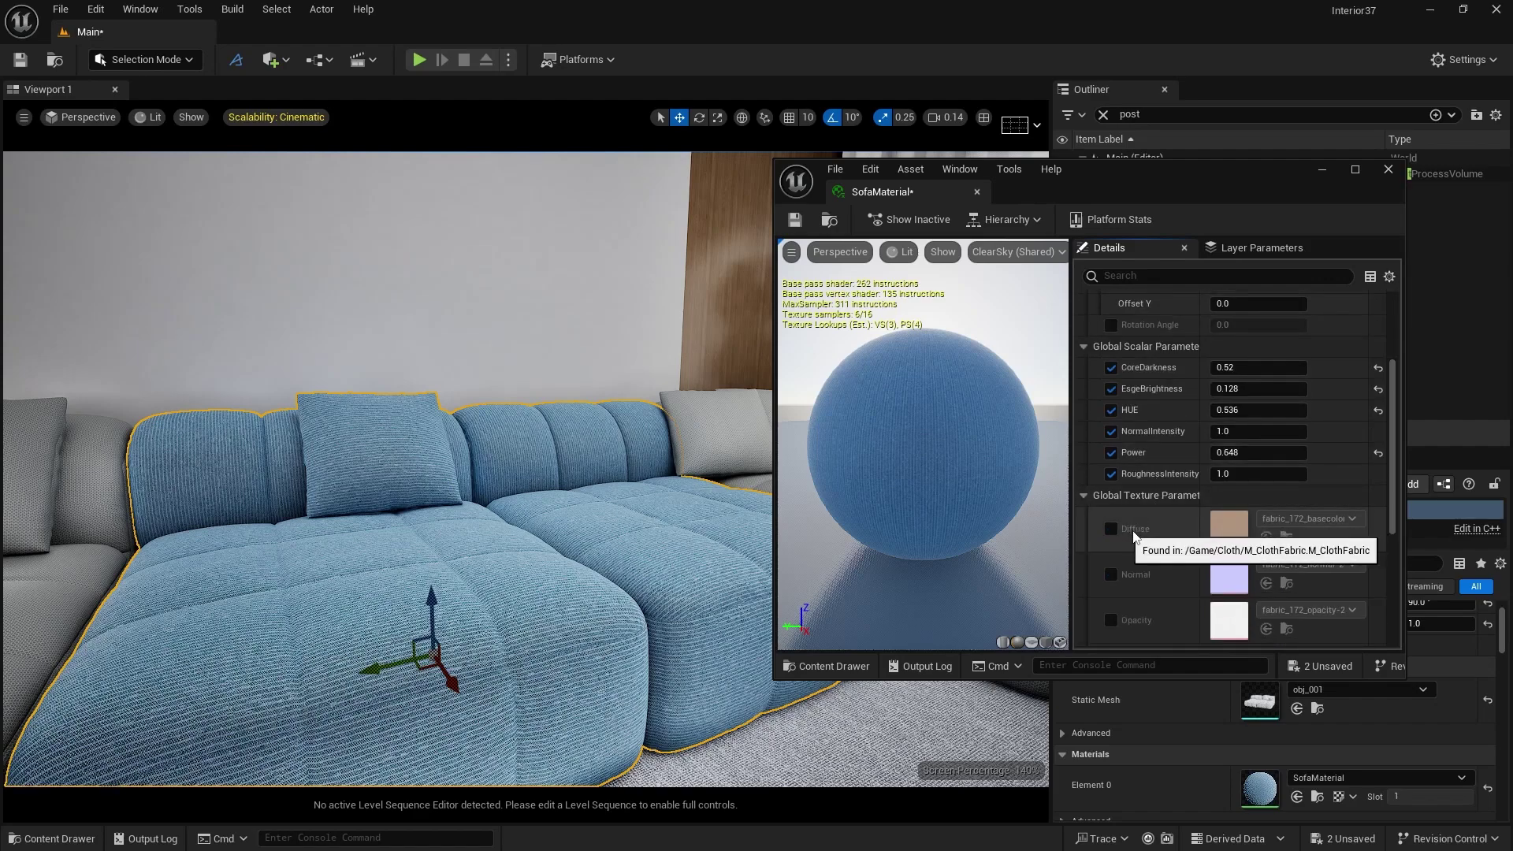
pyautogui.click(1111, 529)
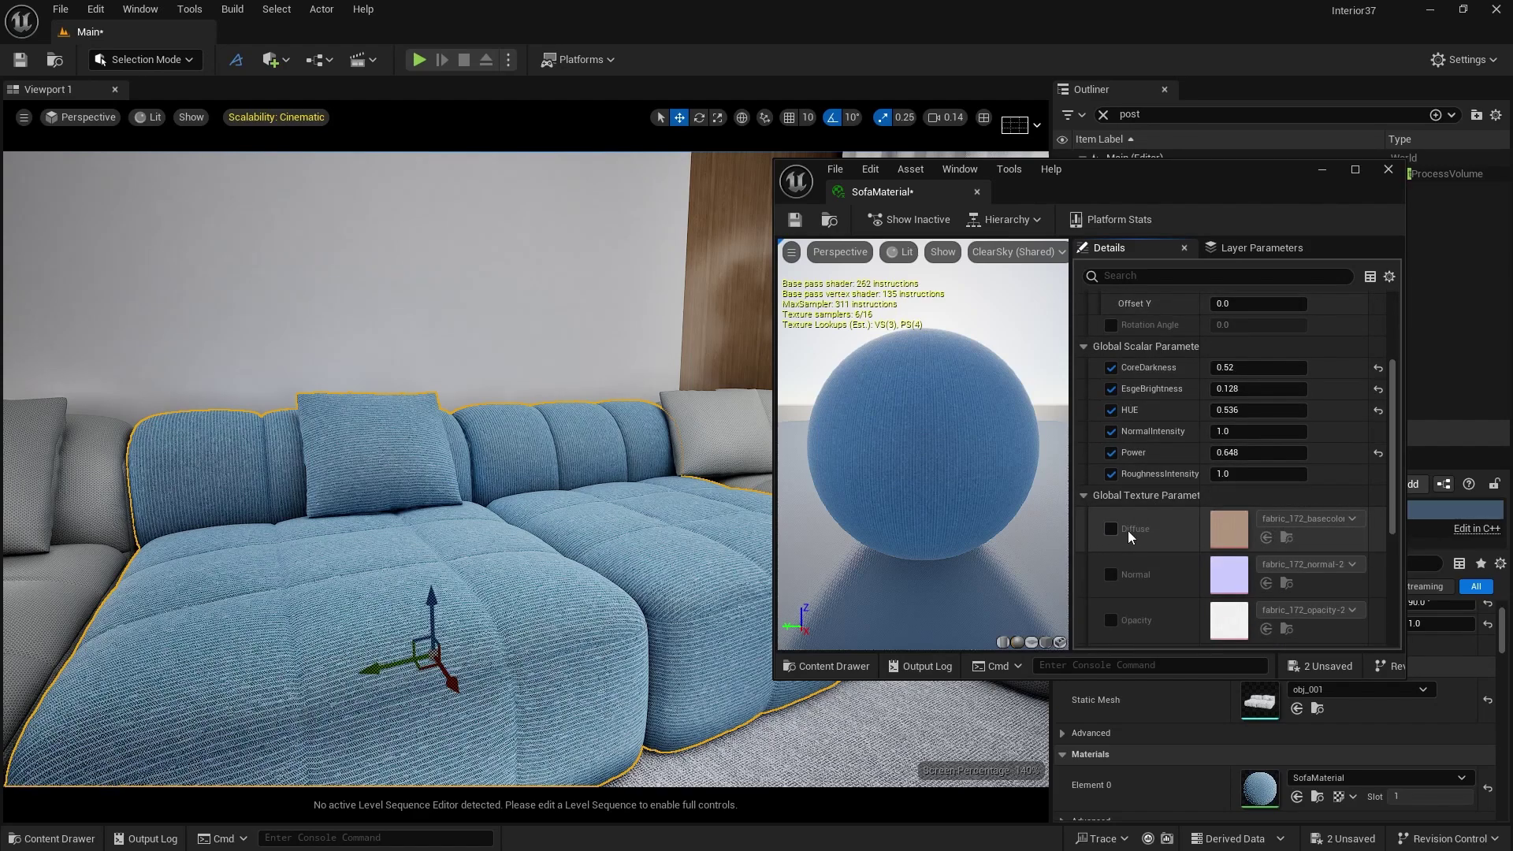
pyautogui.click(1287, 537)
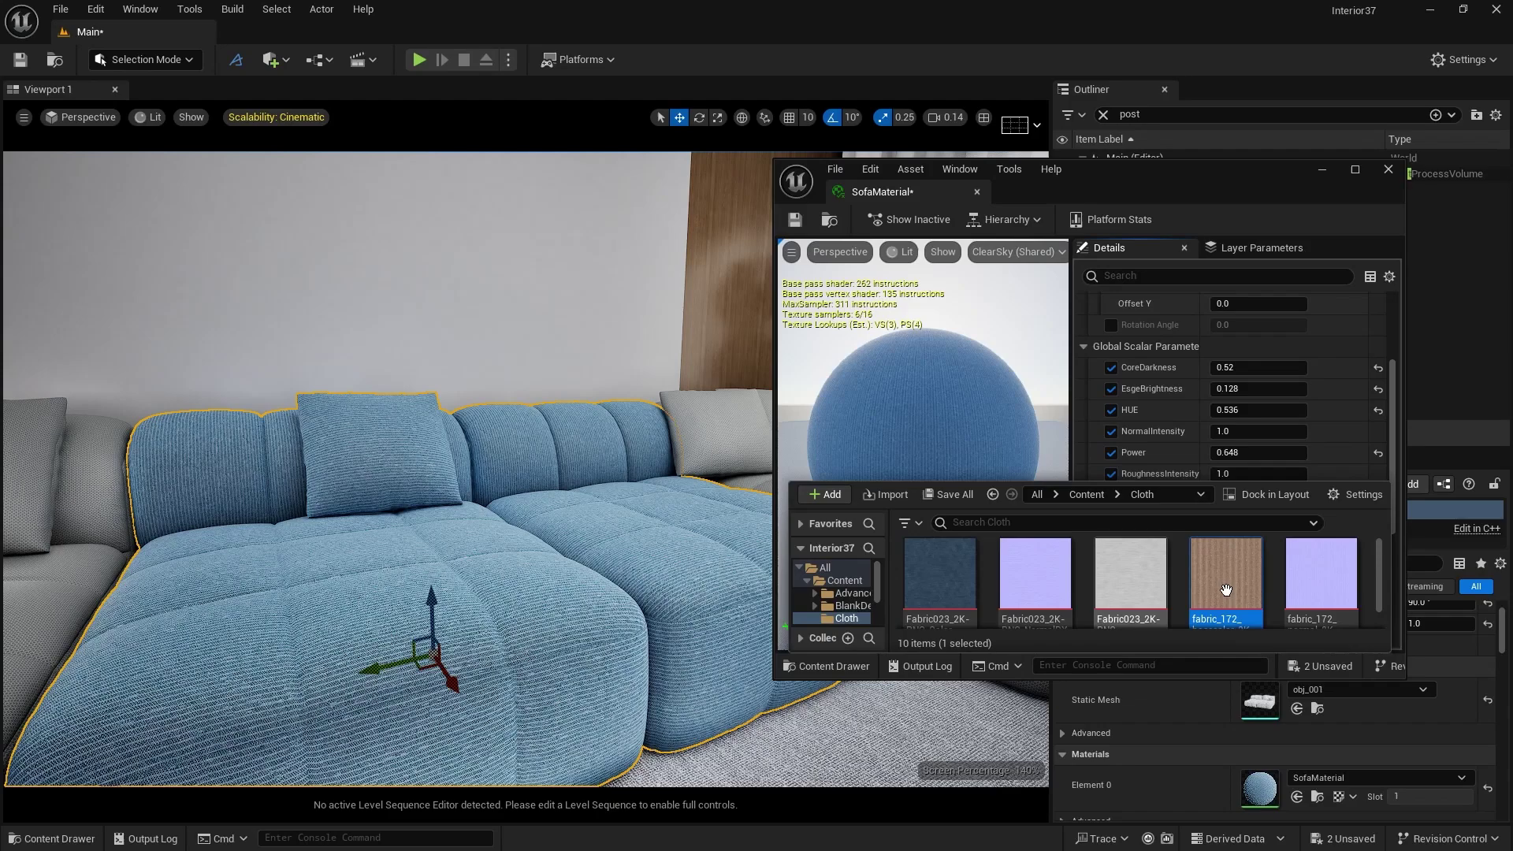
pyautogui.doubleClick(1227, 575)
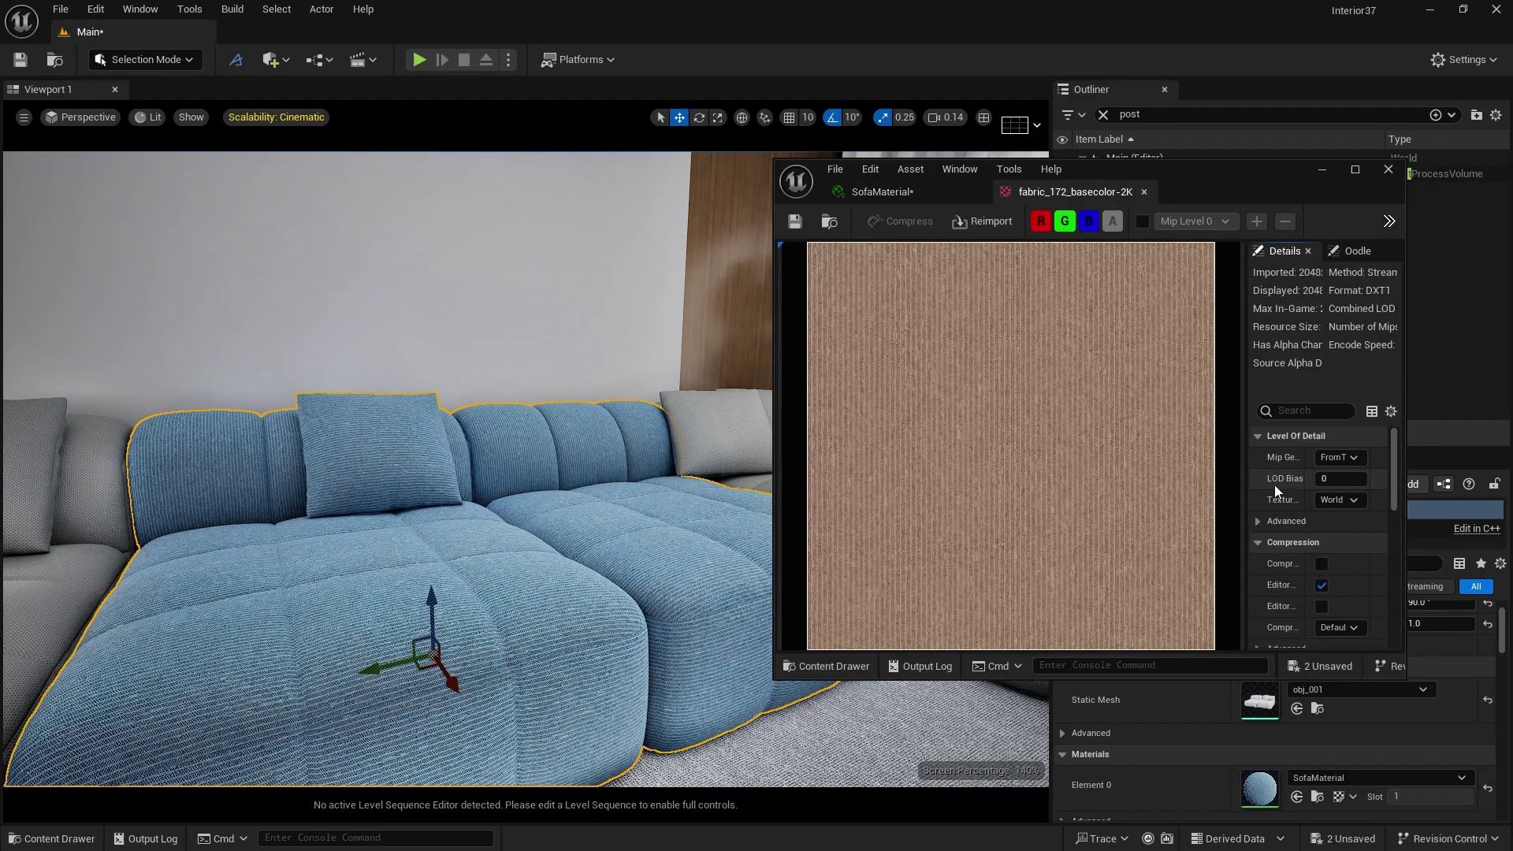
pyautogui.moveTo(1246, 451); pyautogui.dragTo(1152, 457)
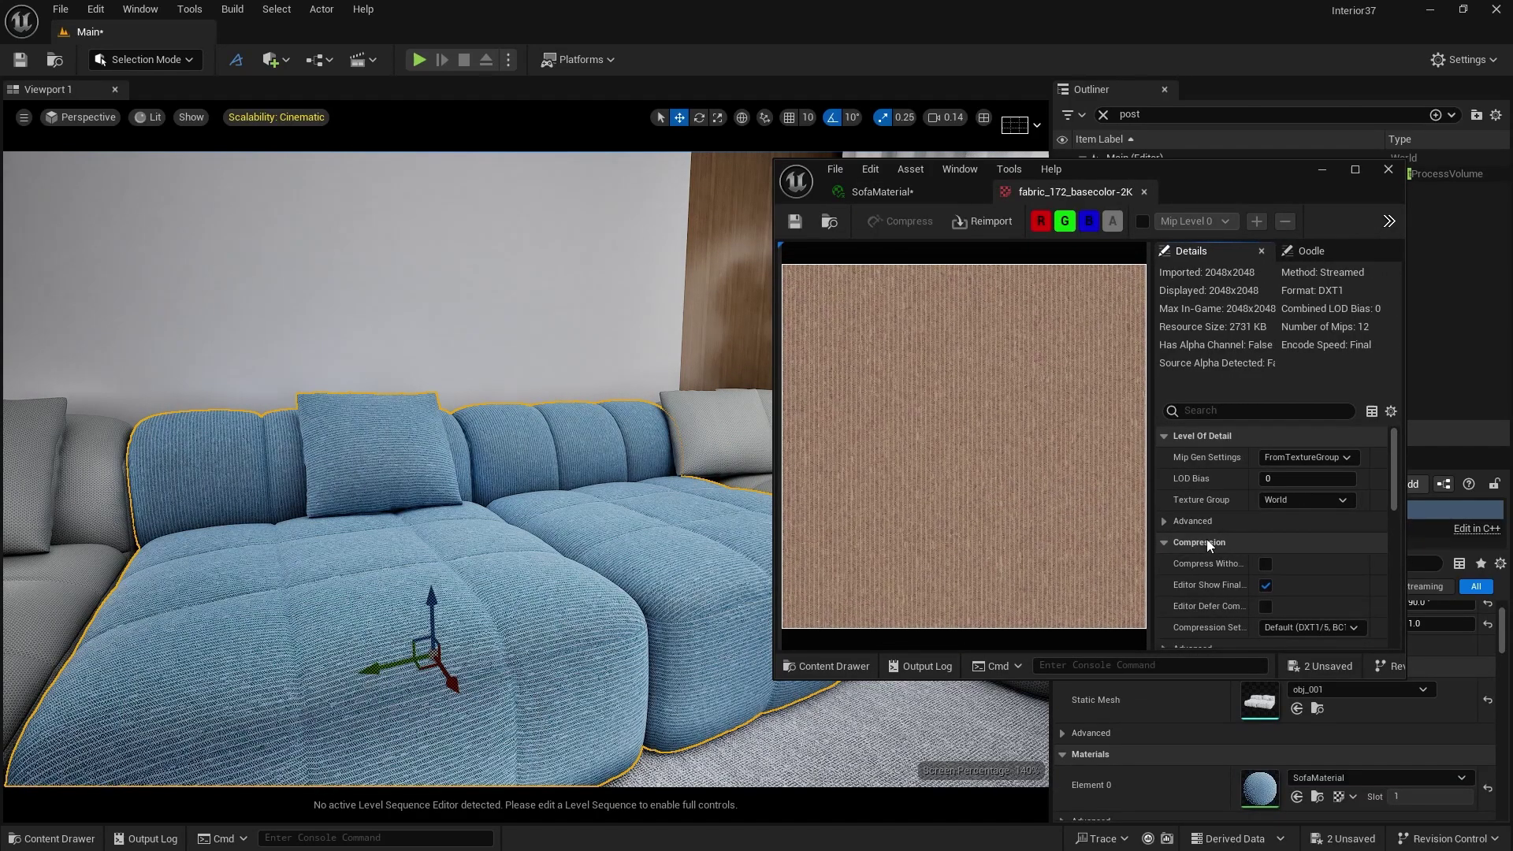
# Lower the texture's Saturation and Brightness to 0.8 each and save it.
pyautogui.scroll(-3, 1207, 539)
pyautogui.scroll(-5, 1208, 539)
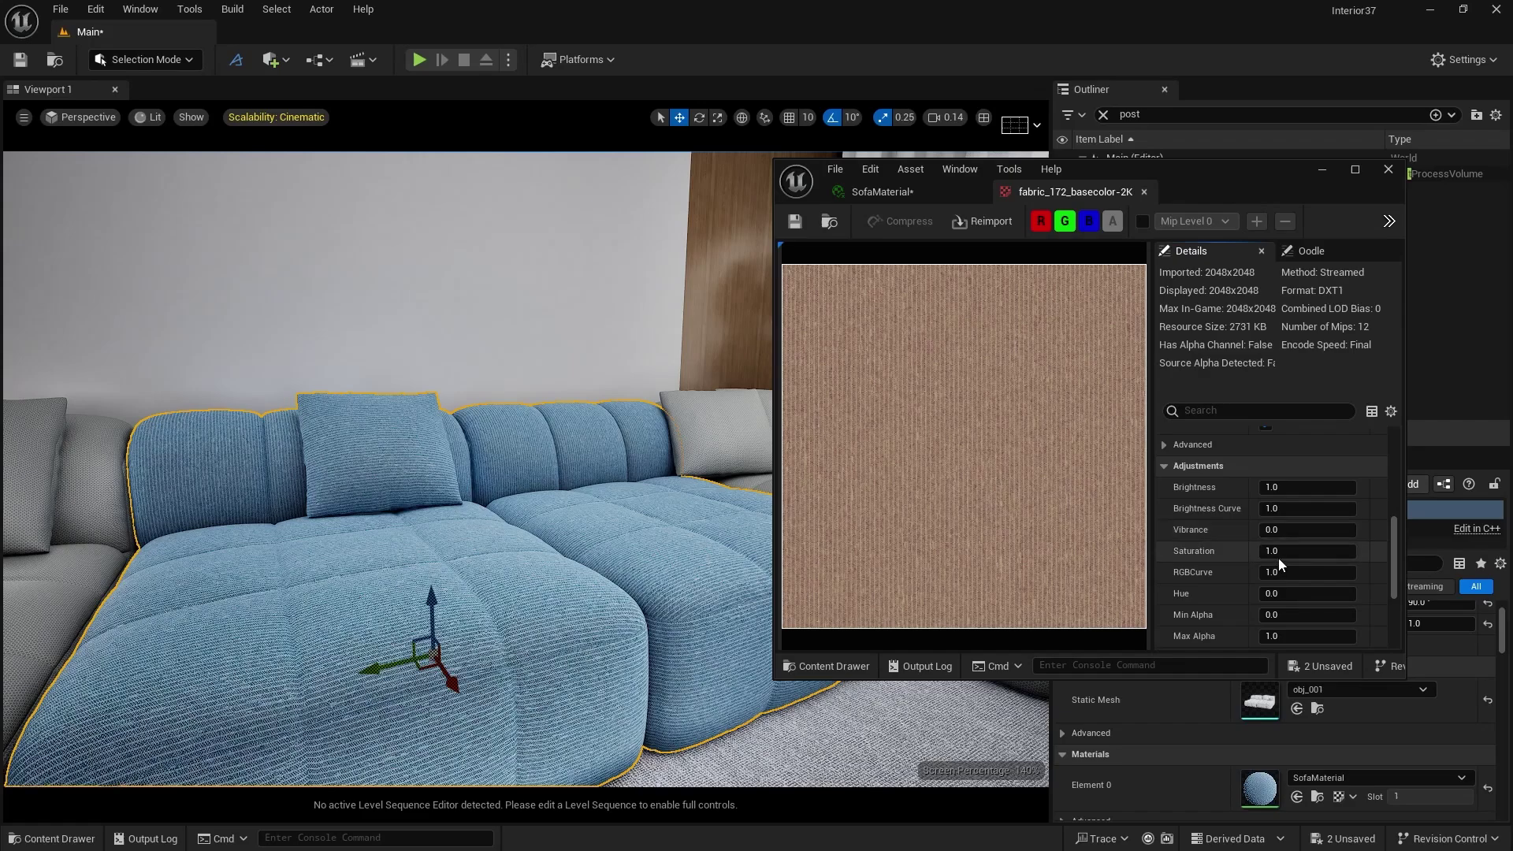
pyautogui.click(1288, 552)
pyautogui.write('.8')
pyautogui.press('Return')
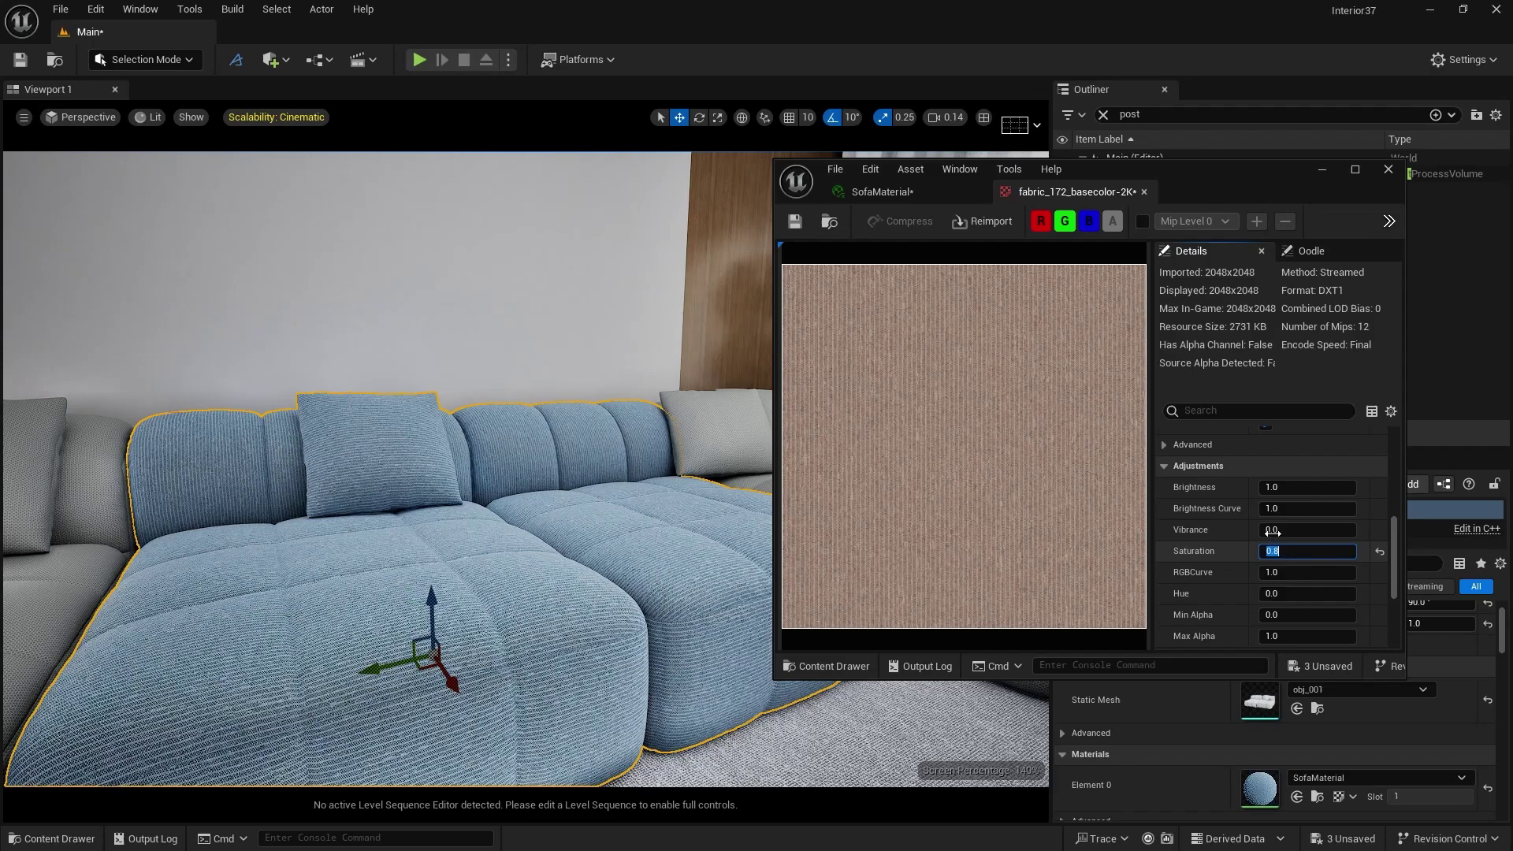
pyautogui.click(1277, 488)
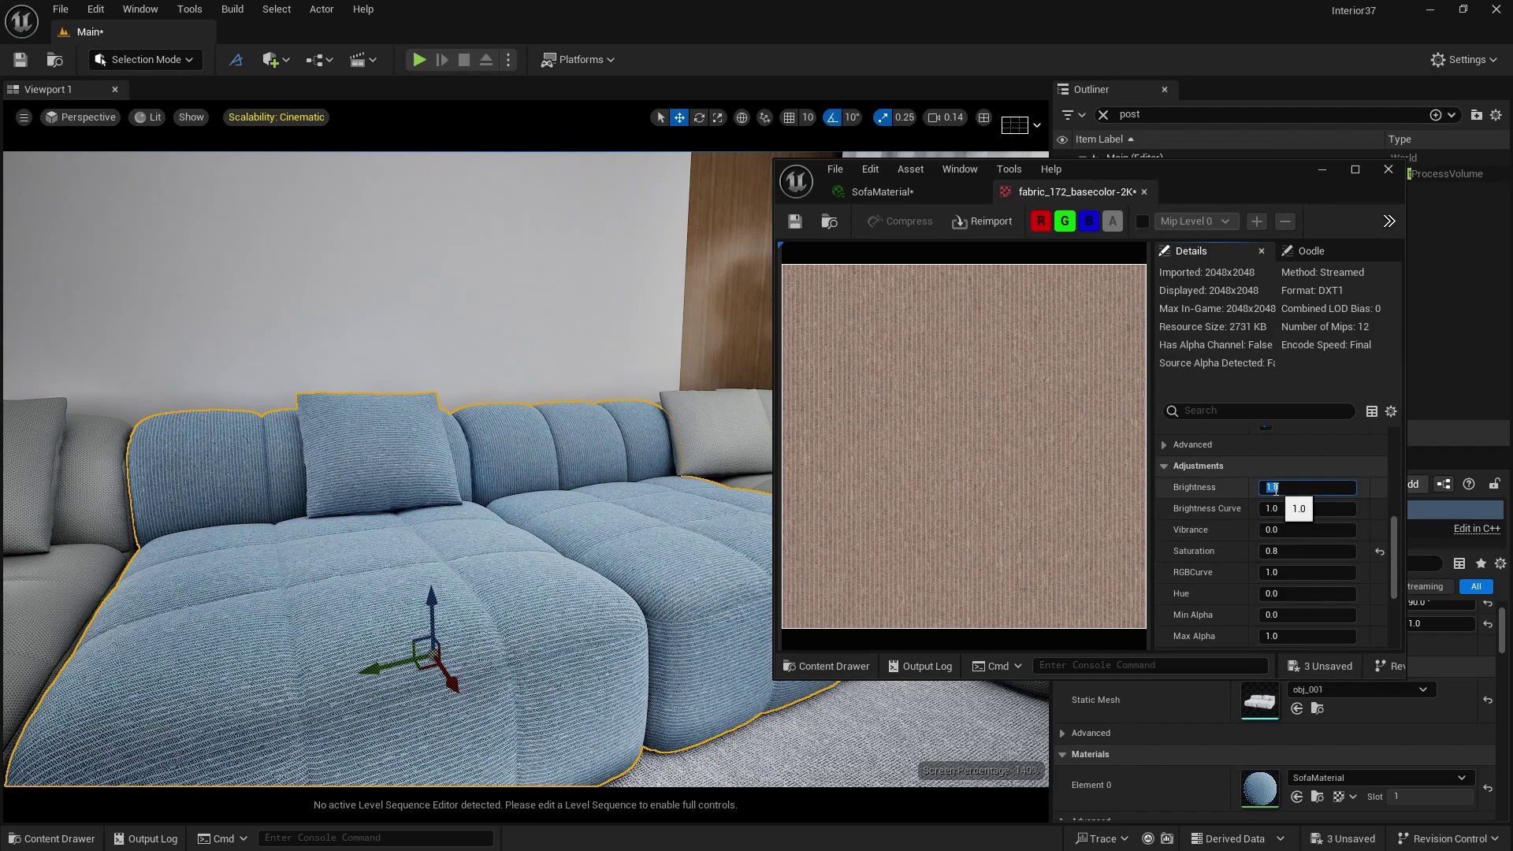
pyautogui.write('0.8')
pyautogui.press('Return')
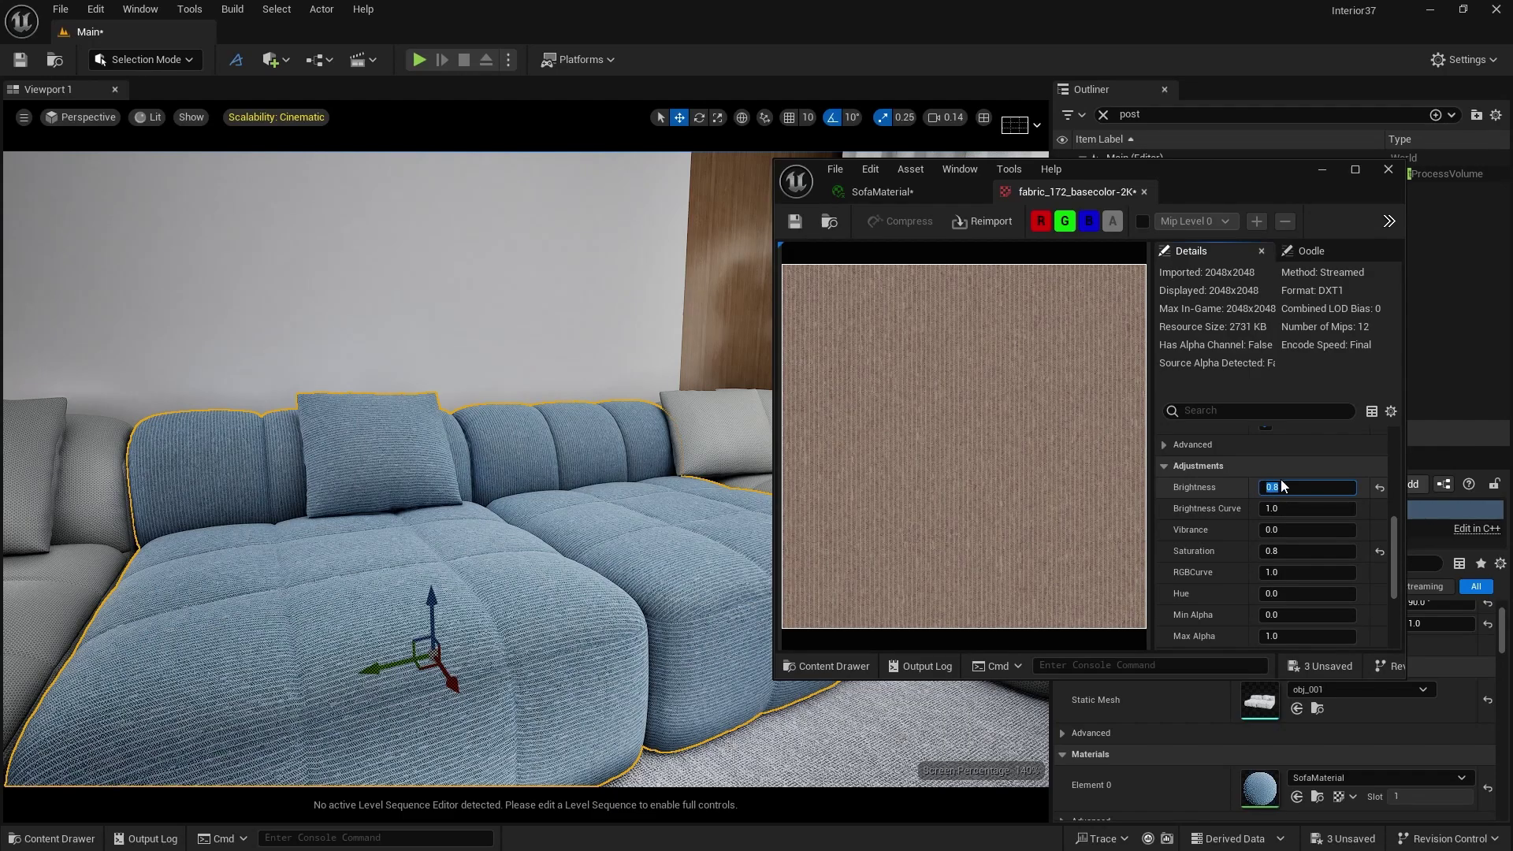
pyautogui.click(795, 223)
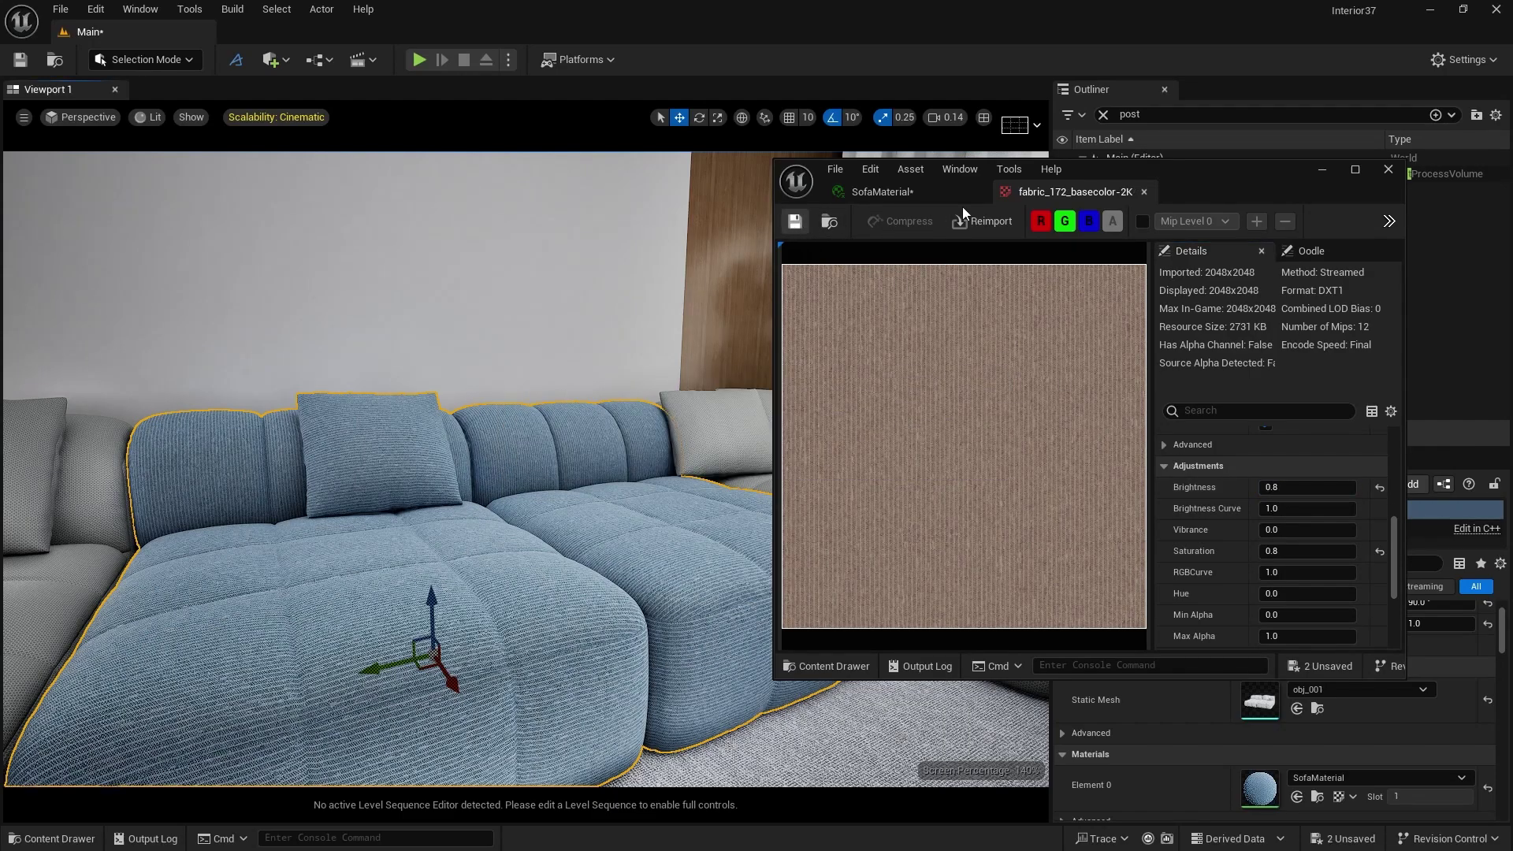
# Raise SofaMaterial's EsgeBrightness to 0.48 and save the instance.
pyautogui.click(1144, 193)
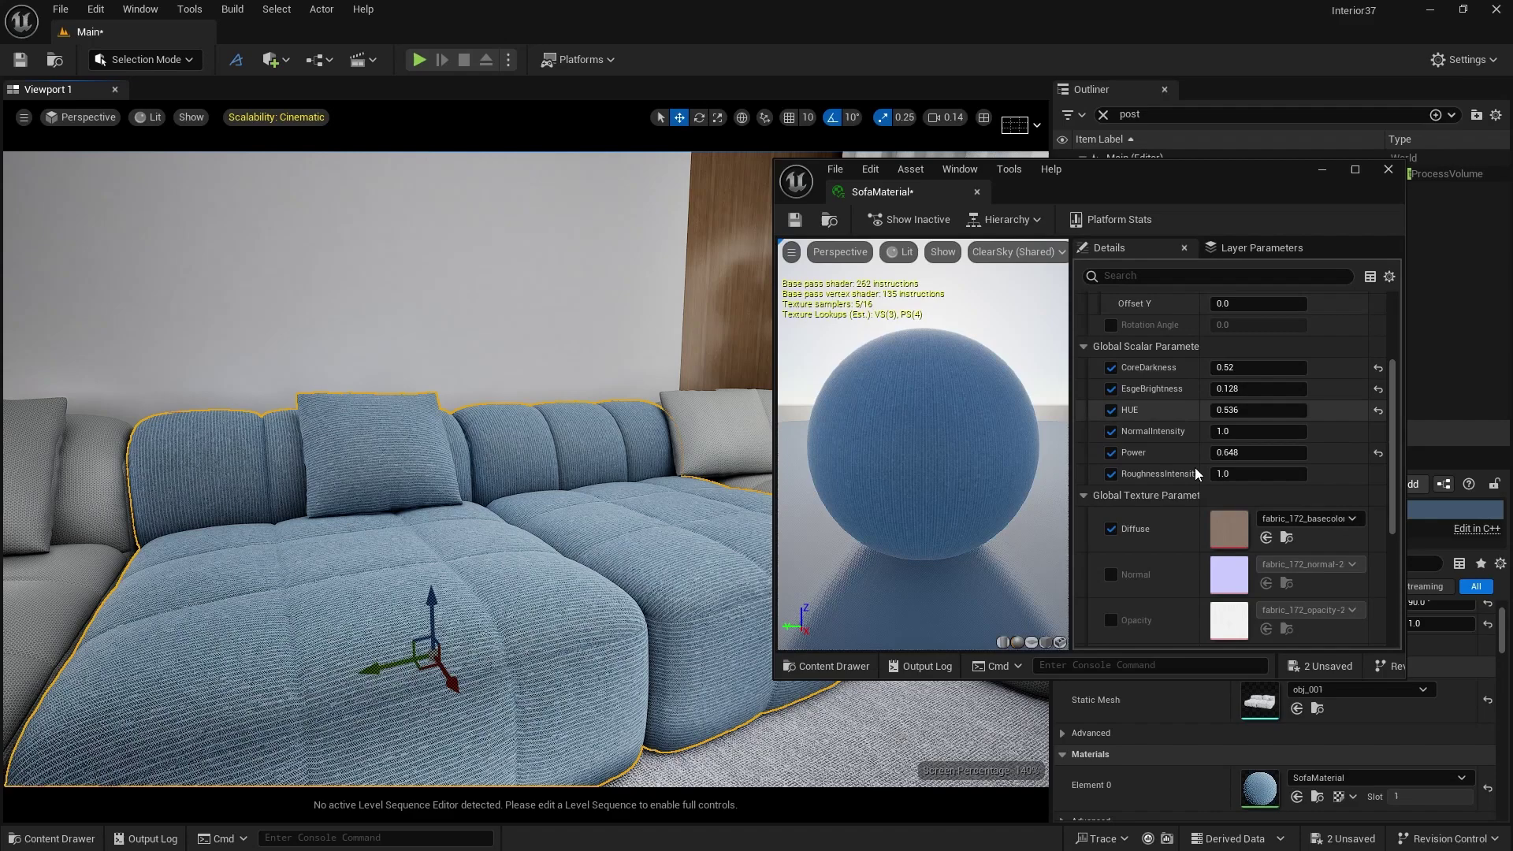
pyautogui.moveTo(1216, 388); pyautogui.dragTo(1293, 389)
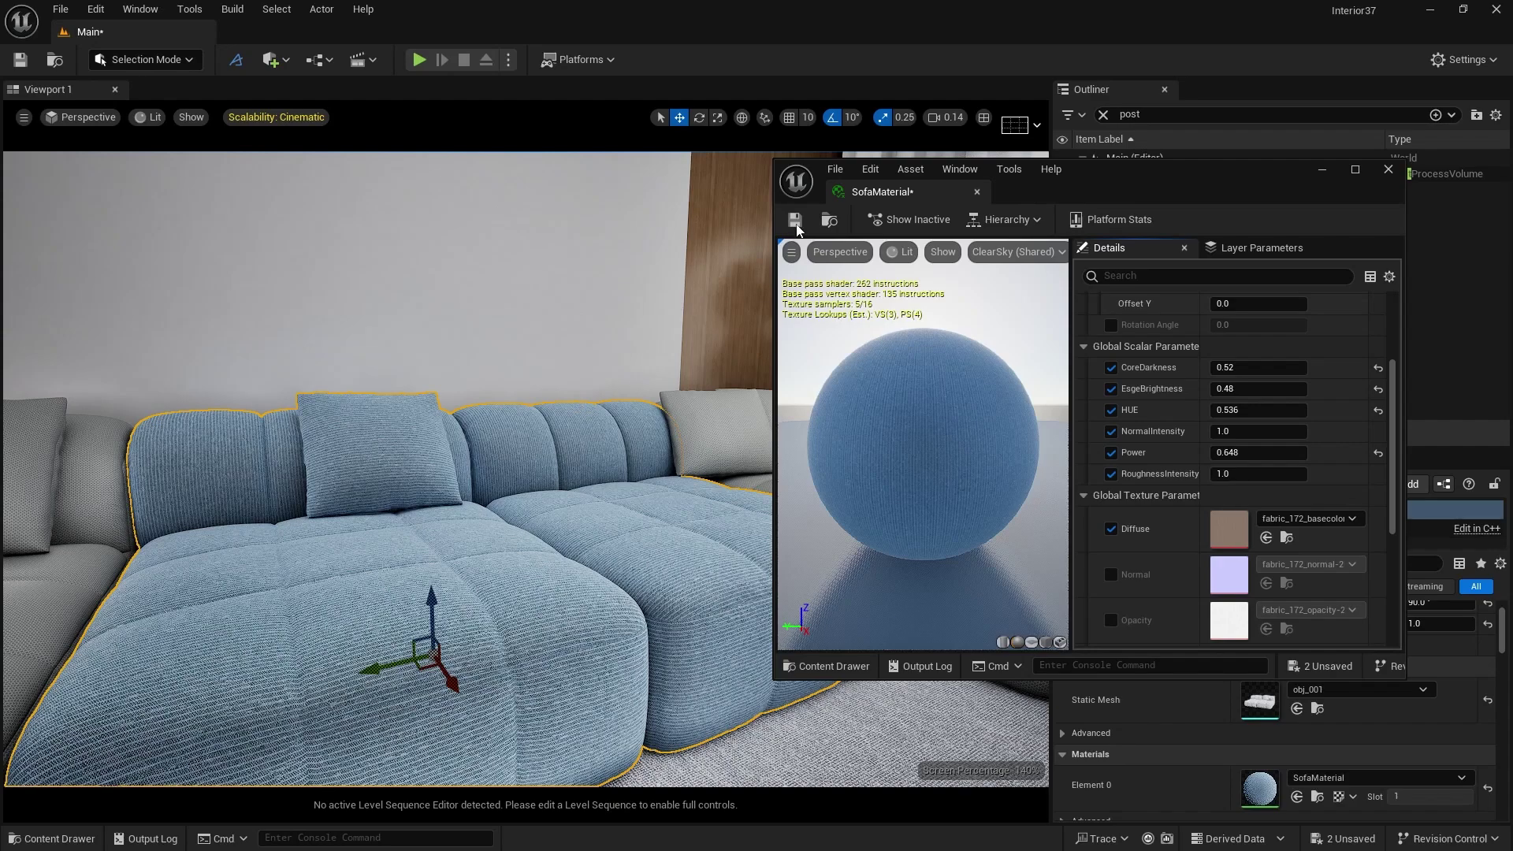
pyautogui.click(797, 220)
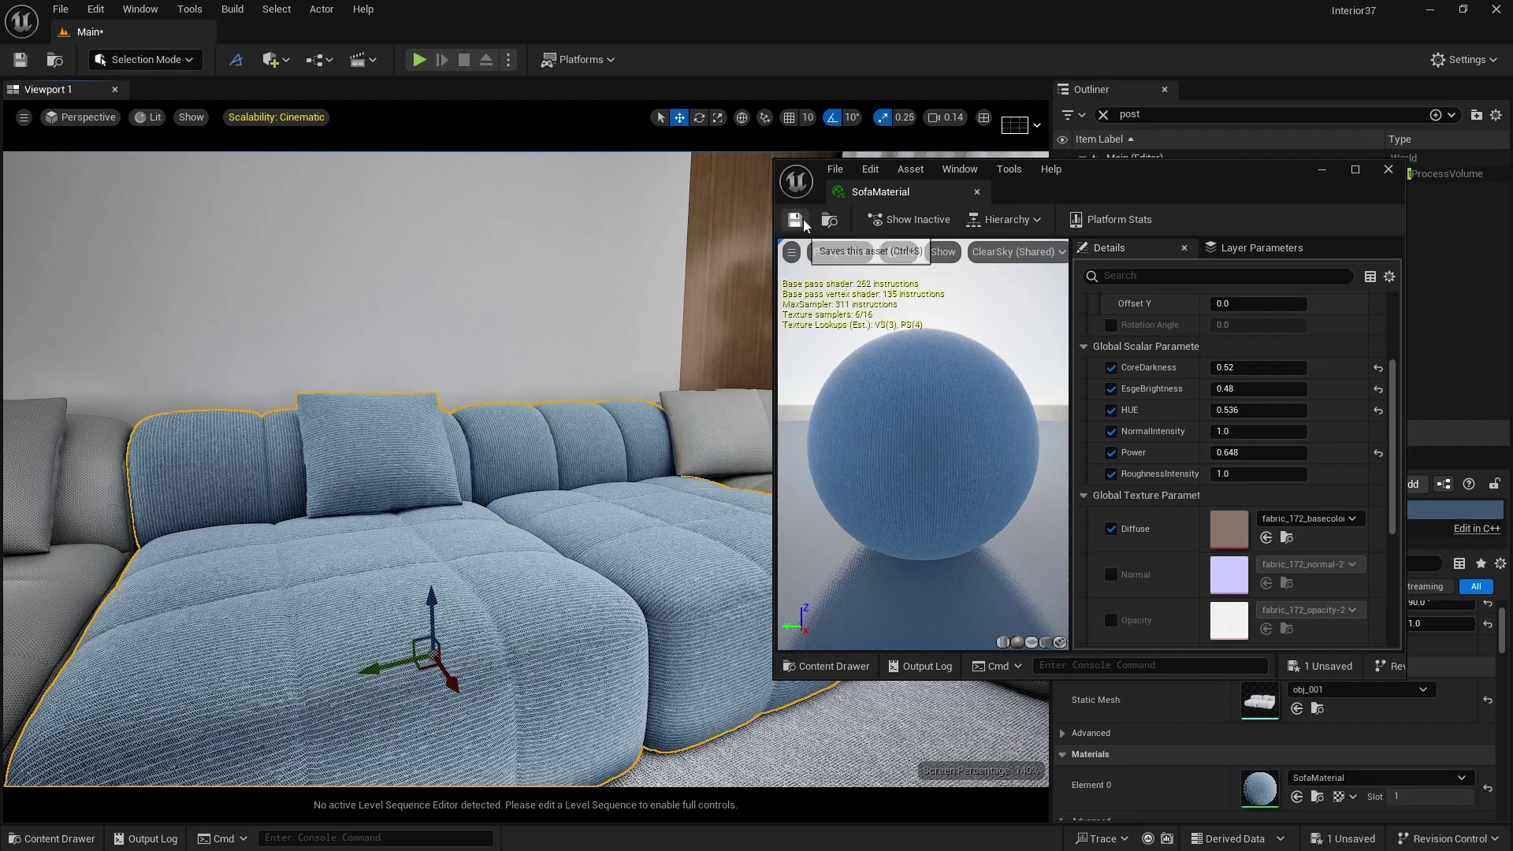
pyautogui.click(977, 194)
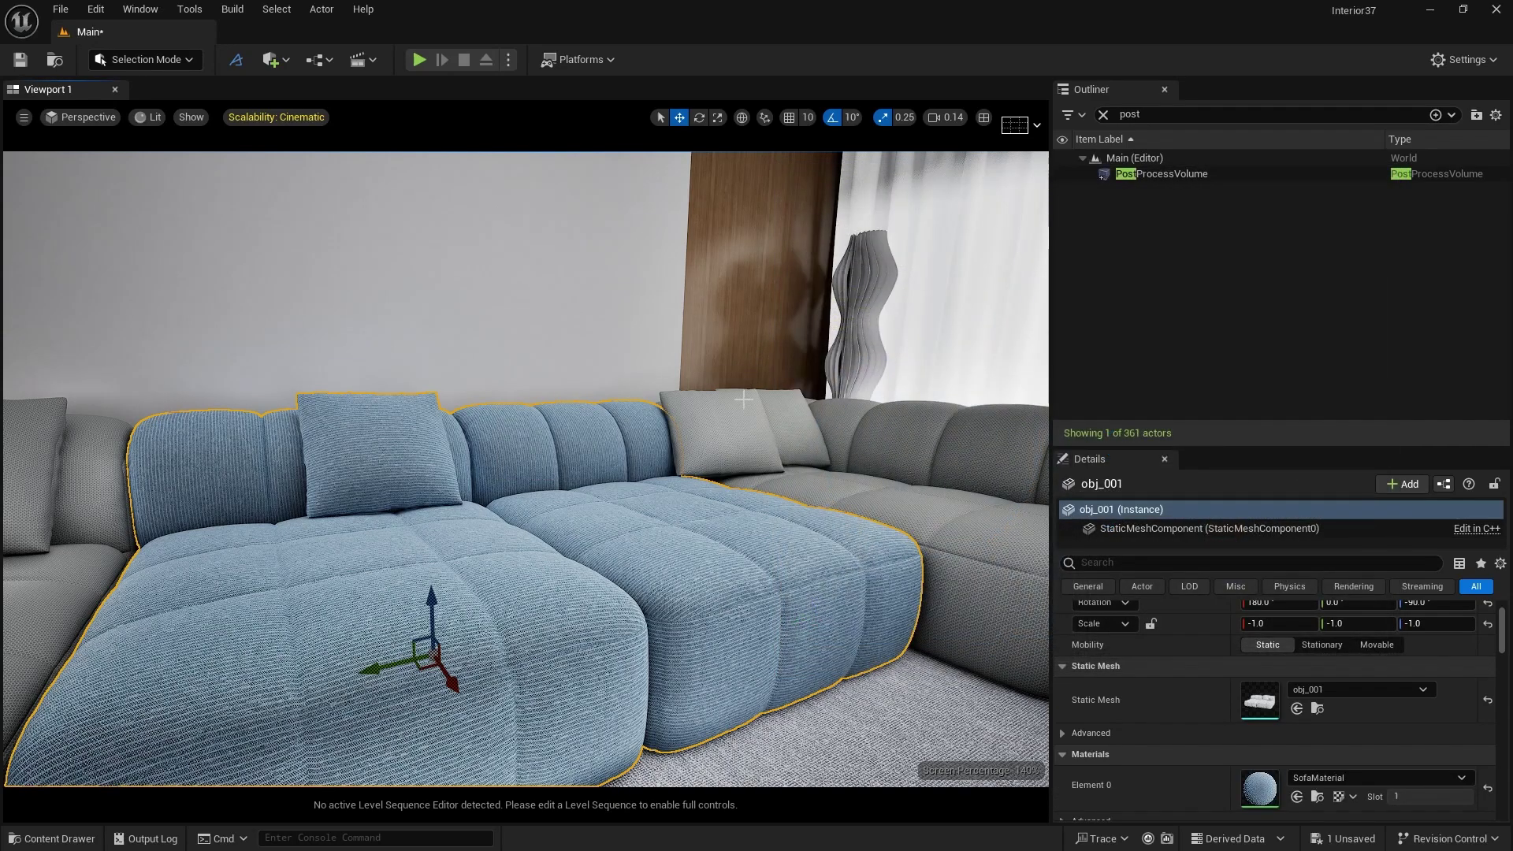
# Apply SofaMaterial to the right and left grey sofa sections so the whole sofa is blue.
pyautogui.click(59, 838)
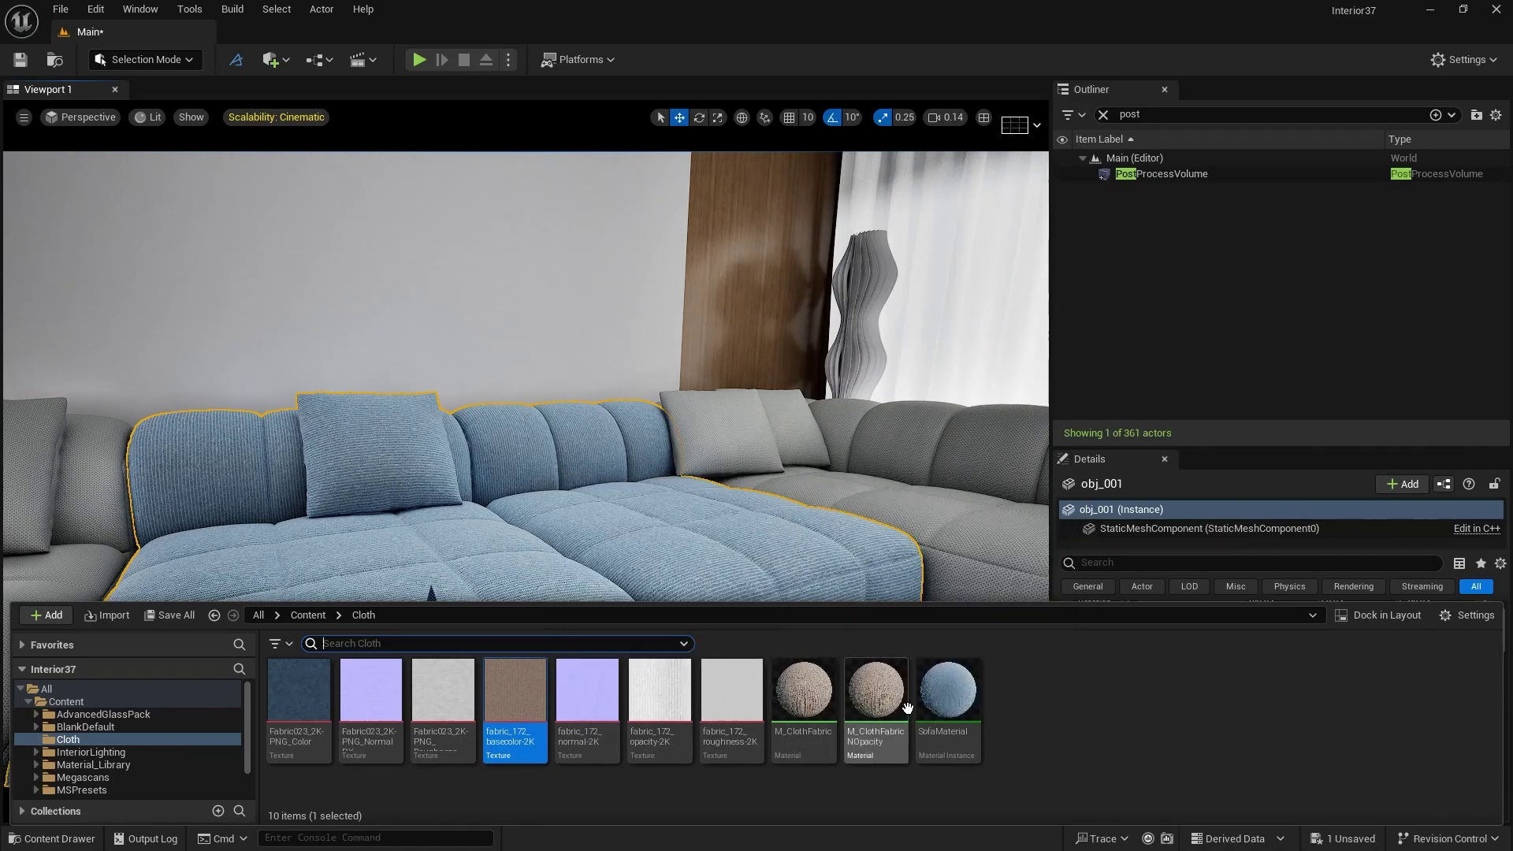
pyautogui.moveTo(948, 695); pyautogui.dragTo(919, 496)
pyautogui.moveTo(301, 666); pyautogui.dragTo(225, 667, button='right')
pyautogui.click(49, 838)
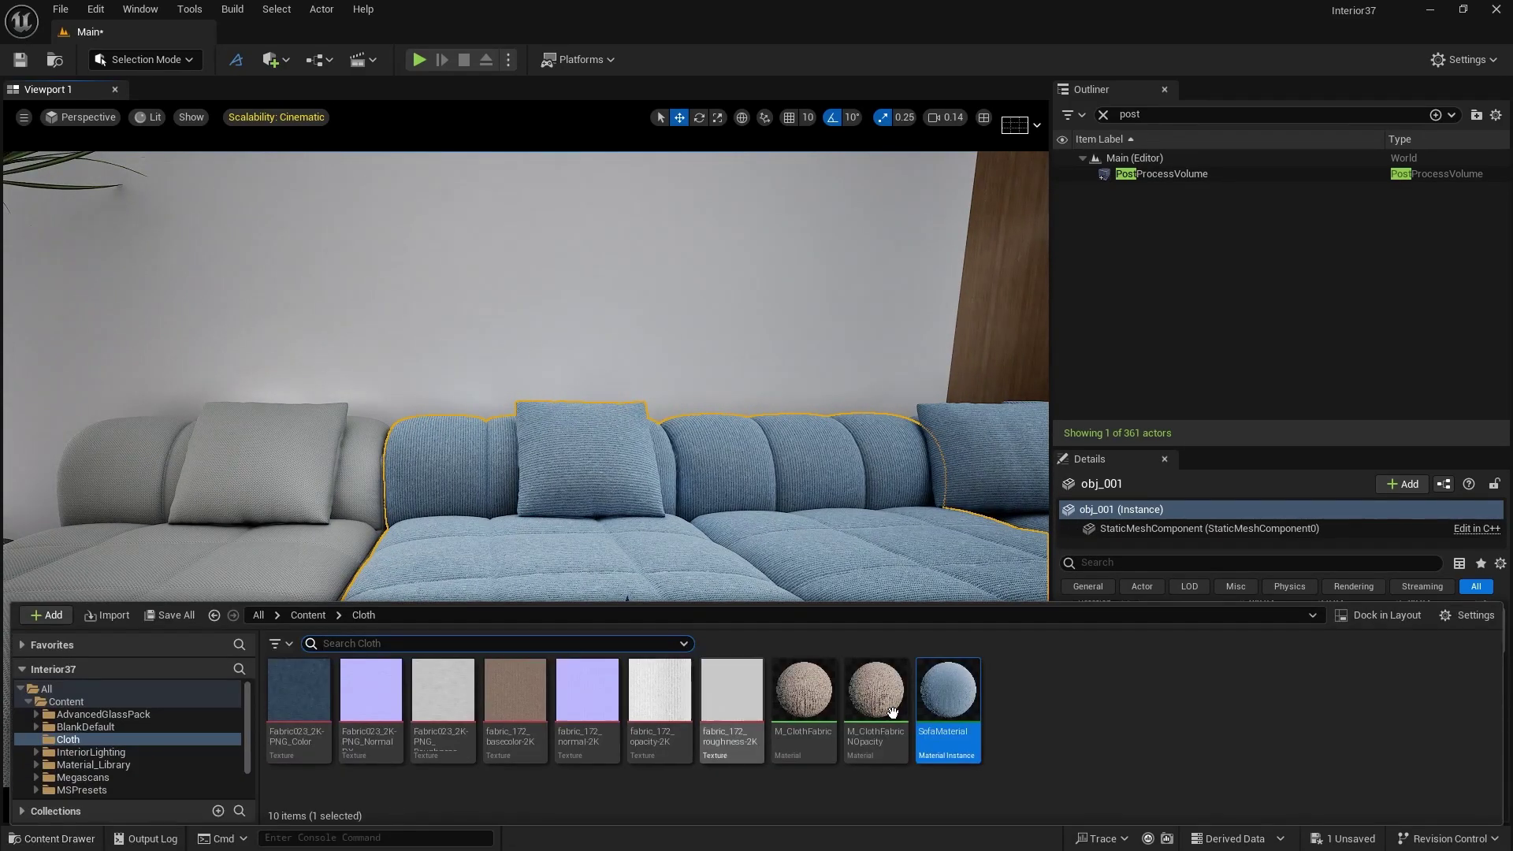
pyautogui.moveTo(948, 694); pyautogui.dragTo(263, 511)
pyautogui.moveTo(263, 511); pyautogui.dragTo(299, 522, button='right')
pyautogui.press('s')
pyautogui.press('w')
pyautogui.press('w')
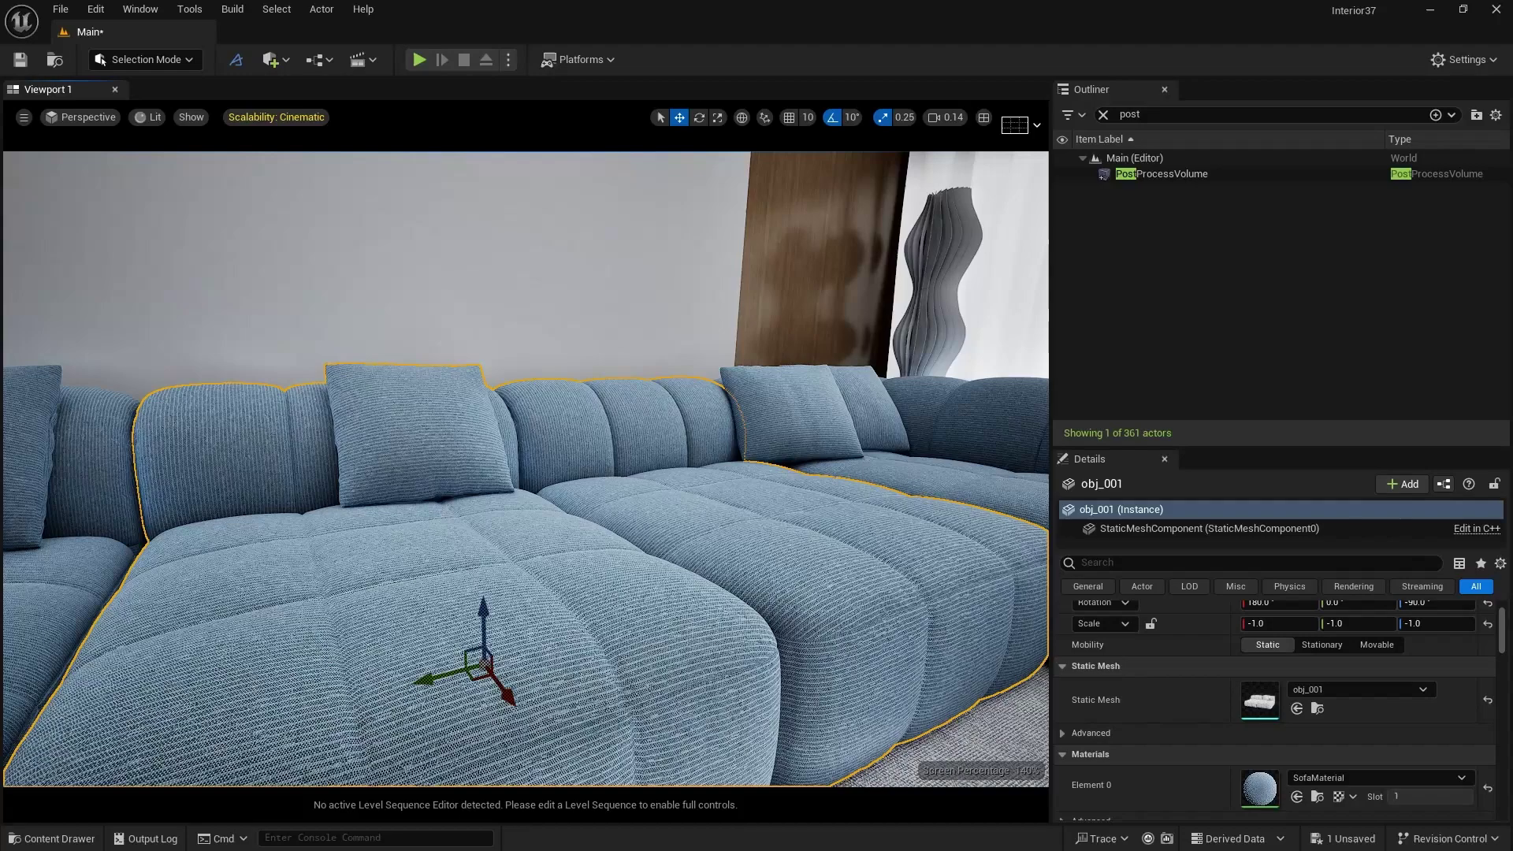
pyautogui.click(75, 835)
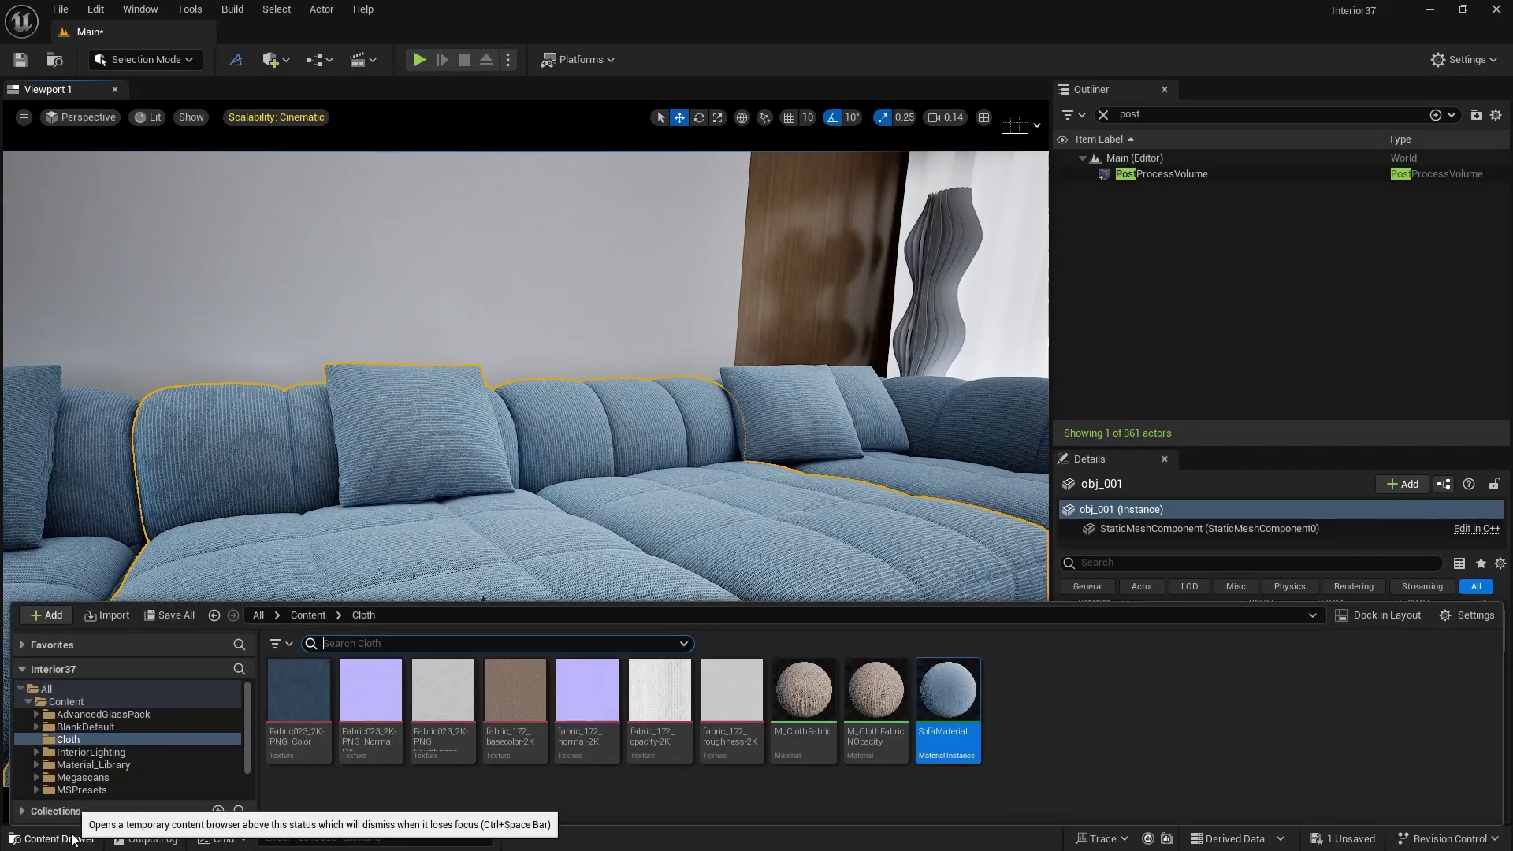
pyautogui.click(875, 705)
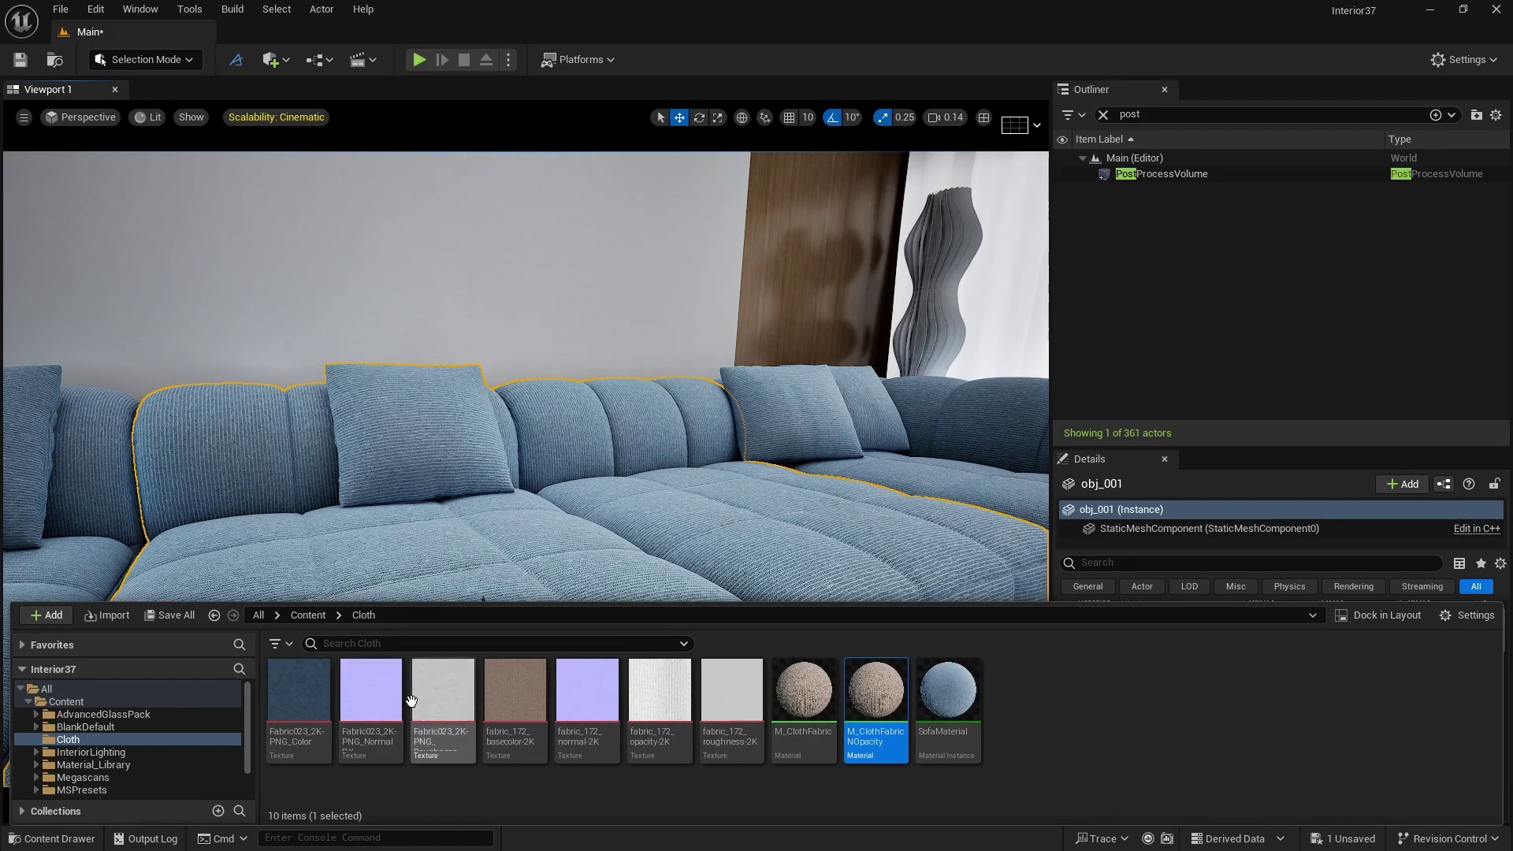
# Create a SofaMasteril2 instance from M_ClothFabricNOpacity and apply it to the main sofa section.
pyautogui.rightClick(878, 697)
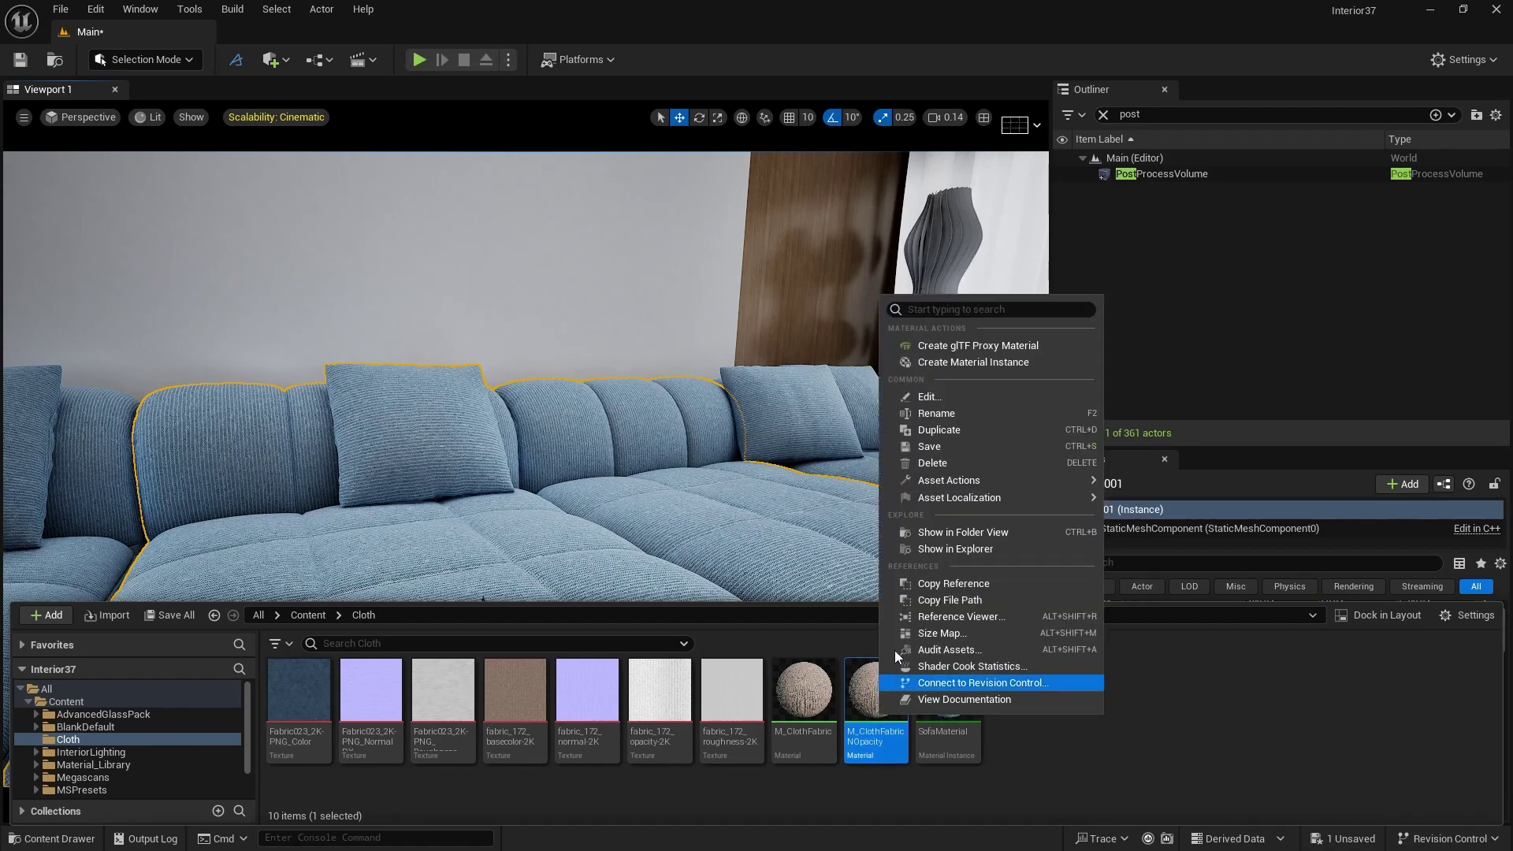
pyautogui.click(976, 367)
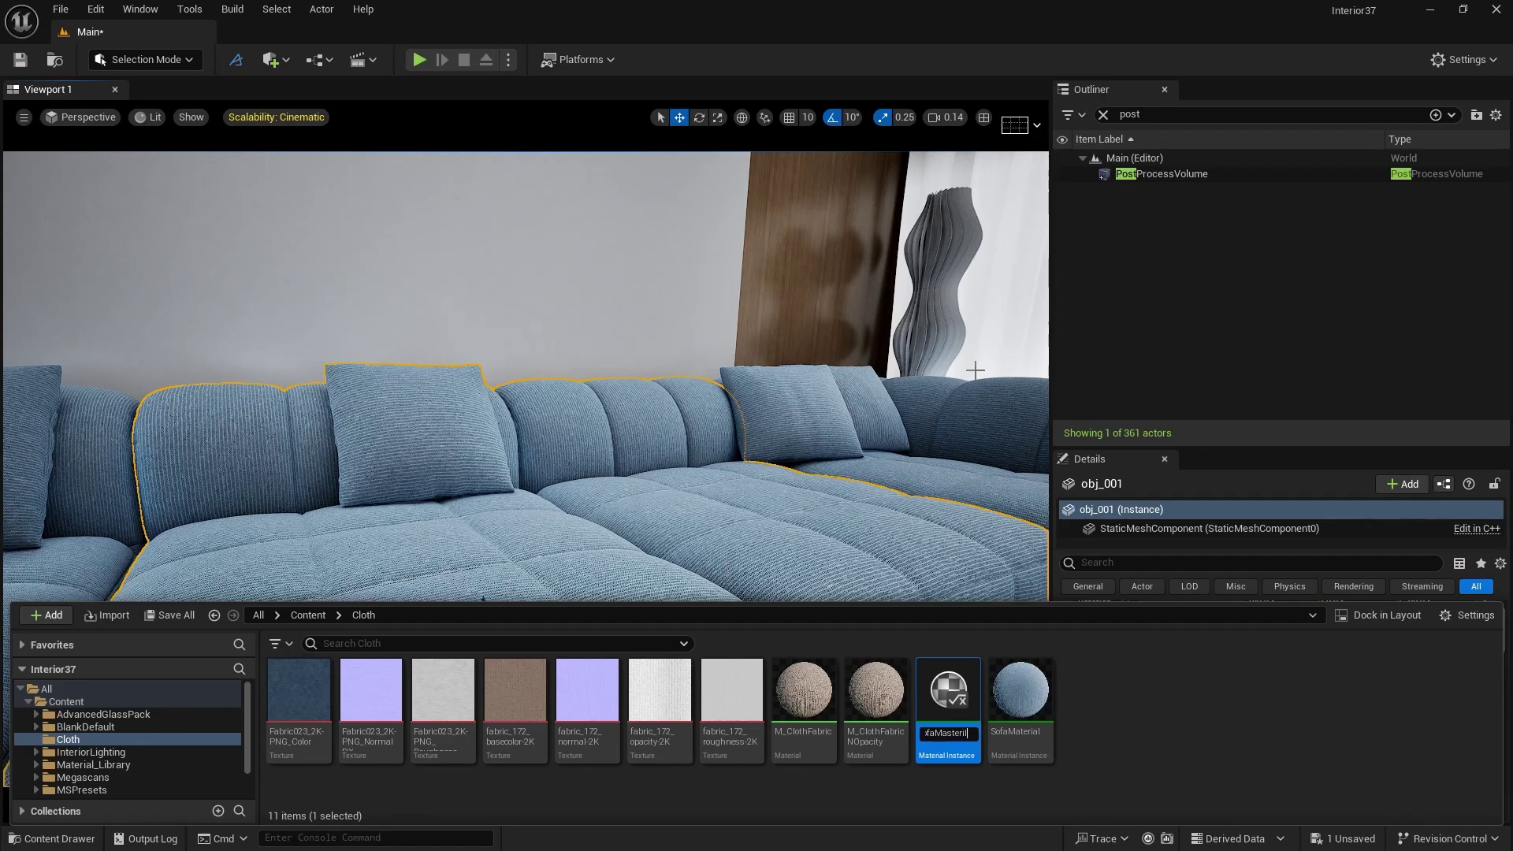
pyautogui.write('2')
pyautogui.press('Return')
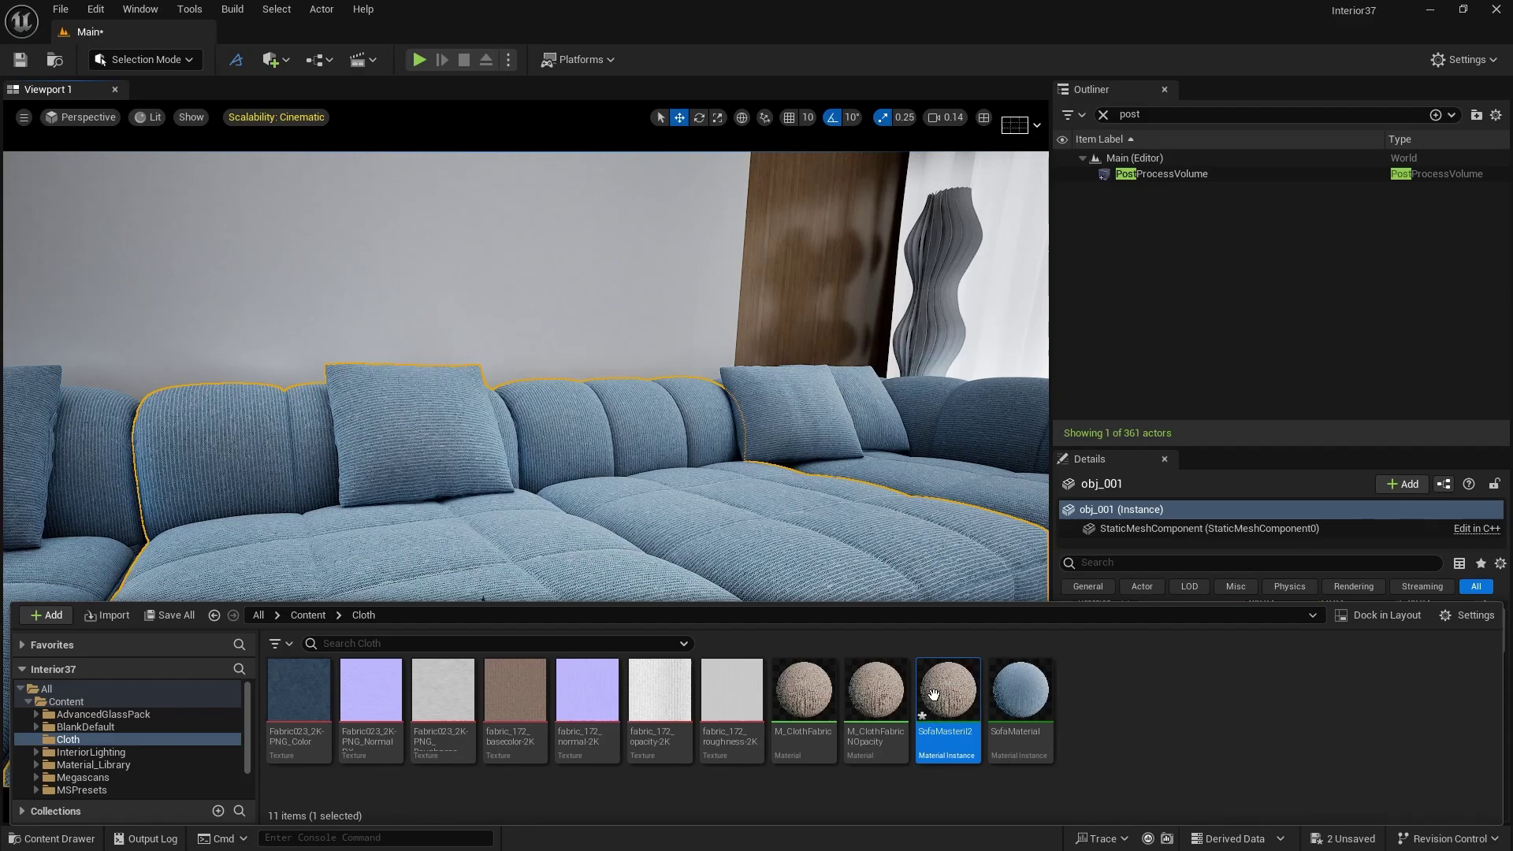
pyautogui.moveTo(933, 693); pyautogui.dragTo(378, 508)
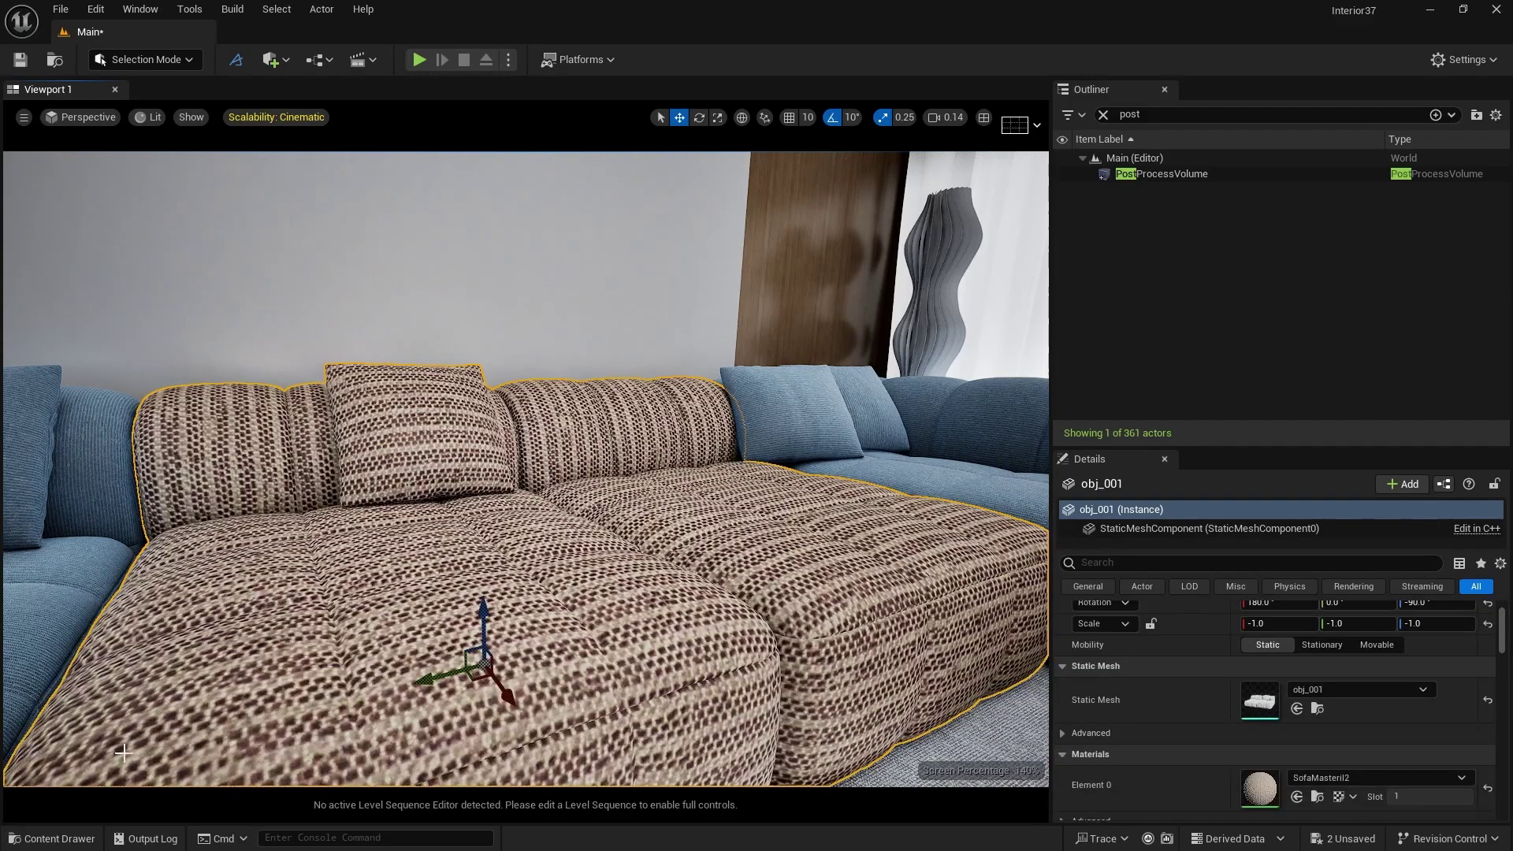
pyautogui.click(59, 838)
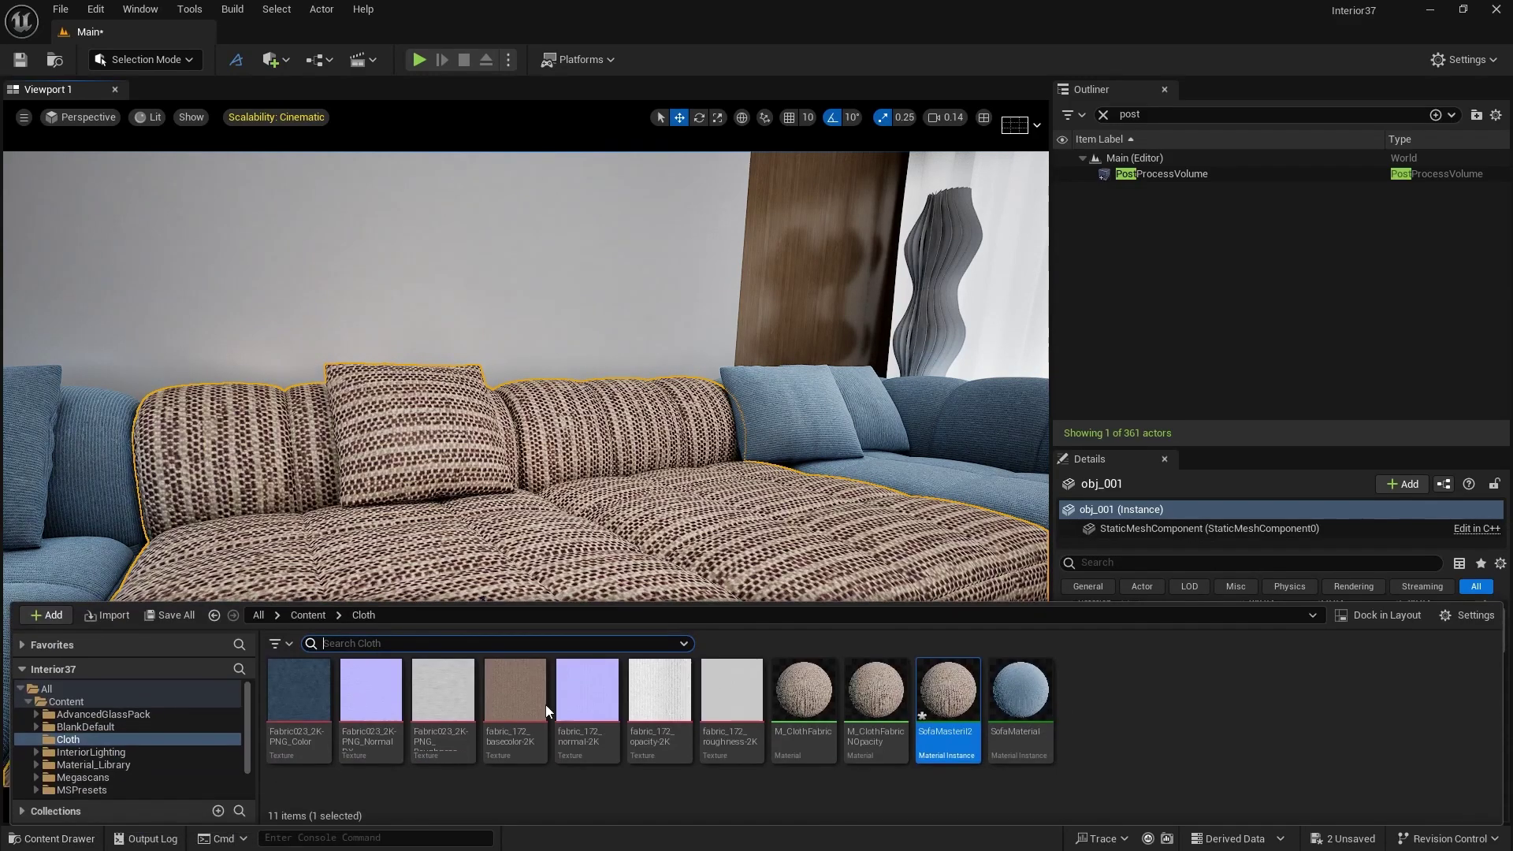
pyautogui.doubleClick(948, 694)
# Enable Tiling/Offset, Rotation Angle, CoreDarkness, EsgeBrightness, HUE, NormalIntensity, Power and RoughnessIntensity overrides.
pyautogui.moveTo(671, 197); pyautogui.dragTo(1023, 127)
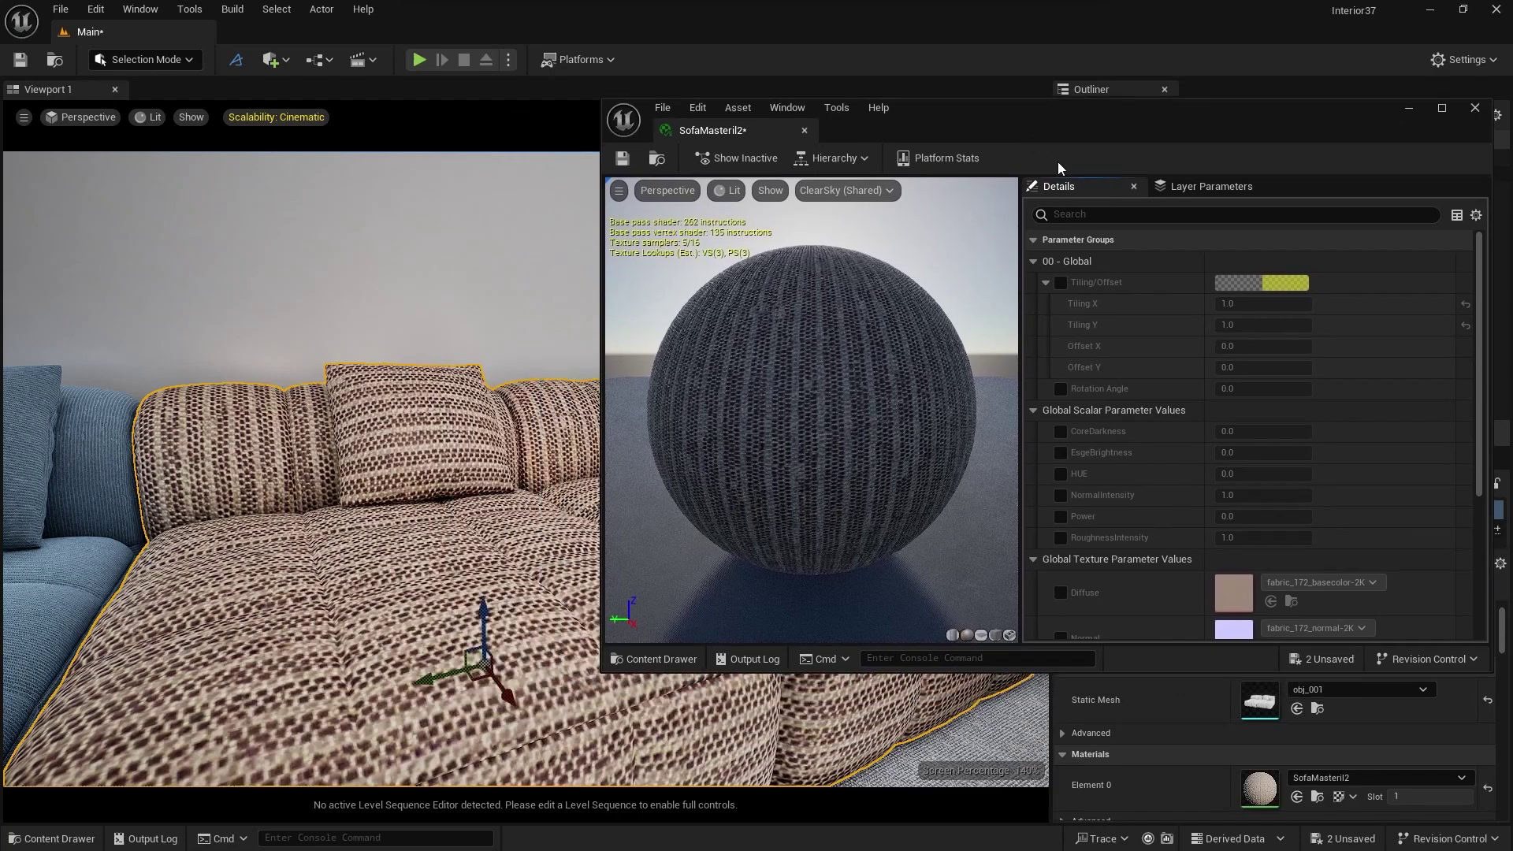
pyautogui.click(1060, 282)
pyautogui.click(1061, 389)
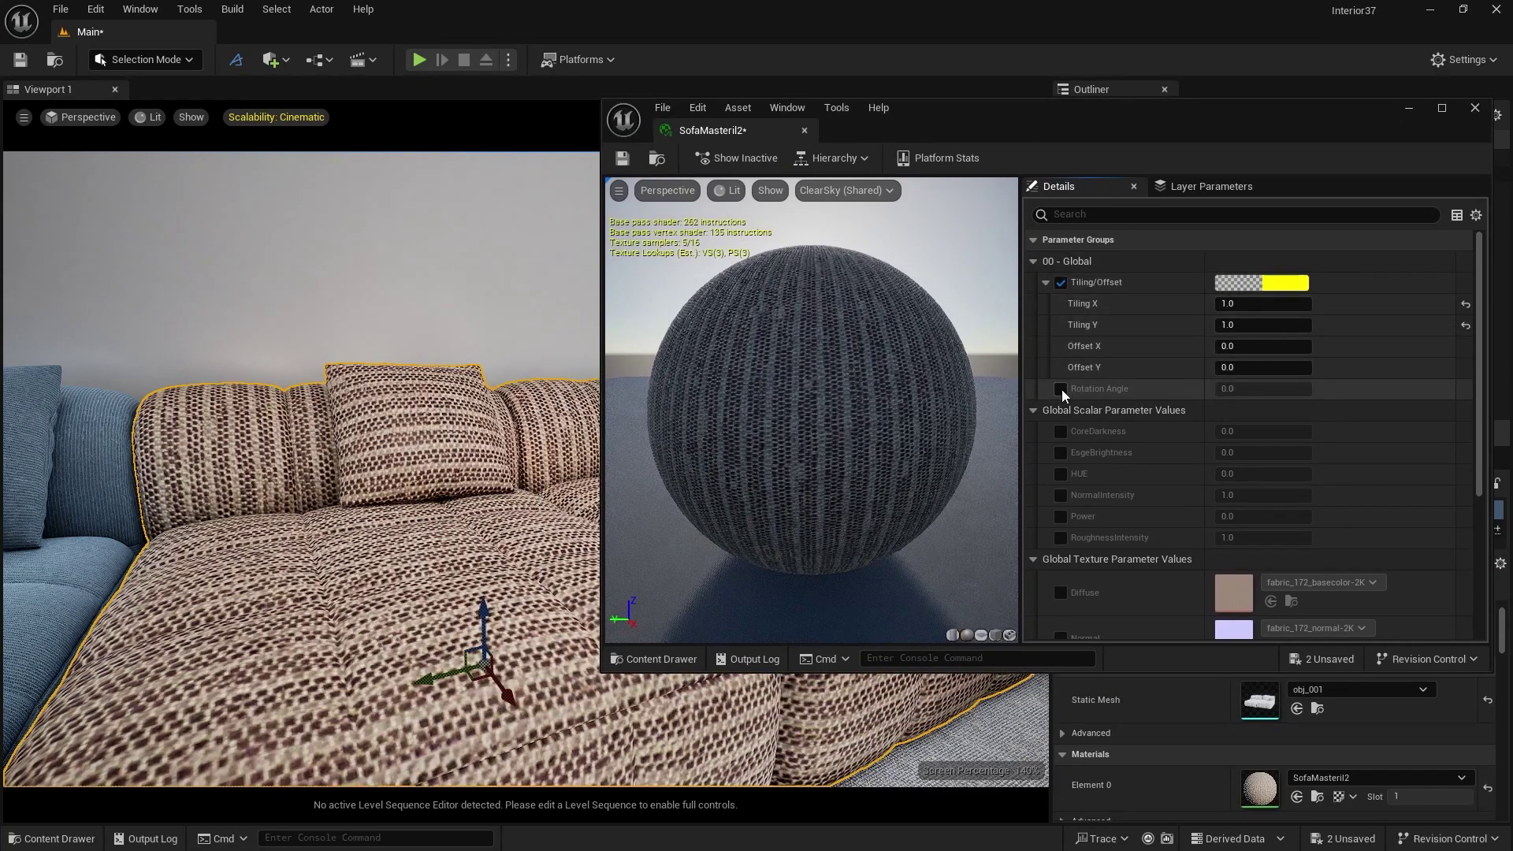
pyautogui.click(1061, 431)
pyautogui.click(1060, 454)
pyautogui.click(1061, 474)
pyautogui.click(1061, 496)
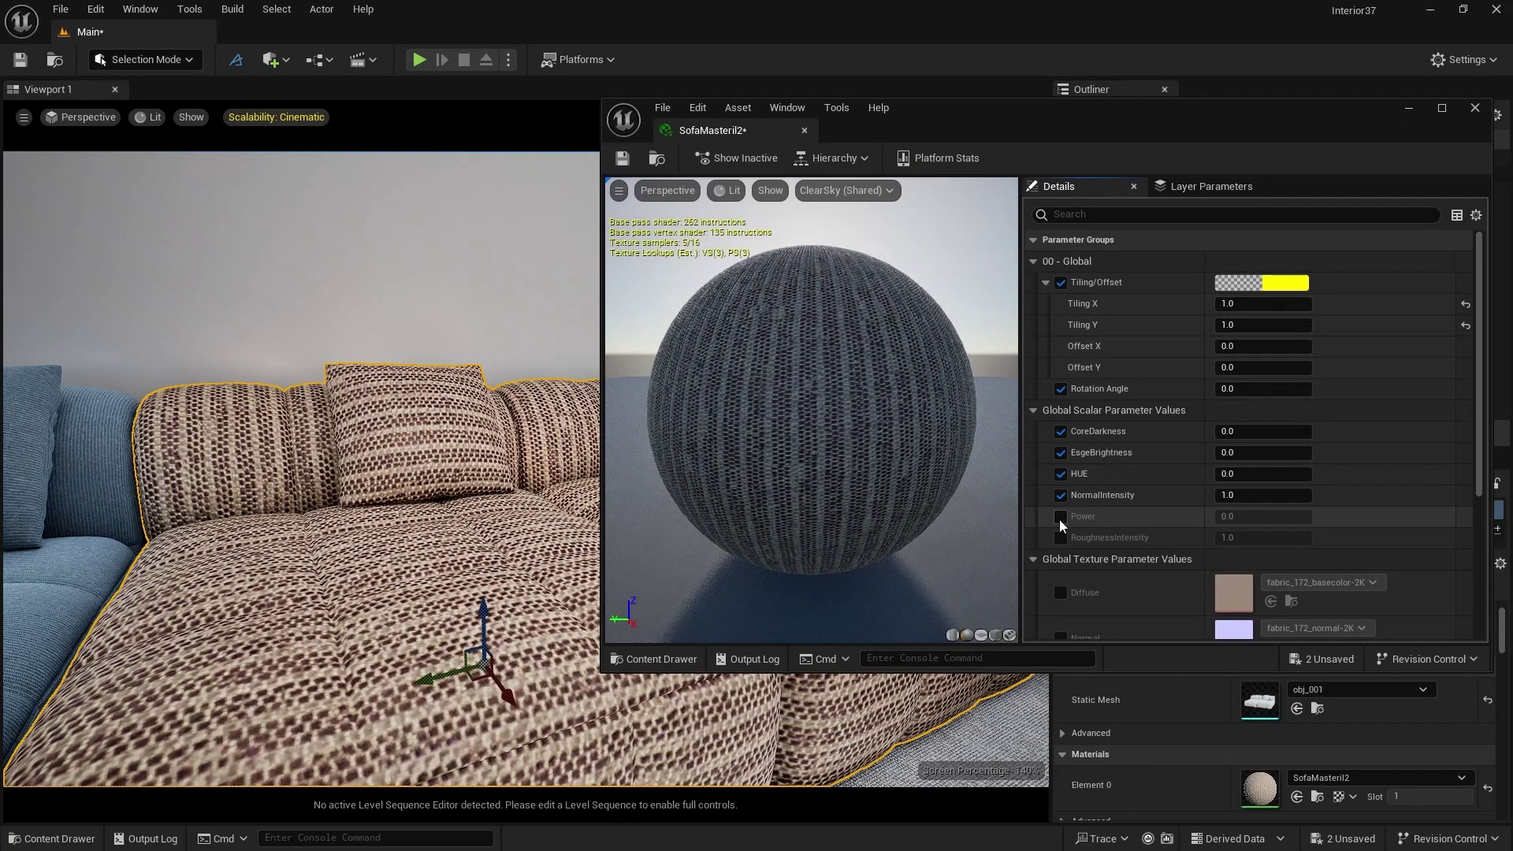
pyautogui.click(1060, 517)
pyautogui.click(1061, 538)
# Enable the Diffuse, Normal and Roughness texture overrides.
pyautogui.scroll(-3, 1075, 484)
pyautogui.click(1060, 494)
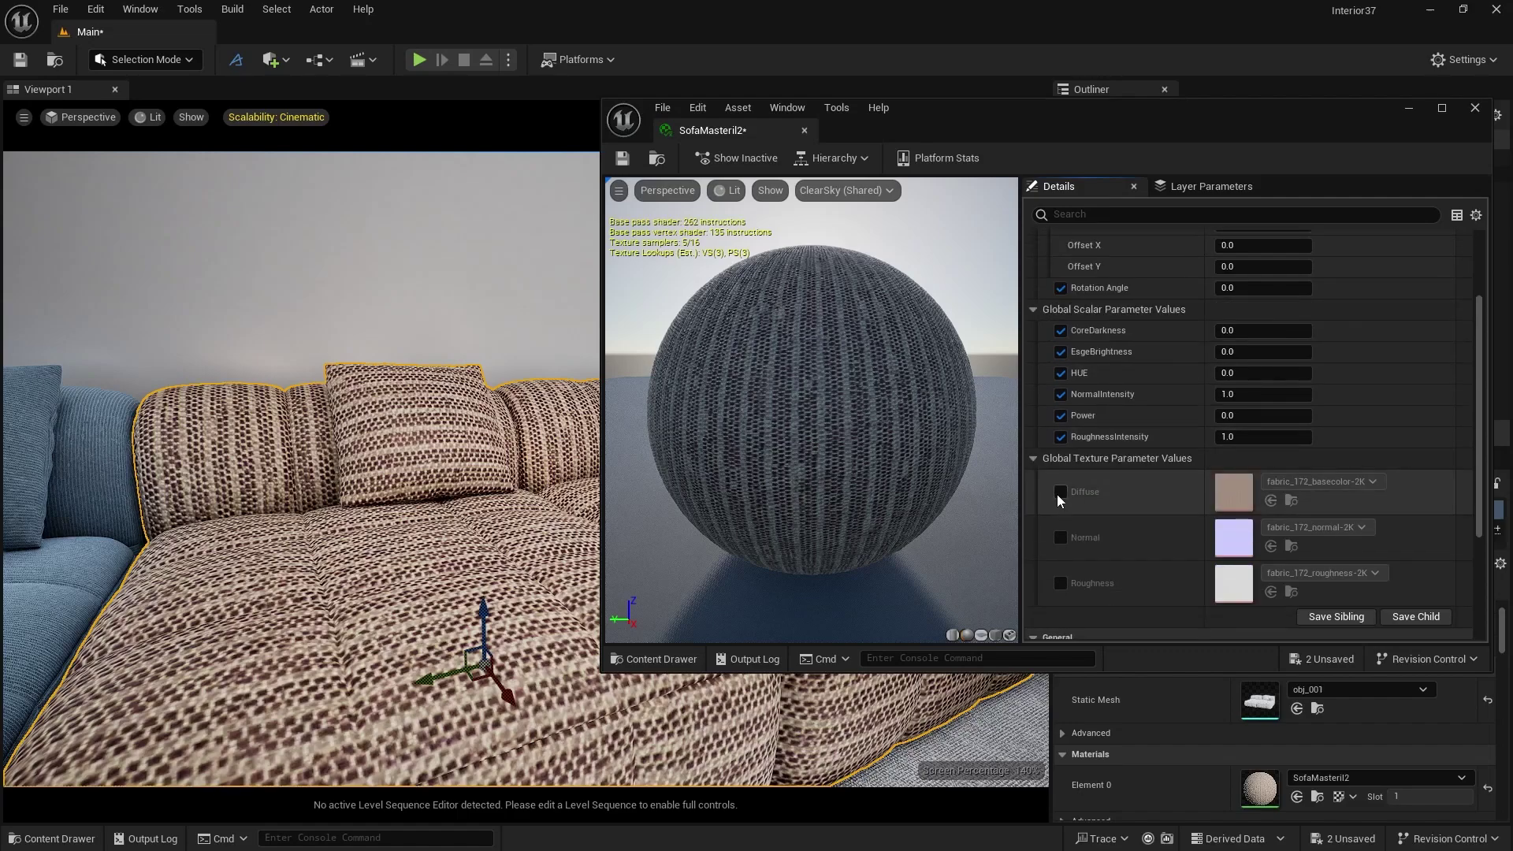
pyautogui.click(1061, 538)
pyautogui.click(1061, 584)
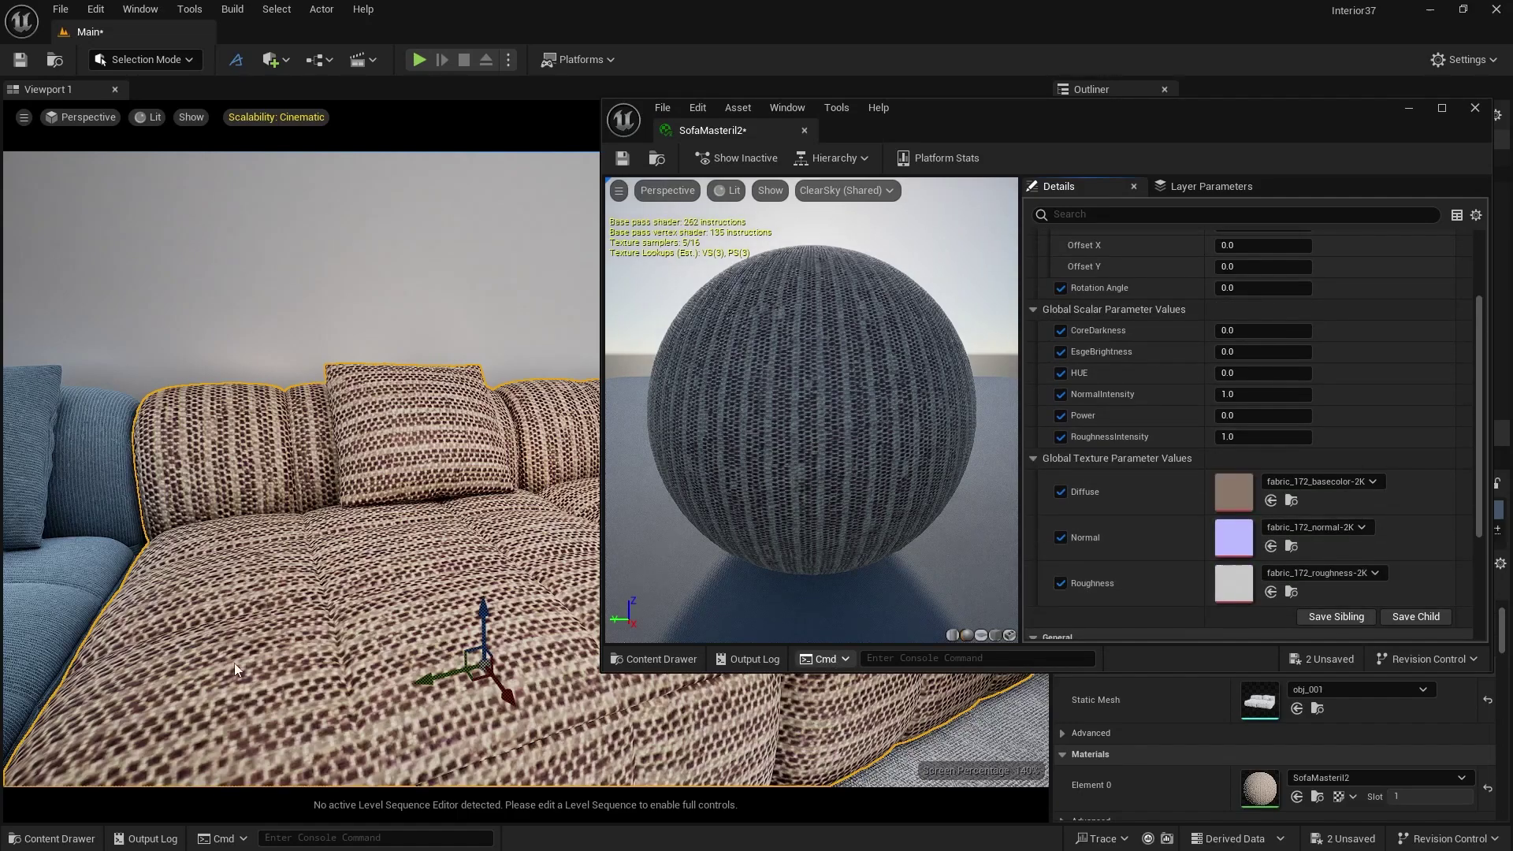
# Assign Fabric023_2K-PNG Color, NormalDX and Roughness maps to the Diffuse, Normal and Roughness slots.
pyautogui.click(57, 837)
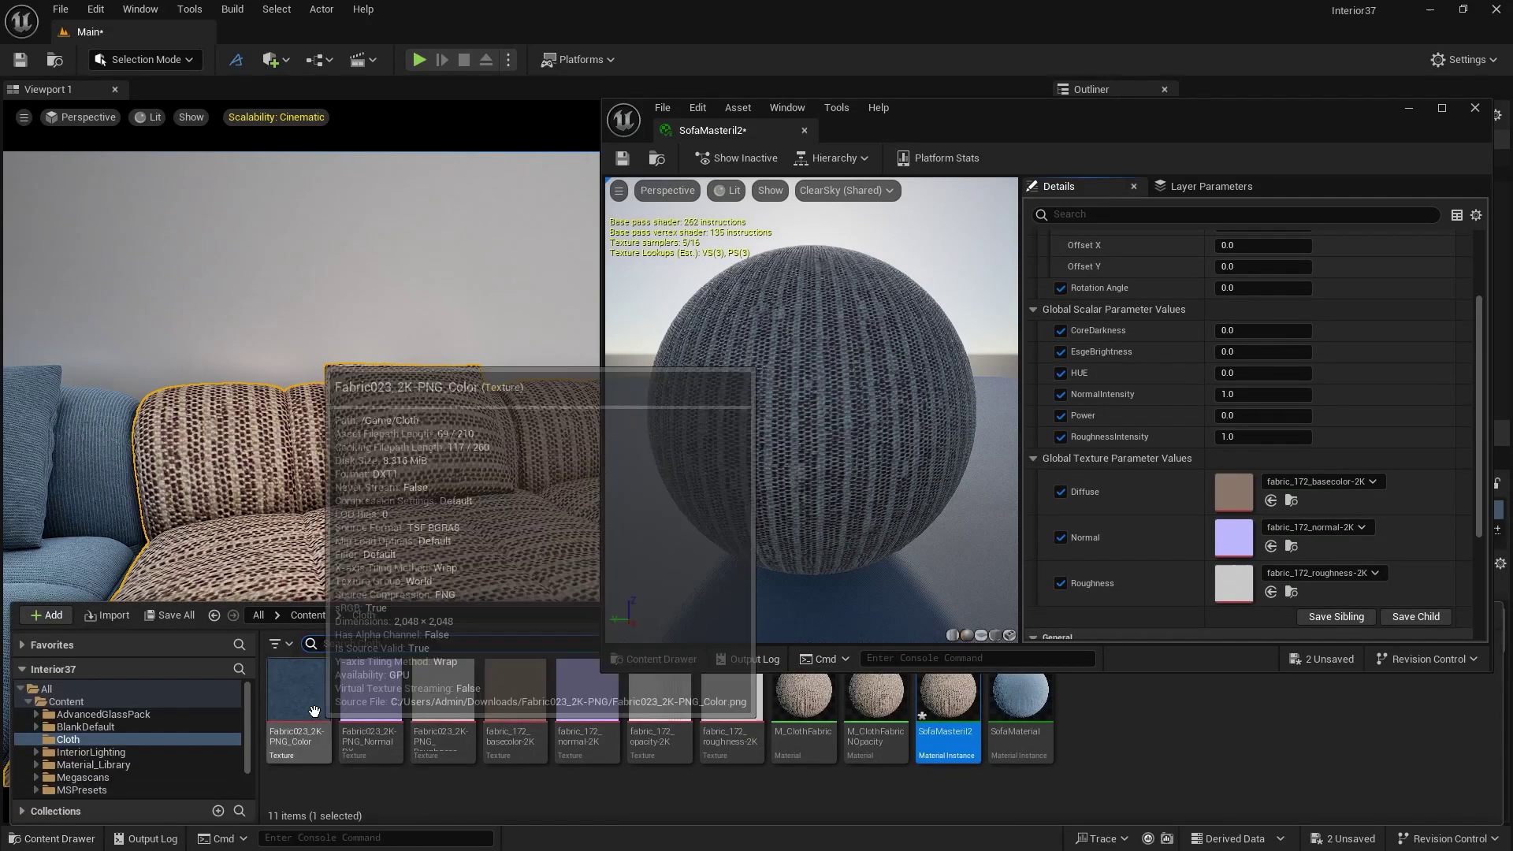
pyautogui.moveTo(298, 694); pyautogui.dragTo(1231, 495)
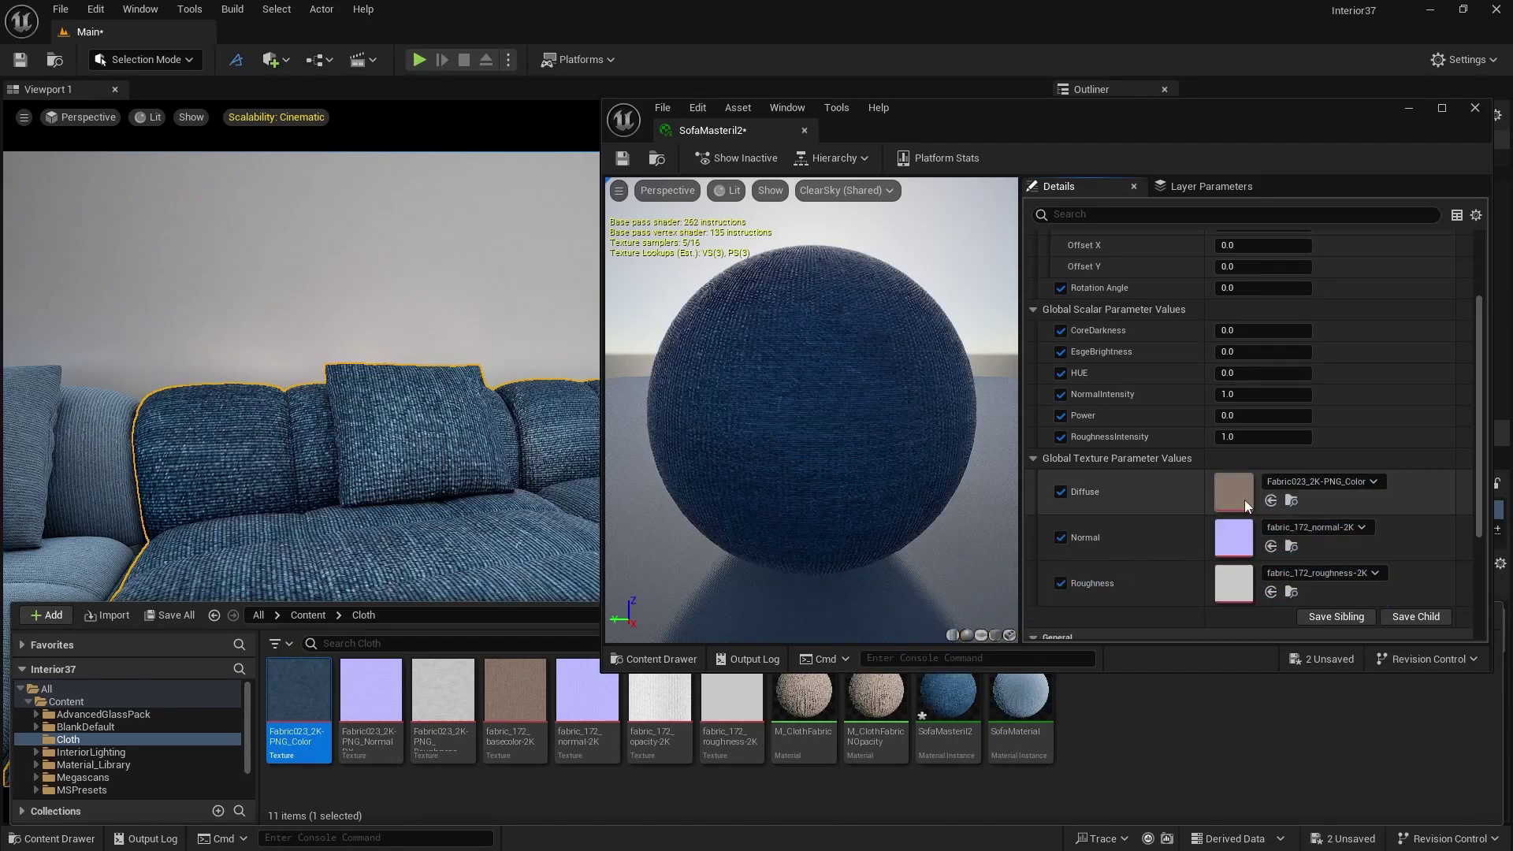
pyautogui.moveTo(369, 727); pyautogui.dragTo(1238, 538)
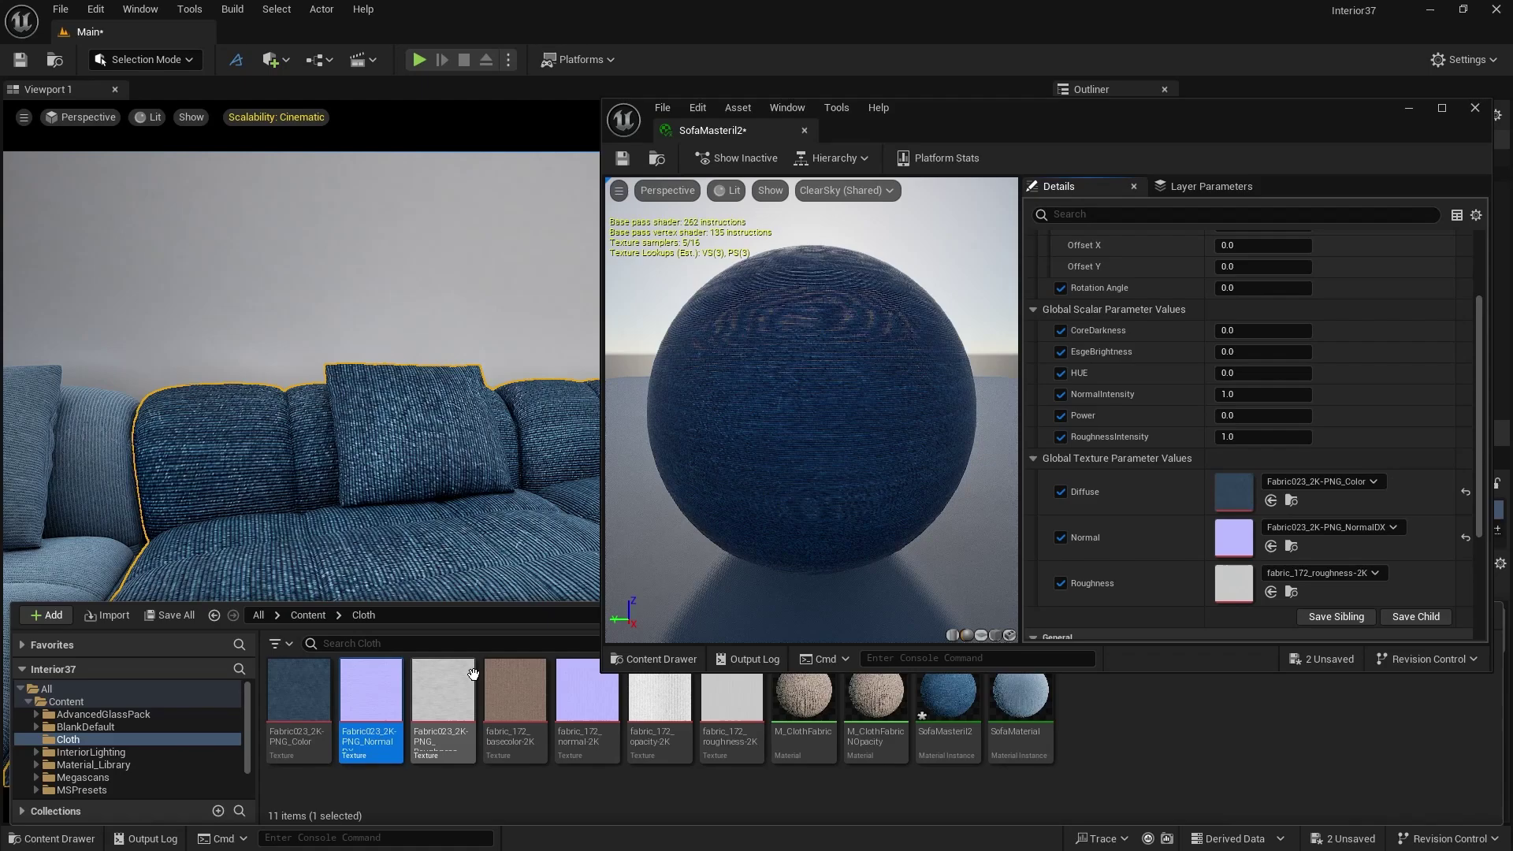
pyautogui.moveTo(463, 712); pyautogui.dragTo(1231, 583)
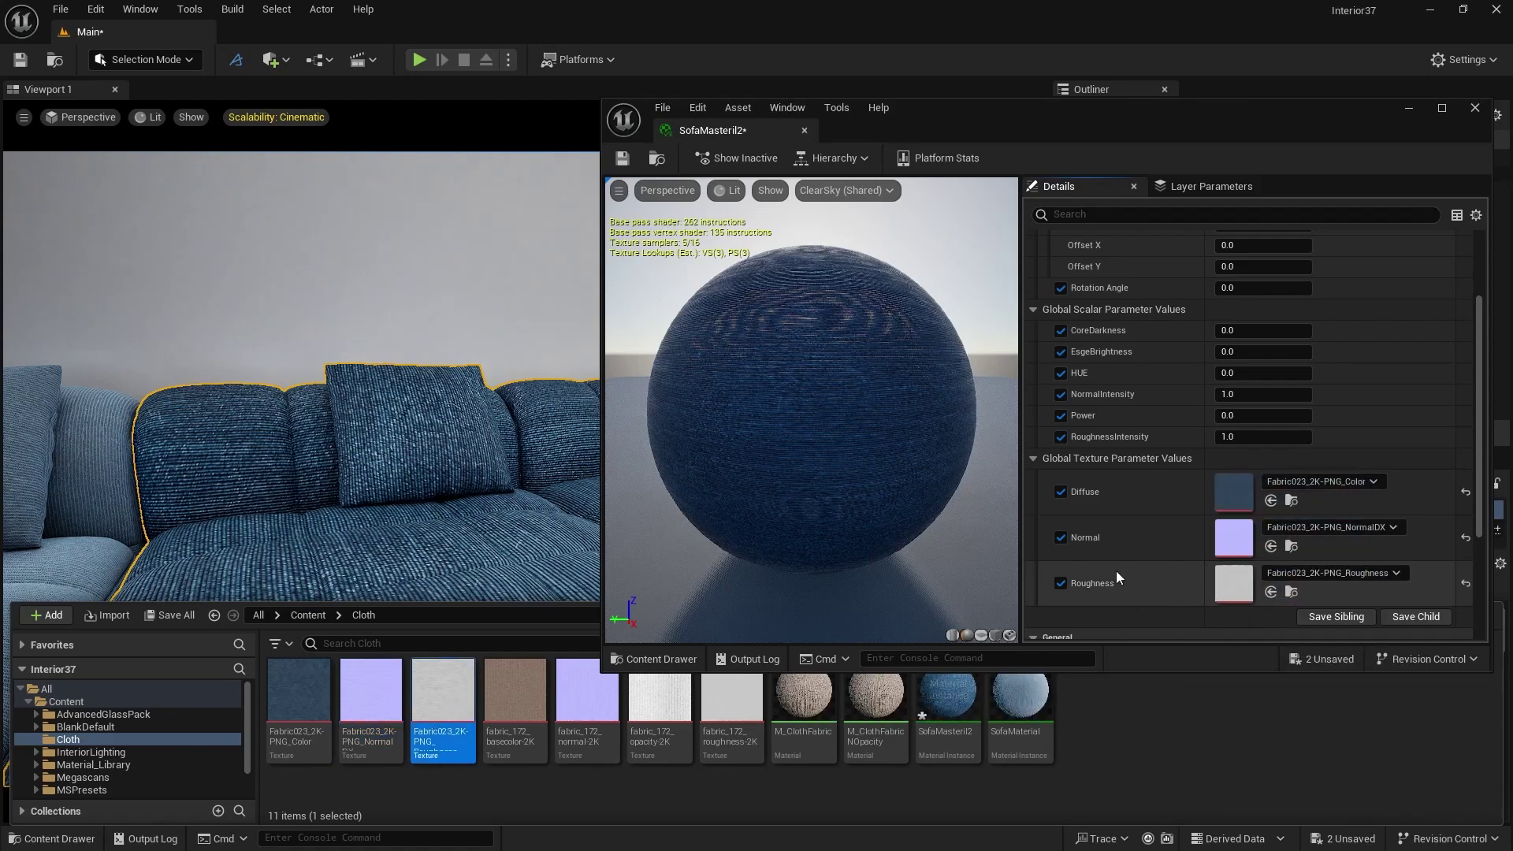
pyautogui.moveTo(441, 331); pyautogui.dragTo(489, 359, button='right')
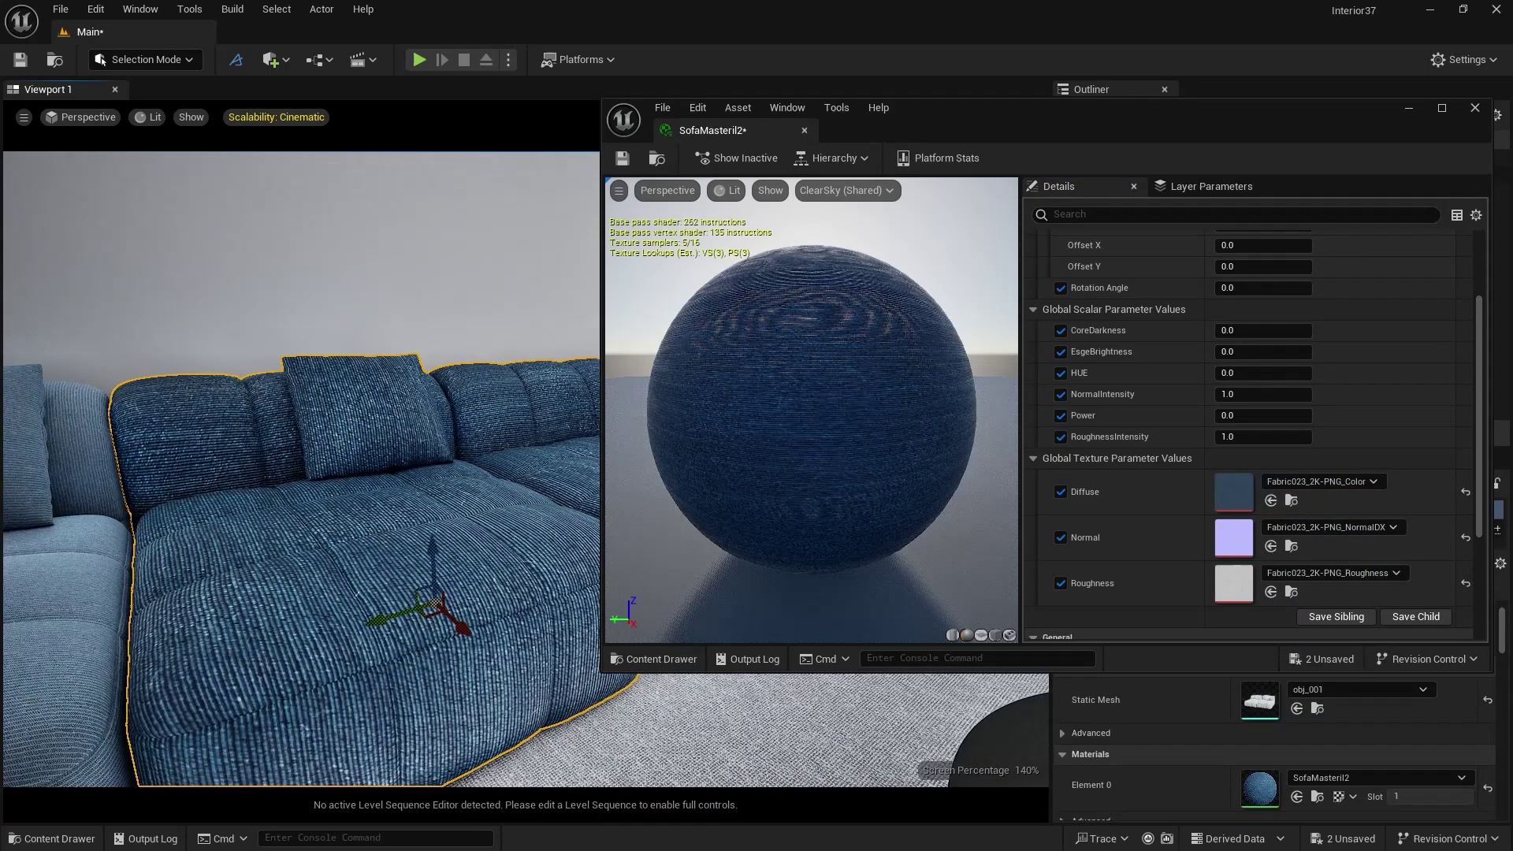
# Set Tiling X and Y to 5.0 and Rotation Angle to 0.25.
pyautogui.scroll(4, 1156, 389)
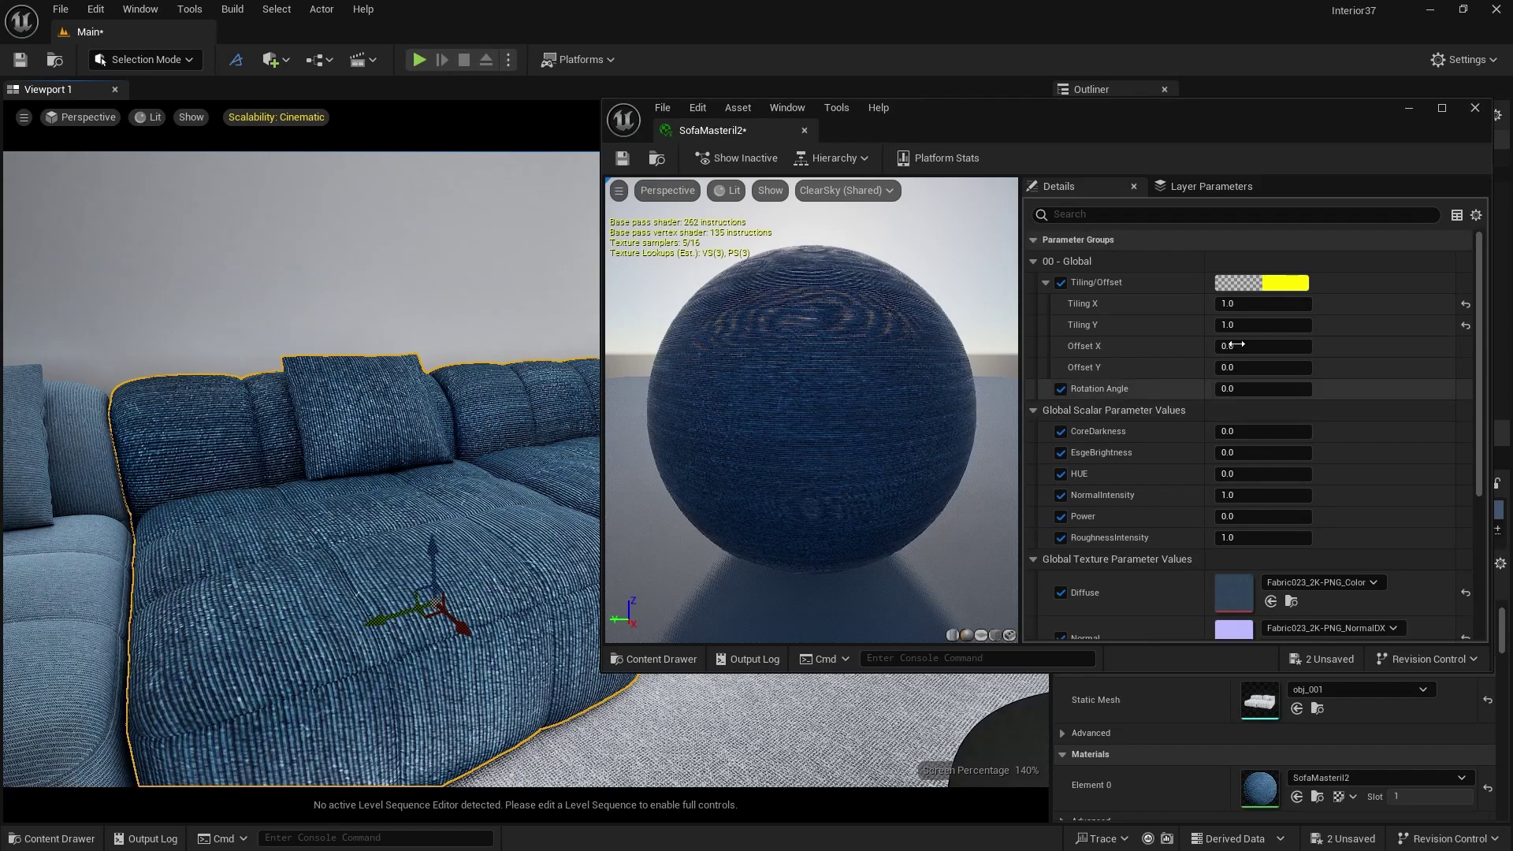
pyautogui.click(1248, 303)
pyautogui.write('5')
pyautogui.press('Tab')
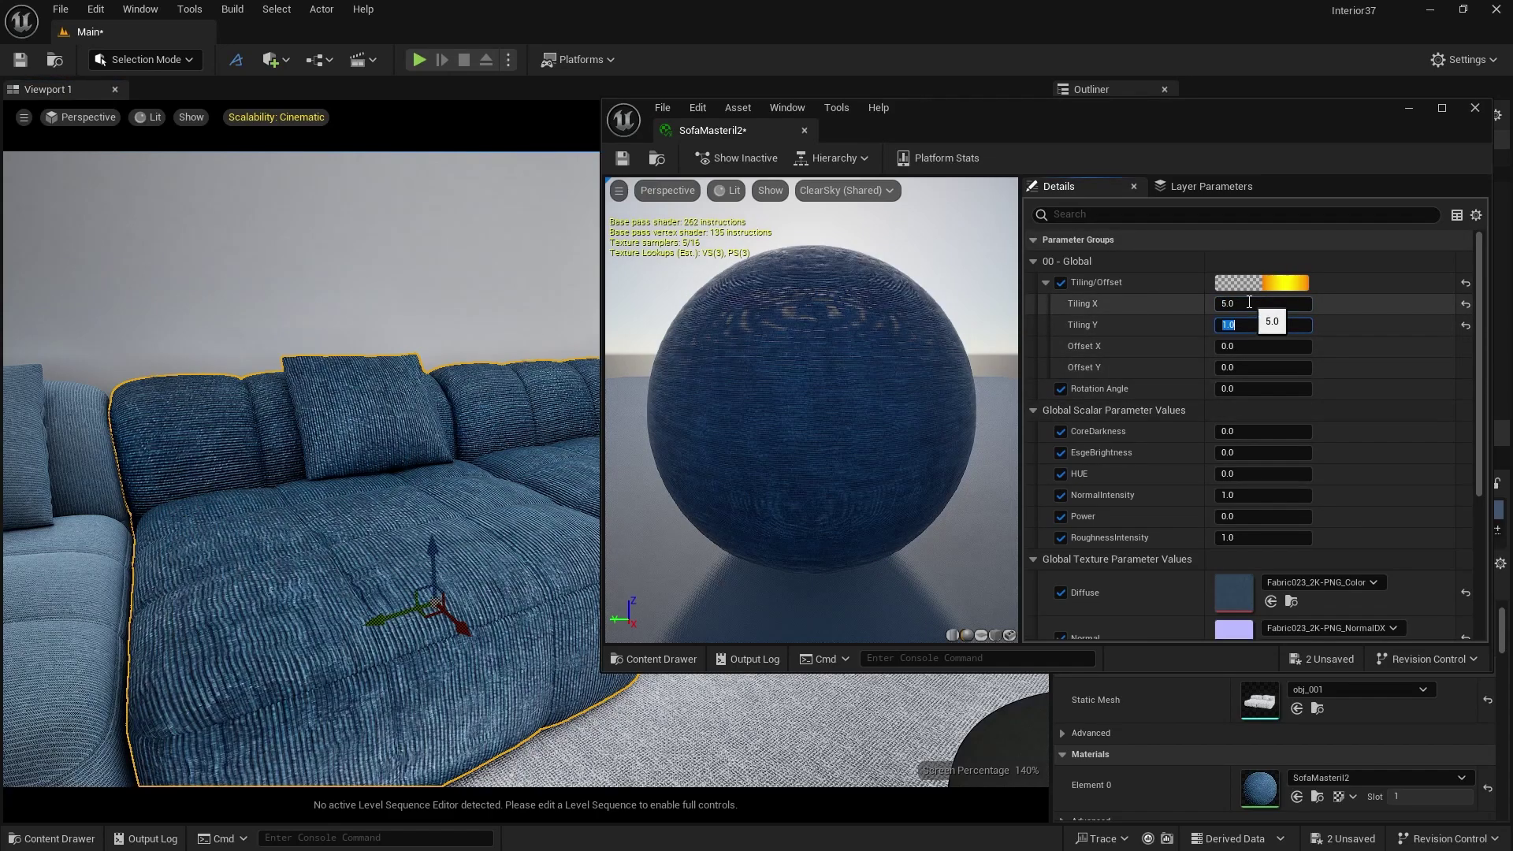
pyautogui.write('5')
pyautogui.press('Tab')
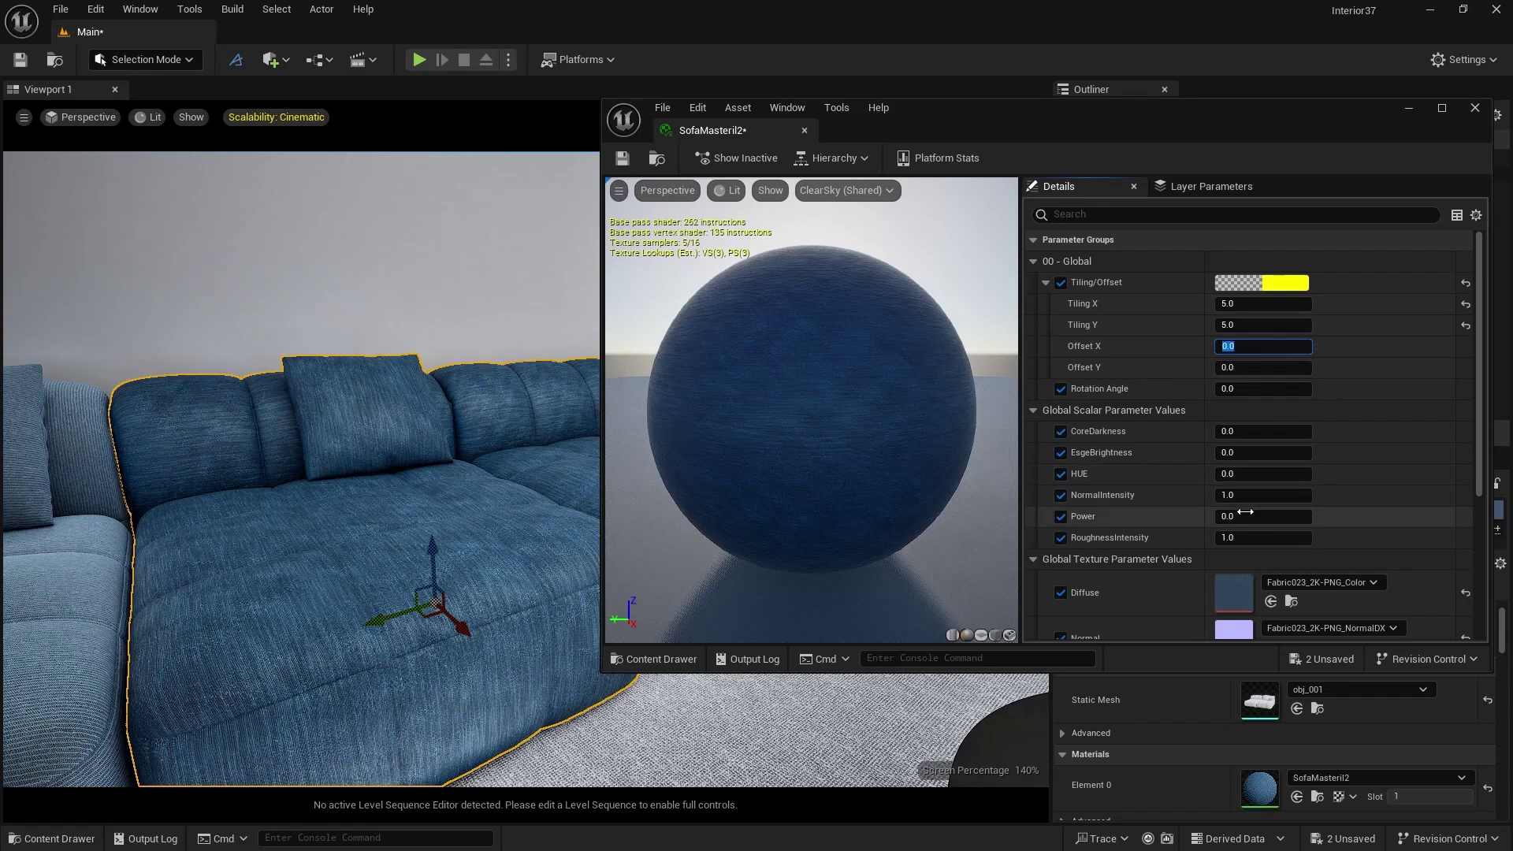
pyautogui.click(1256, 386)
pyautogui.write('.25')
pyautogui.press('Return')
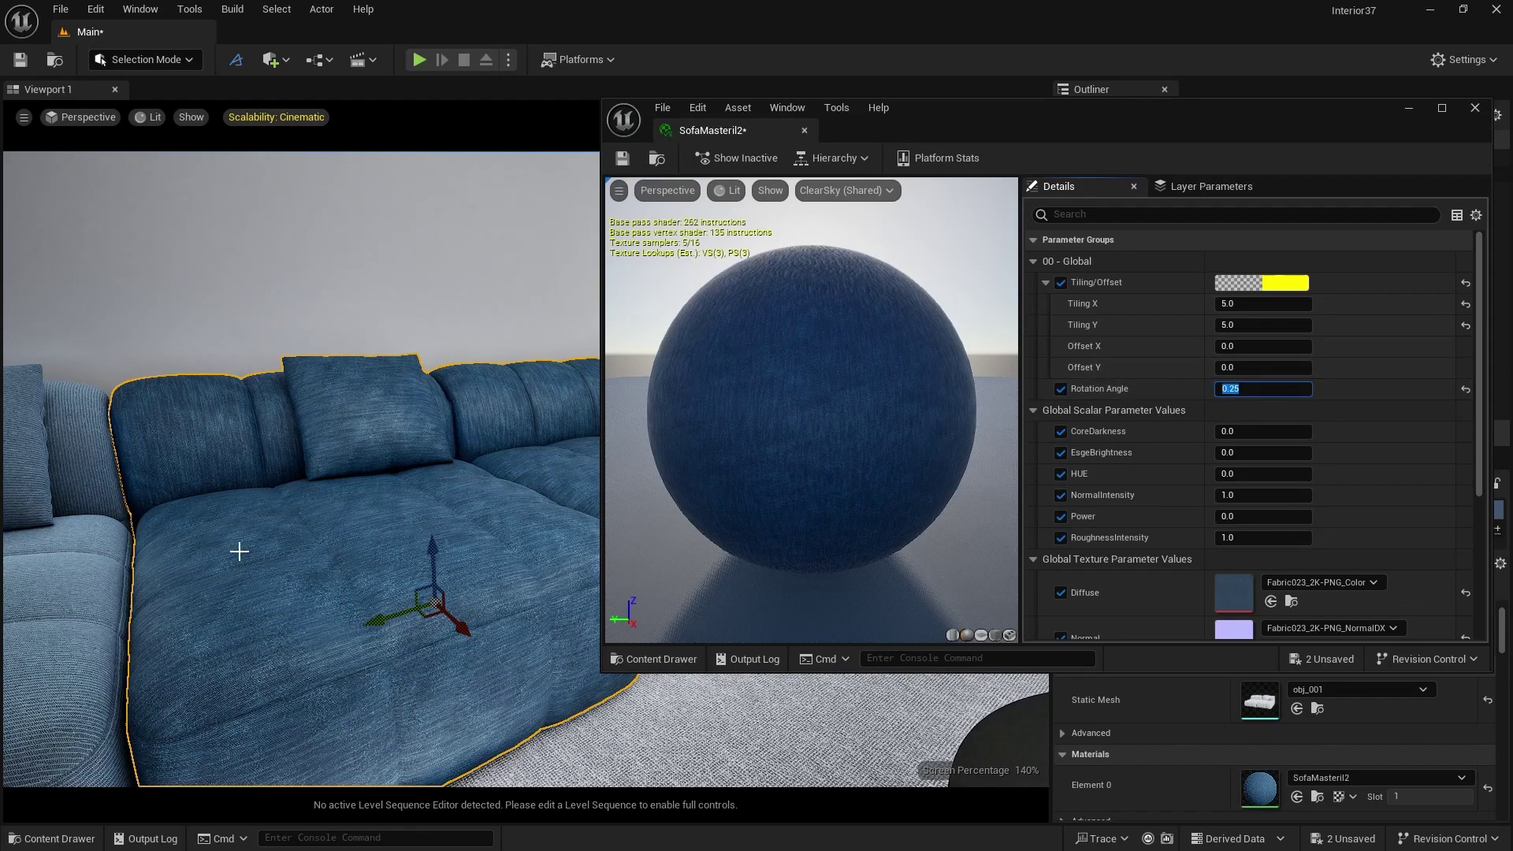
# Shift HUE to 0.472 to turn the sofa fabric brown.
pyautogui.moveTo(239, 551); pyautogui.dragTo(306, 547, button='right')
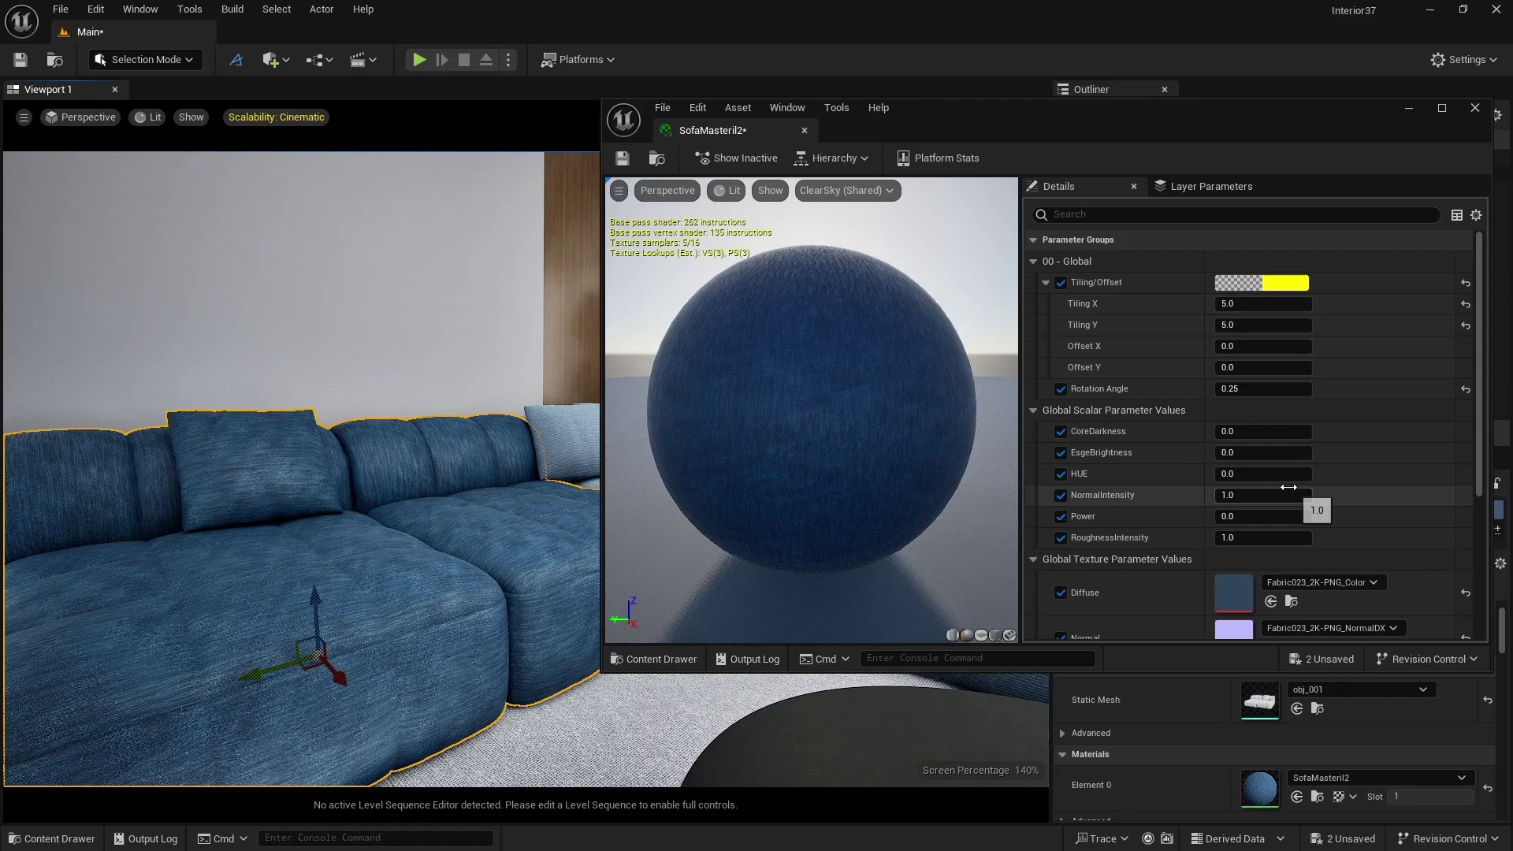
pyautogui.moveTo(1230, 474); pyautogui.dragTo(1293, 473)
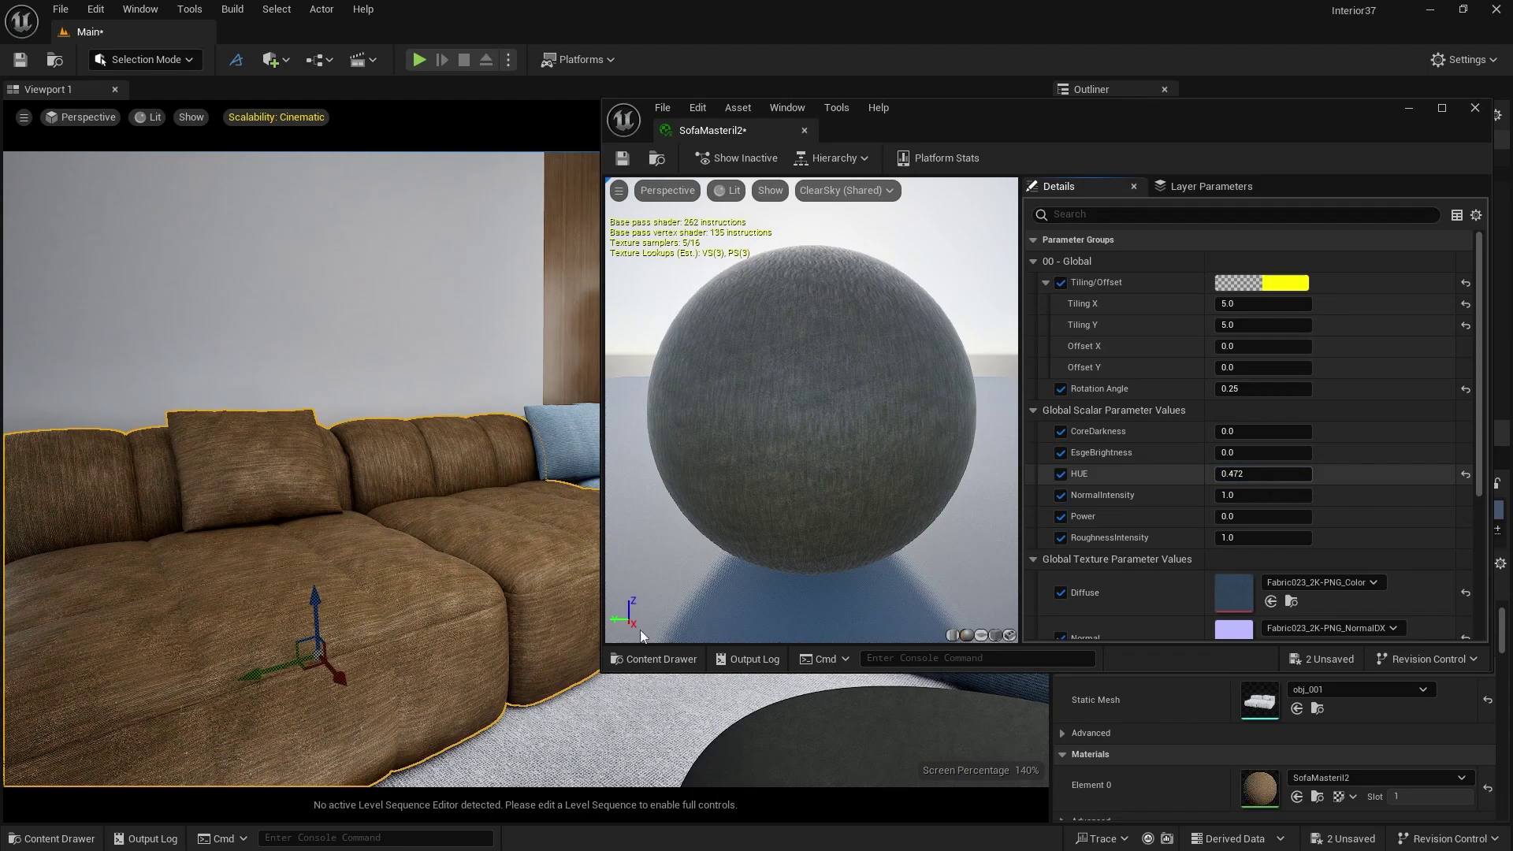
pyautogui.press('s')
pyautogui.moveTo(470, 602)
pyautogui.mouseDown(button='right')
pyautogui.moveTo(432, 607)
pyautogui.moveTo(466, 611)
pyautogui.moveTo(461, 596)
pyautogui.mouseUp(button='right')
pyautogui.press('w')
pyautogui.press('s')
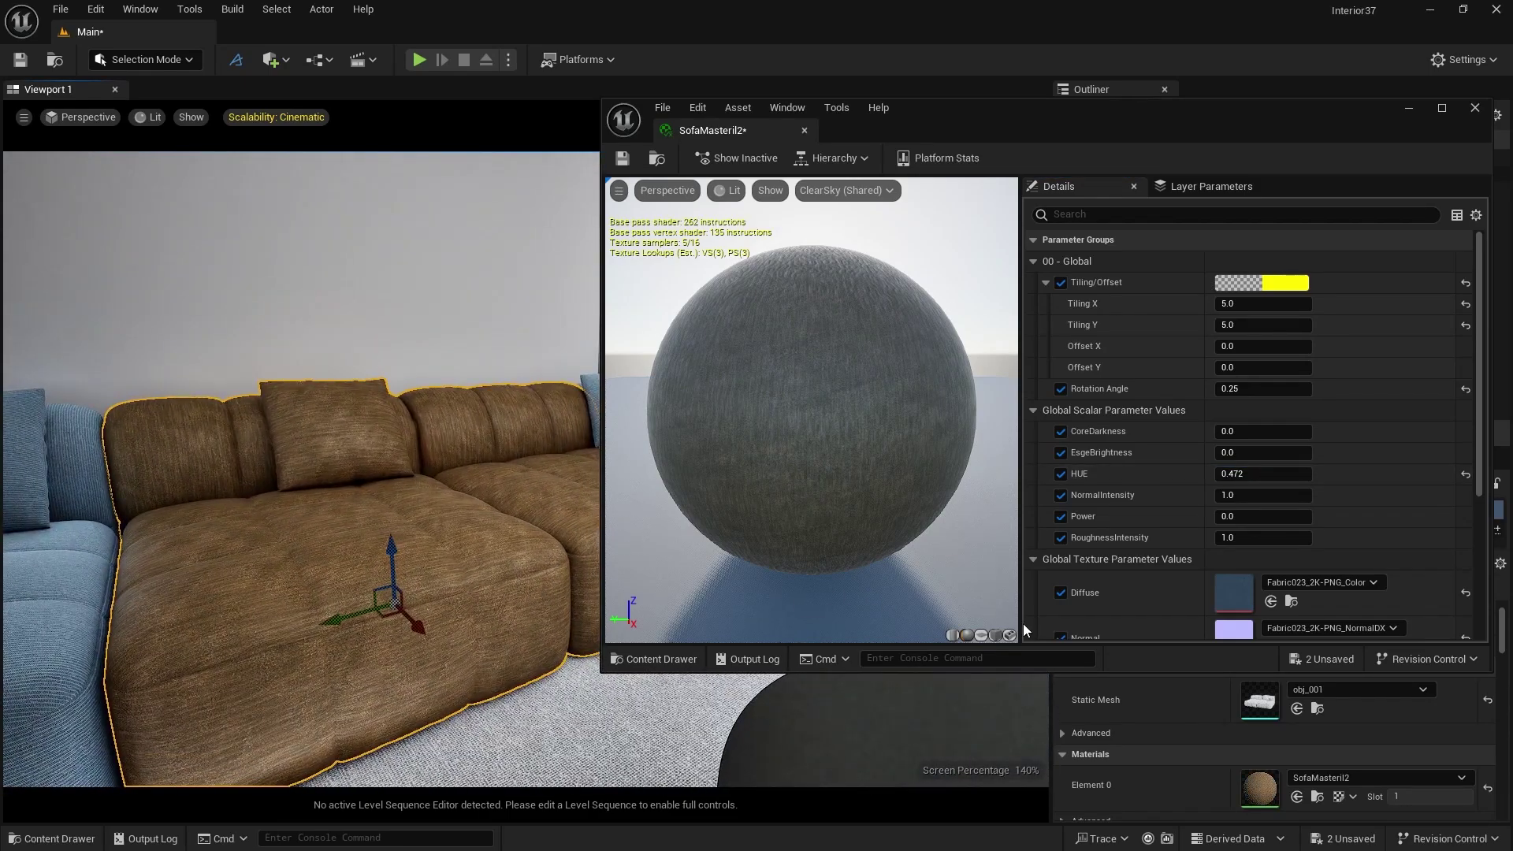
pyautogui.doubleClick(1230, 594)
# Set Fabric023_2K-PNG_Color's Adjustments Brightness to 2.0 and Saturation to 0.7.
pyautogui.scroll(-8, 1181, 513)
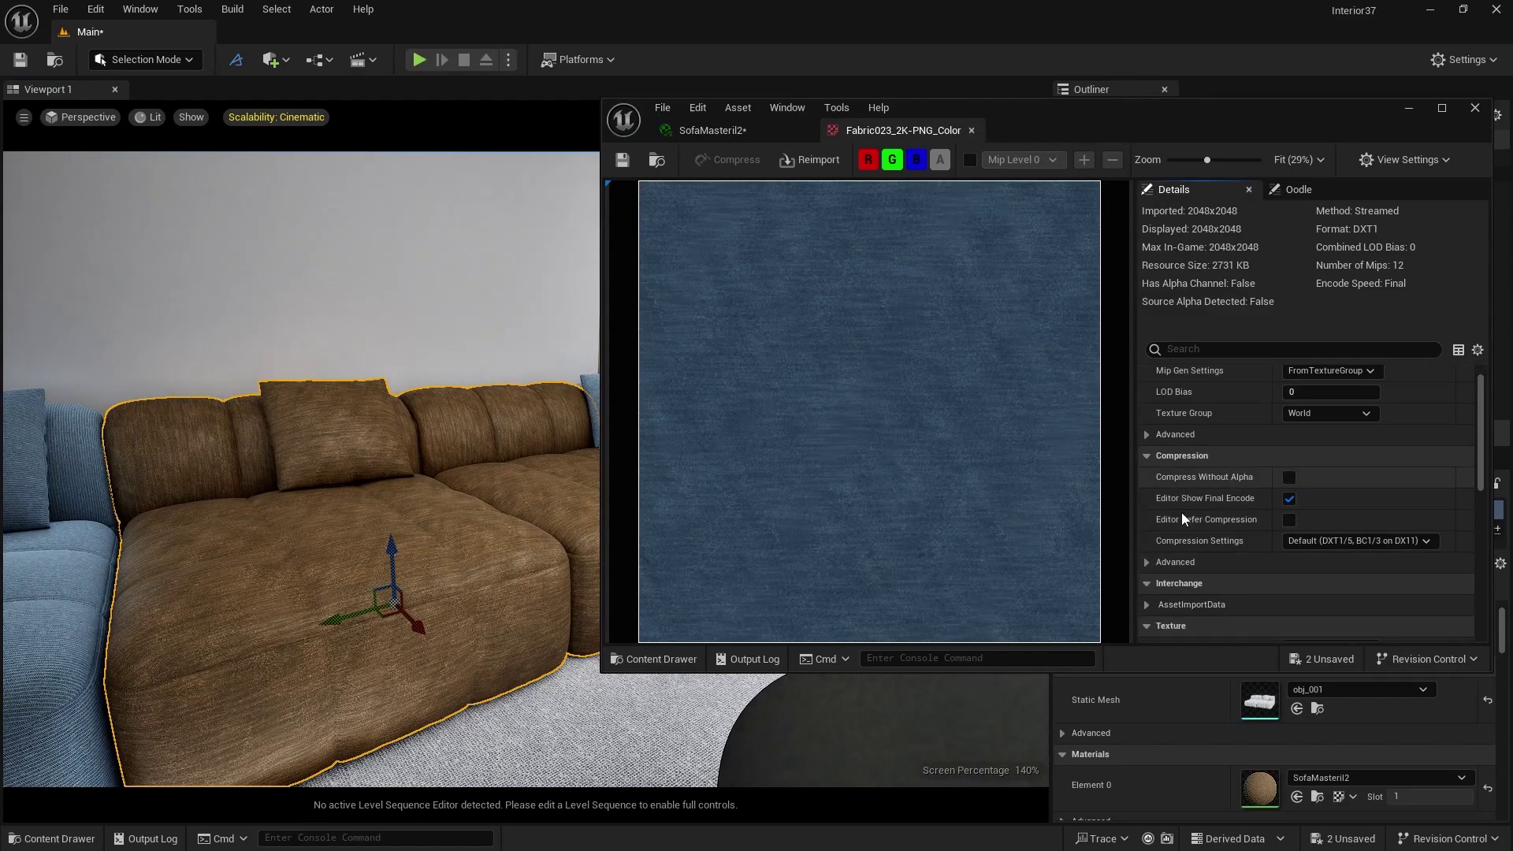
pyautogui.click(1315, 430)
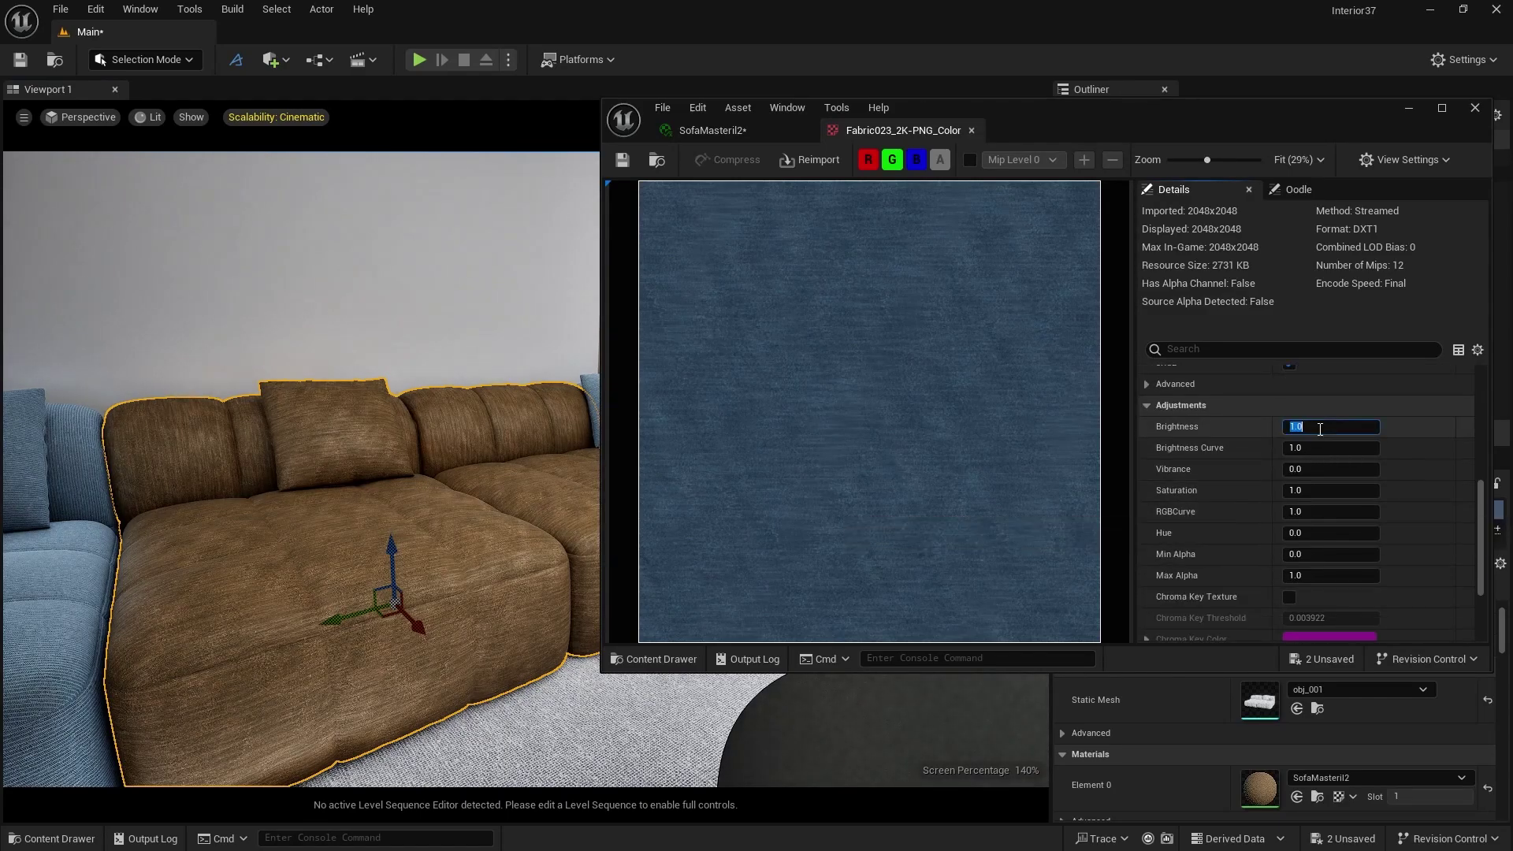
pyautogui.write('2')
pyautogui.press('Return')
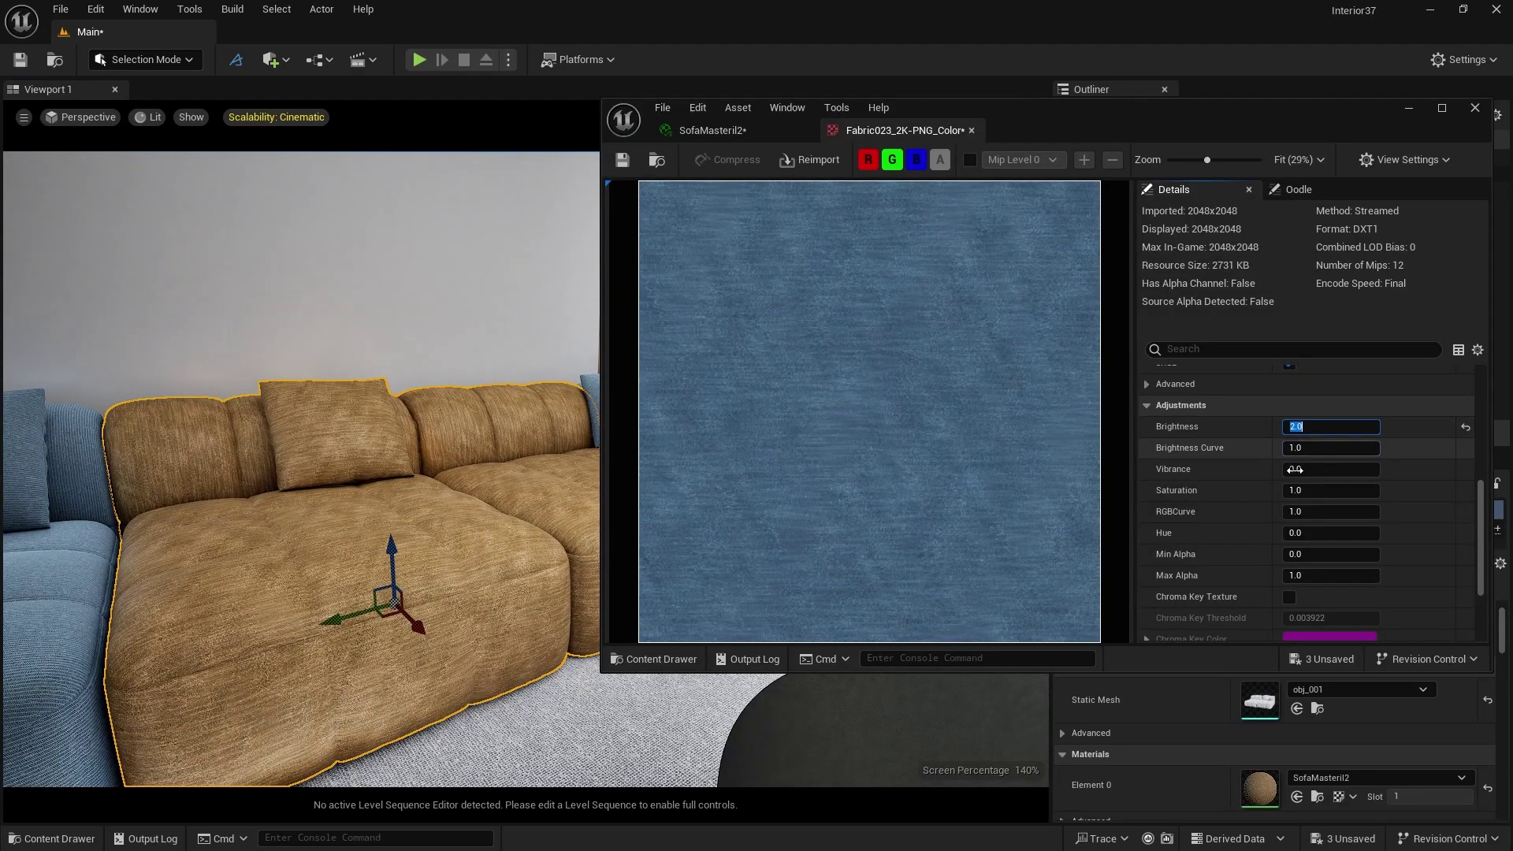
pyautogui.click(1307, 492)
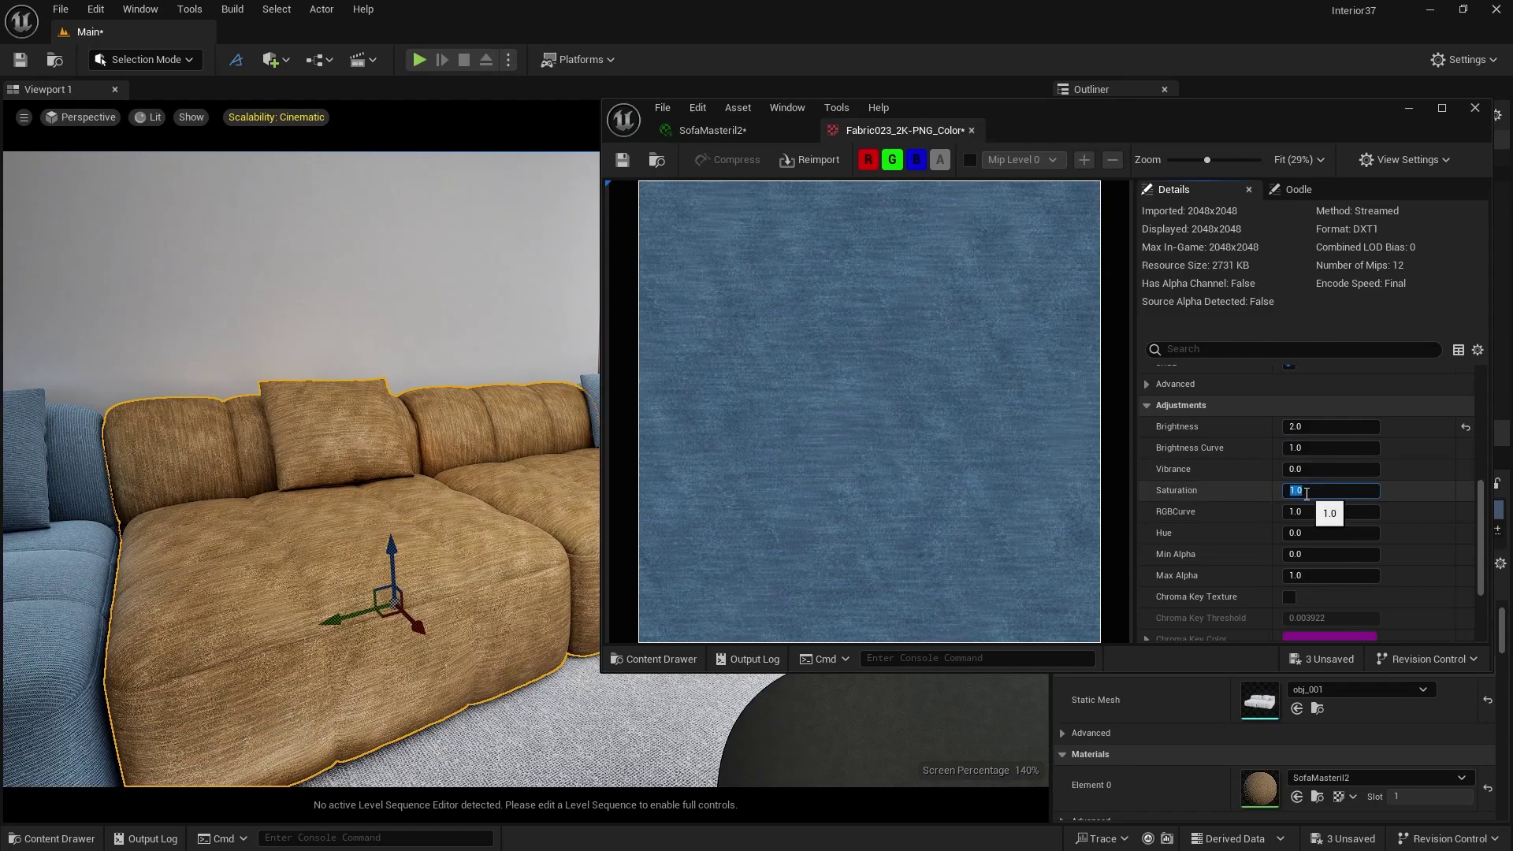
pyautogui.press('Return')
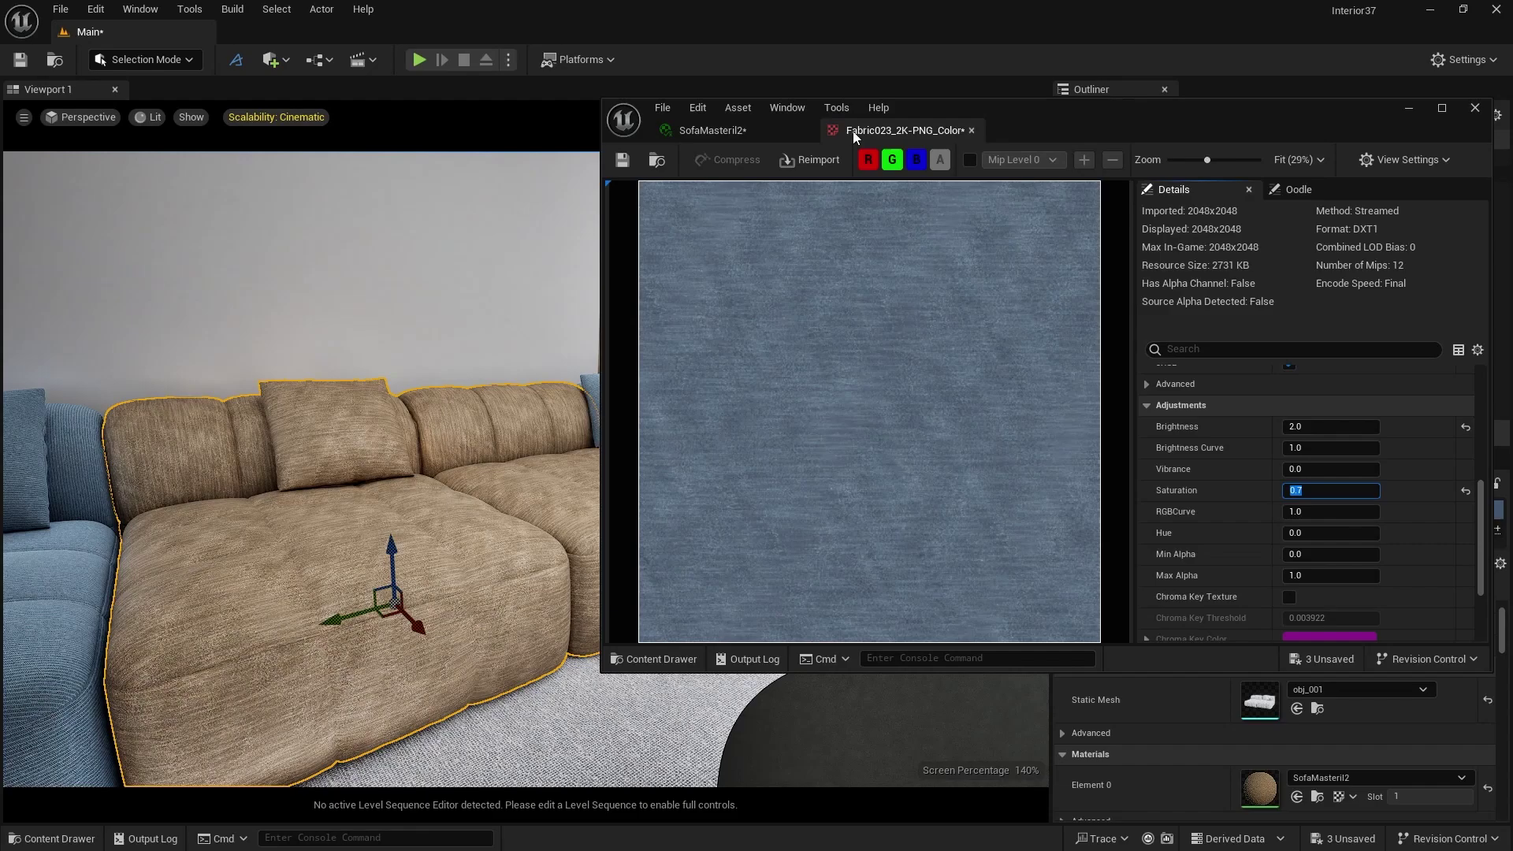
# Set SofaMasteril2's Tiling X and Tiling Y to 7.0.
pyautogui.click(971, 130)
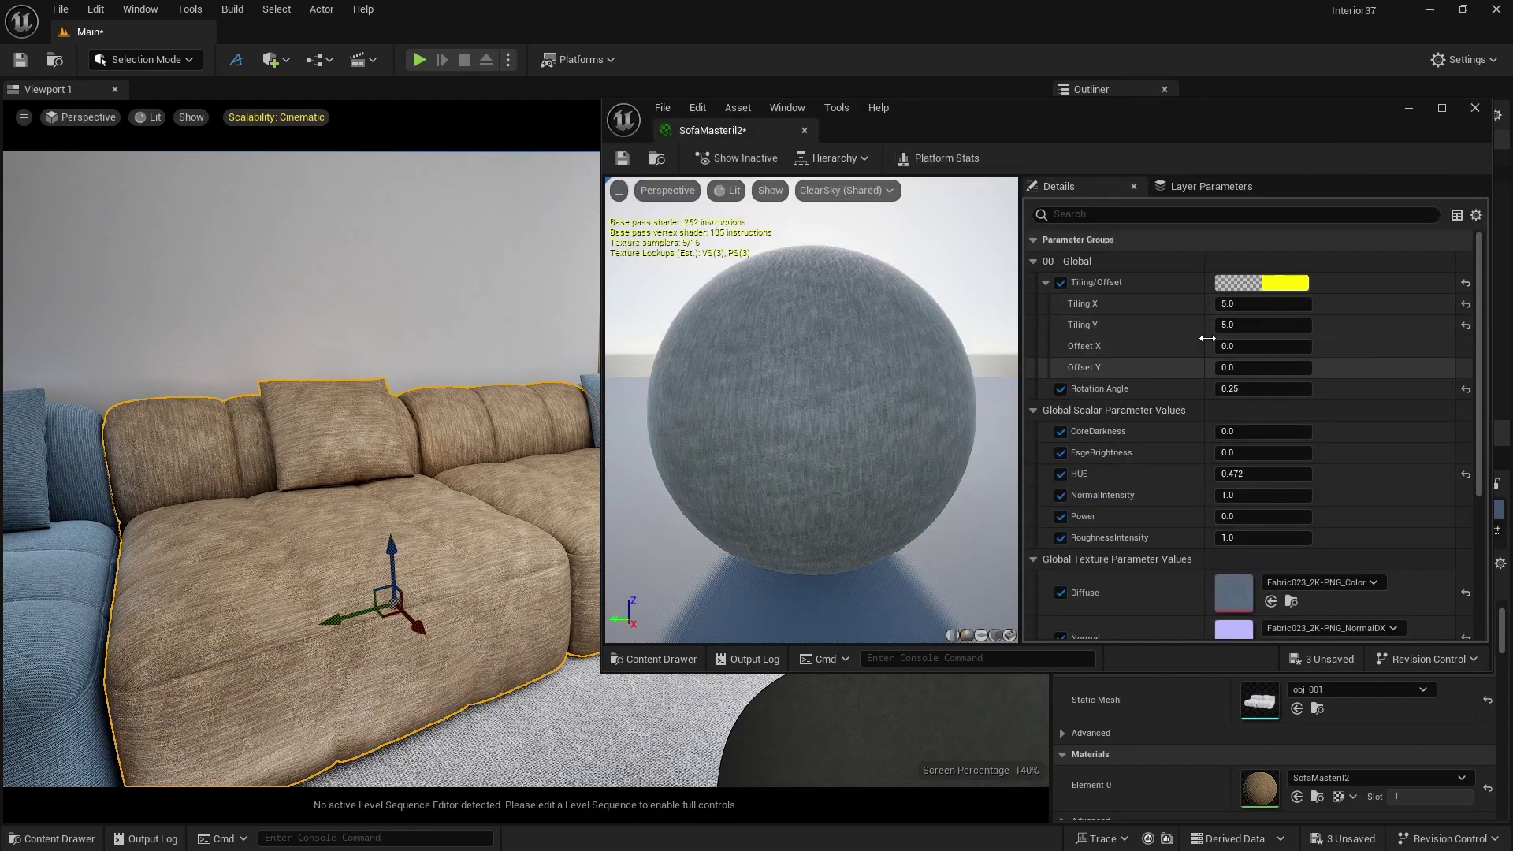
pyautogui.click(1253, 304)
pyautogui.write('7')
pyautogui.press('Tab')
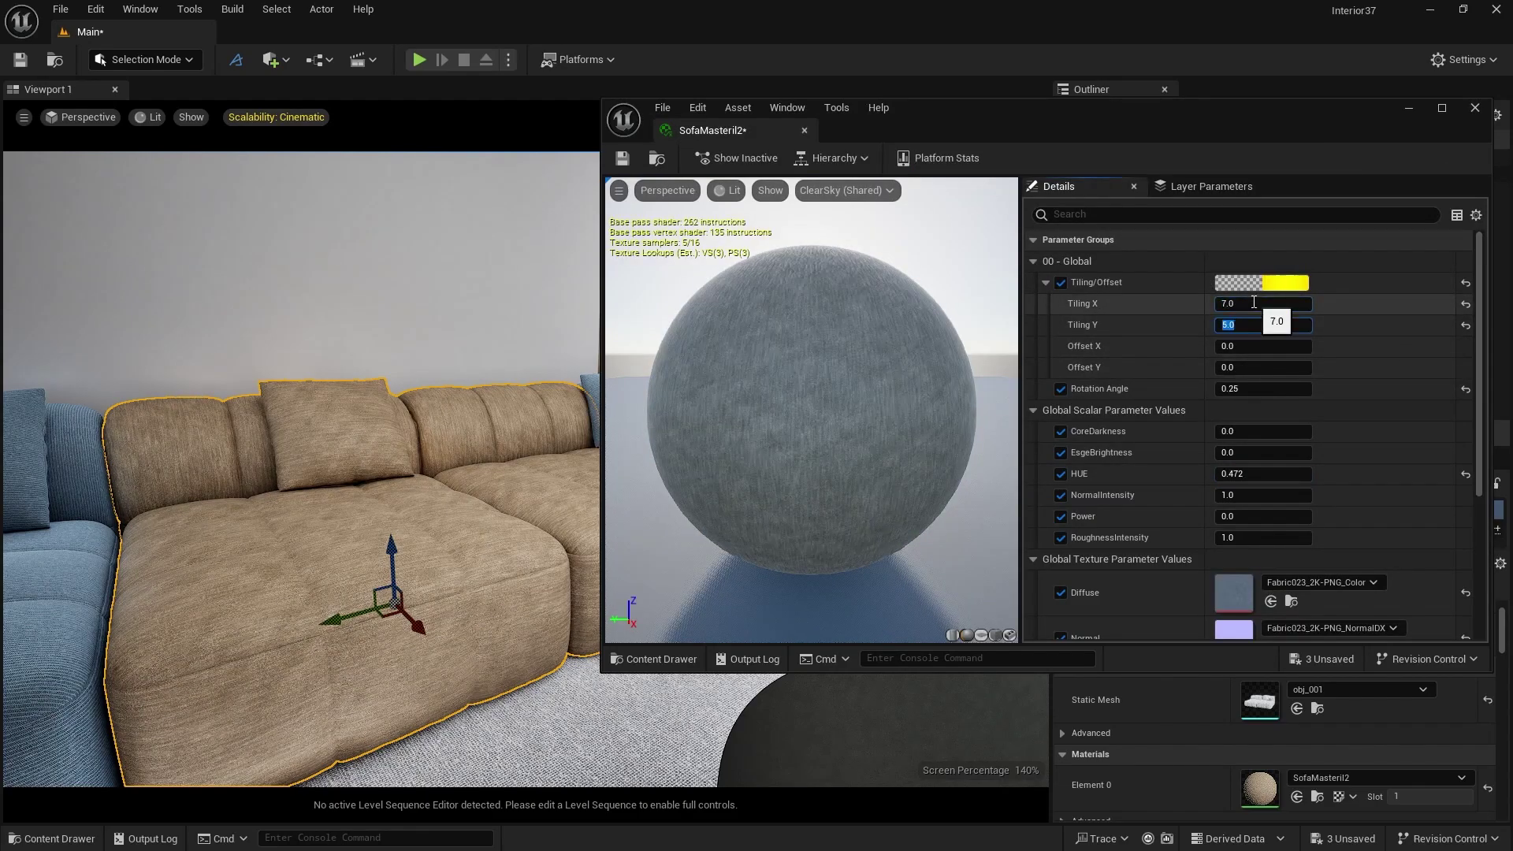
pyautogui.press('Tab')
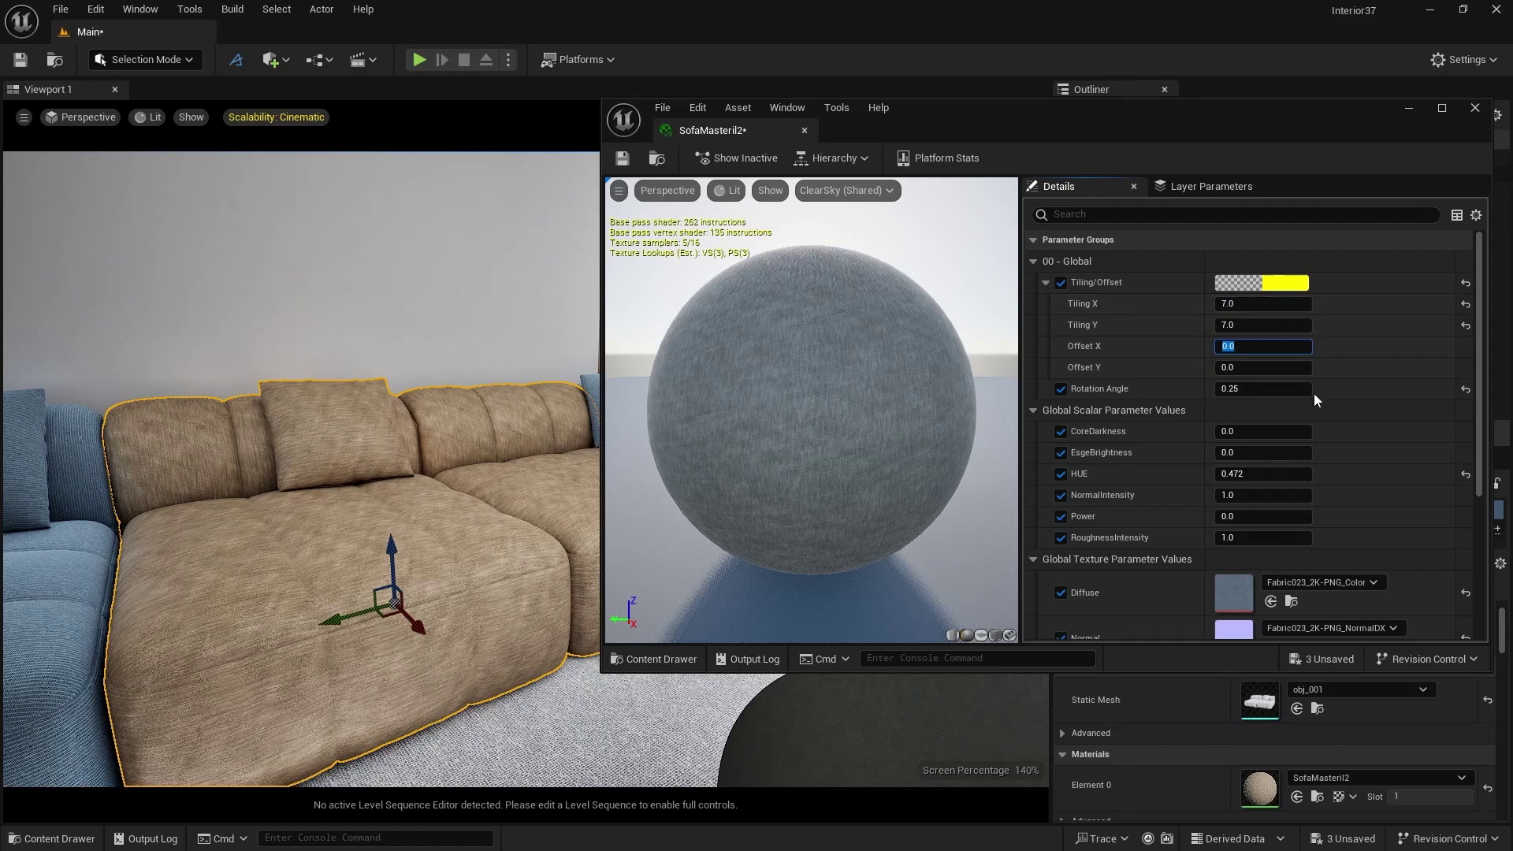
# Try a Rotation Angle of 90 on the sofa, then reset it to 0.
pyautogui.click(1253, 389)
pyautogui.write('9')
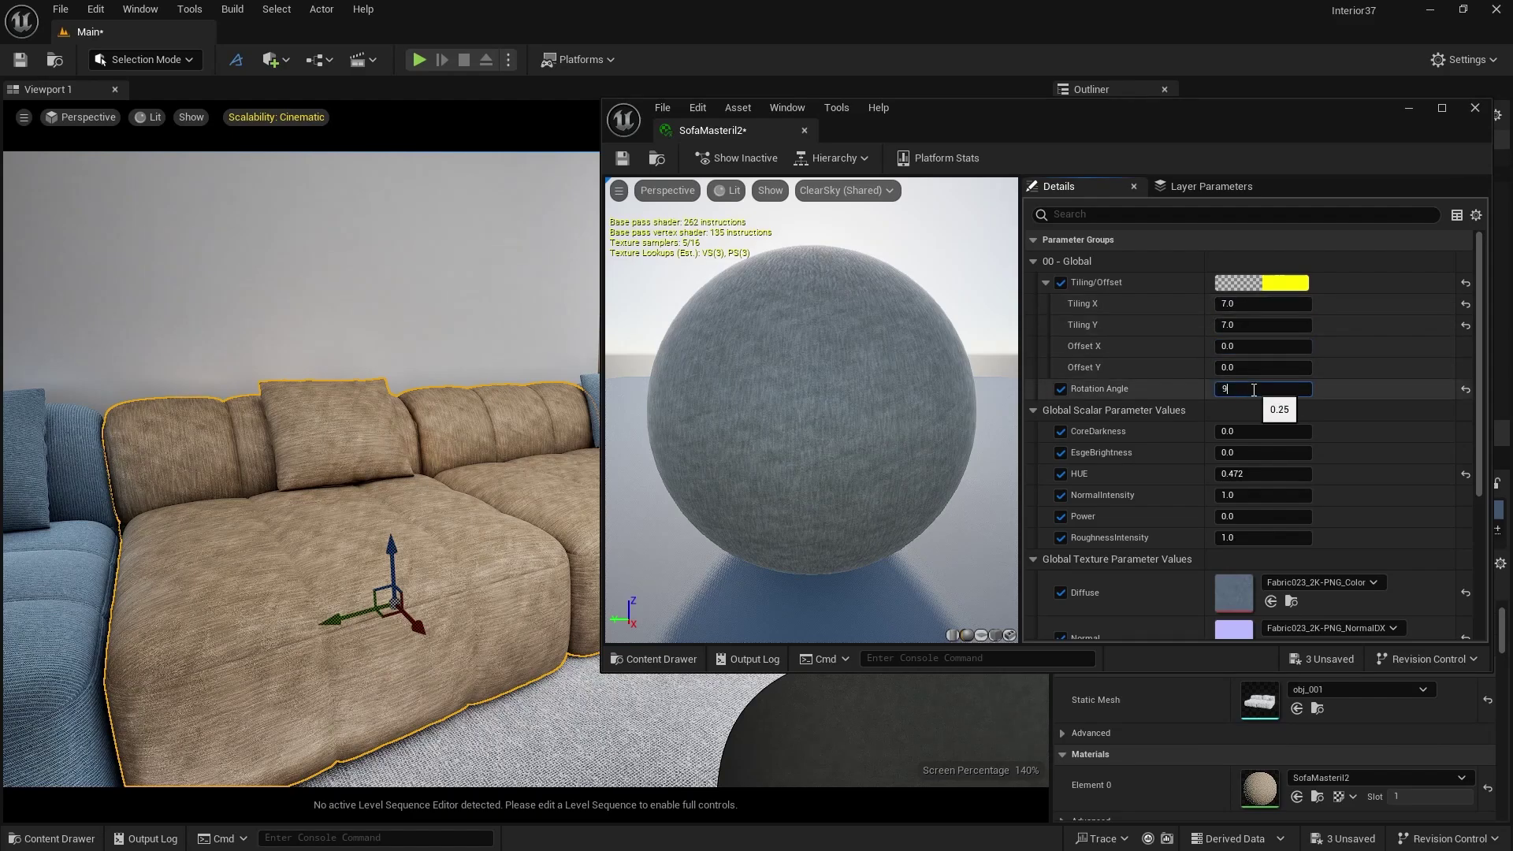
pyautogui.write('0')
pyautogui.press('Return')
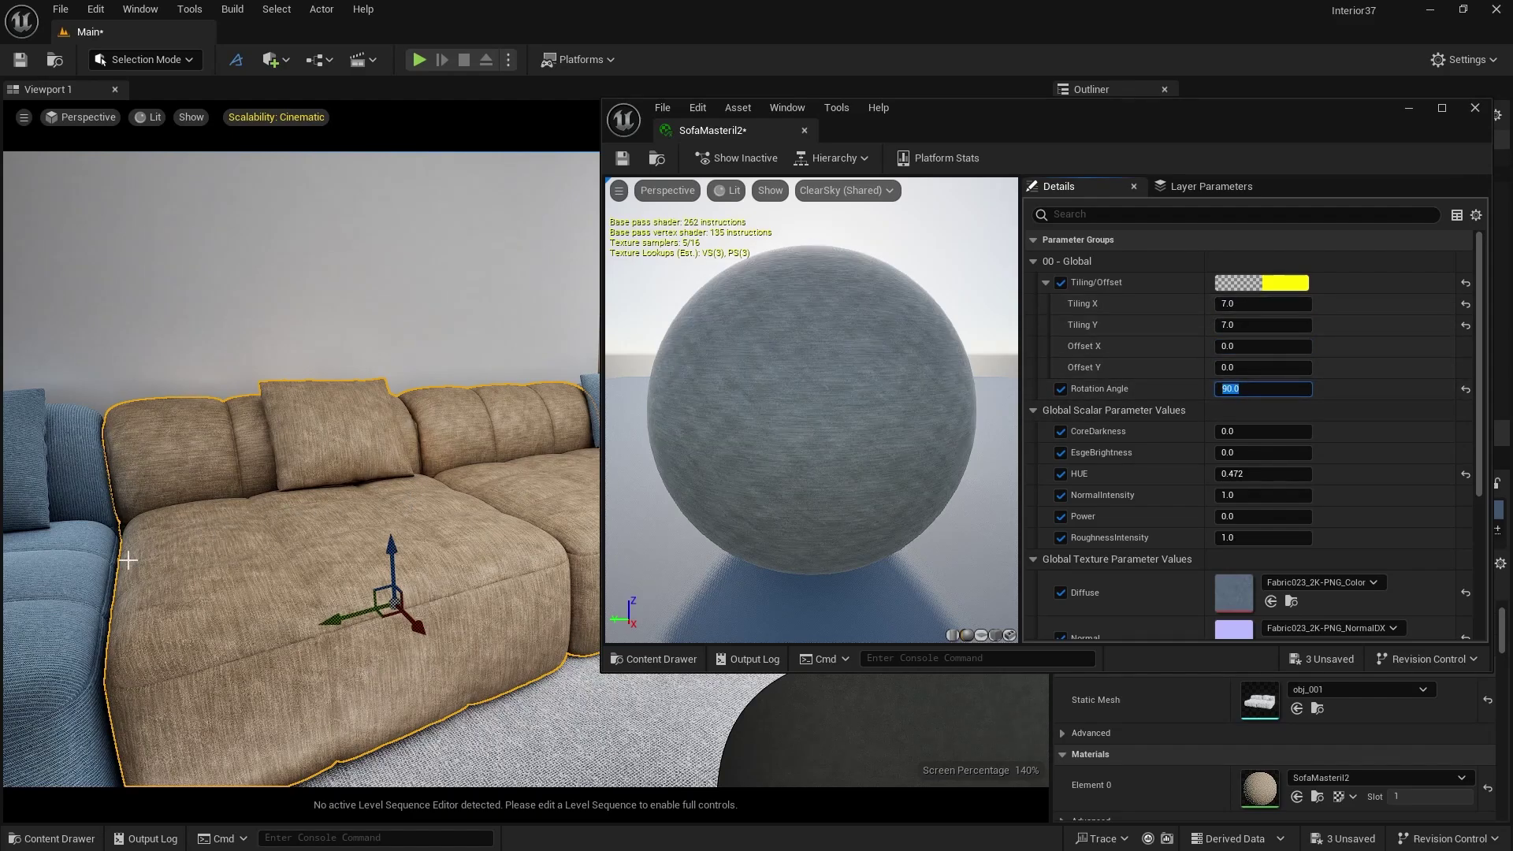
pyautogui.moveTo(127, 560); pyautogui.dragTo(260, 564, button='right')
pyautogui.moveTo(357, 591); pyautogui.dragTo(252, 599, button='right')
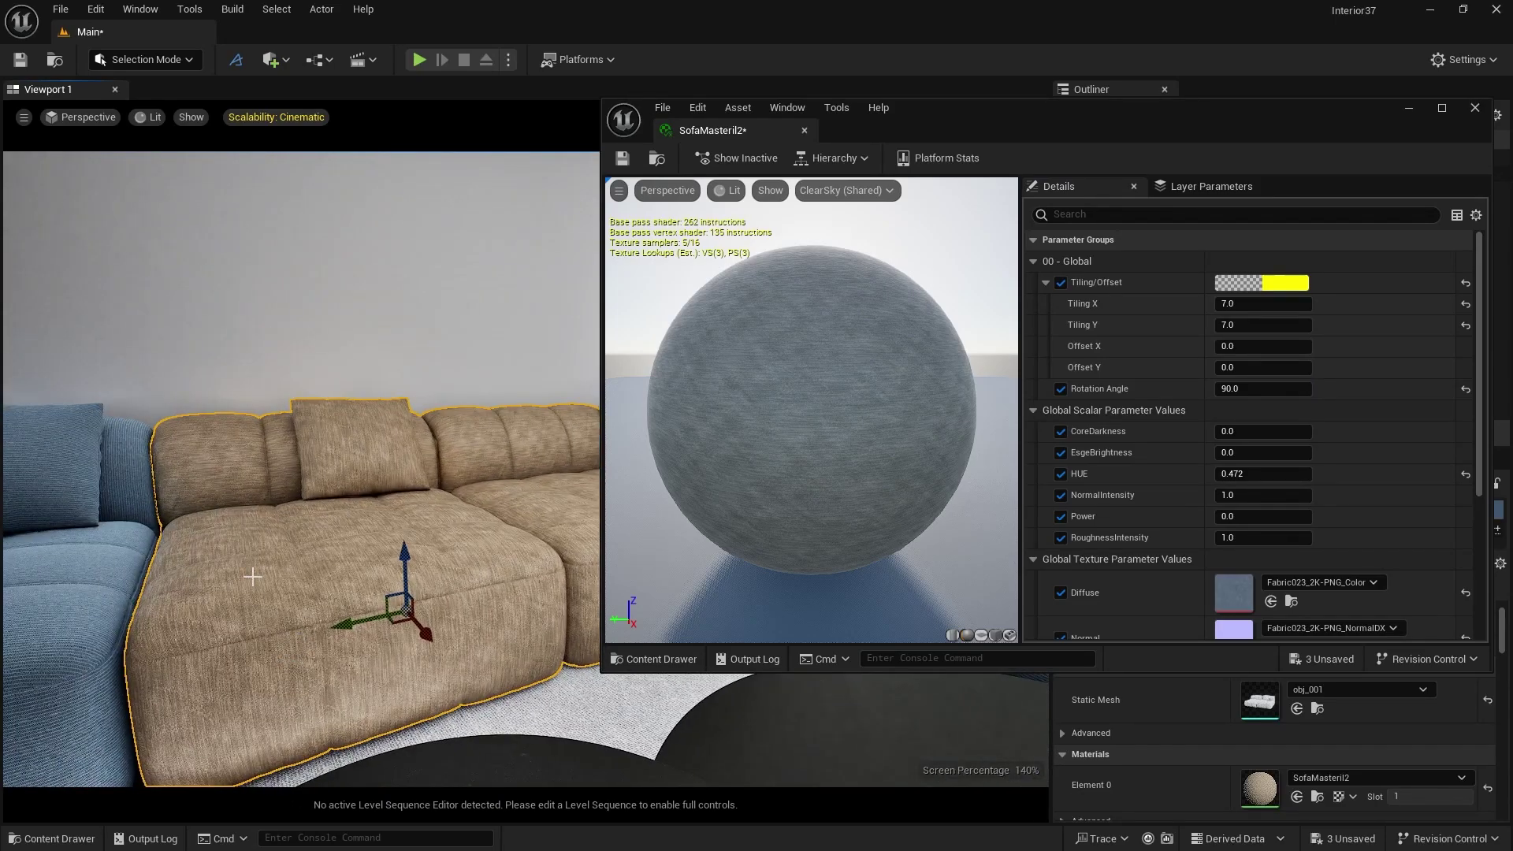
pyautogui.click(1232, 388)
pyautogui.write('0')
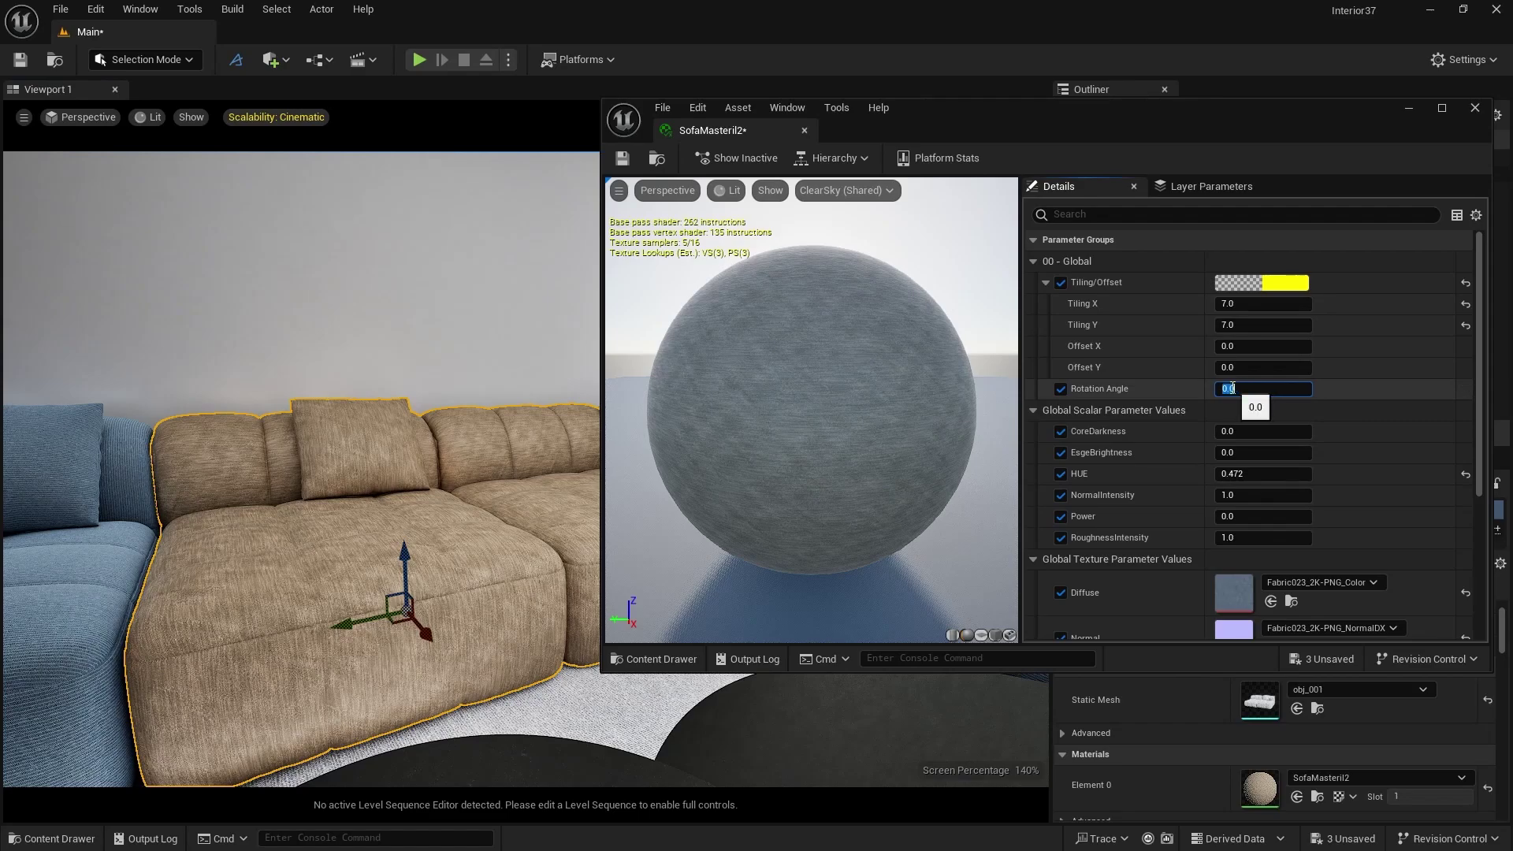
pyautogui.click(1138, 376)
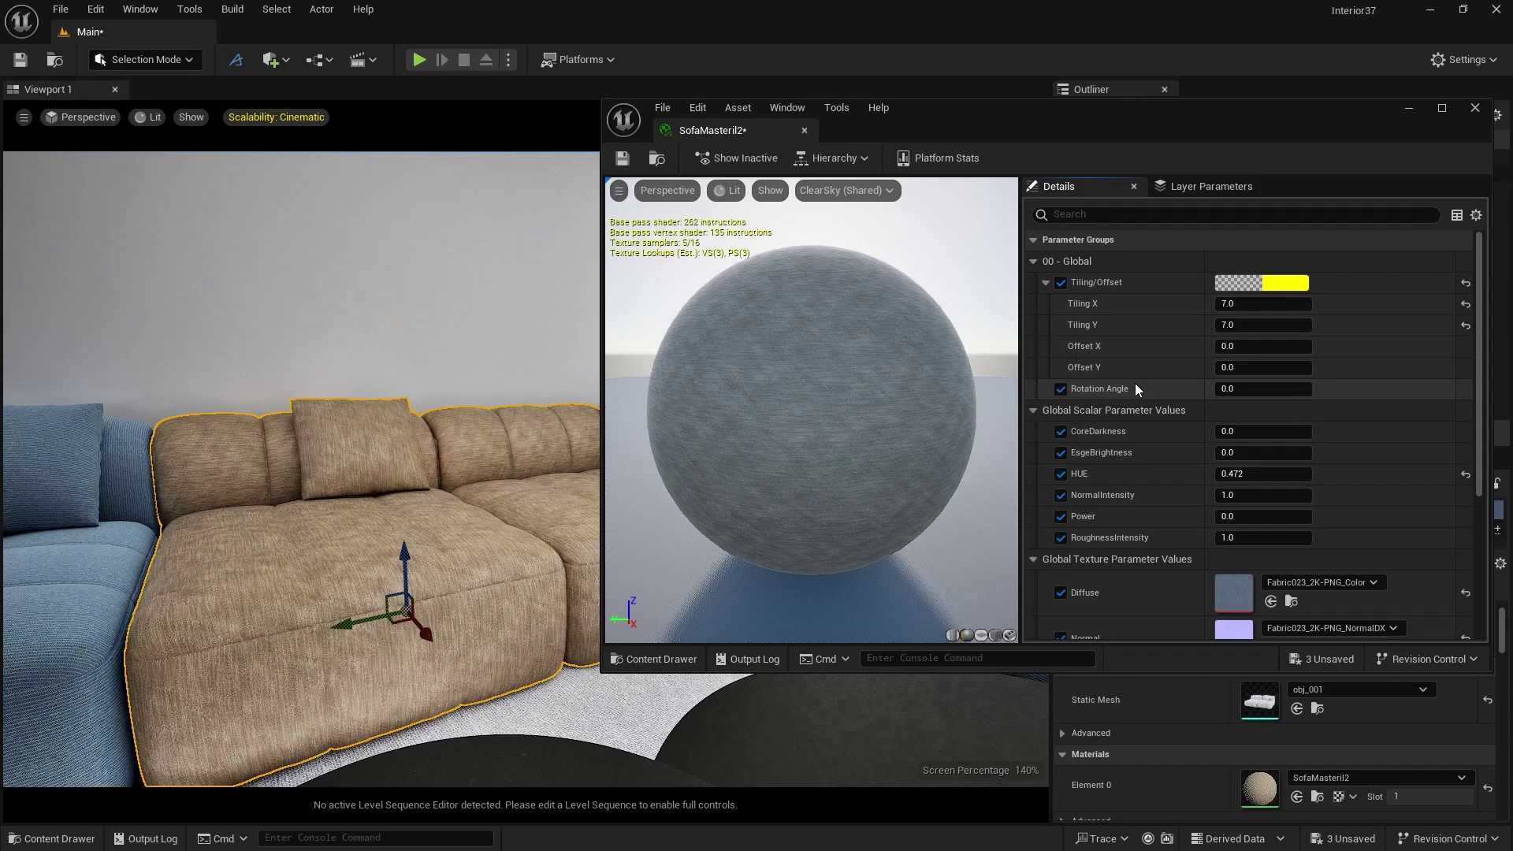
# Adjust CoreDarkness to 0.432 and Power to about 0.84, then save SofaMasteril2.
pyautogui.moveTo(1261, 431)
pyautogui.mouseDown()
pyautogui.moveTo(1322, 431)
pyautogui.moveTo(1271, 452)
pyautogui.mouseUp()
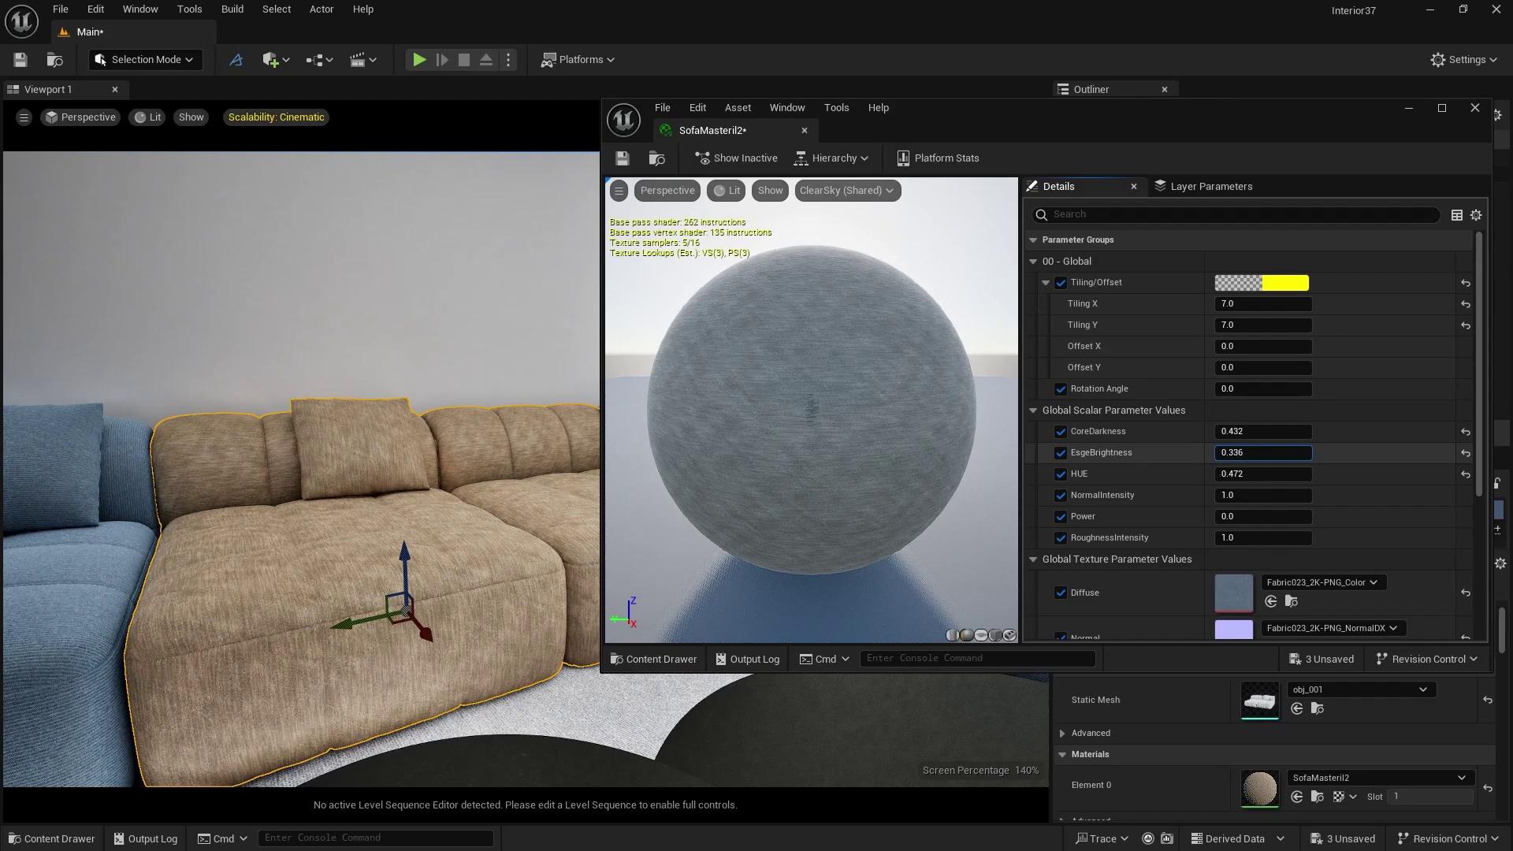
pyautogui.moveTo(1233, 518); pyautogui.dragTo(1253, 517)
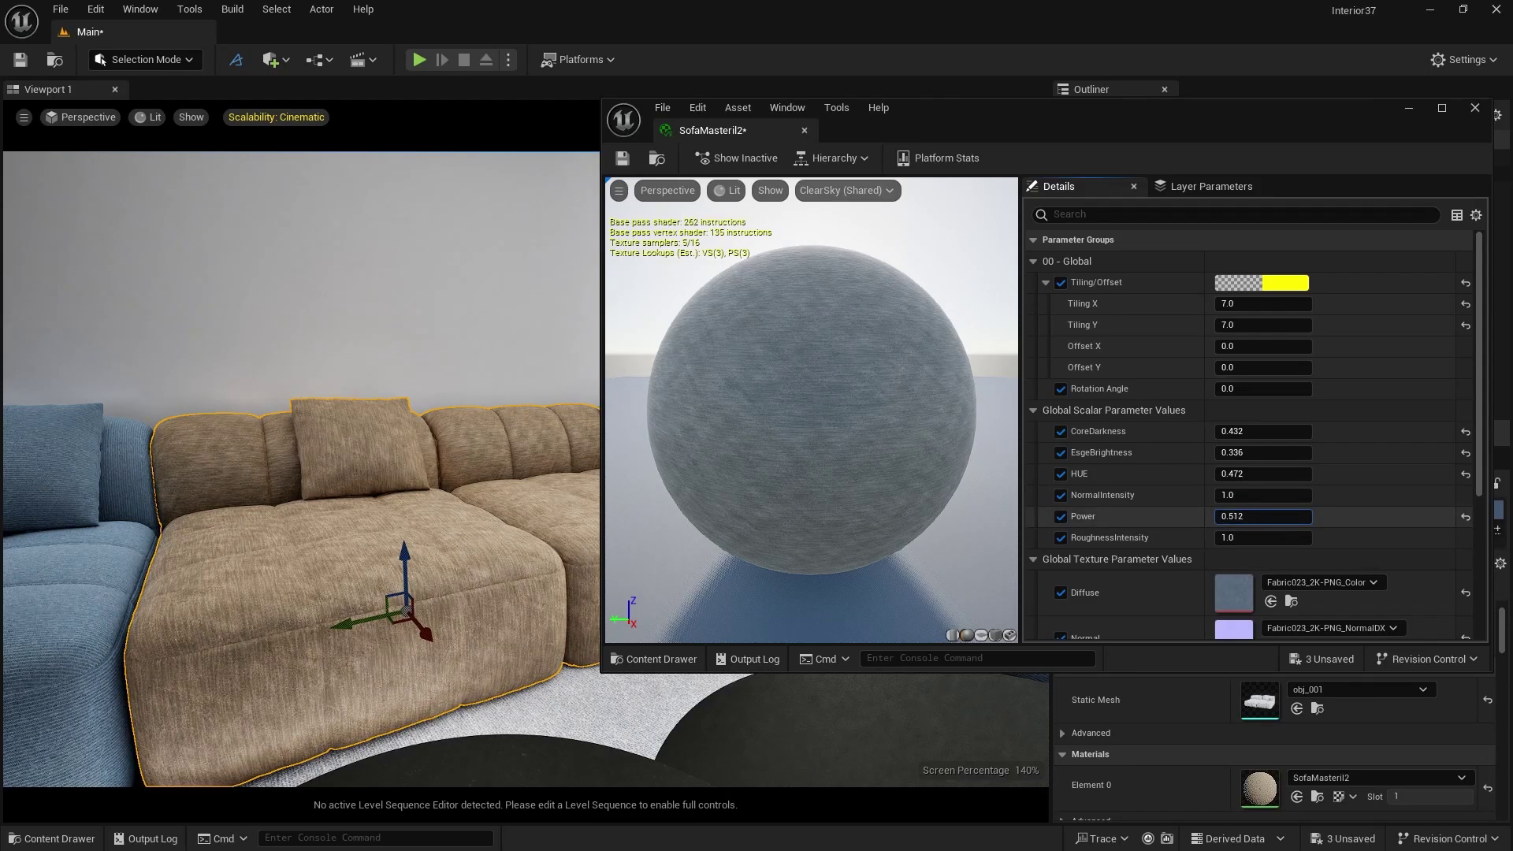
pyautogui.moveTo(1253, 518); pyautogui.dragTo(1272, 518)
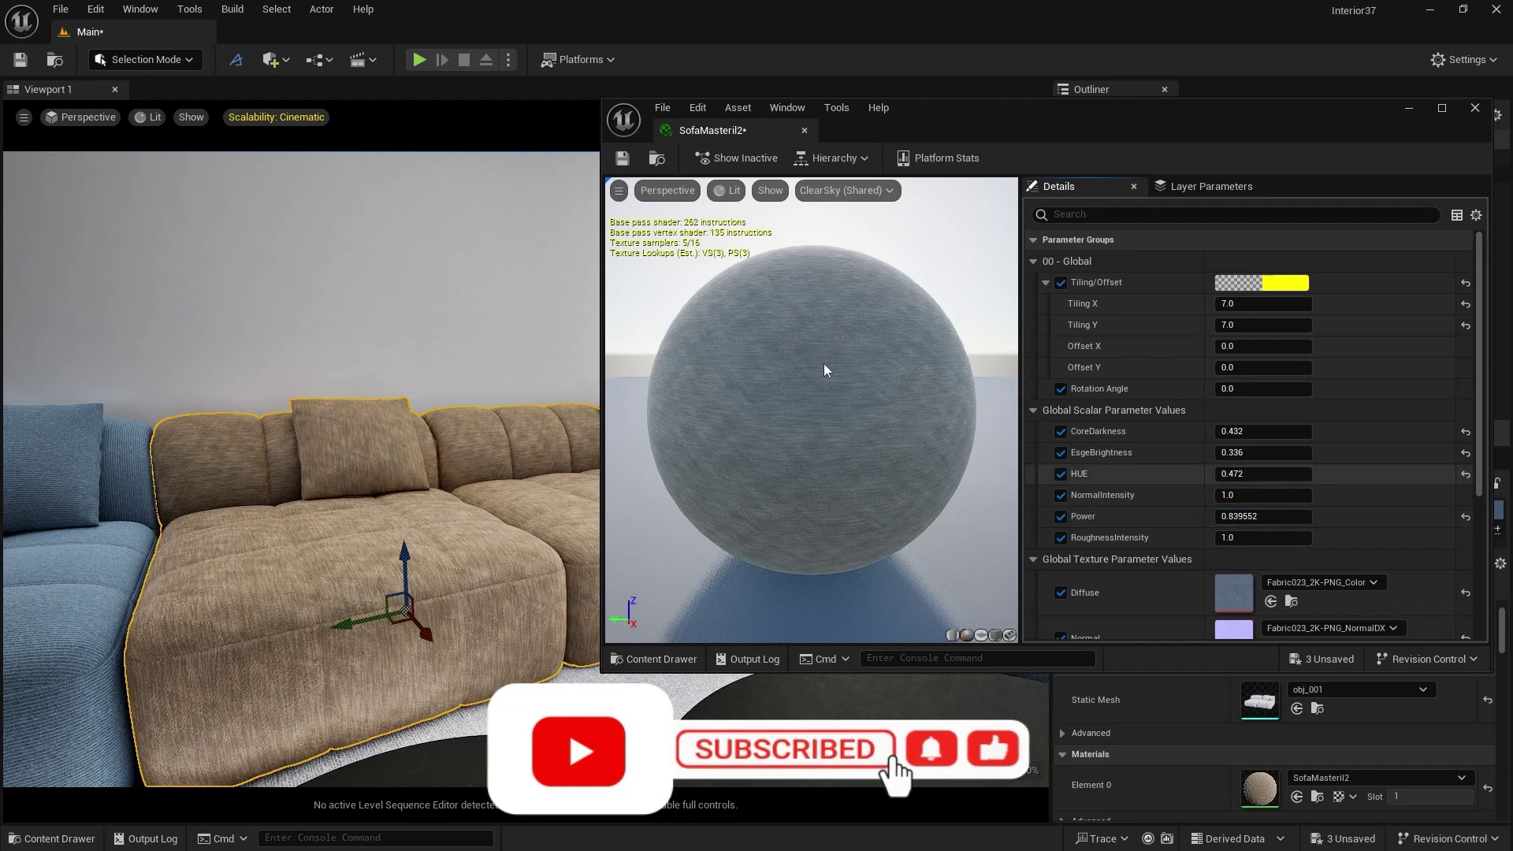
pyautogui.click(621, 159)
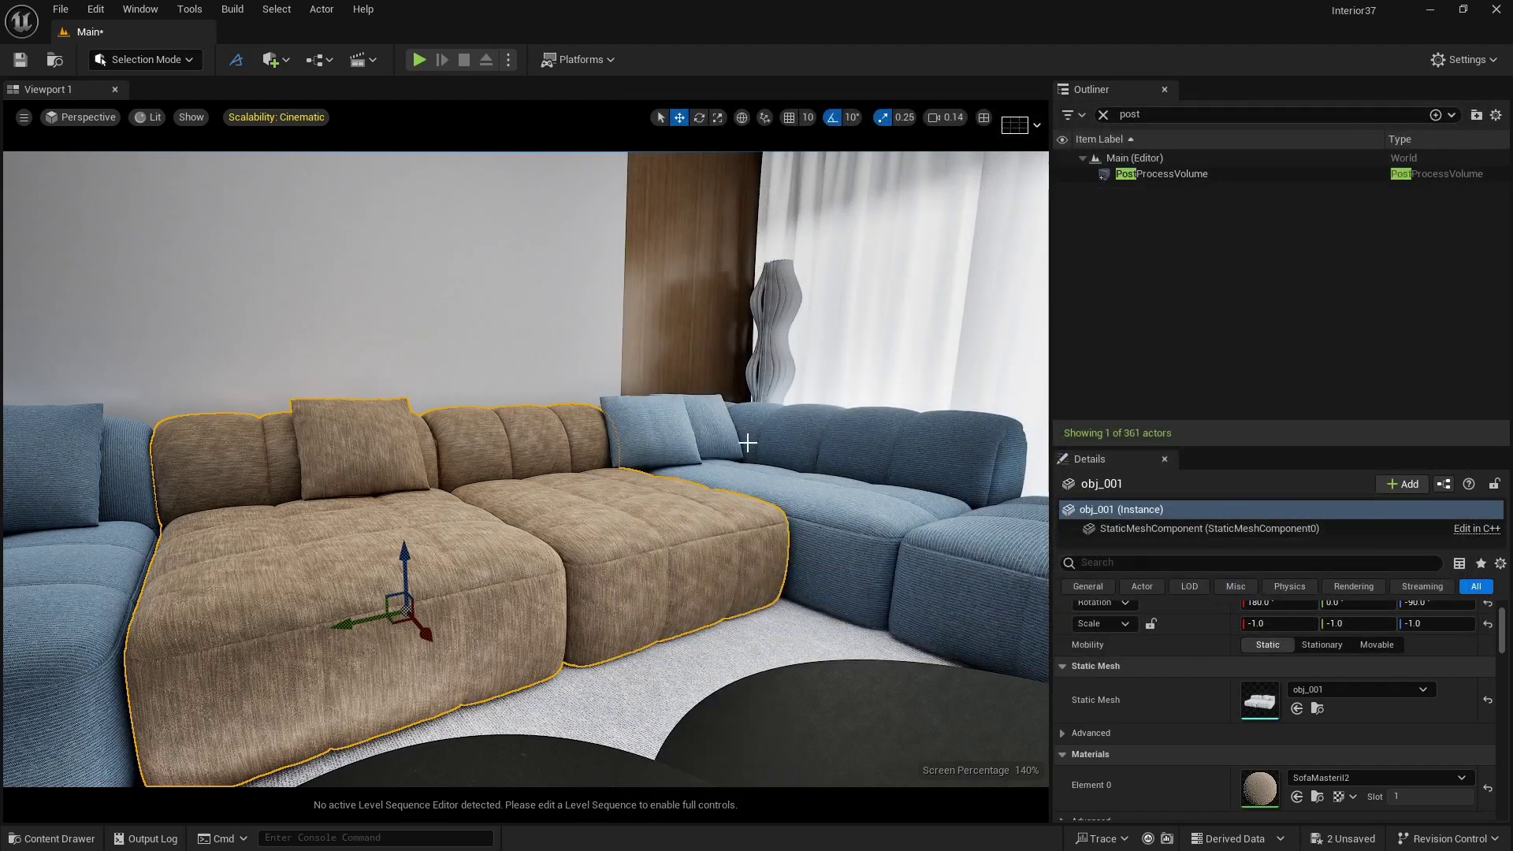
# Frame the beige sofa in the main viewport and save the level's pending changes.
pyautogui.moveTo(748, 443)
pyautogui.mouseDown(button='right')
pyautogui.moveTo(599, 448)
pyautogui.moveTo(765, 450)
pyautogui.mouseUp(button='right')
pyautogui.press('a')
pyautogui.press('s')
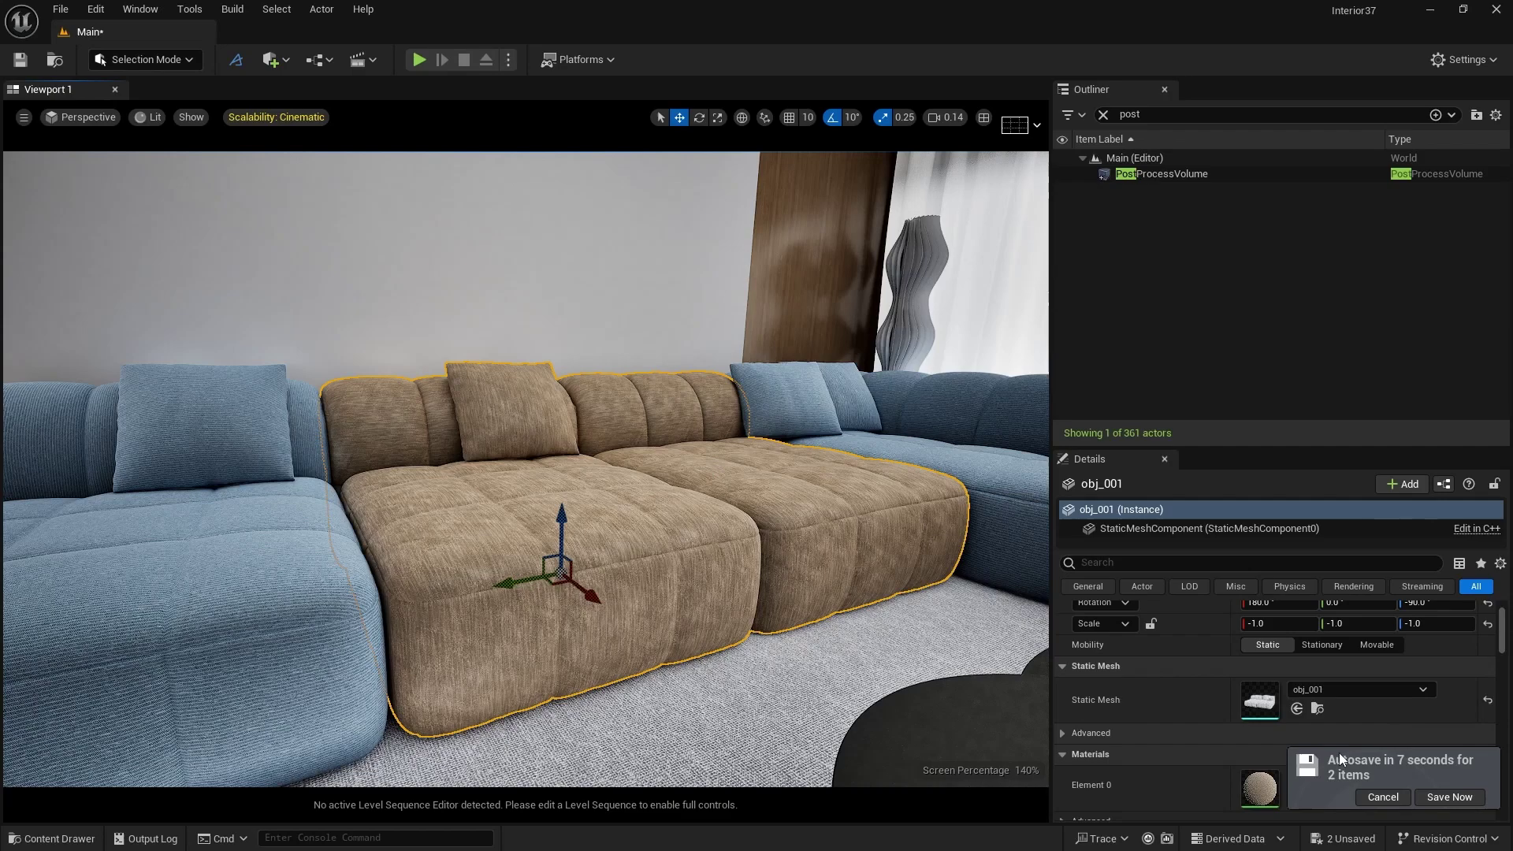
pyautogui.click(1448, 797)
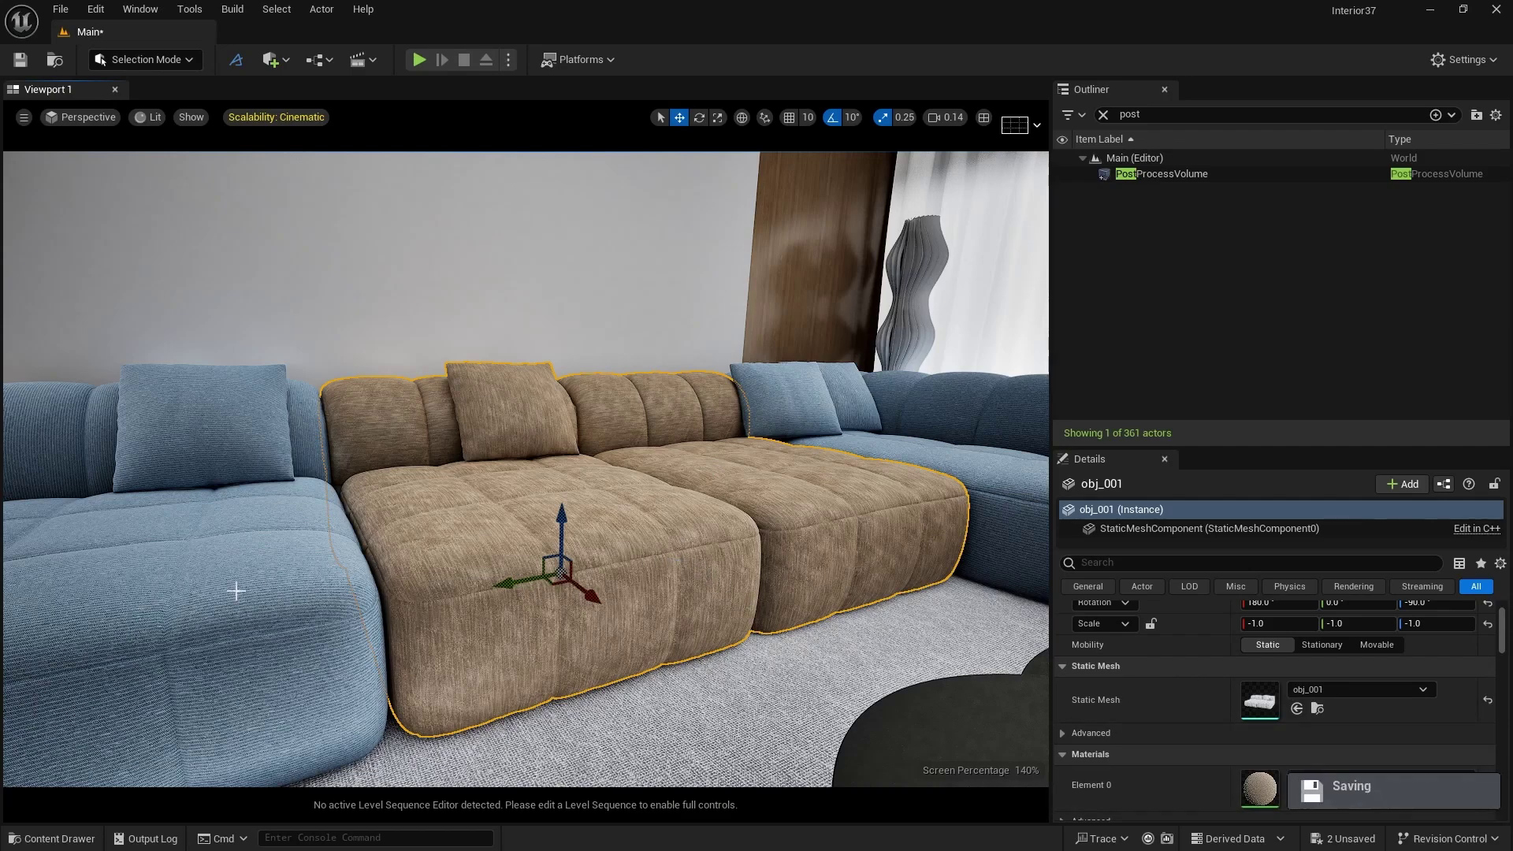